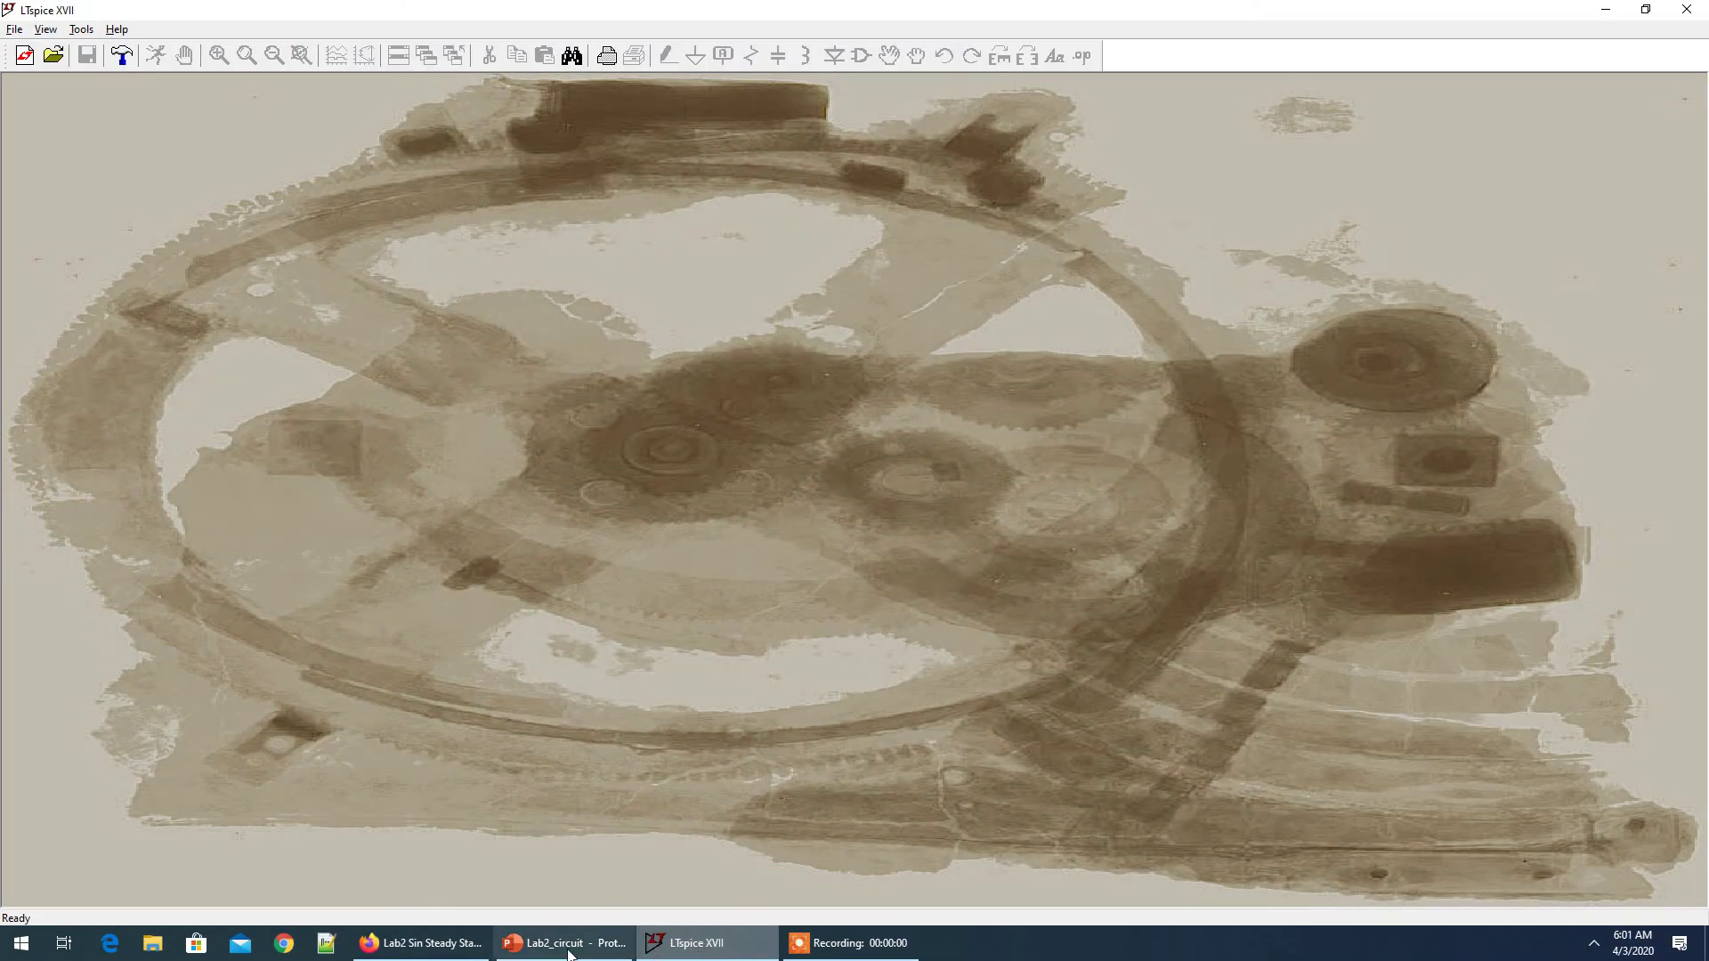
Review the circuit diagram in PowerPoint's Lab2_circuit slide and create a new blank schematic in LTspice
mouse_move(563, 952)
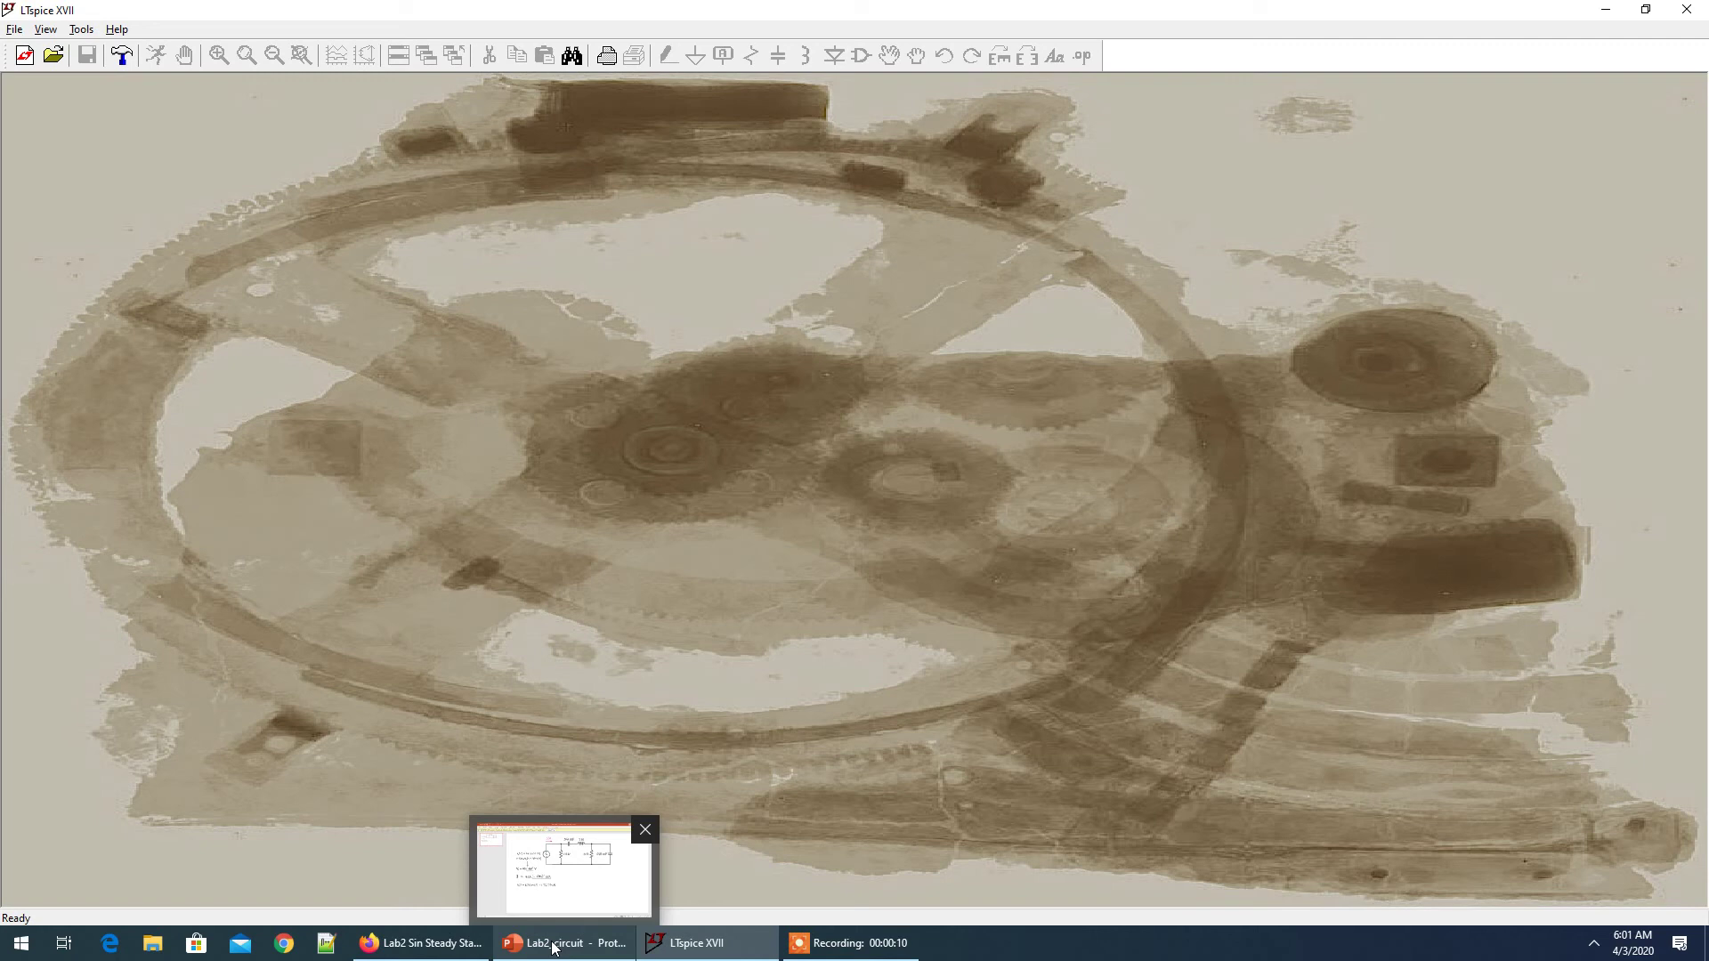
left_click(554, 949)
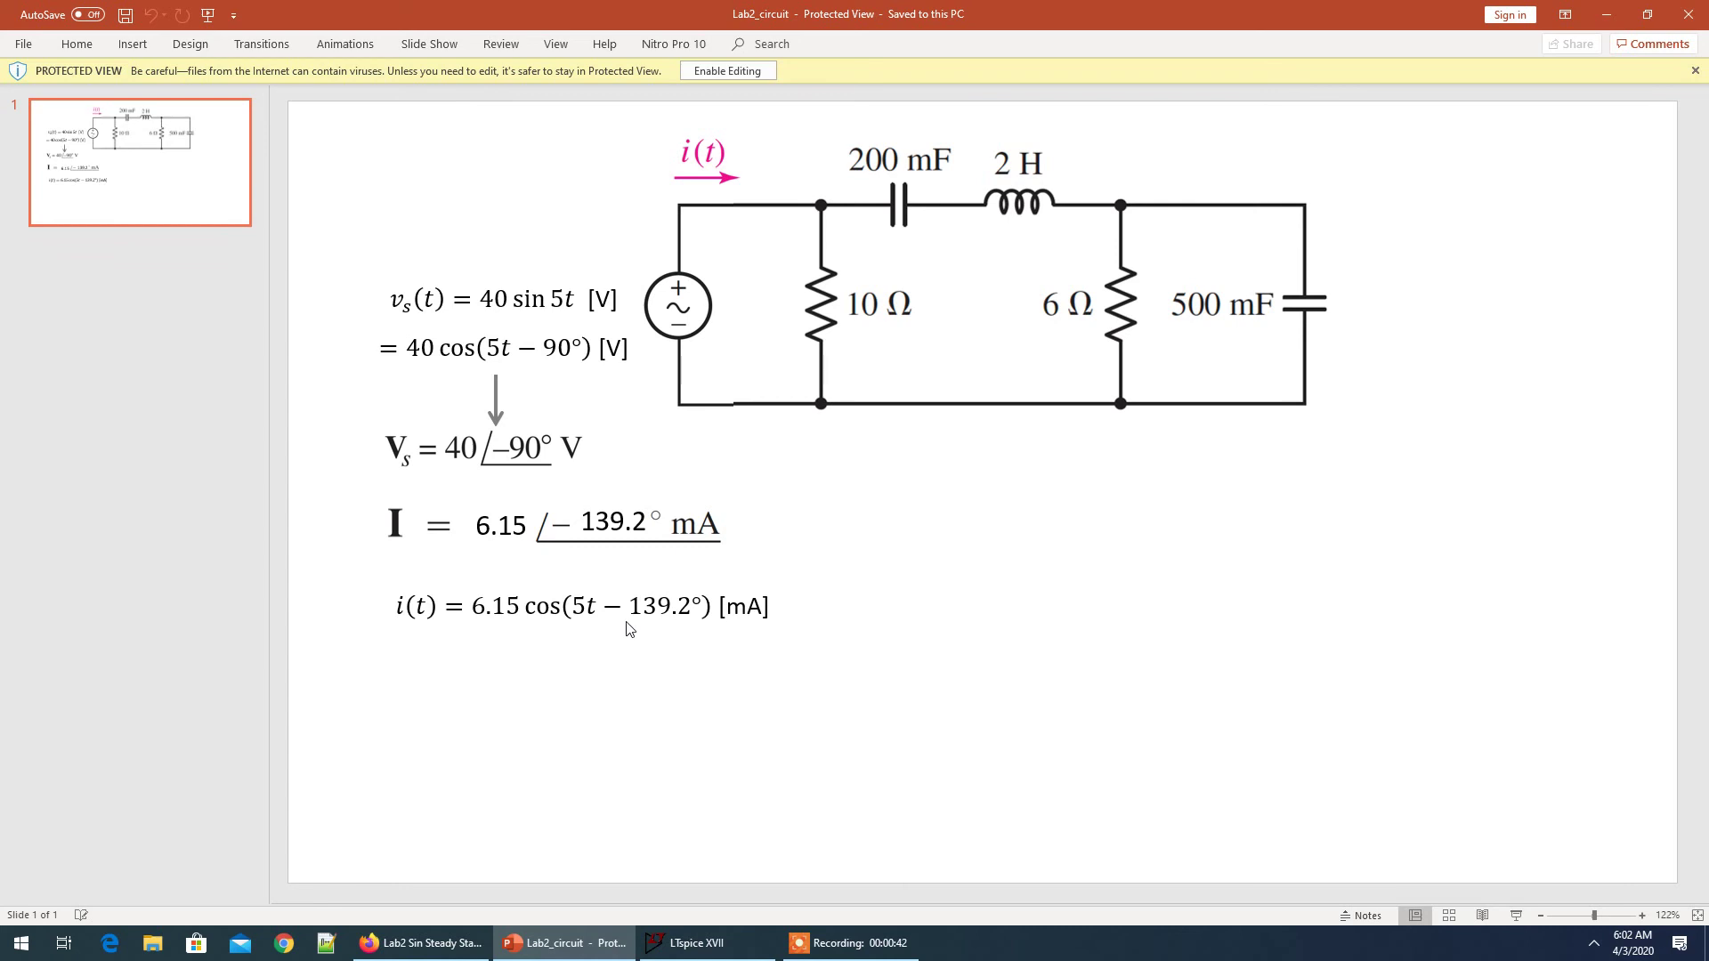
left_click(699, 946)
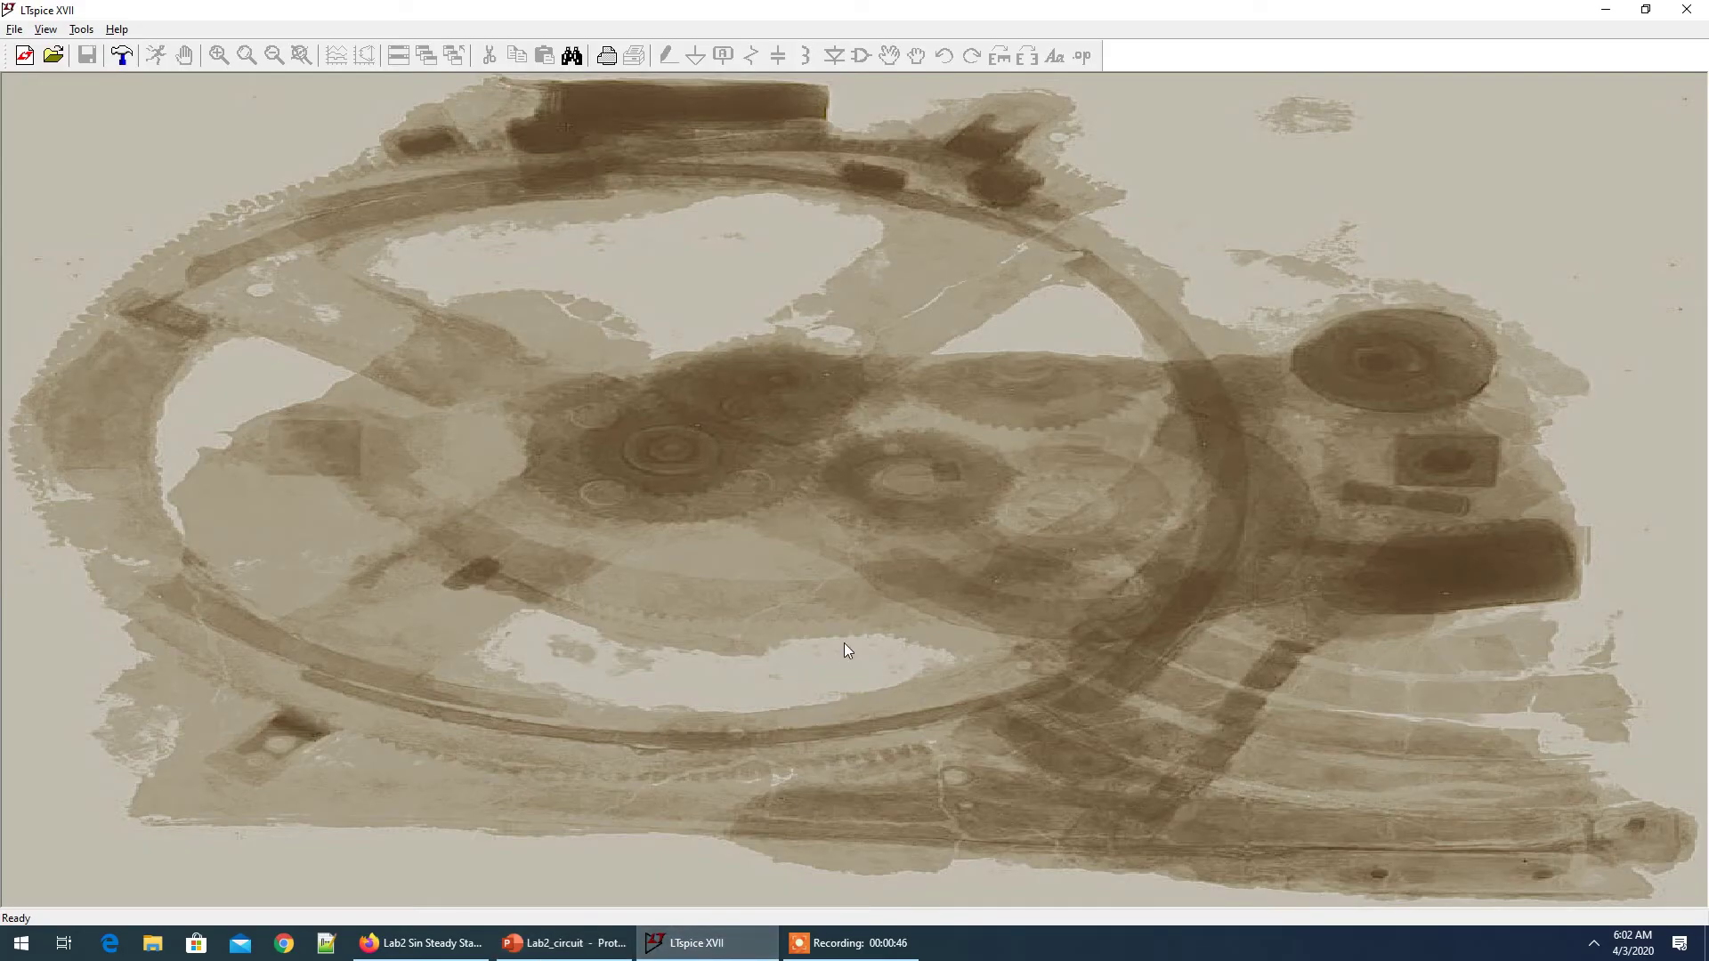
key("ctrl+n")
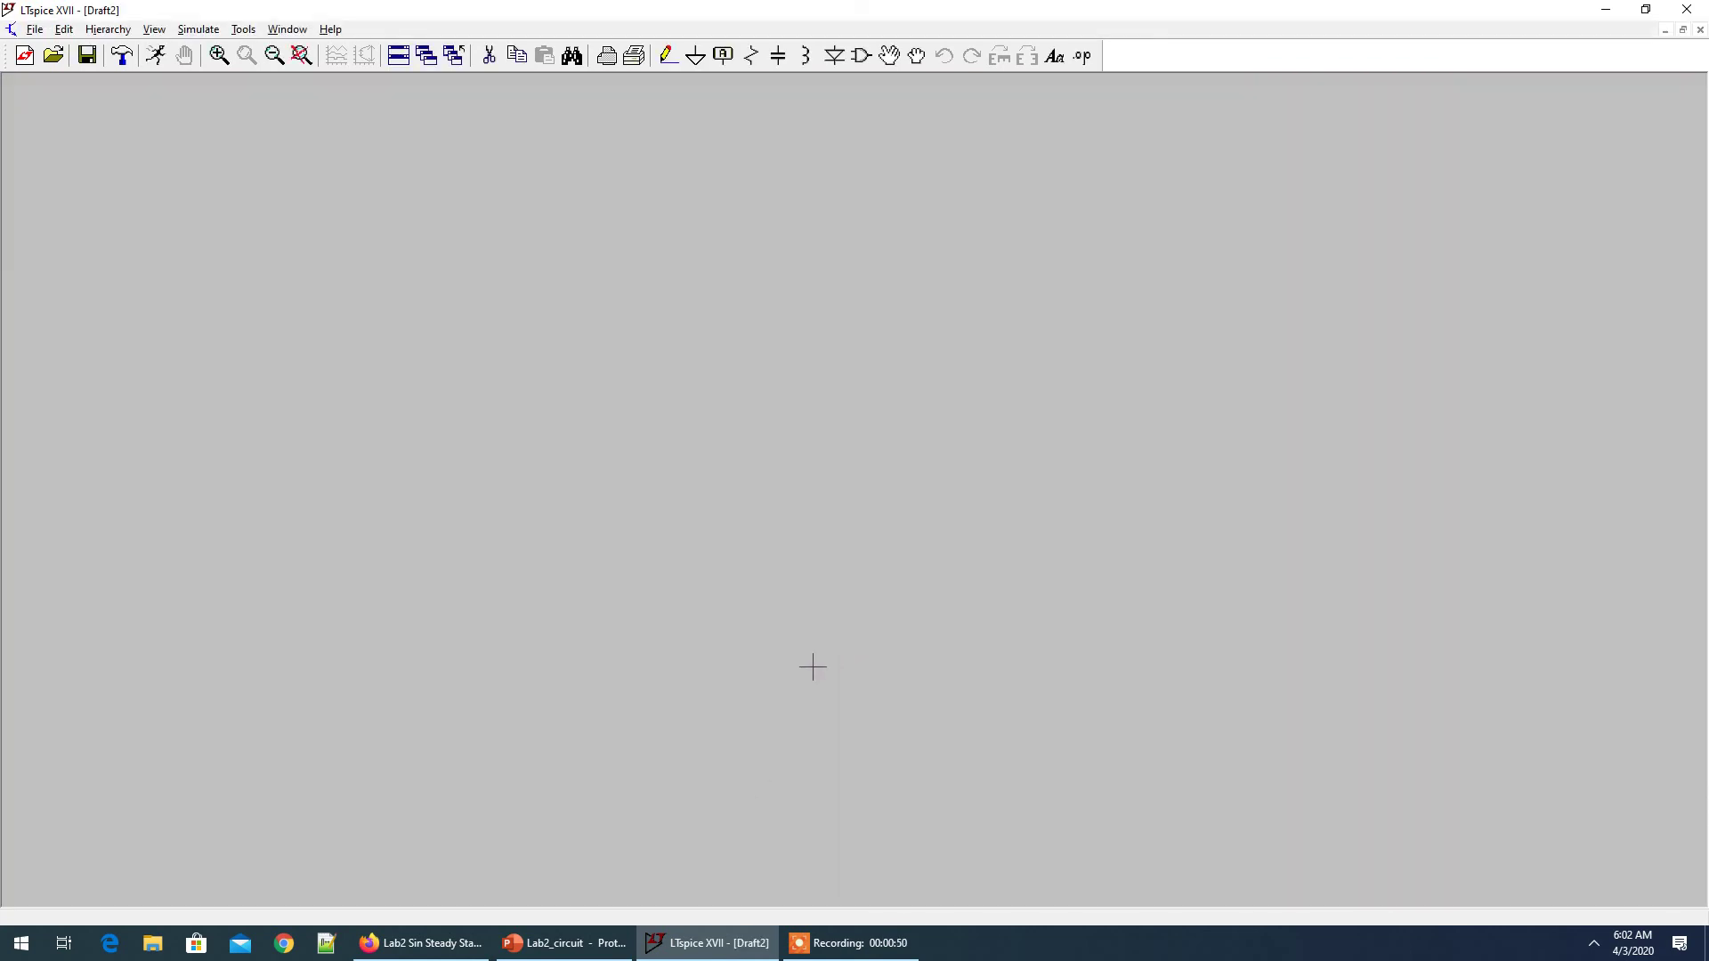
Place two vertical resistors at the same height, spaced well apart, following the circuit slide's layout
left_click(565, 954)
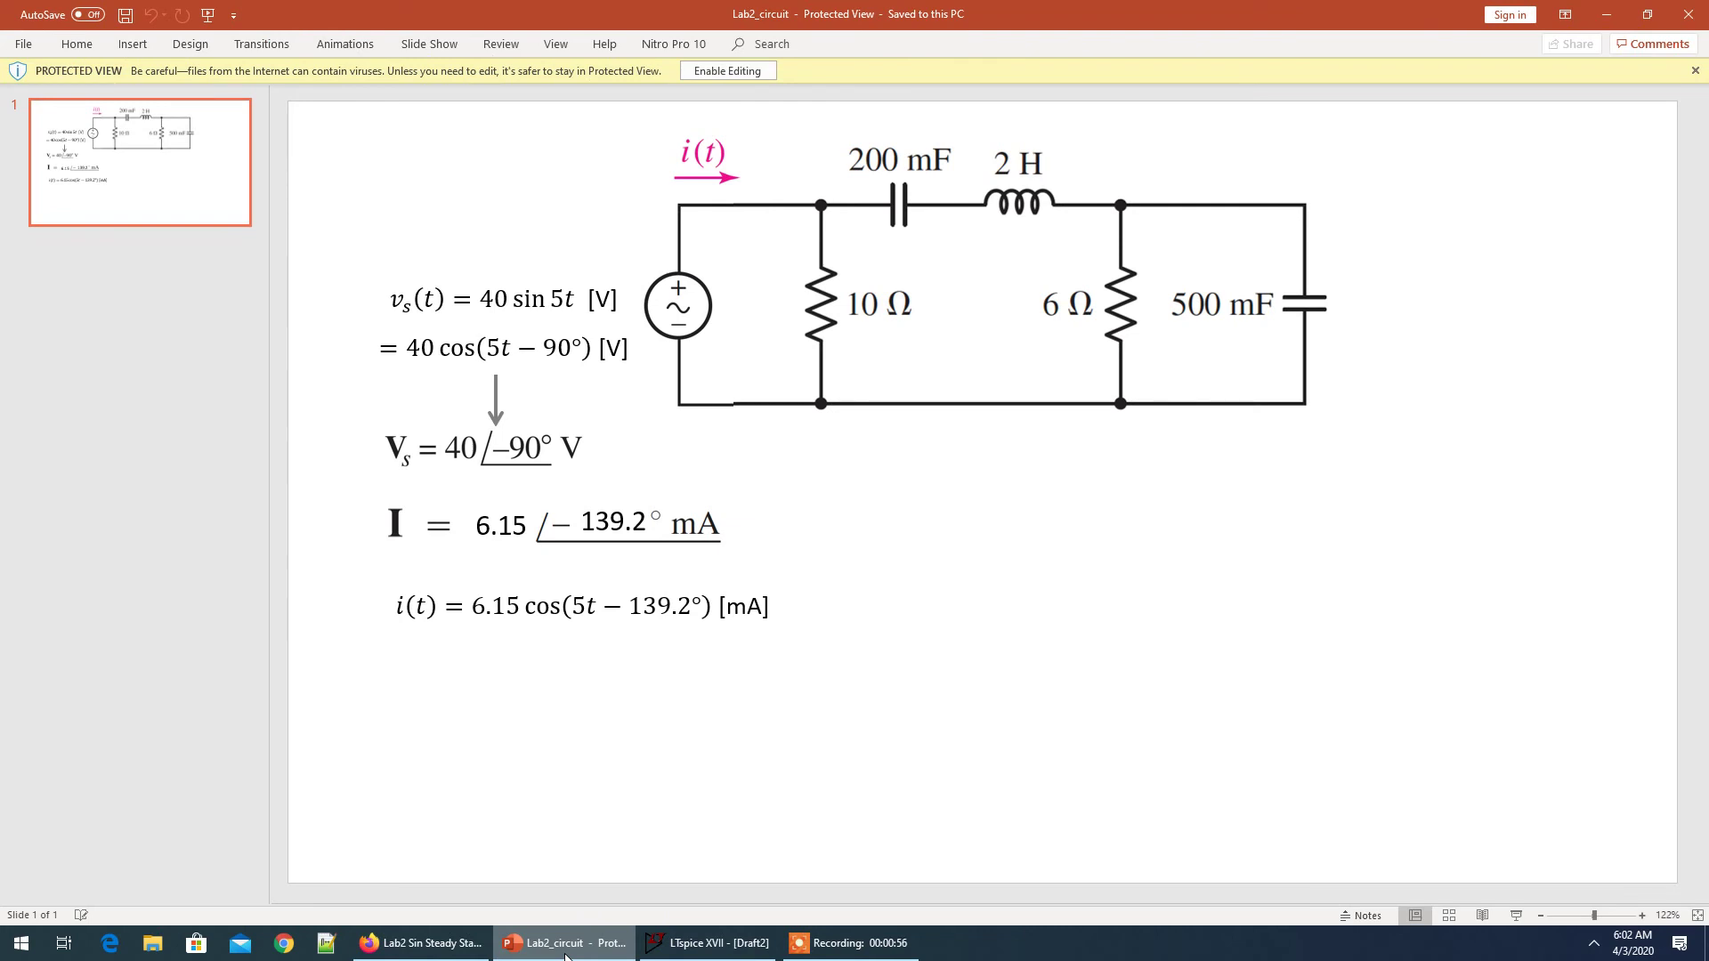
left_click(570, 955)
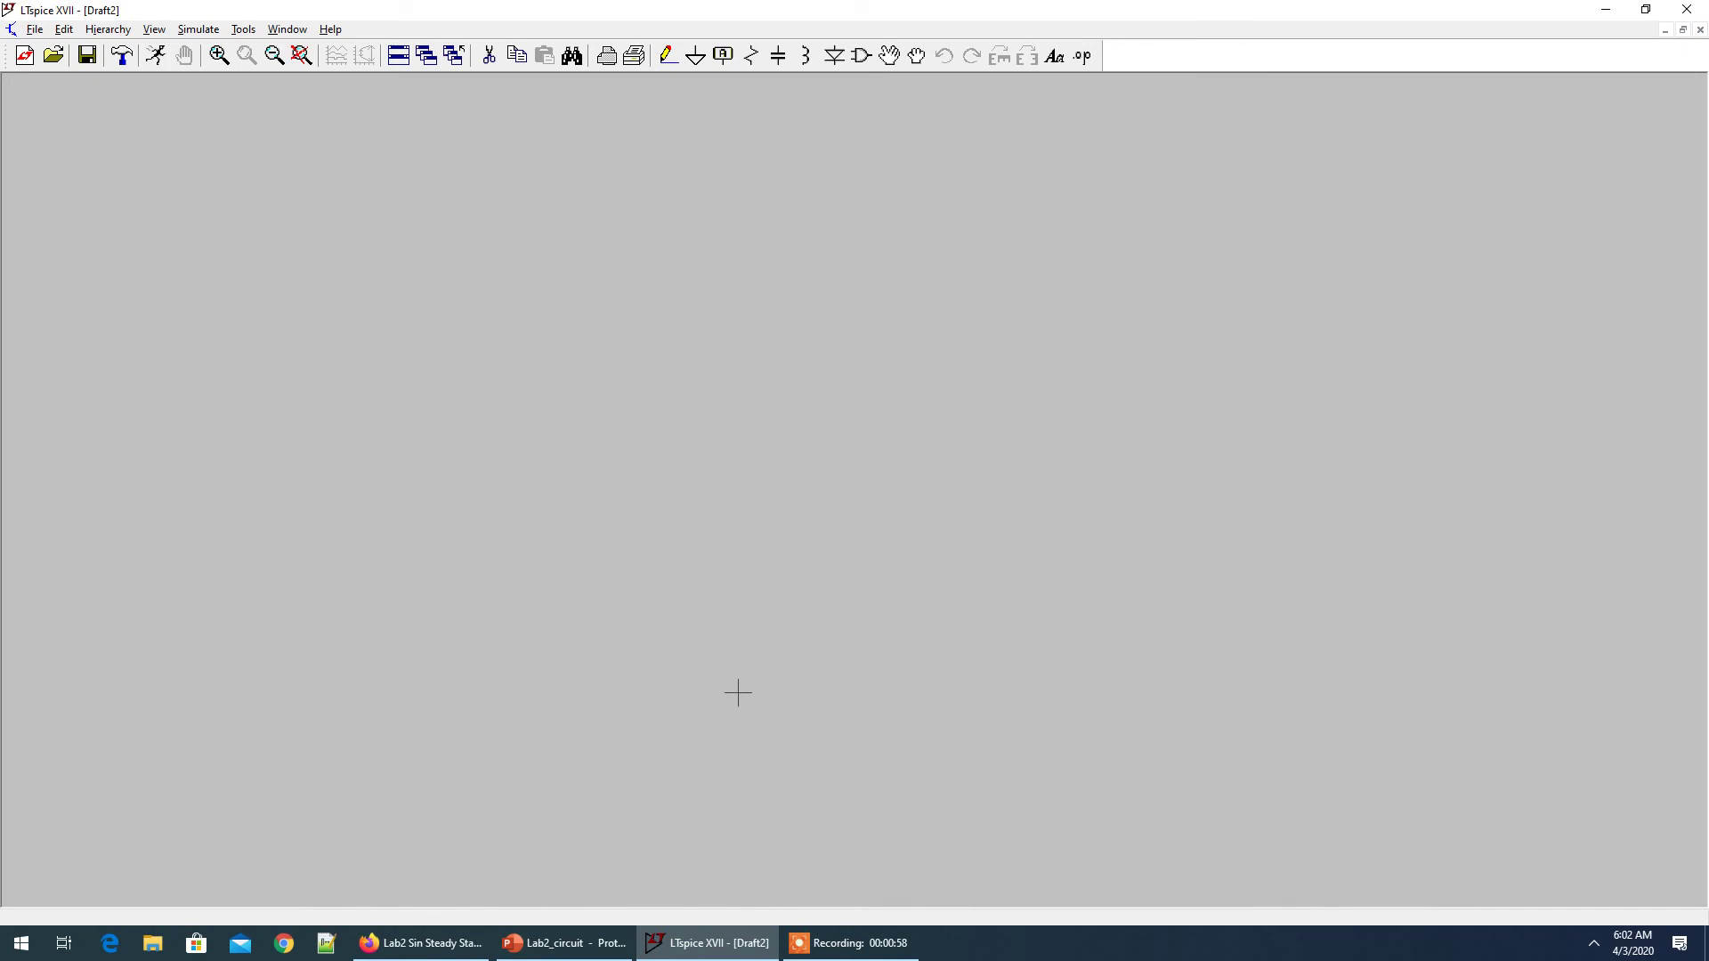
key("alt+Tab")
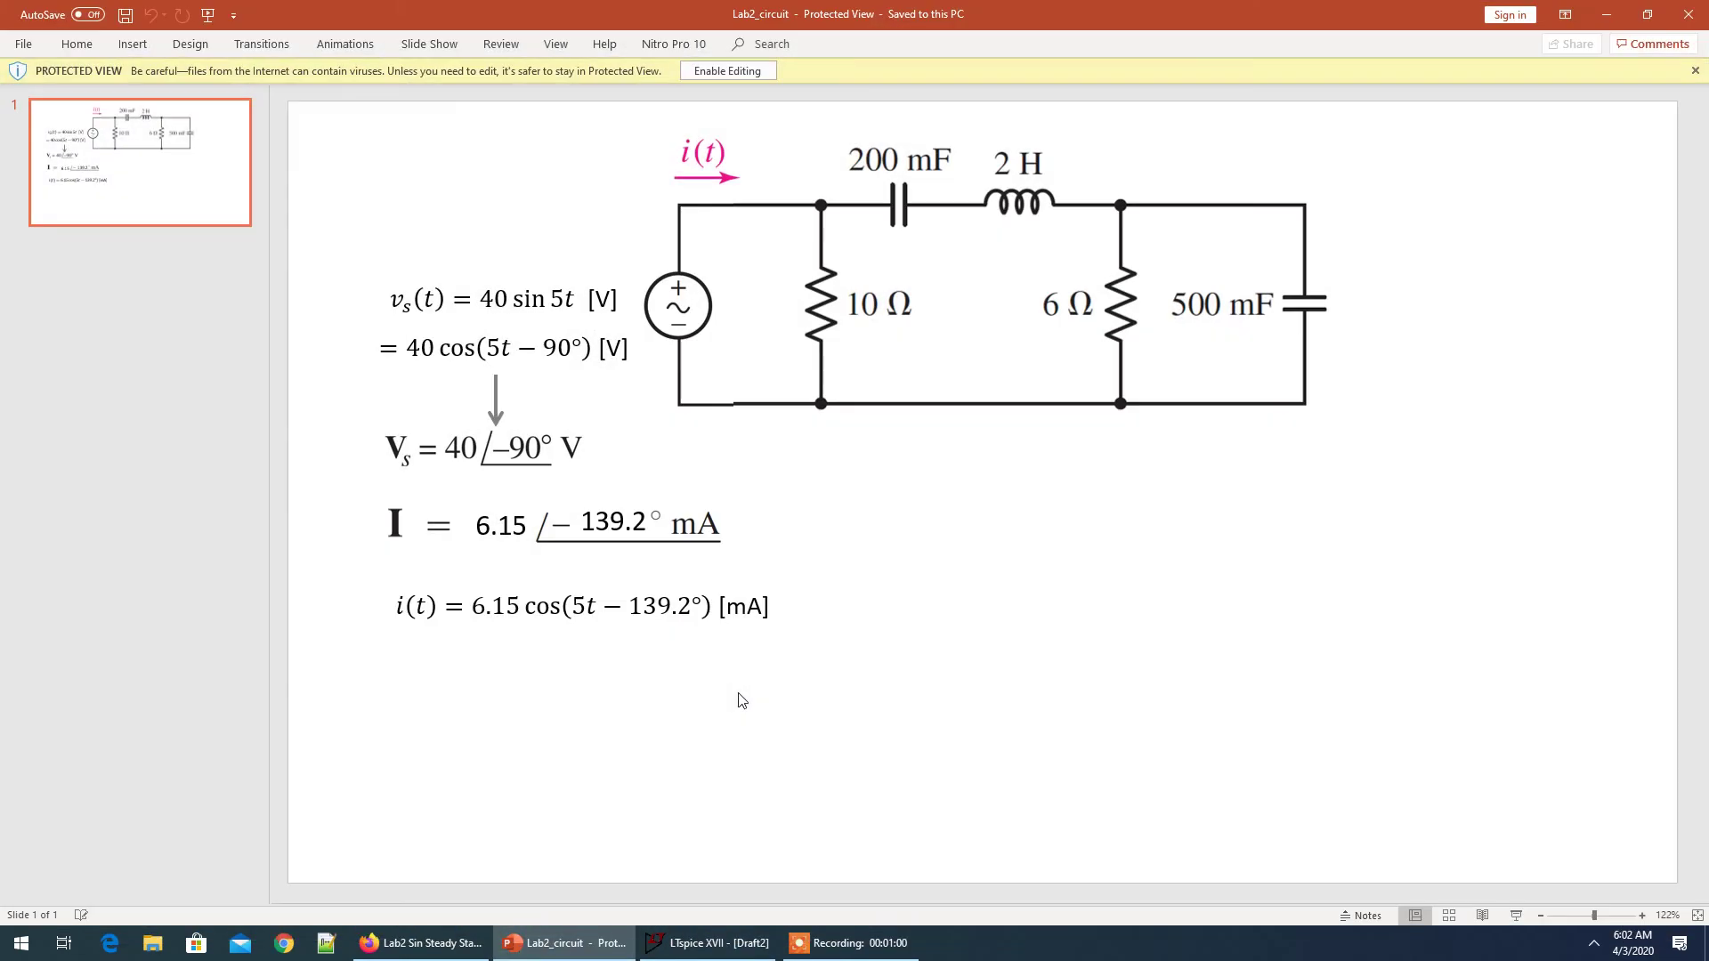
key("alt+Tab")
key("r")
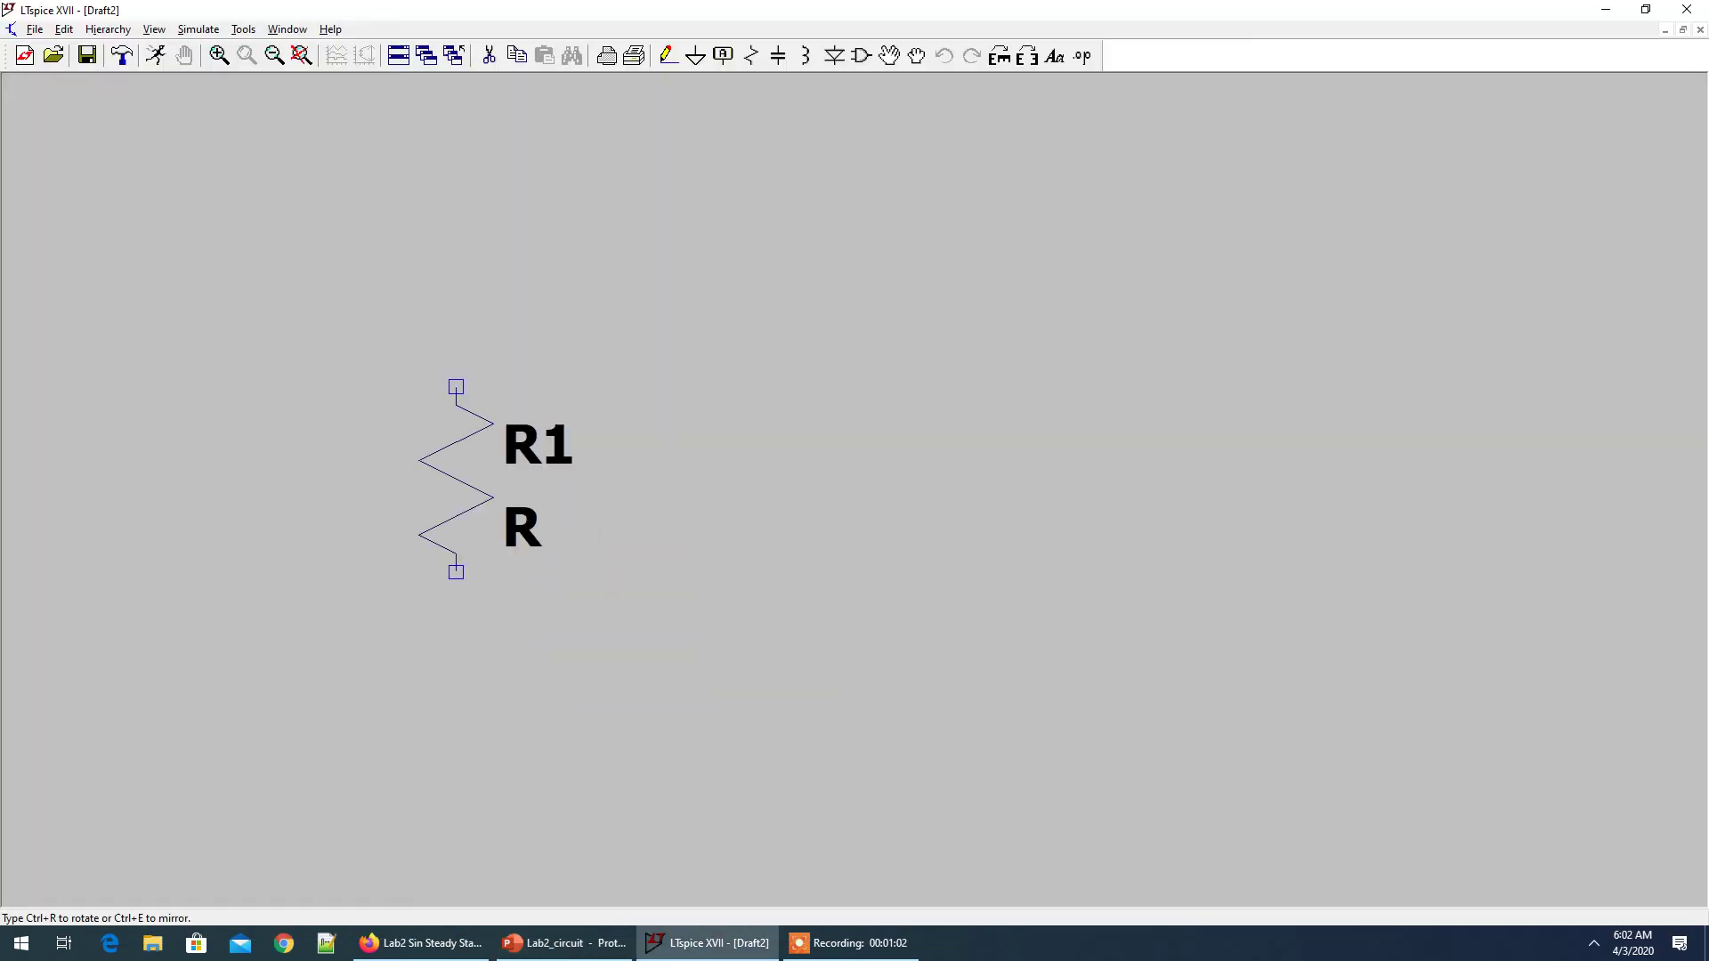
left_click(382, 481)
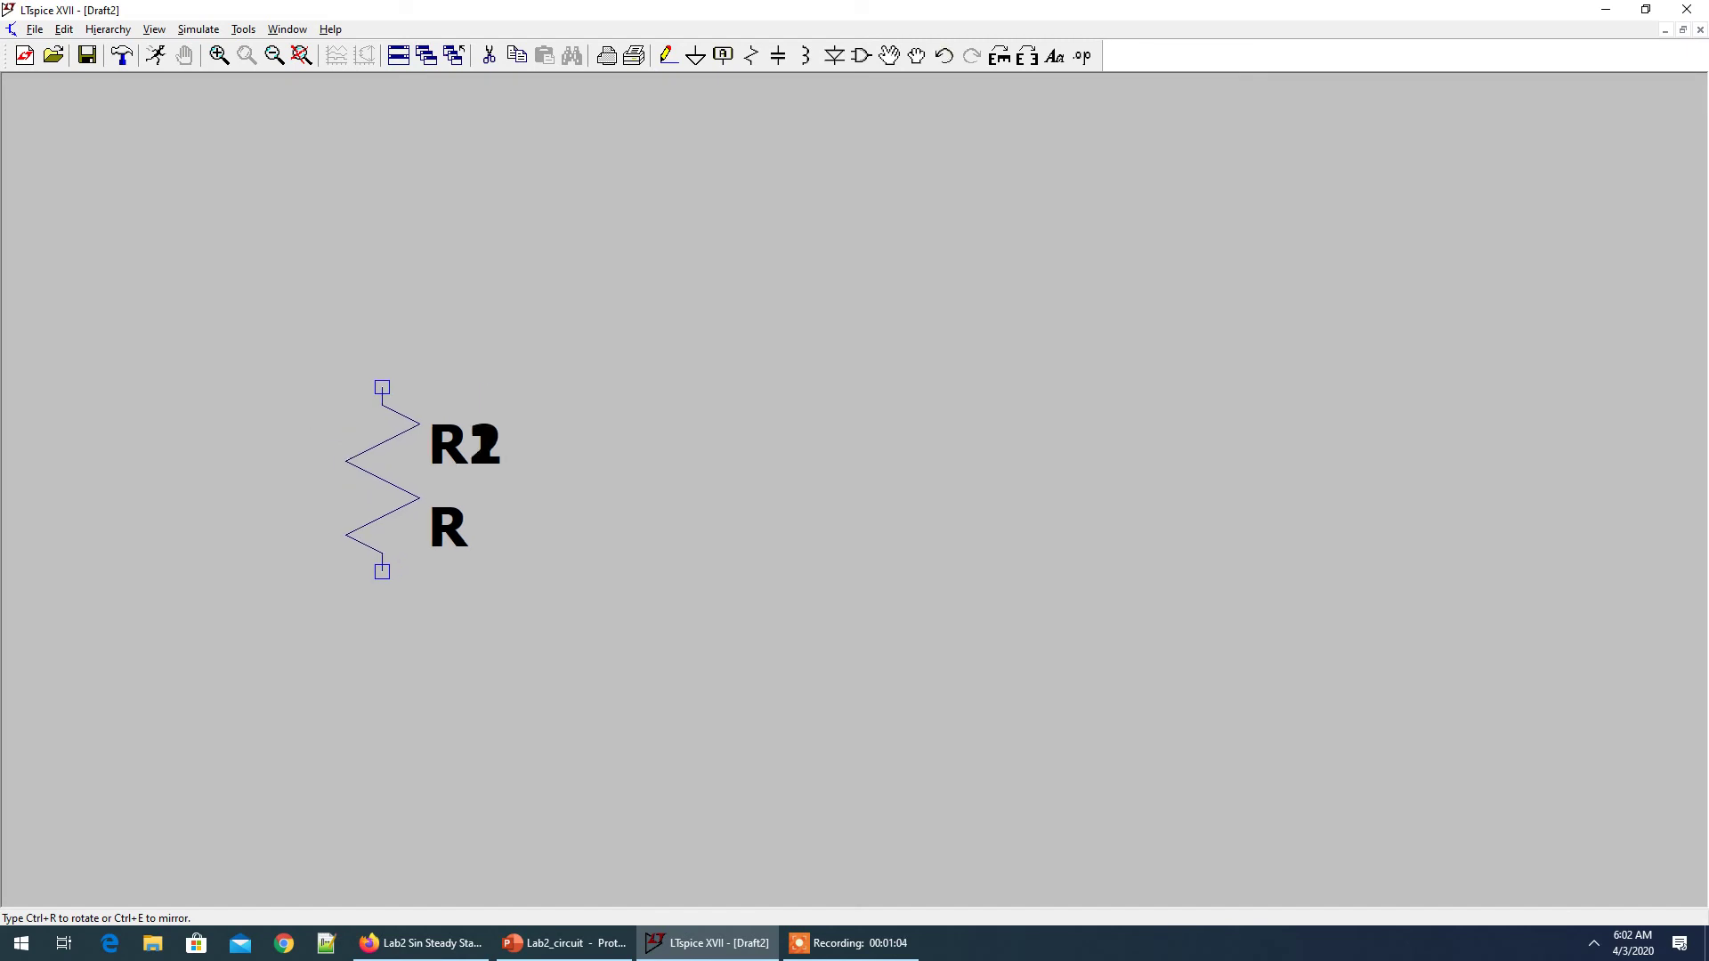
key("alt+Tab")
key("alt+Tab")
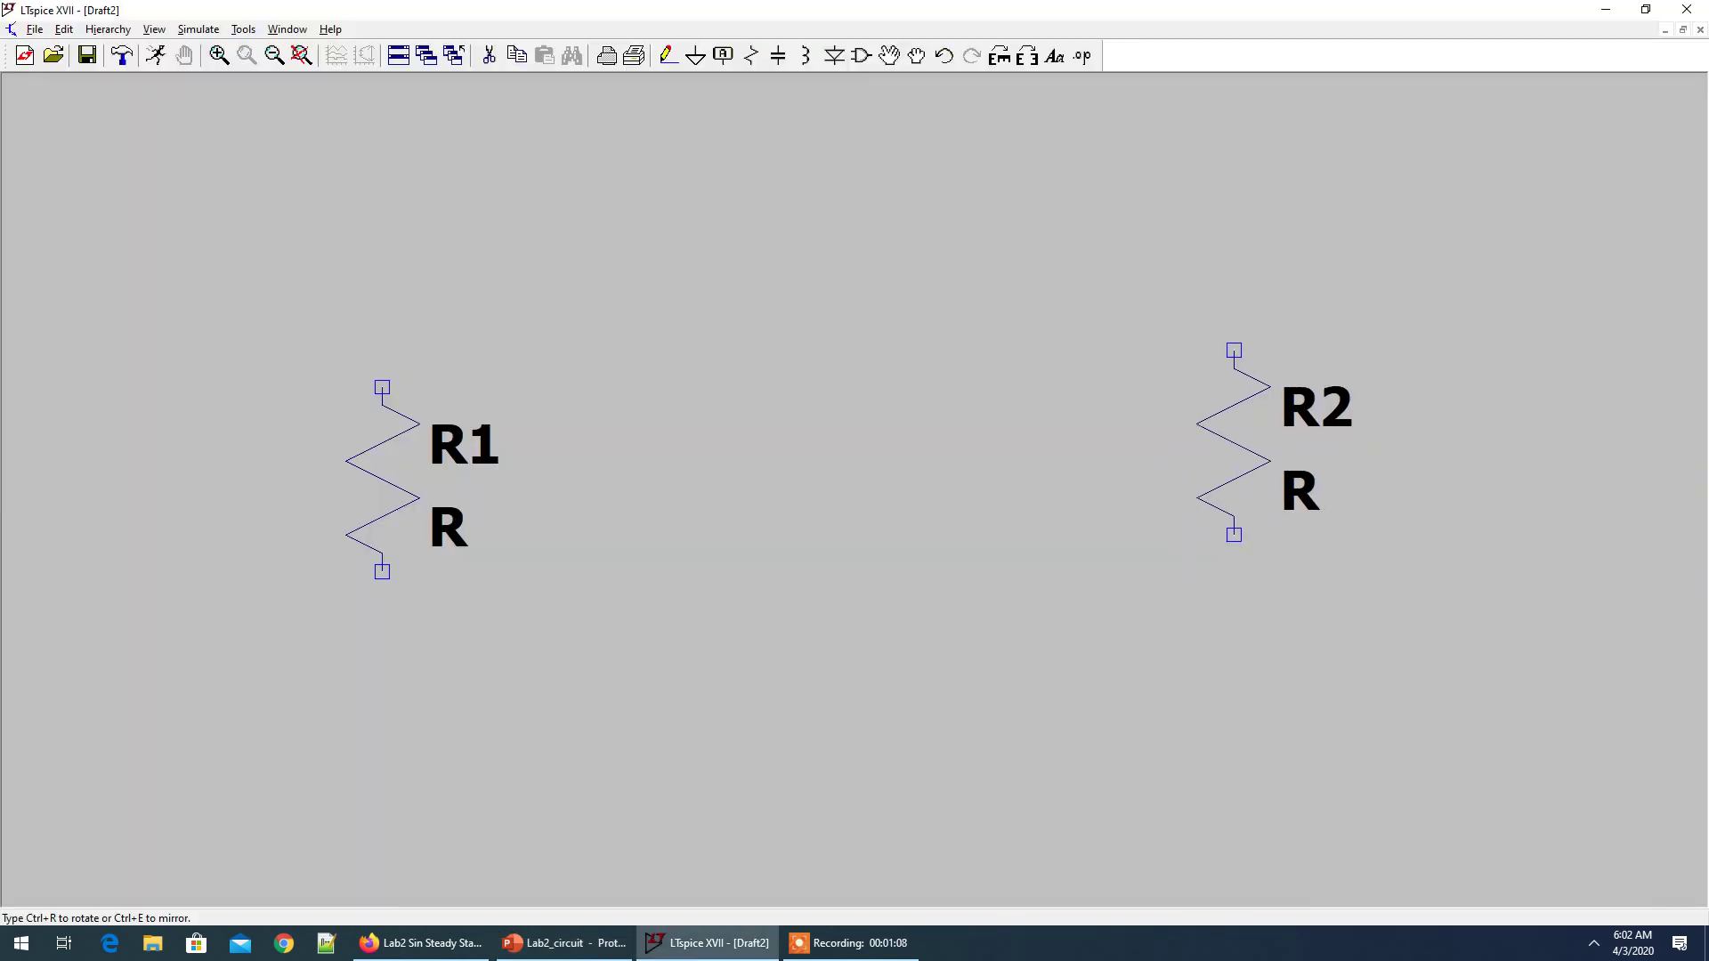
left_click(1234, 479)
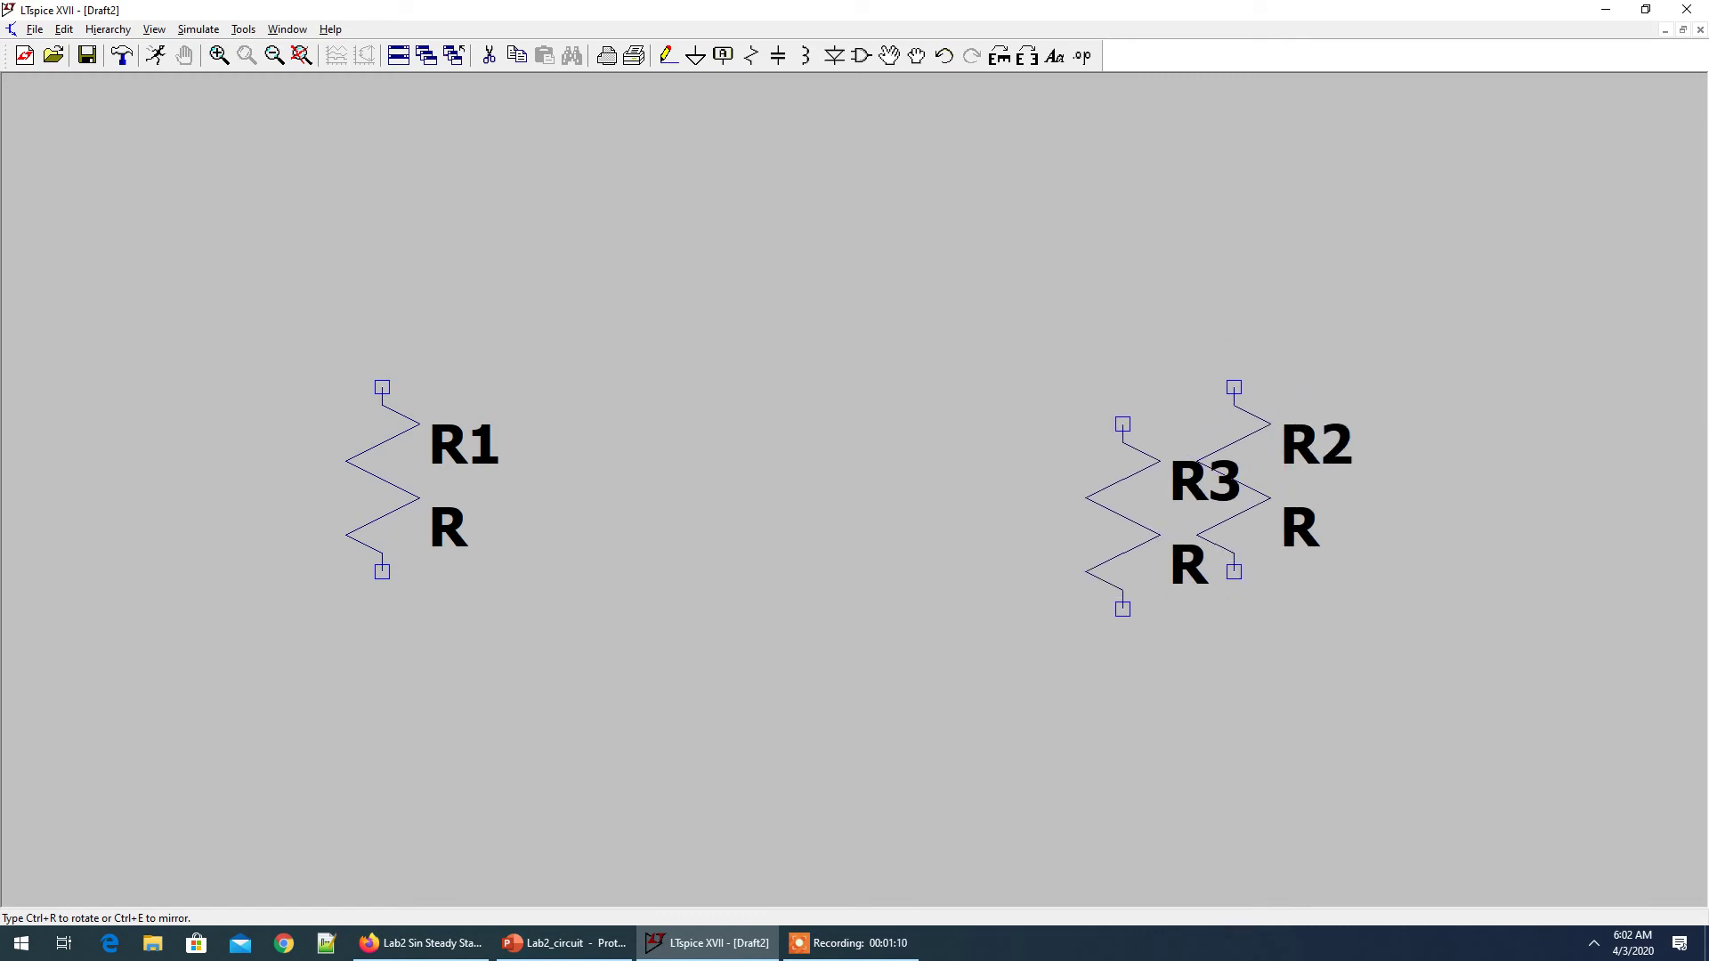
key("Escape")
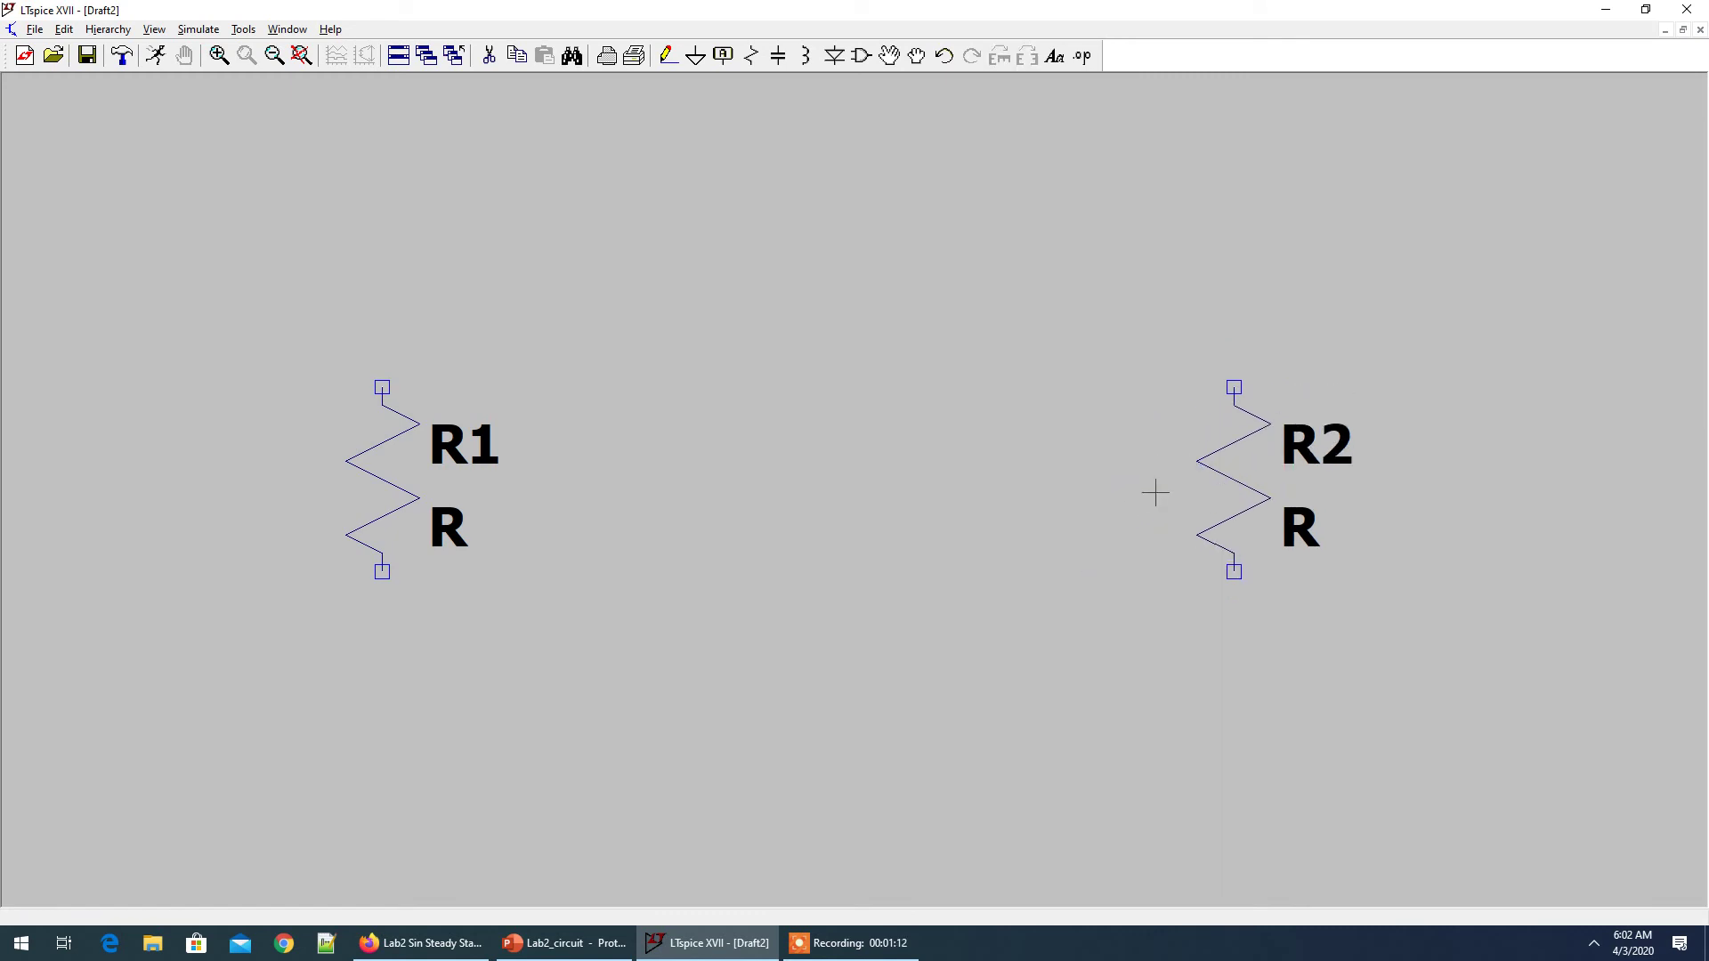
Place a horizontal inductor above and between the two resistors, nearer to R2, with its label above the coil
key("l")
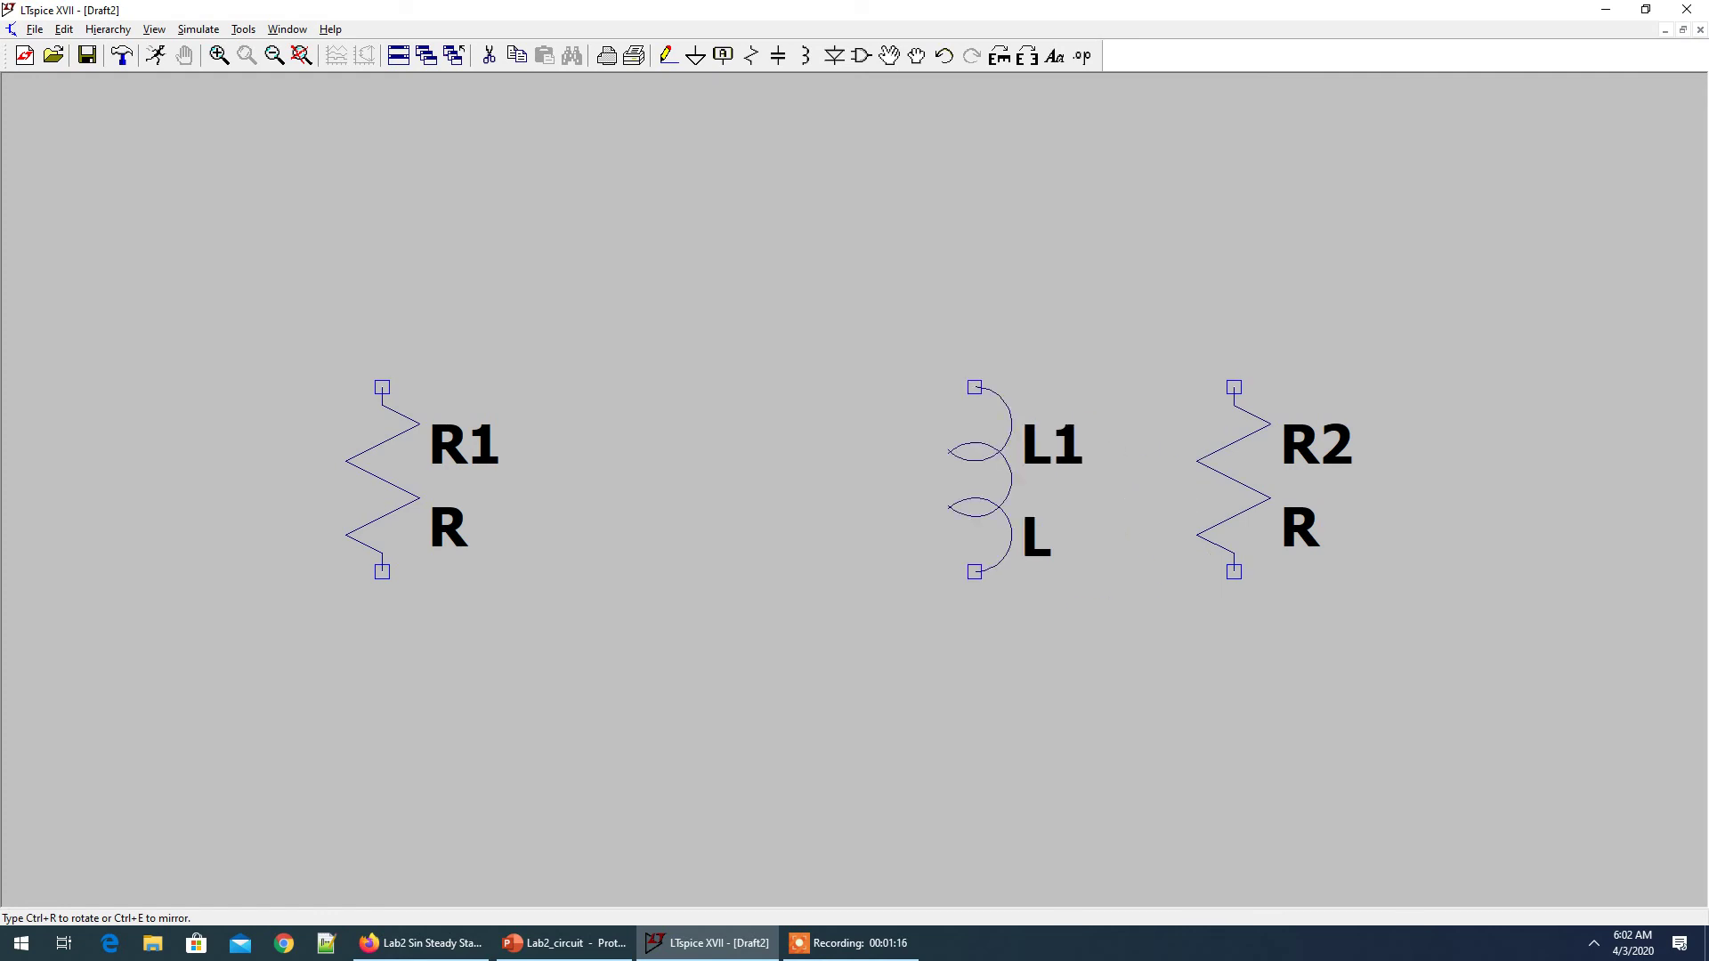
key("ctrl+r")
key("ctrl+r")
key("ctrl+r")
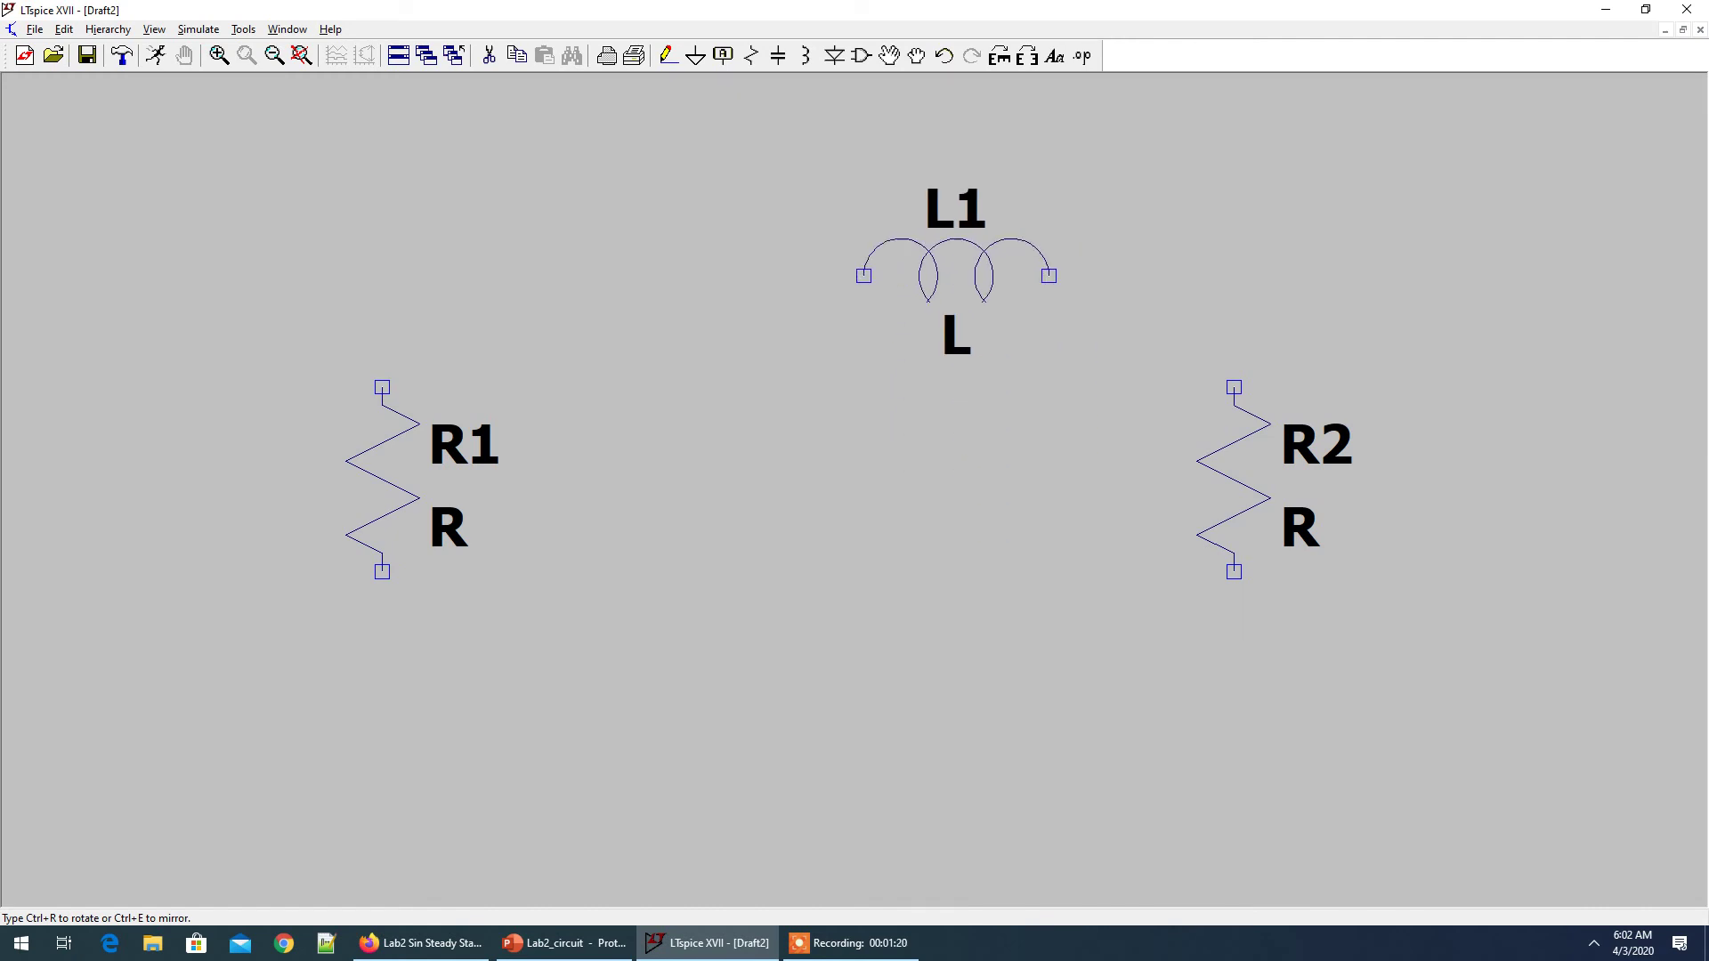
left_click(957, 272)
Place a vertical capacitor to the right of R2 and a horizontal capacitor in line with the inductor, between R1 and L1
key("c")
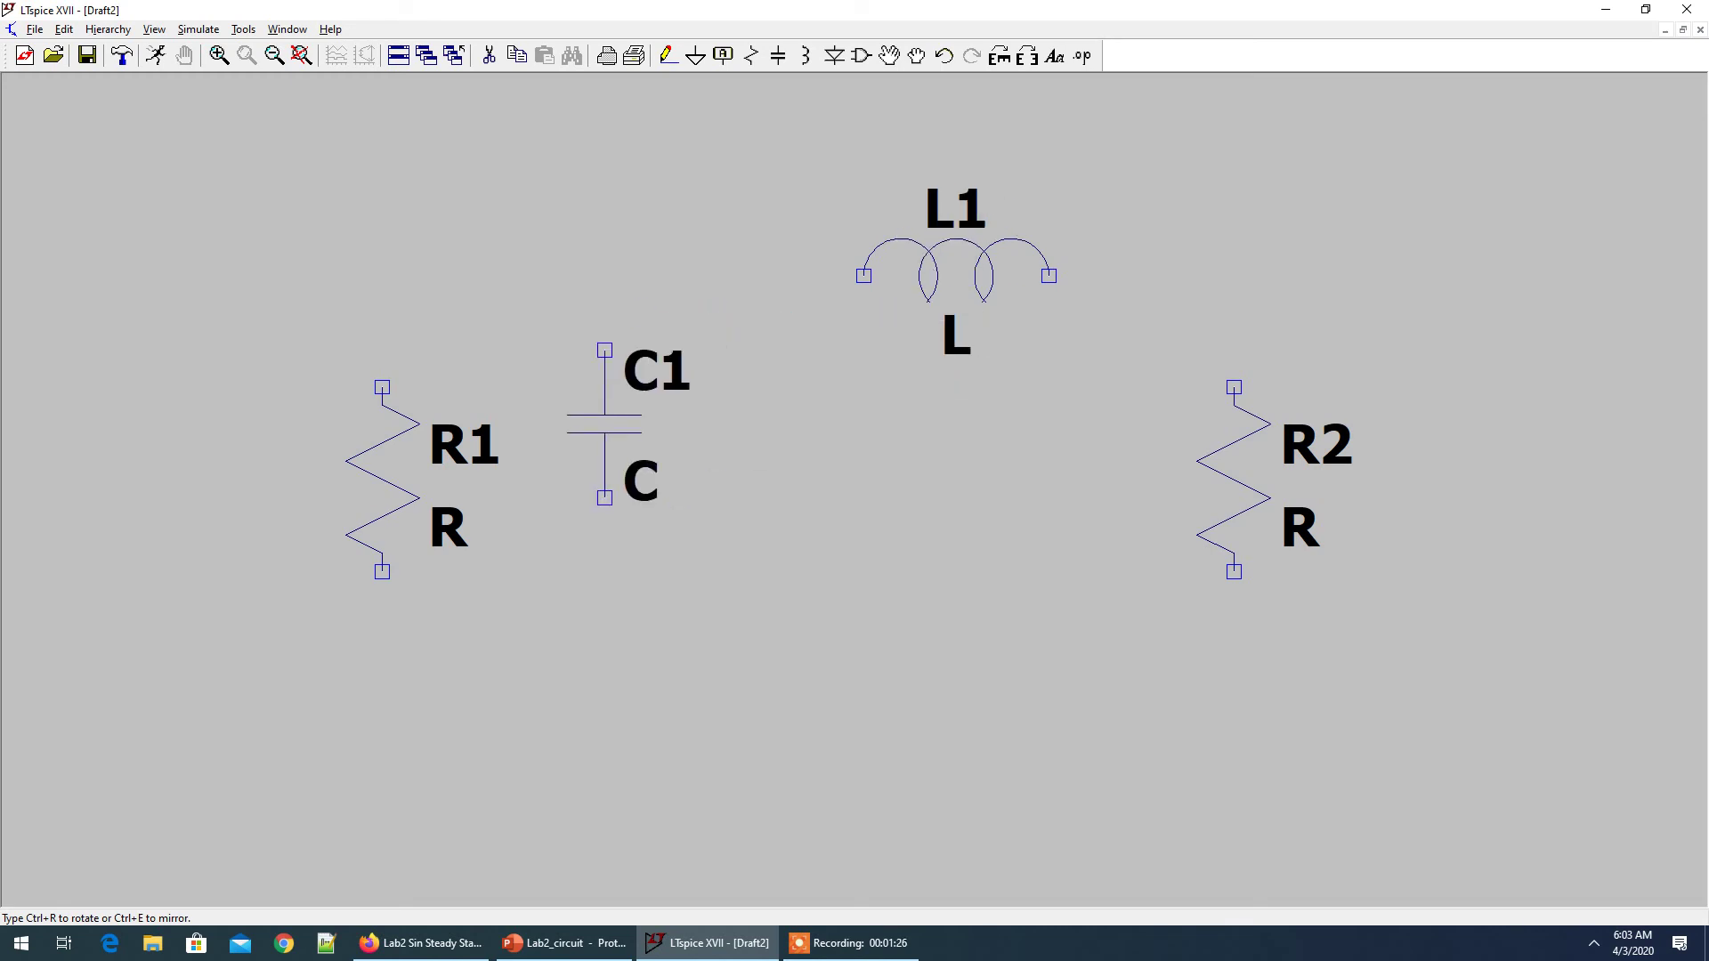
key("alt+Tab")
key("alt+Tab")
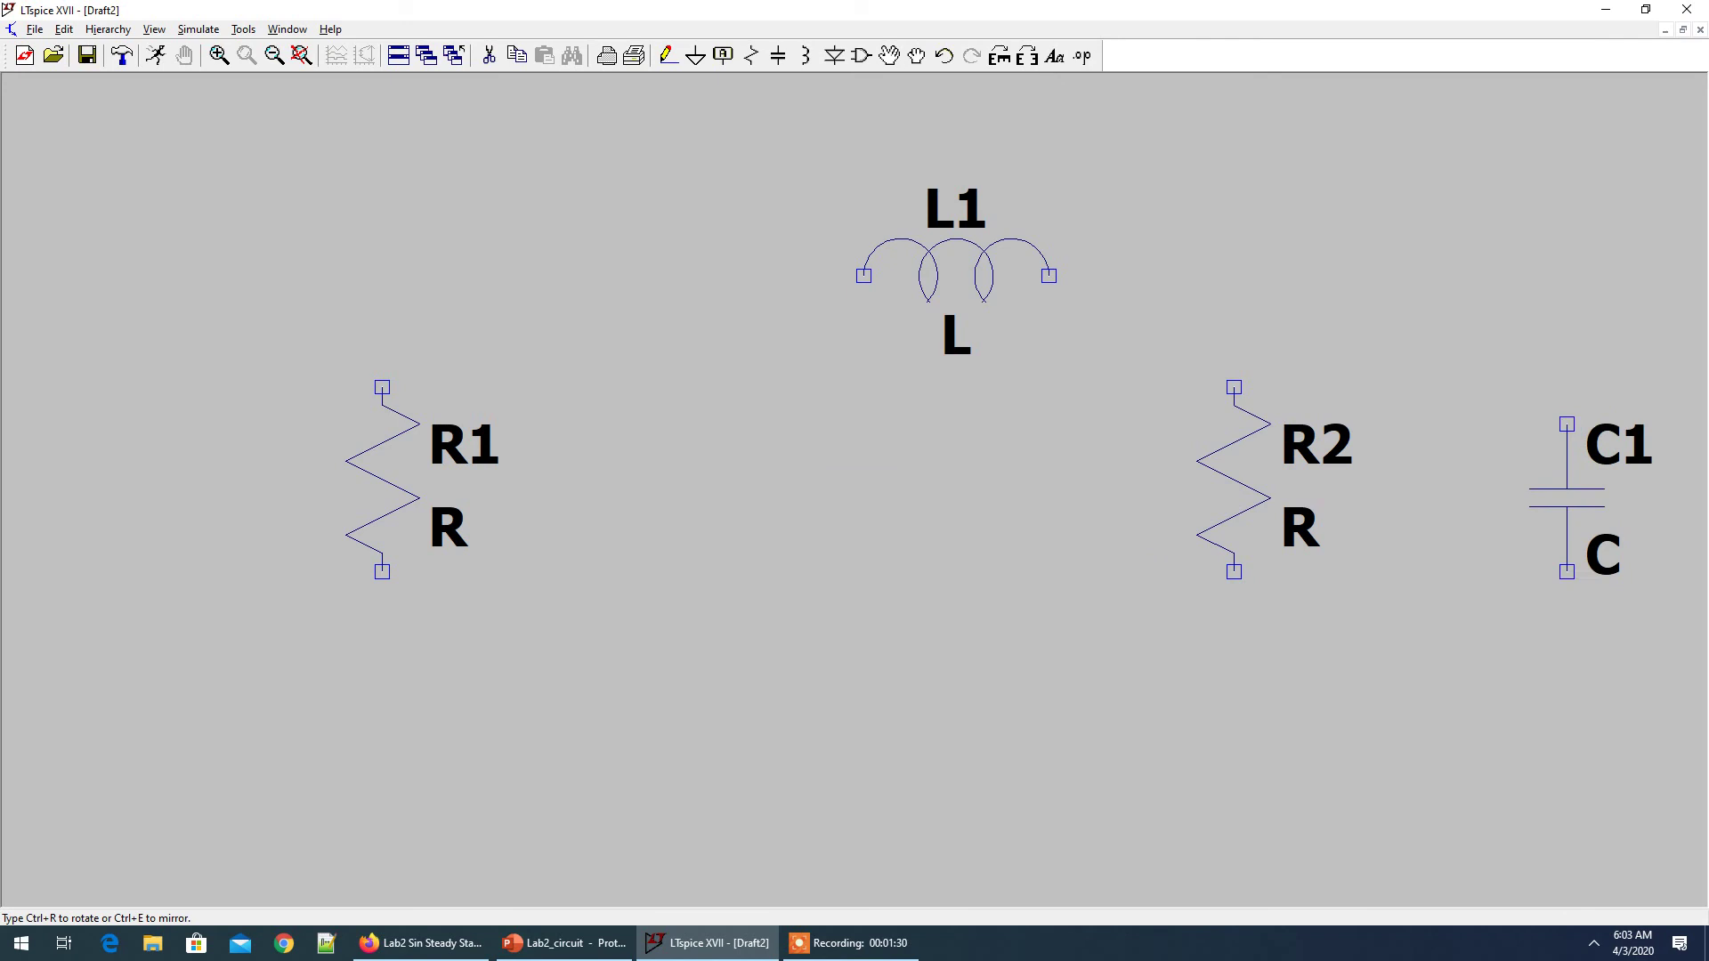
left_click(1567, 461)
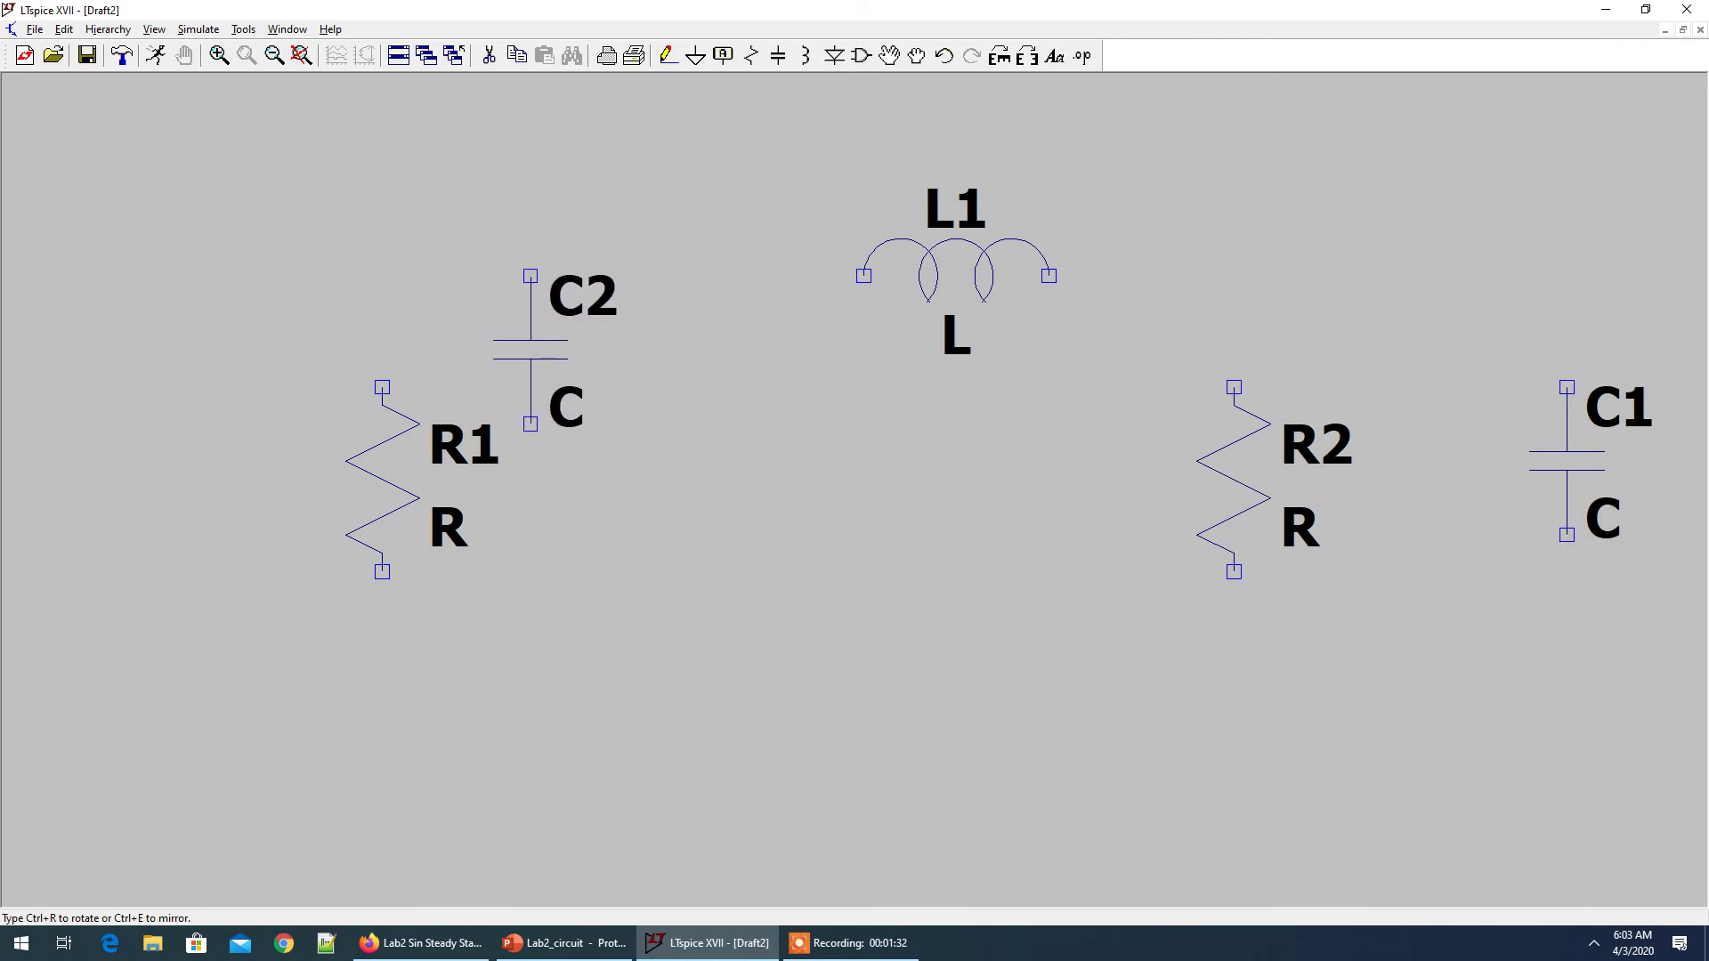
key("ctrl+r")
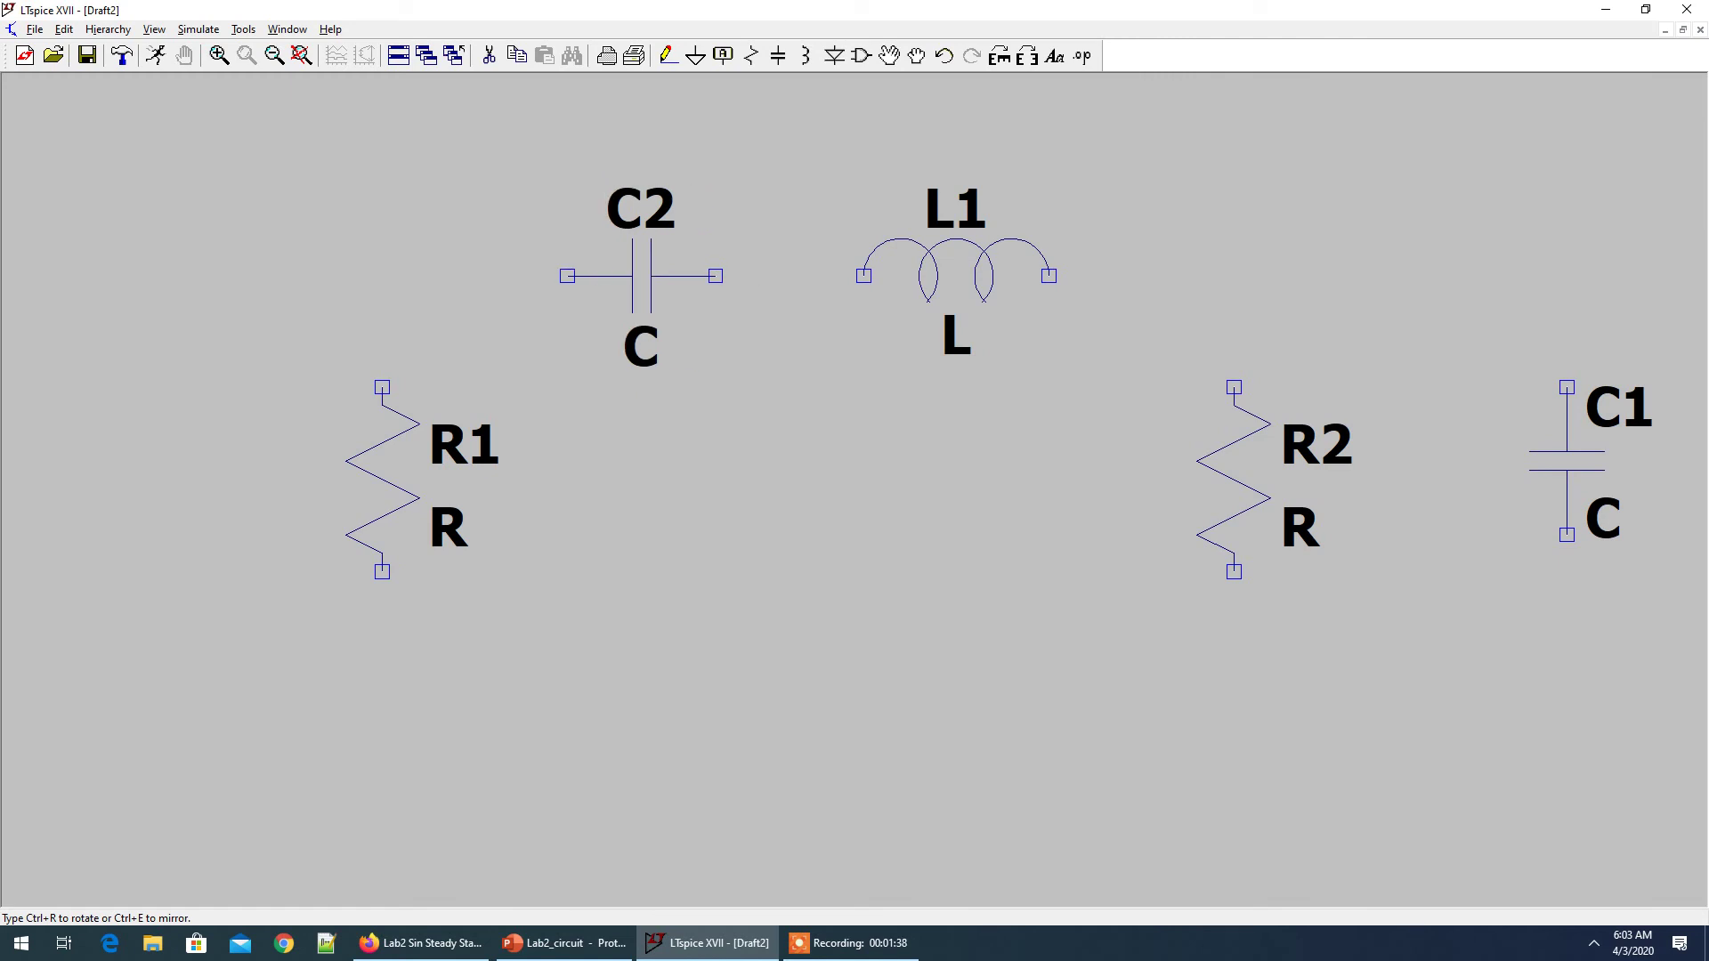
left_click(640, 276)
key("Escape")
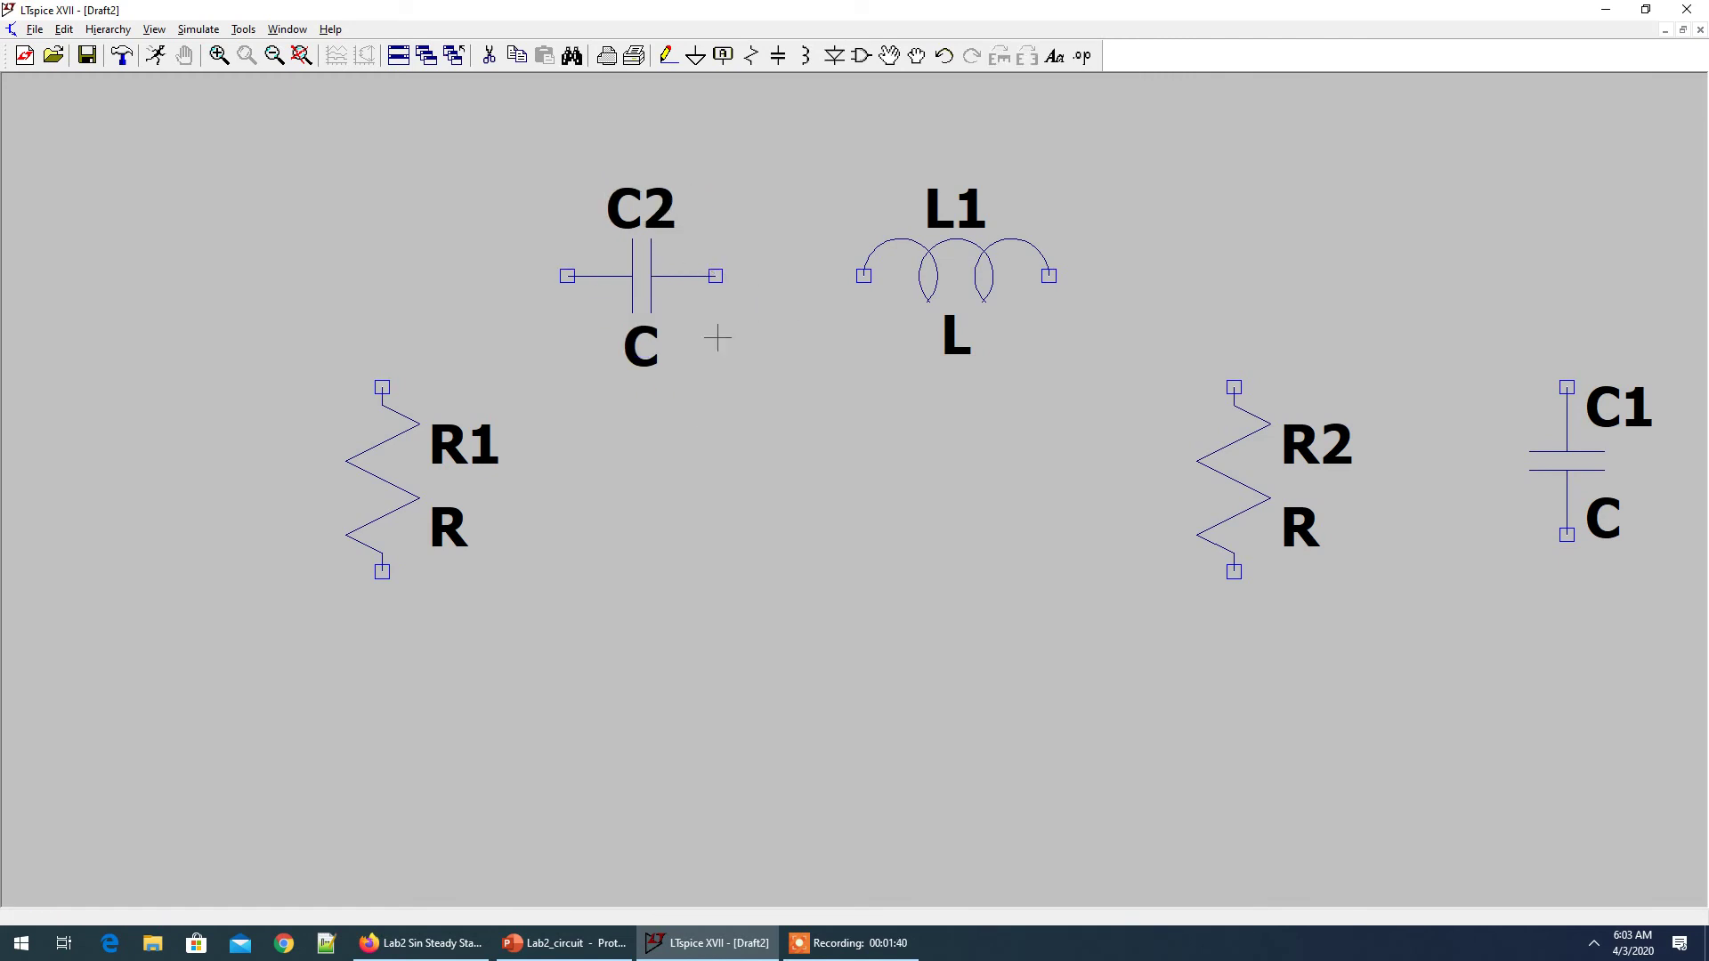
Compare the layout with the circuit slide and wire R1's top end in series through C2 and L1 to R2's top end
key("alt+Tab")
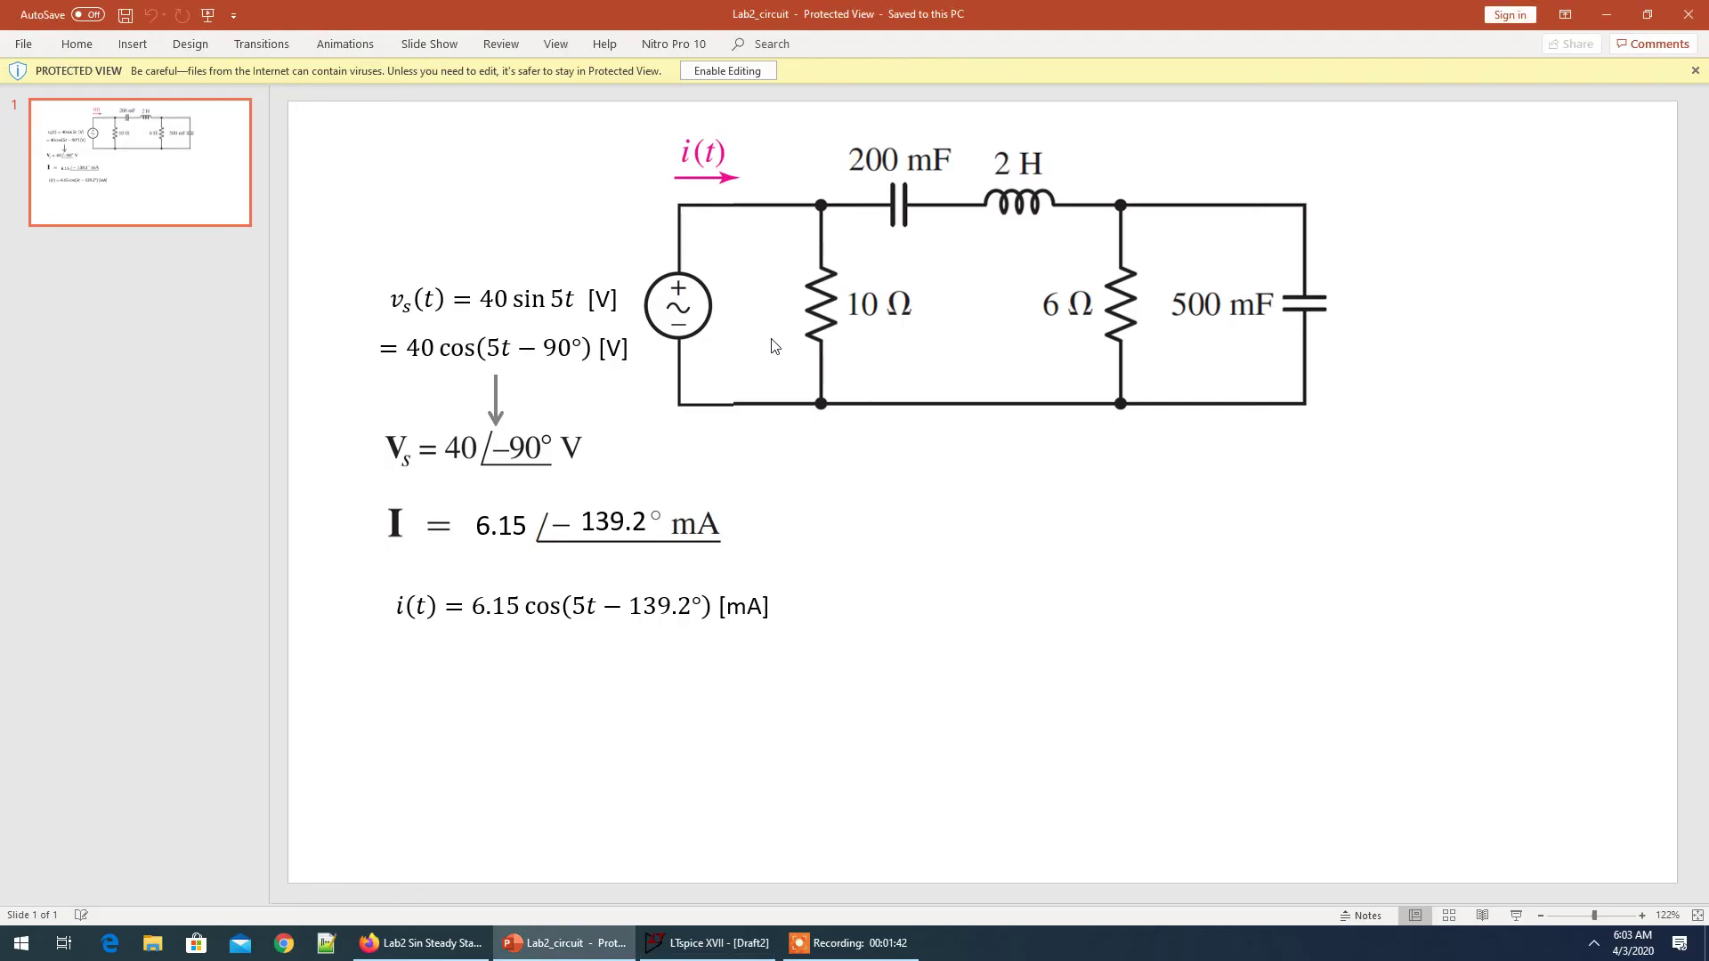
key("alt+Tab")
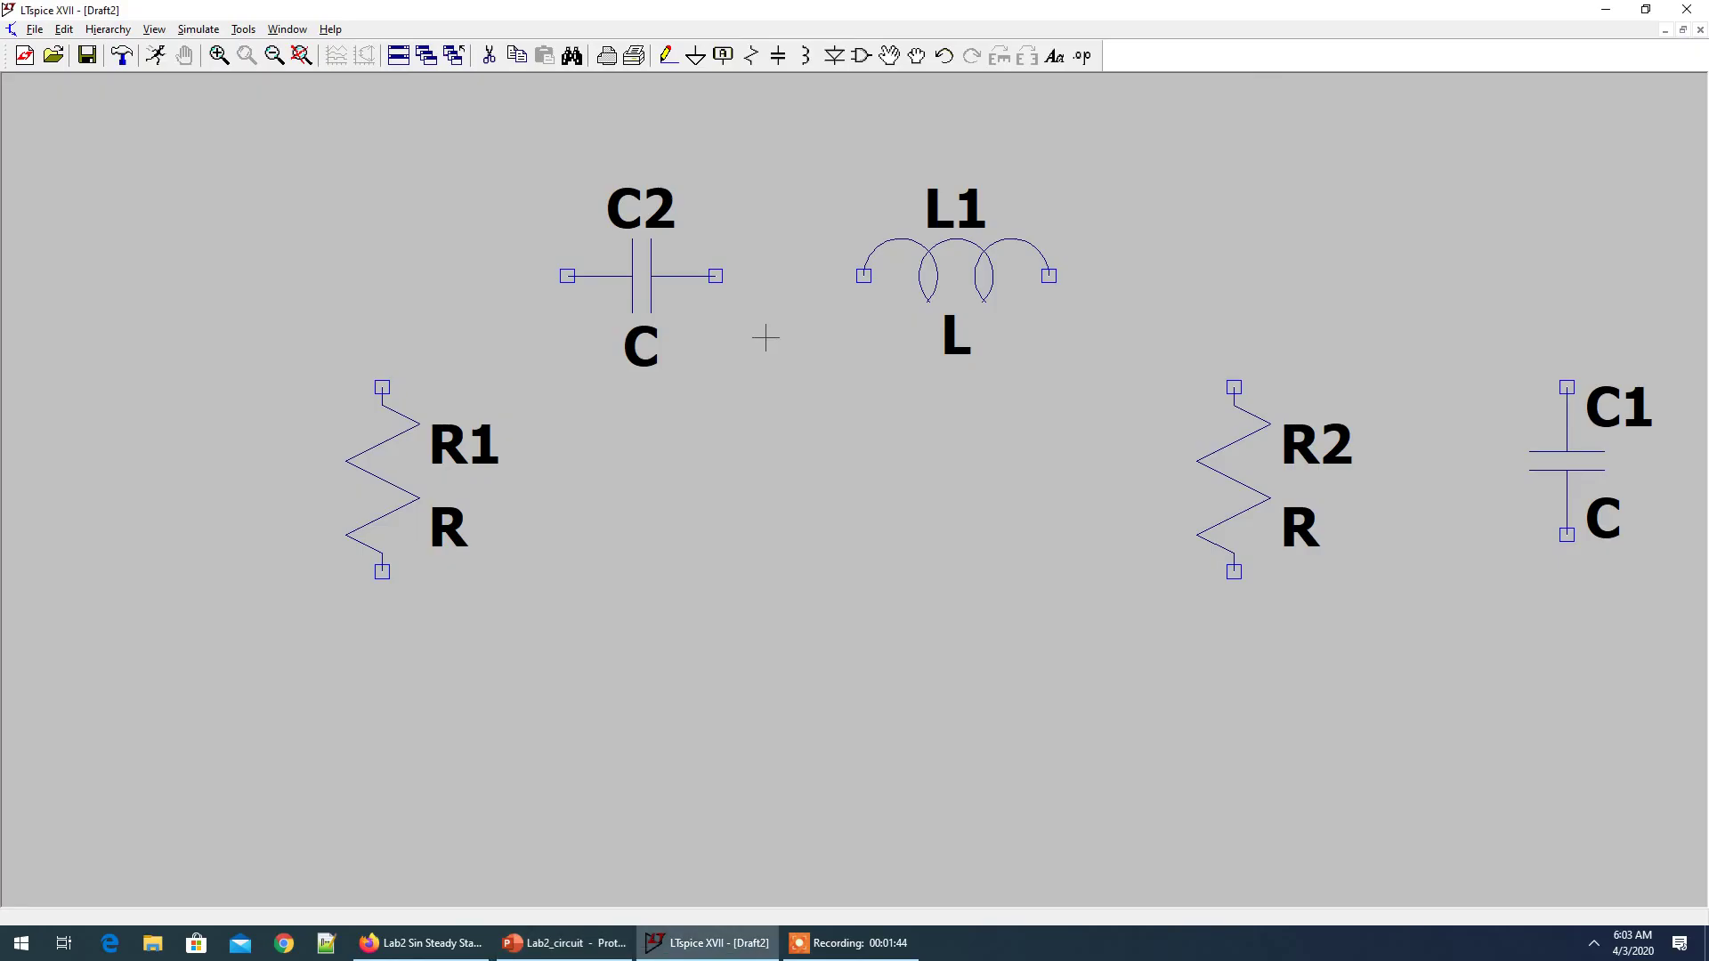
key("alt+Tab")
key("alt+Tab")
key("F3")
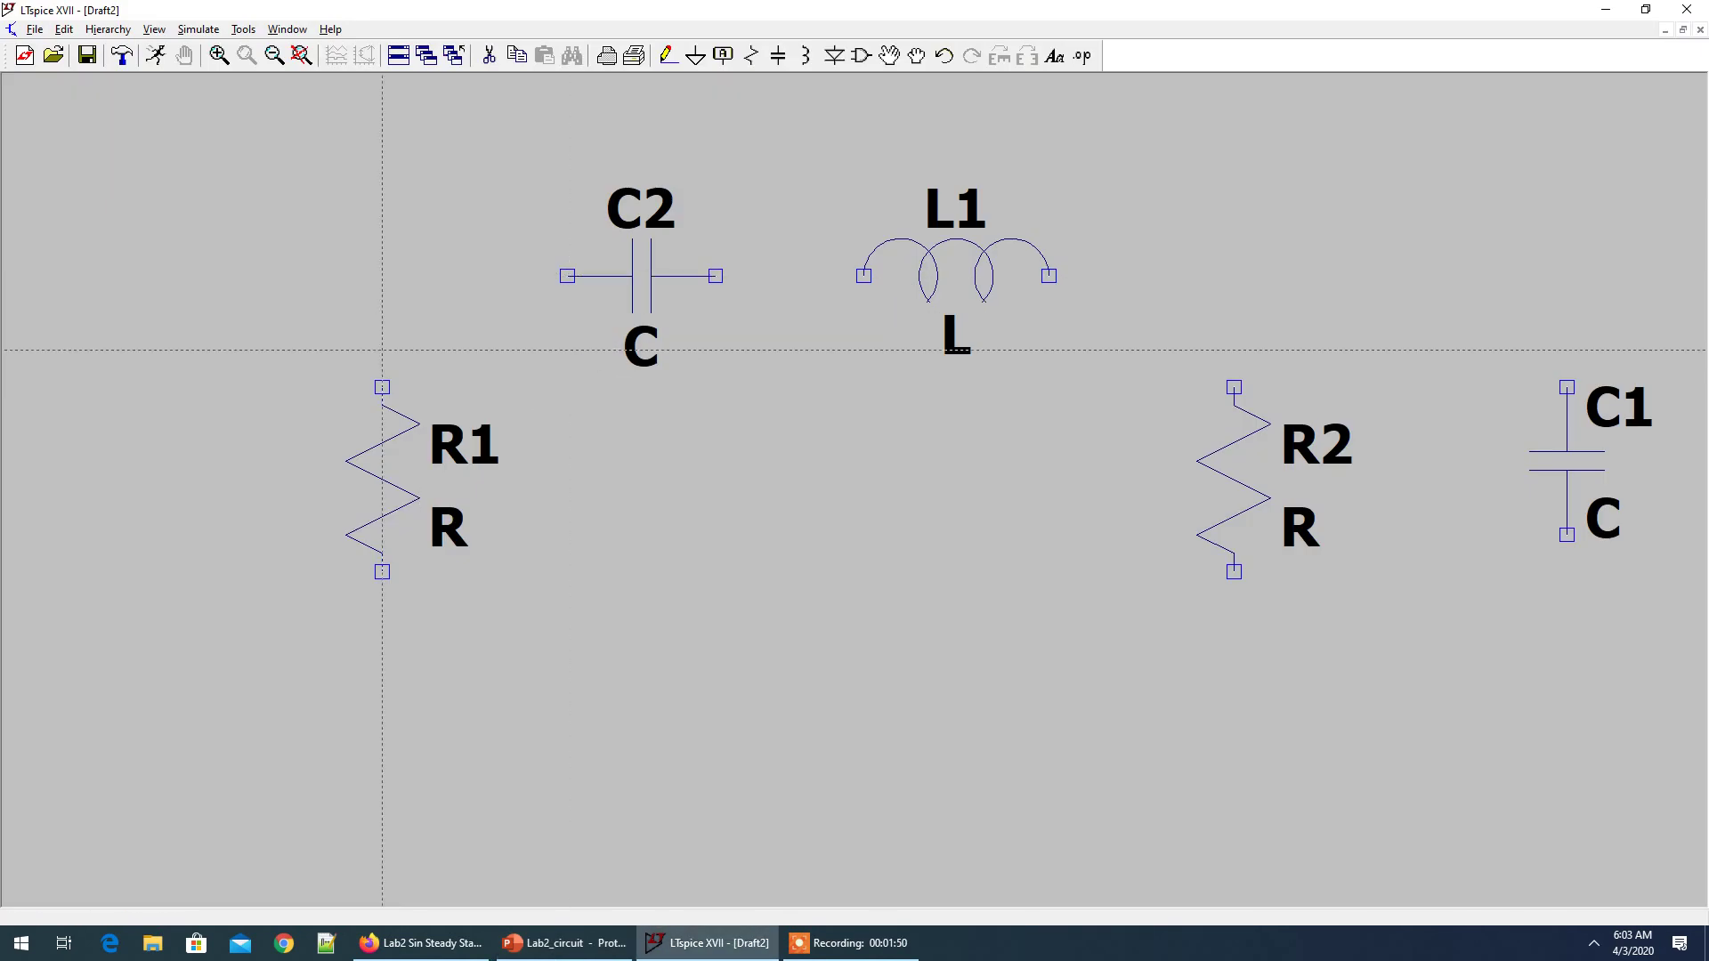
left_click(382, 386)
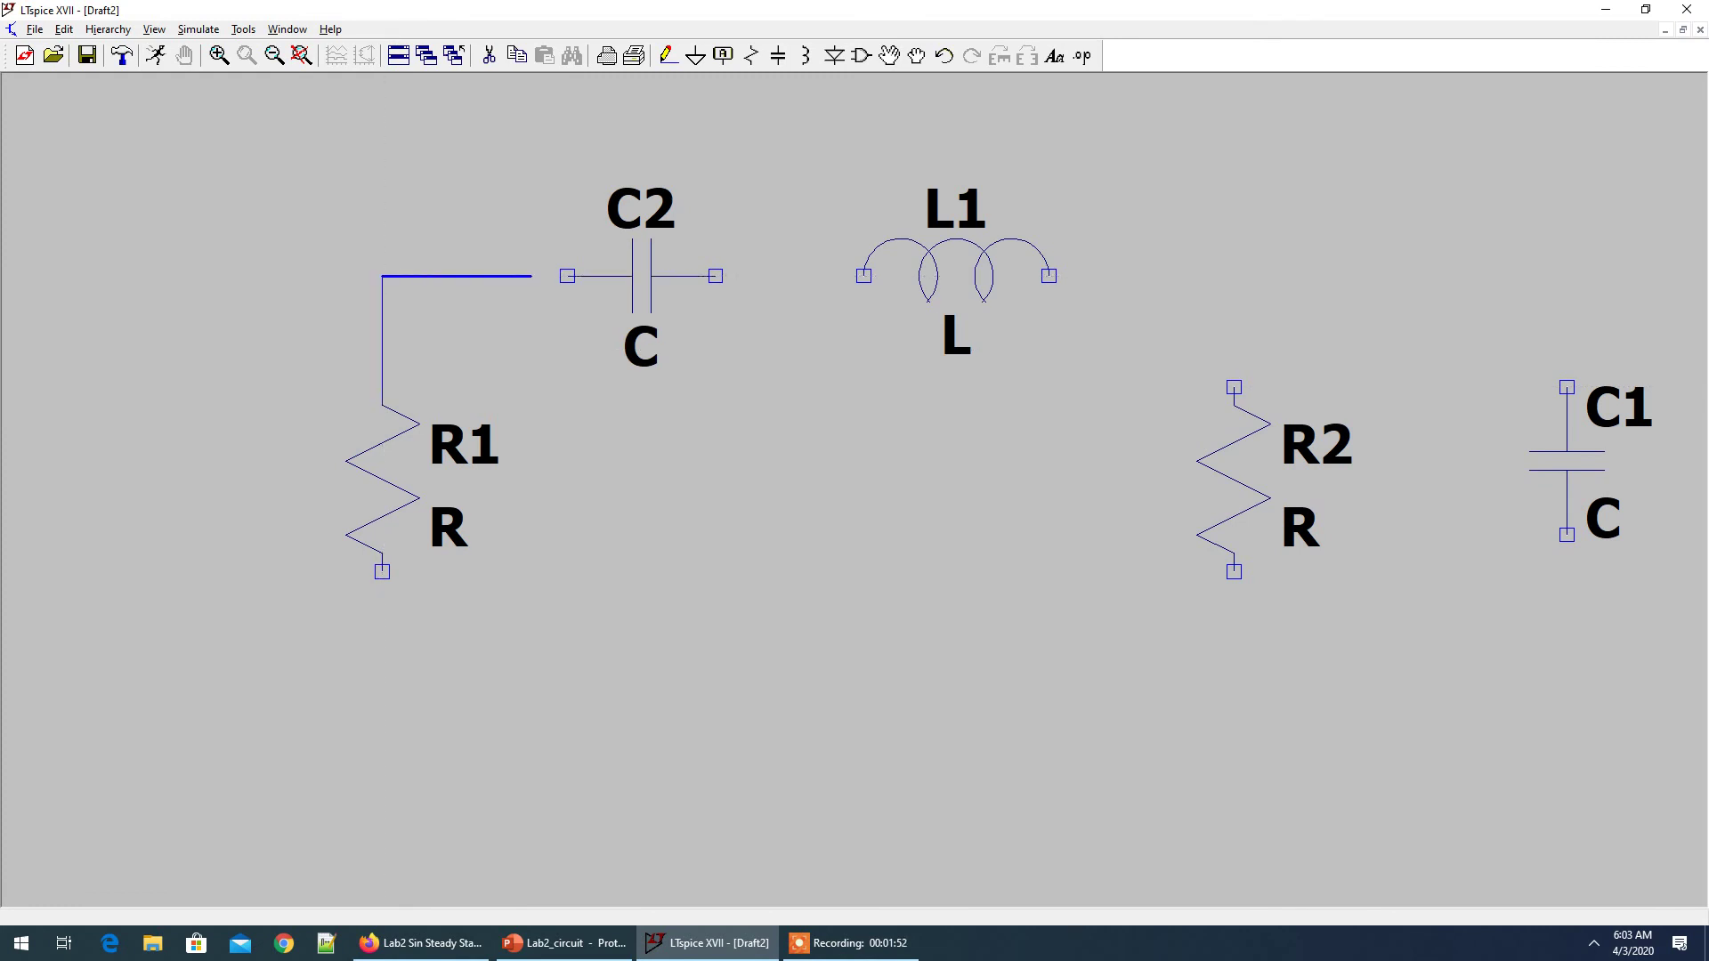
left_click(567, 276)
left_click(716, 276)
left_click(864, 276)
left_click(1049, 276)
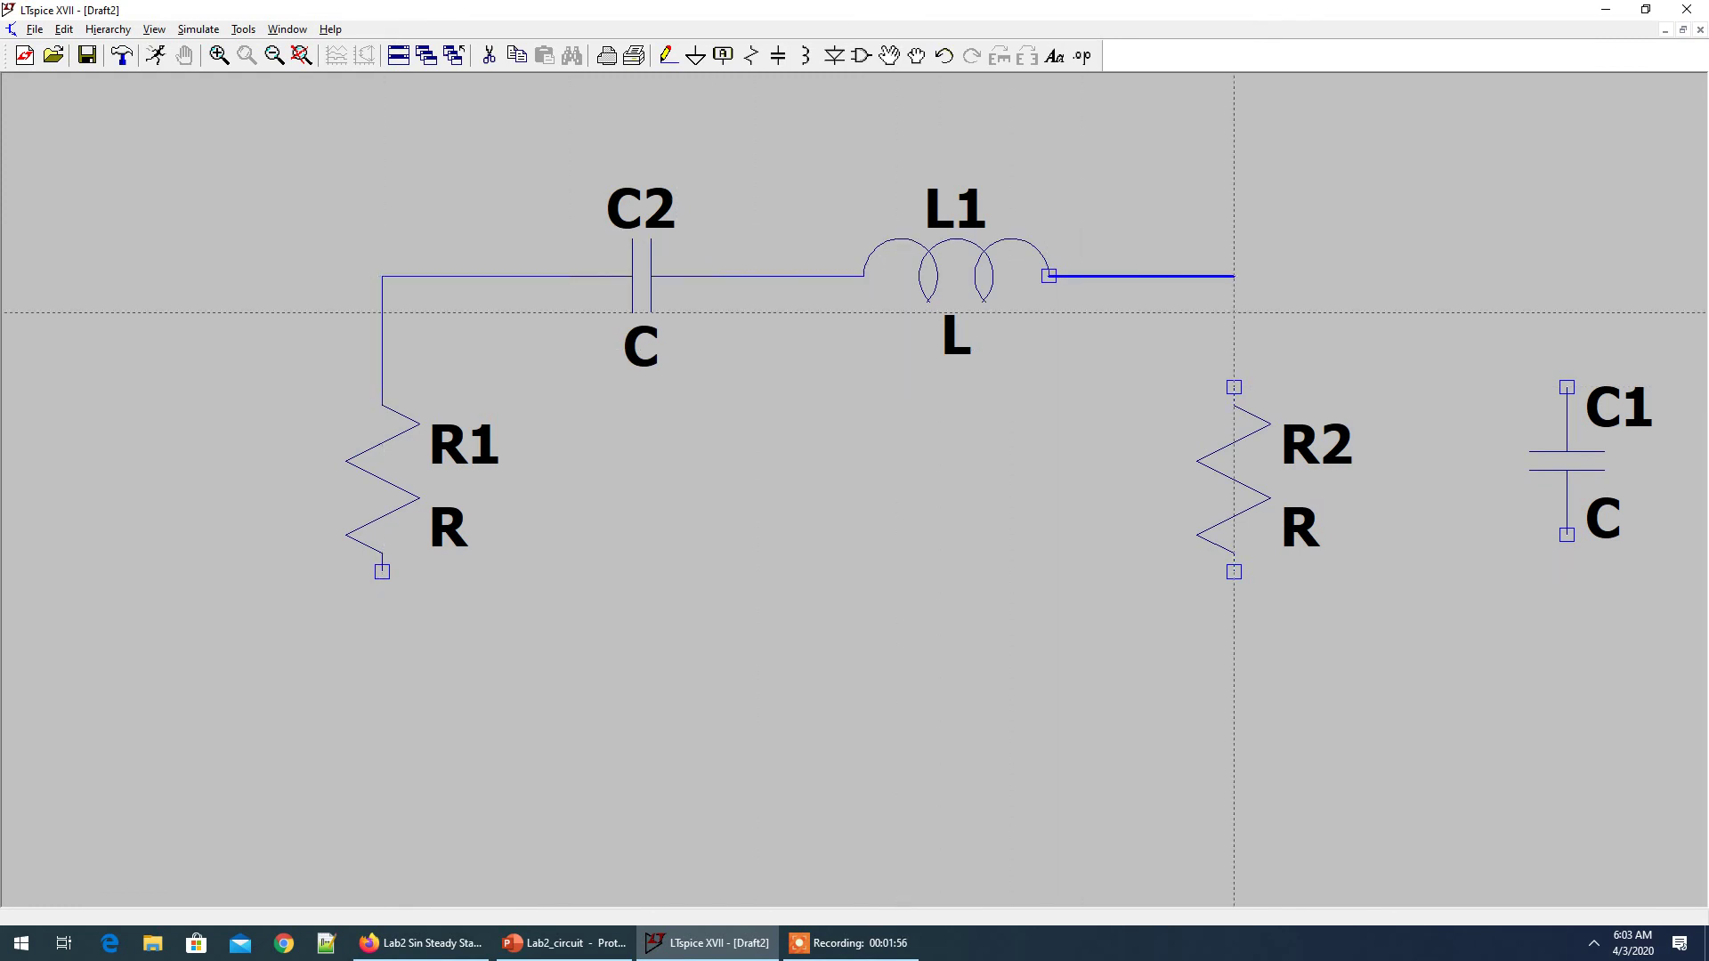
left_click(1234, 388)
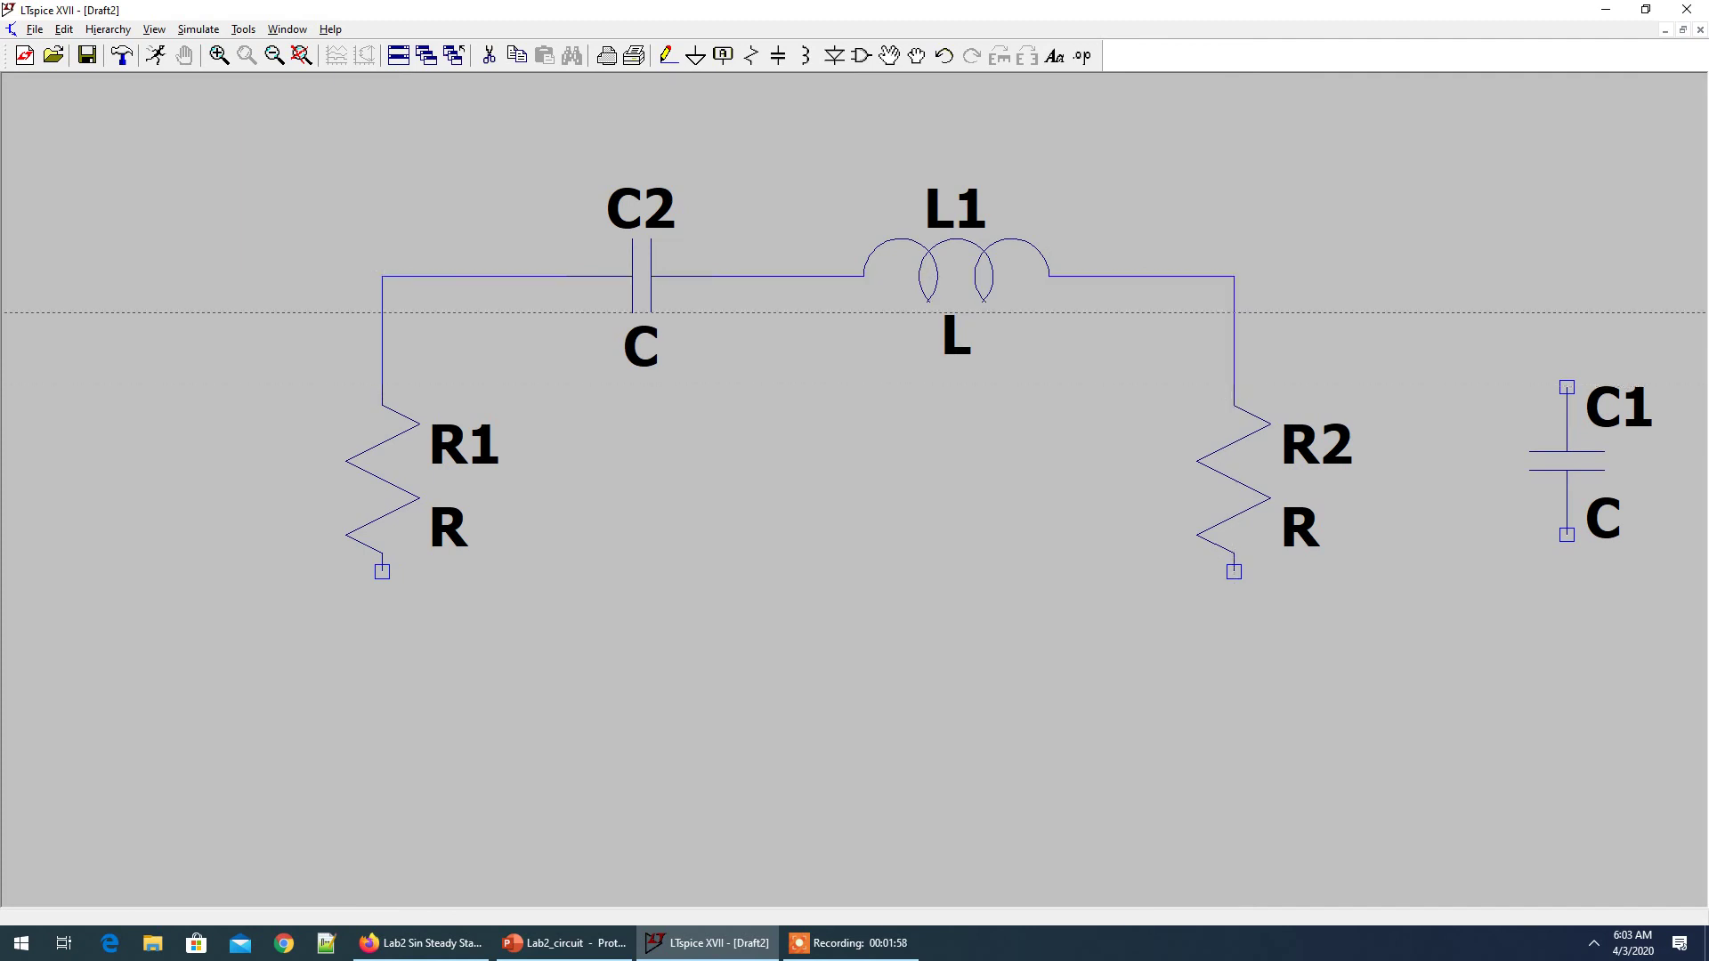
Wire capacitor C1 in parallel with R2, joining both their top ends and their bottom ends
left_click(1234, 276)
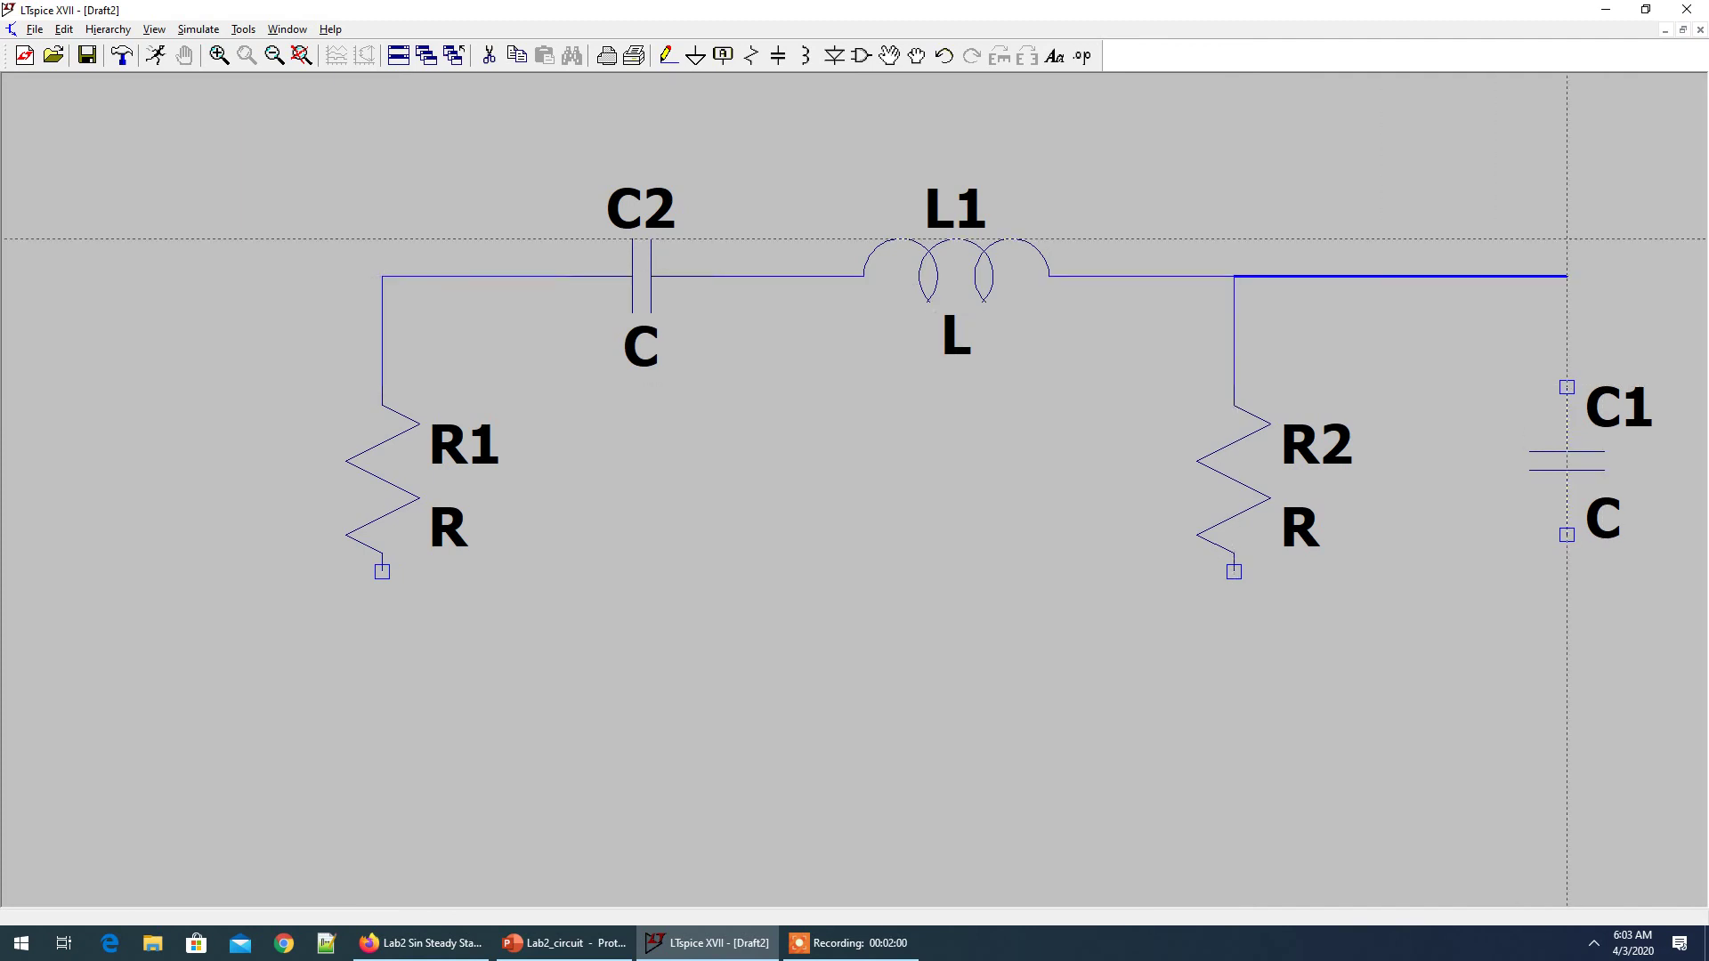
left_click(1567, 387)
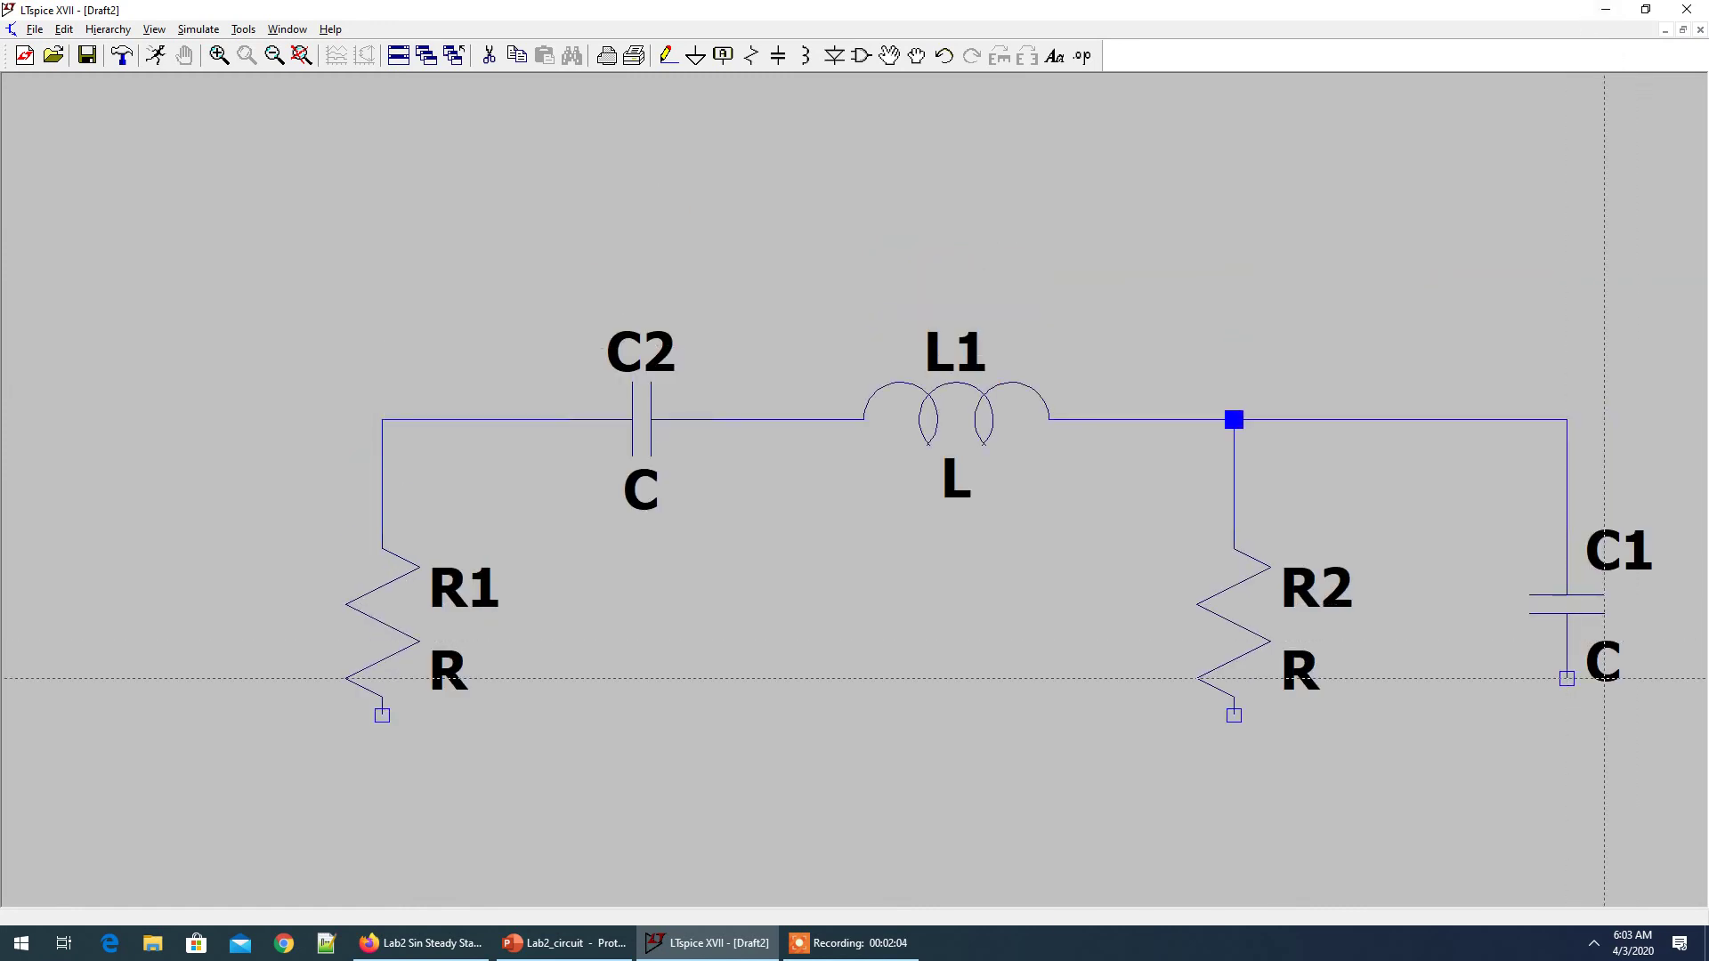
left_click(1567, 678)
left_click(1567, 826)
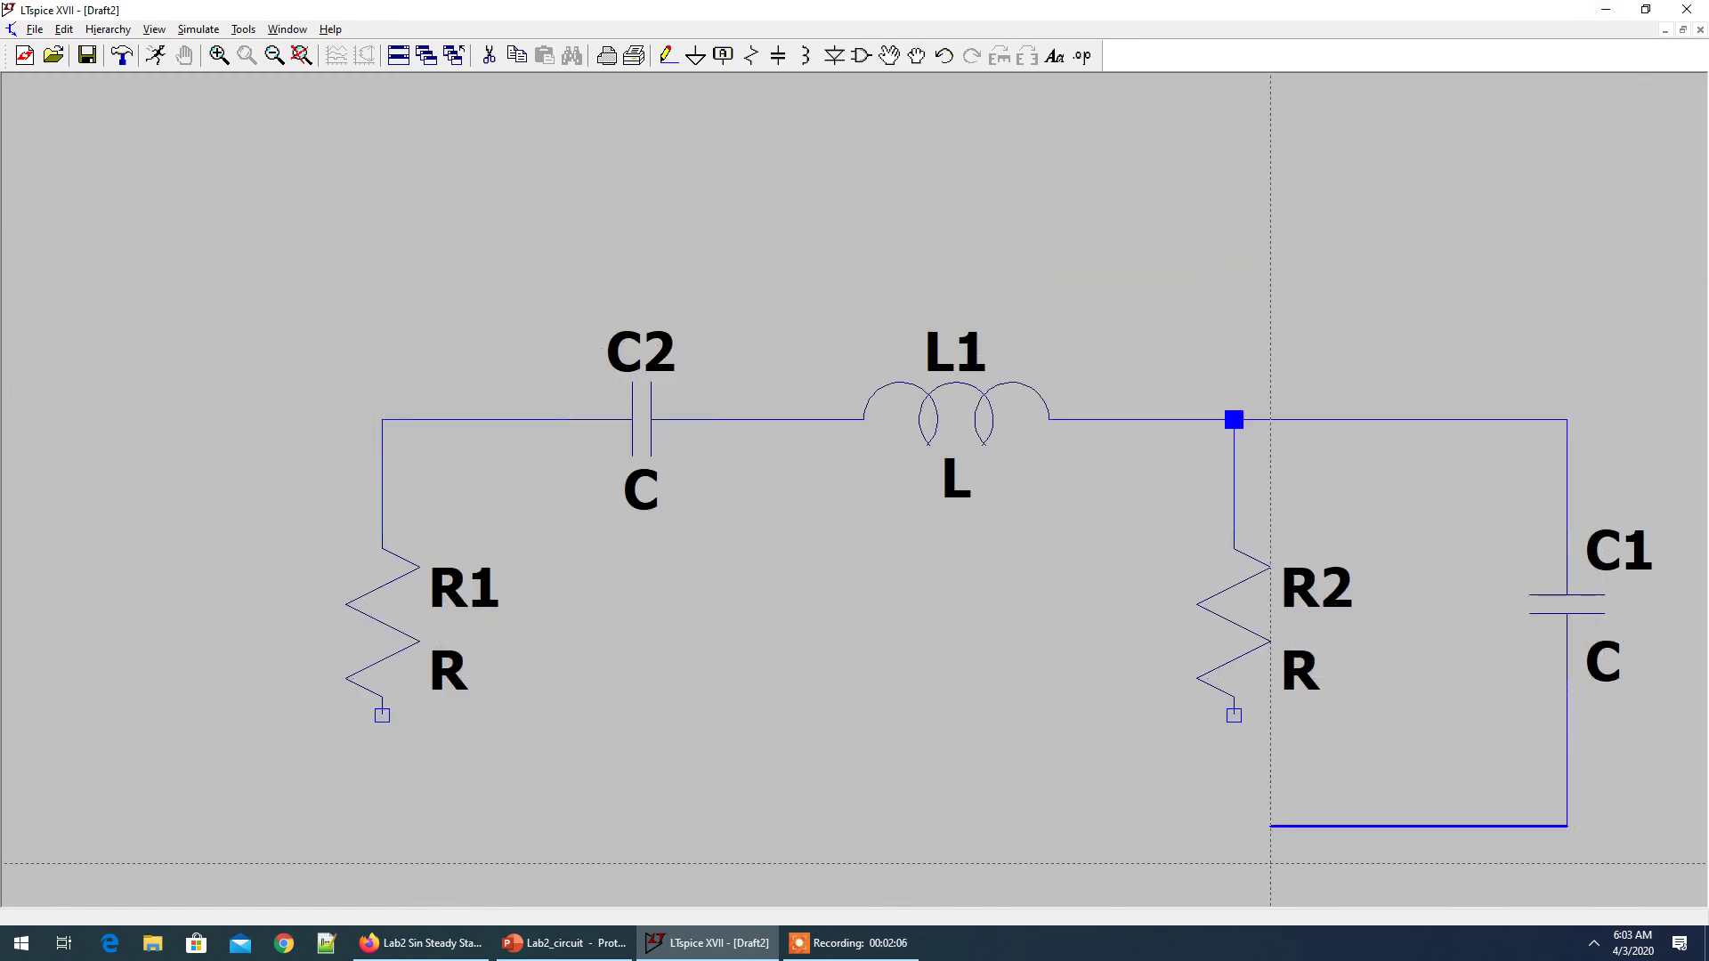
left_click(1234, 715)
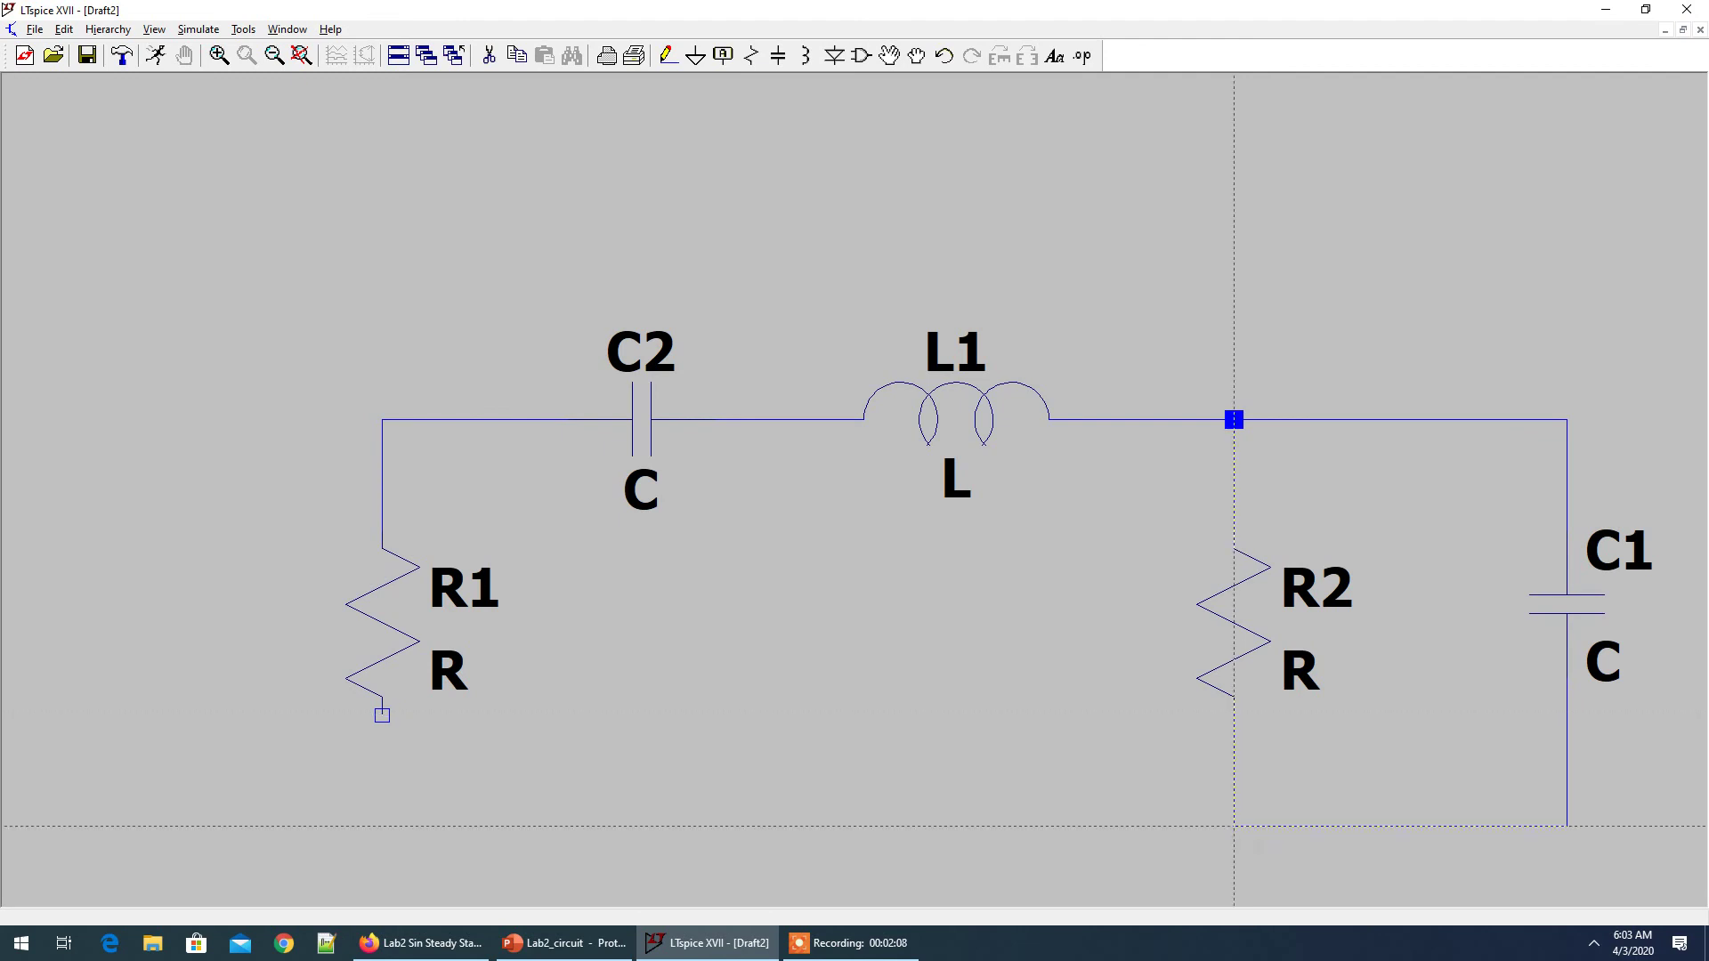
Wire the bottom junction of R2 and C1 back to R1's lower end to close the loop
left_click(1234, 826)
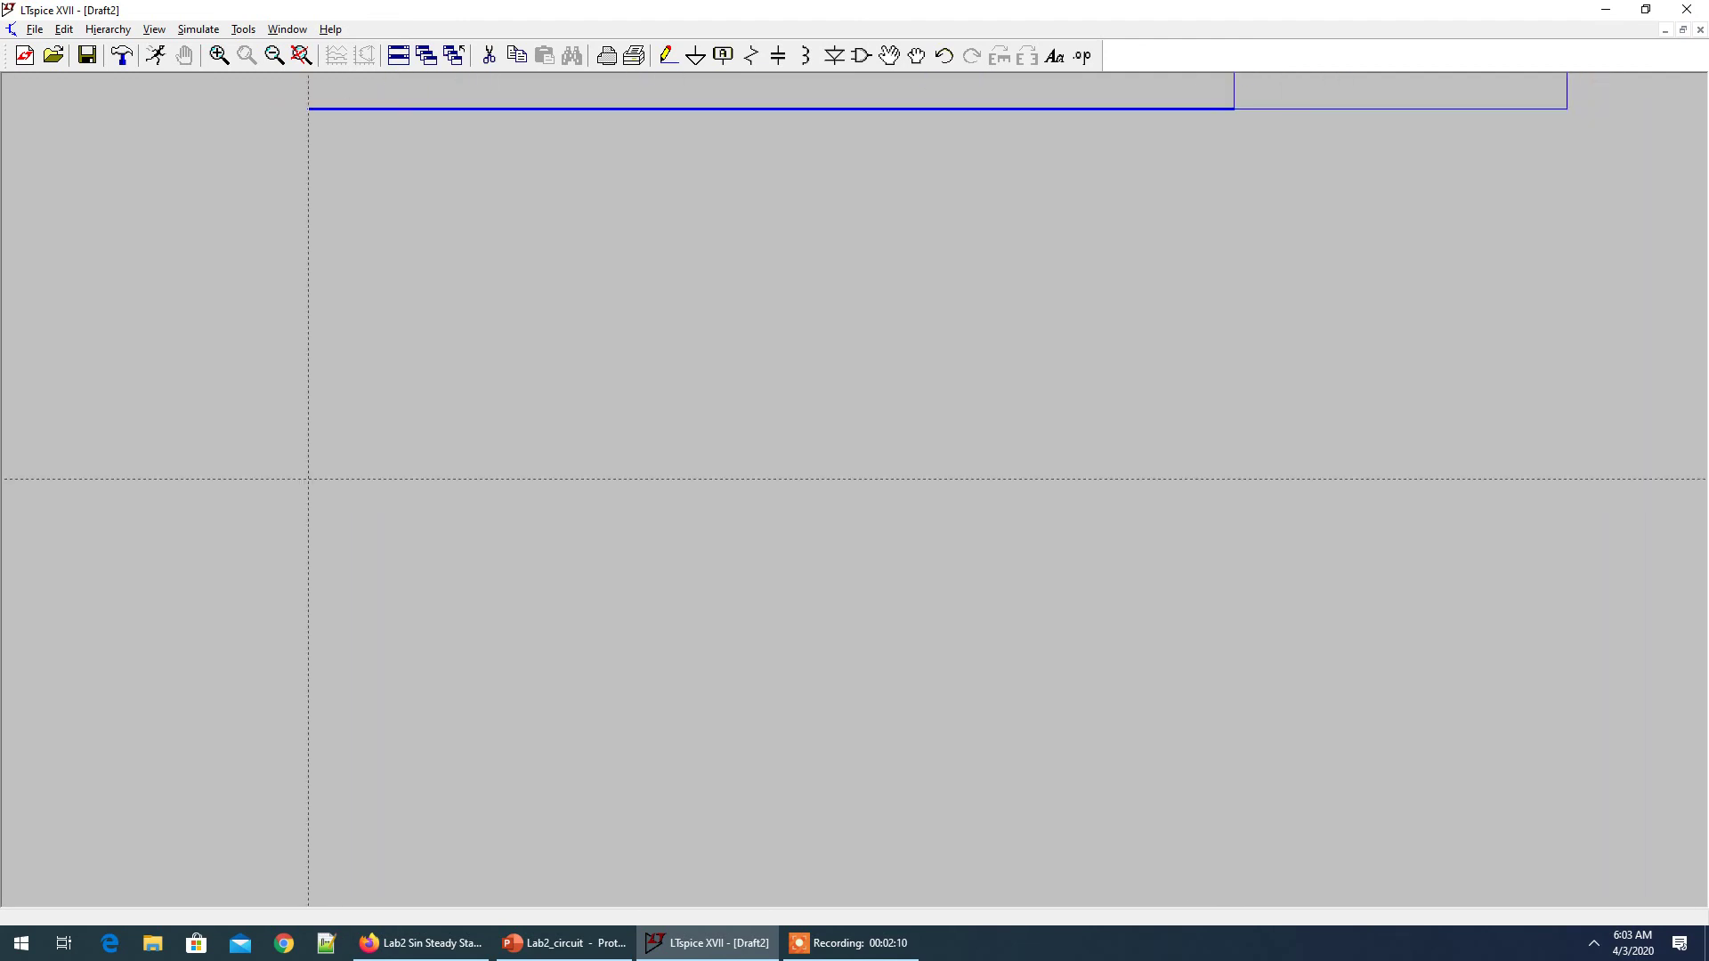
scroll(312, 481, "down", 5)
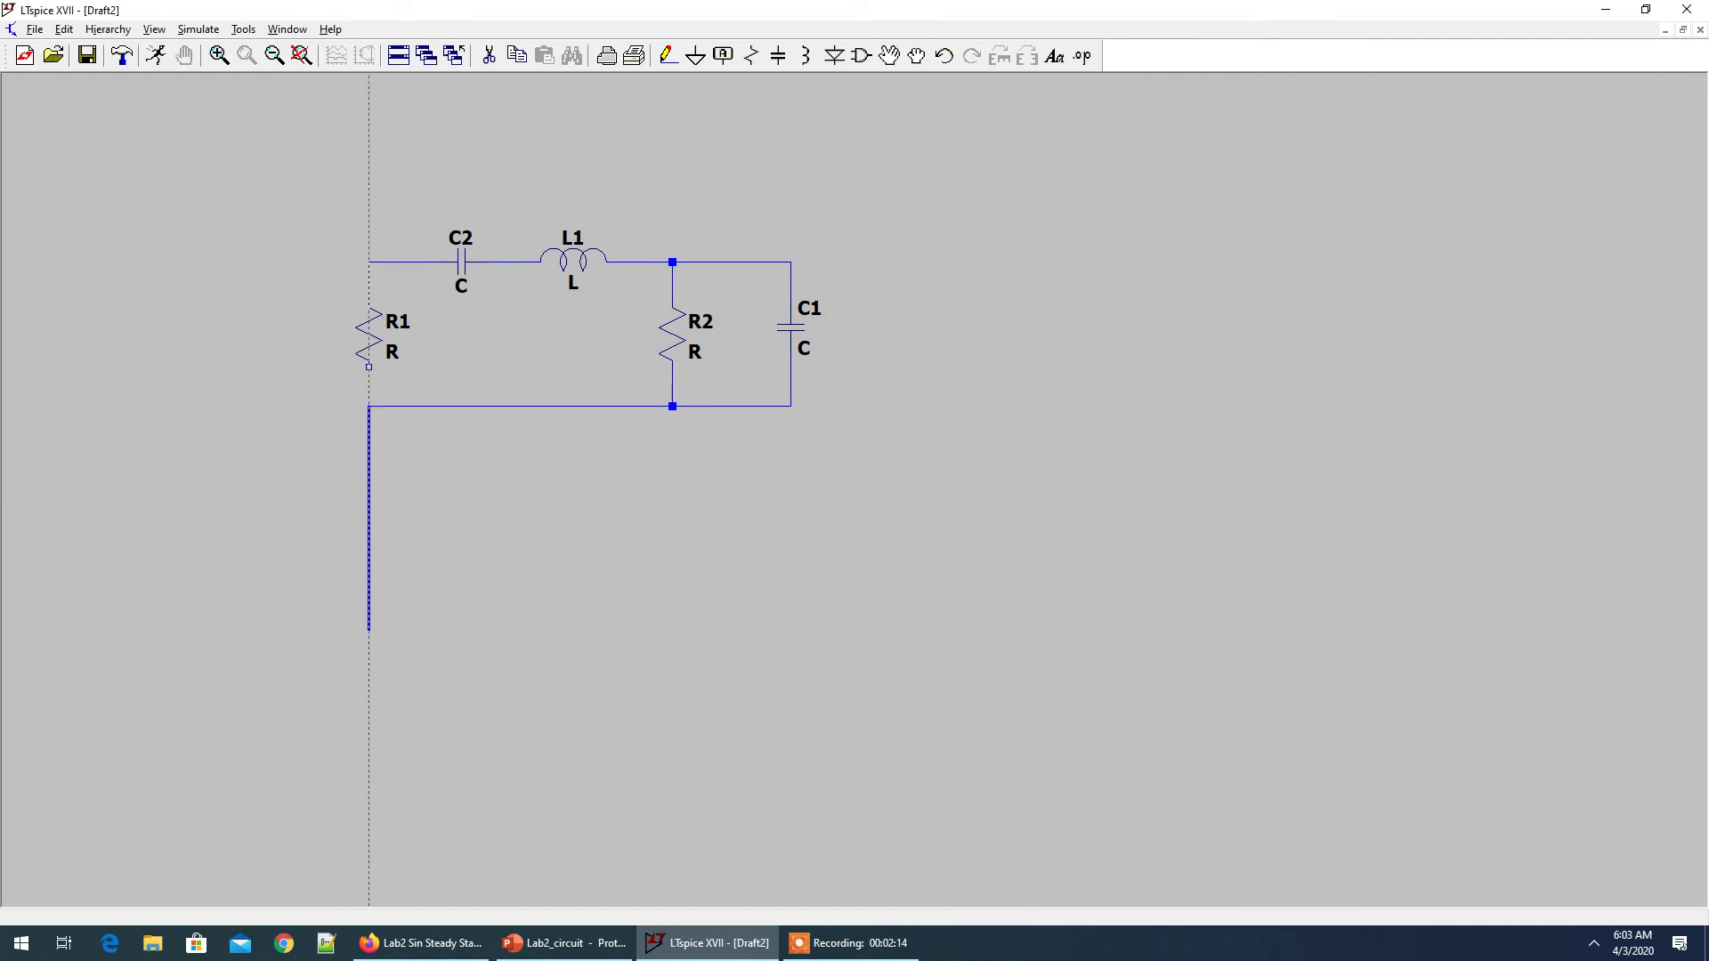
left_click(369, 366)
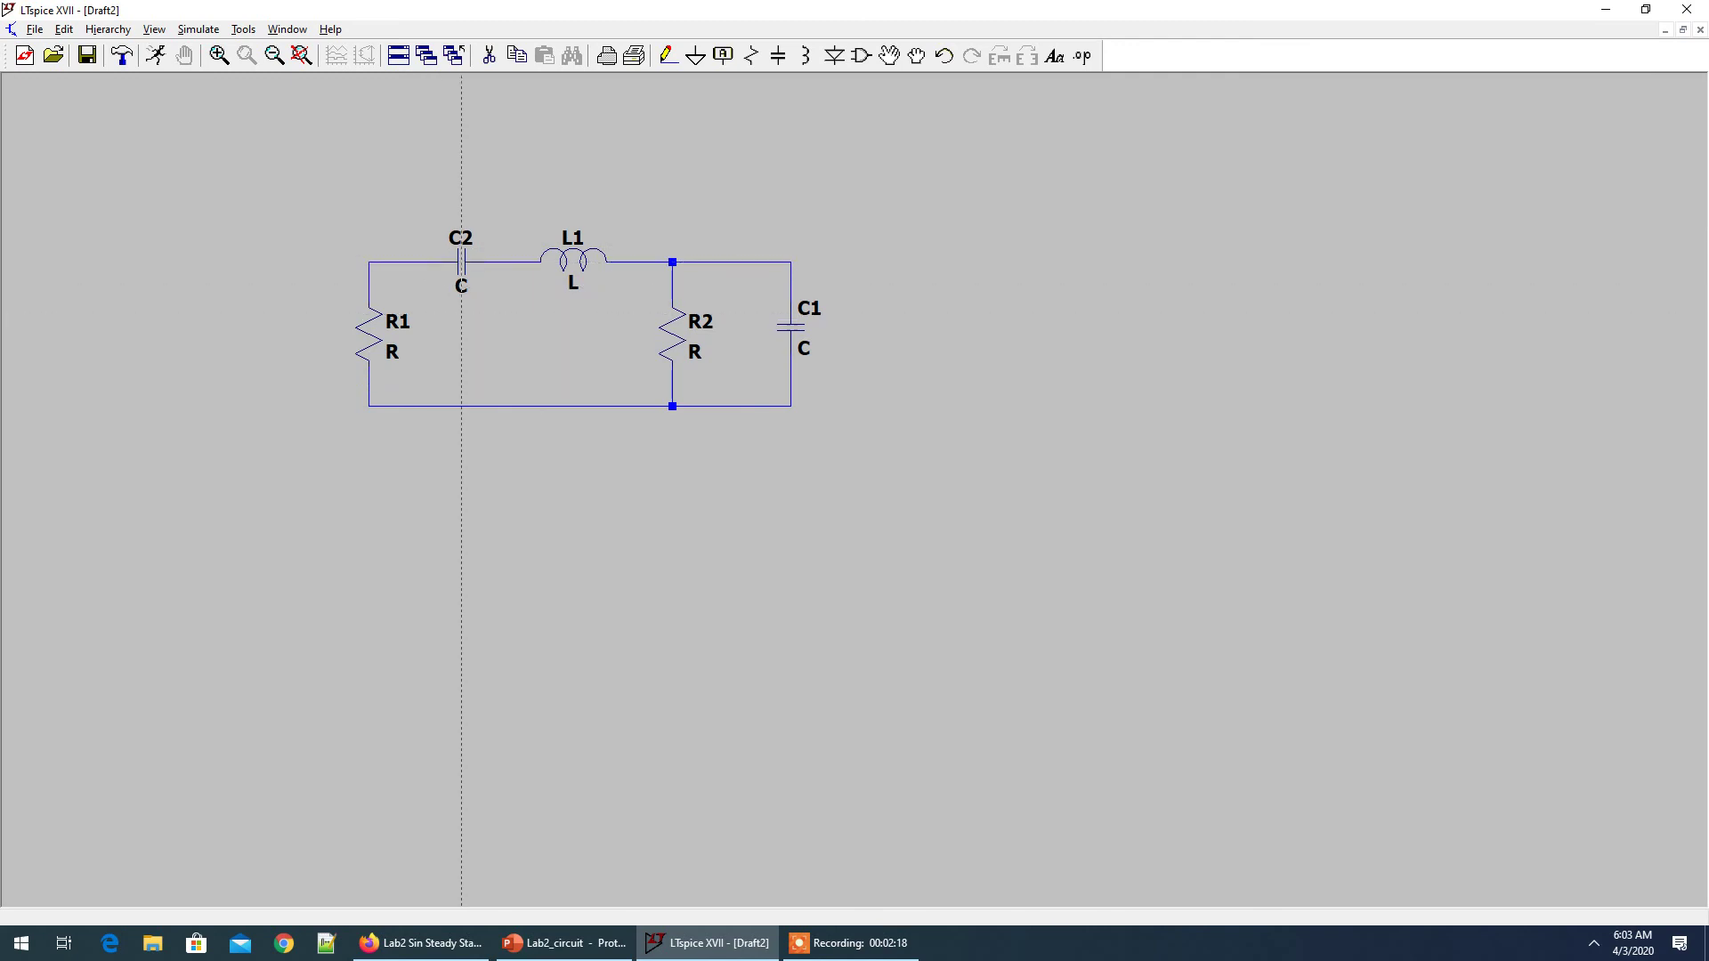
key("Escape")
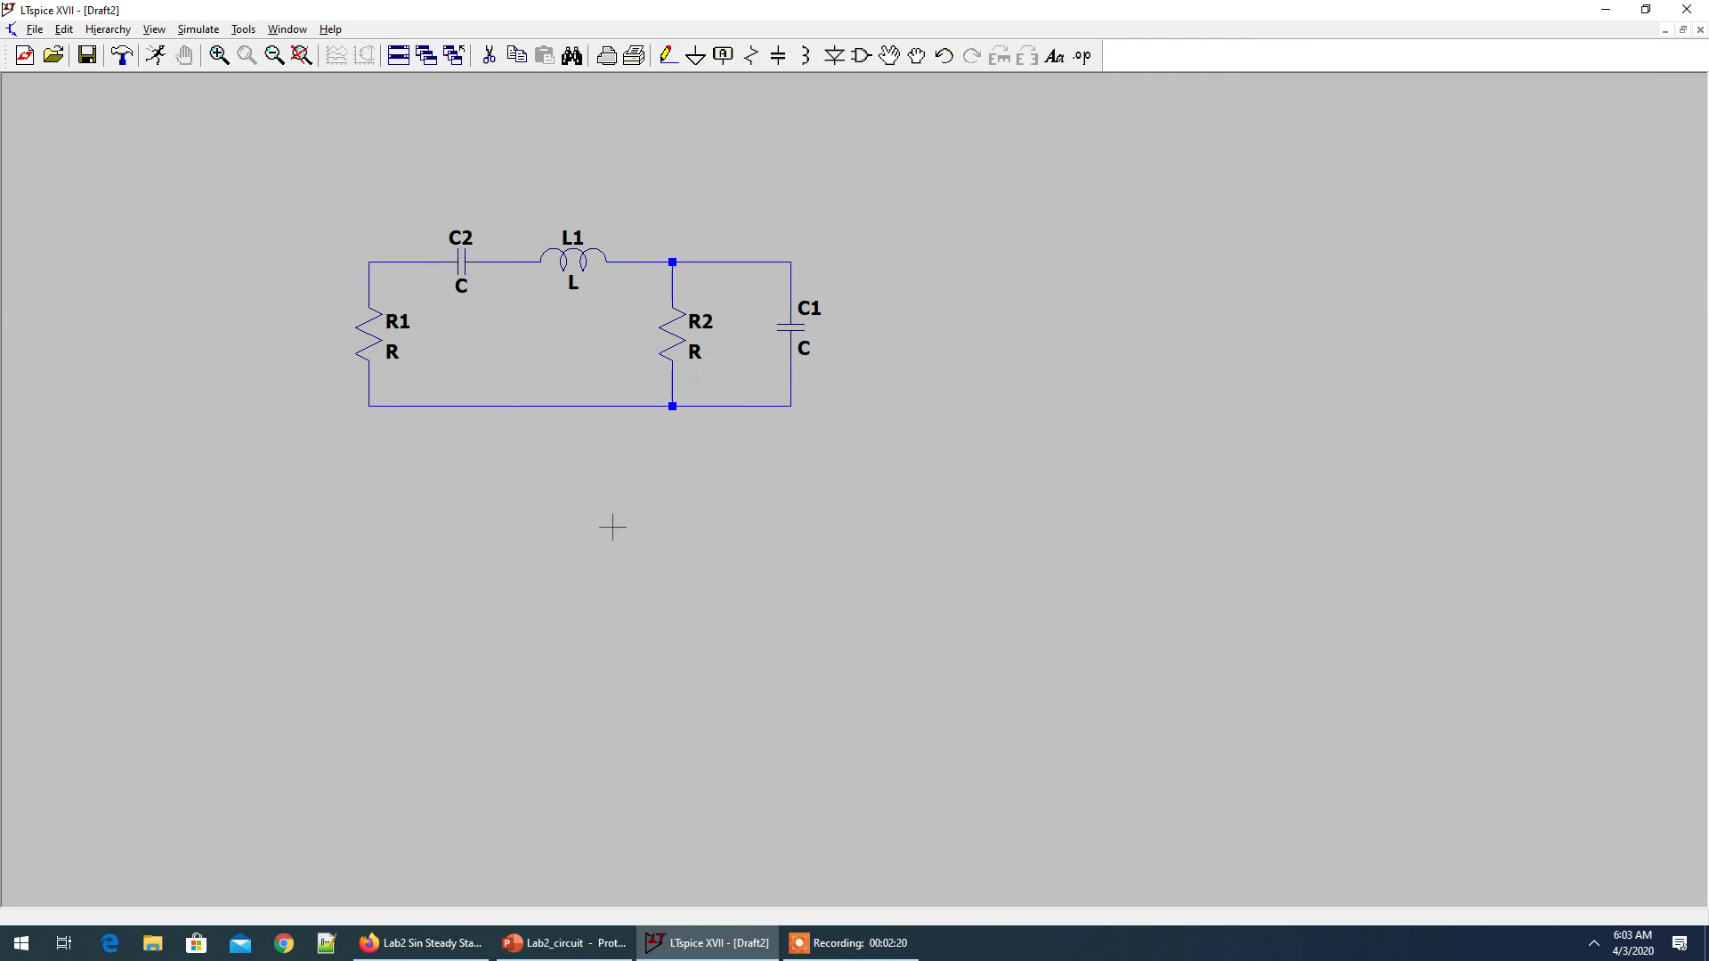
Place a ground symbol just below the bottom wire near R1 and wire it to that bottom wire
key("g")
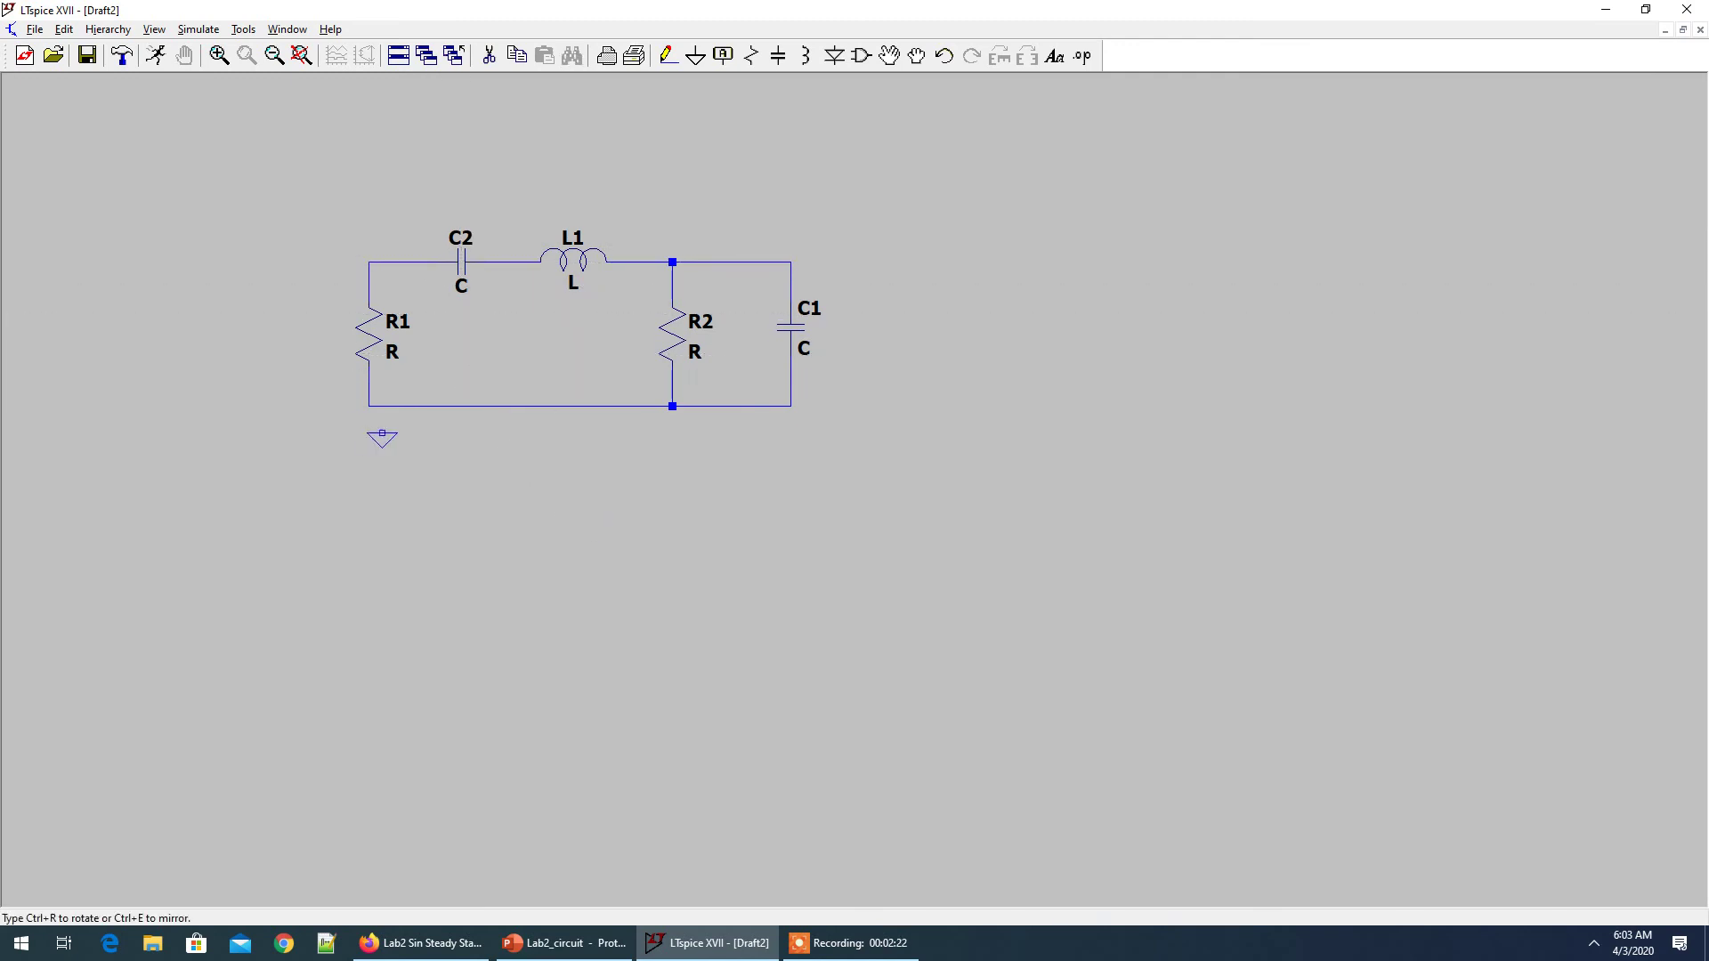
left_click(395, 435)
key("Escape")
key("F3")
left_click(396, 434)
left_click(395, 406)
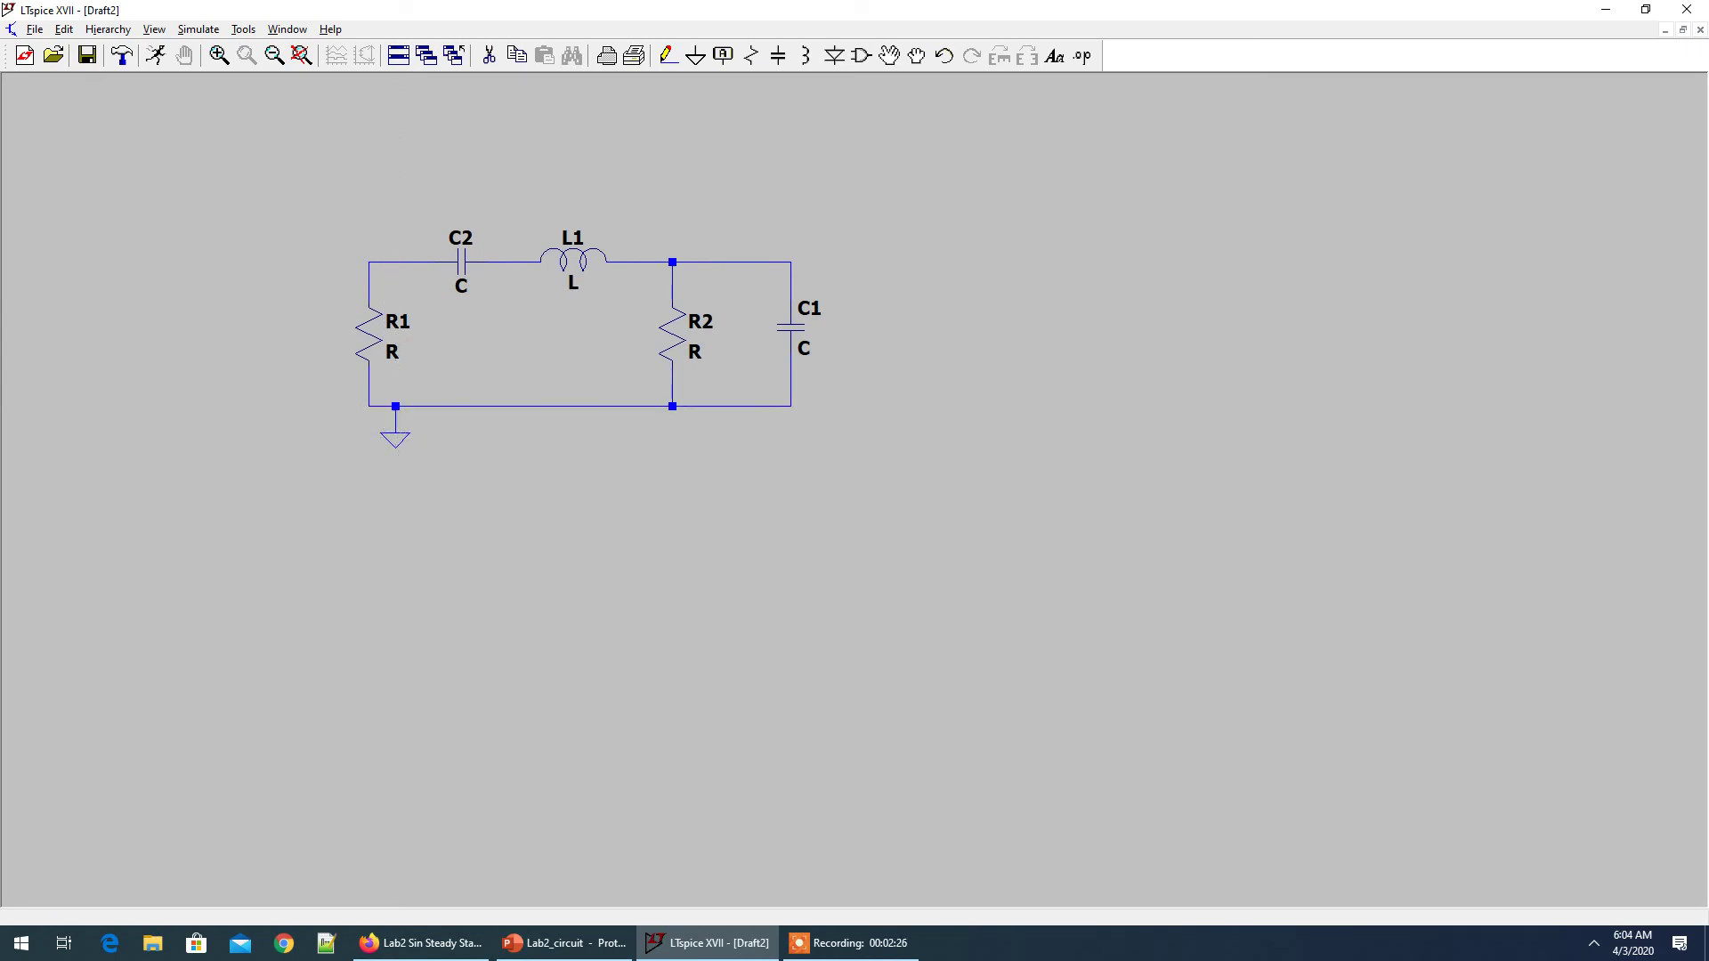
Check the circuit slide and place a voltage source in the schematic to the left of R1
key("Escape")
left_click(302, 56)
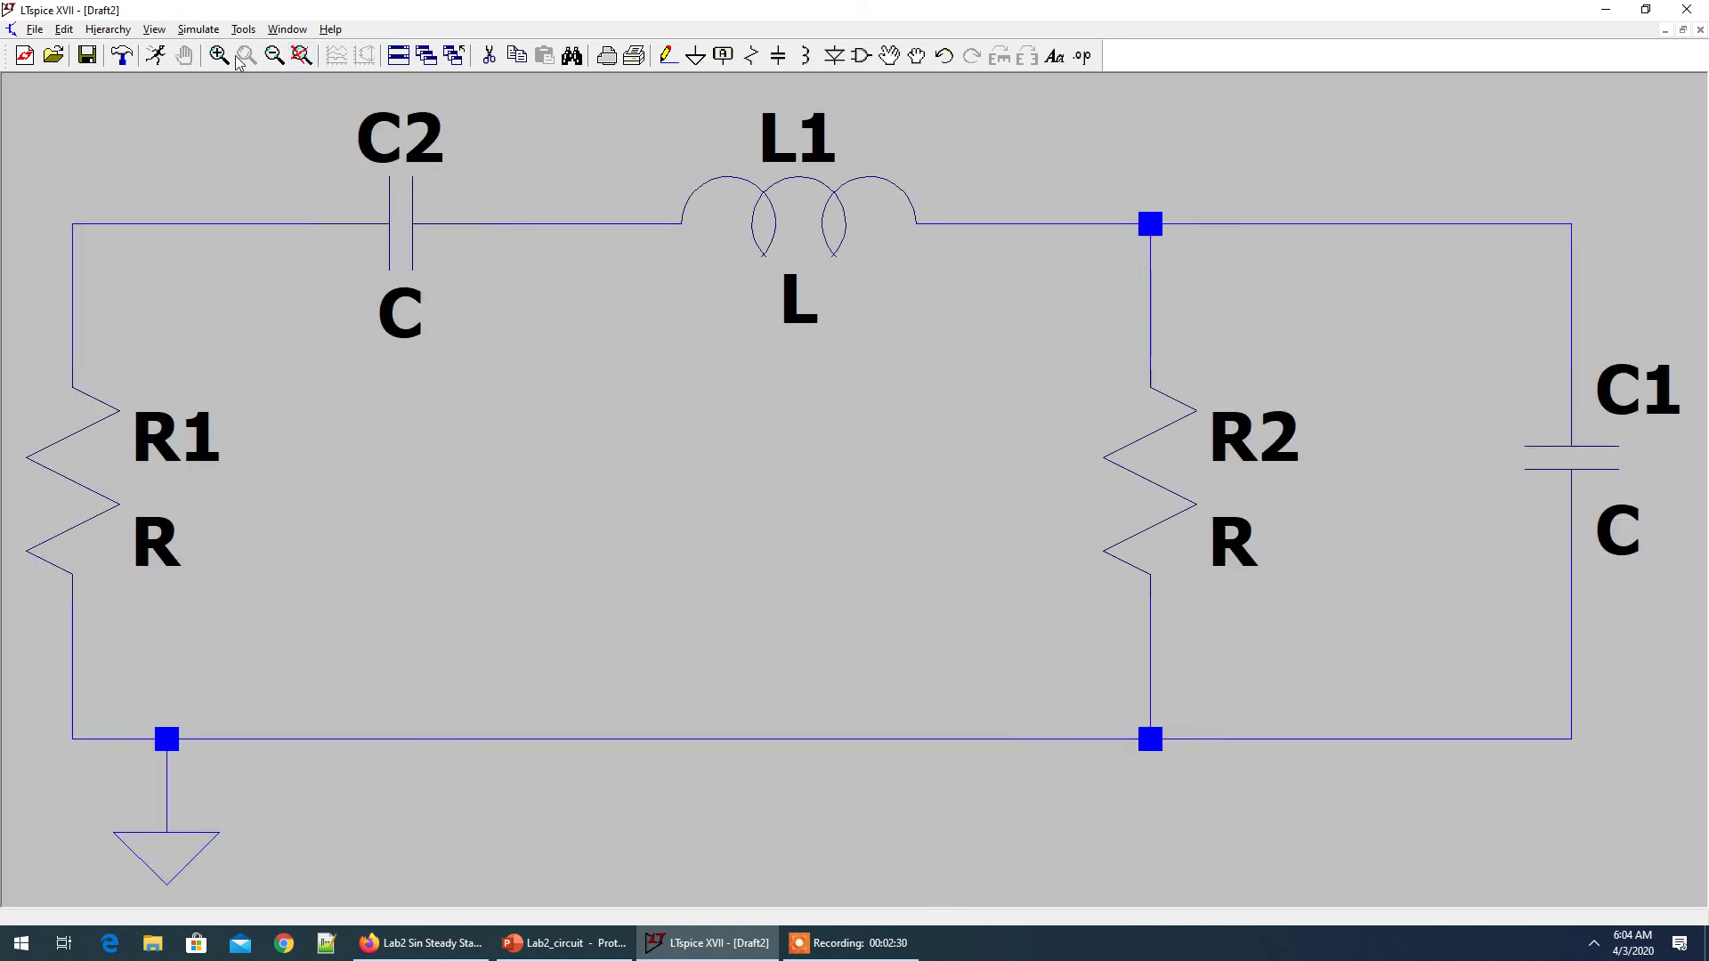
left_click(274, 56)
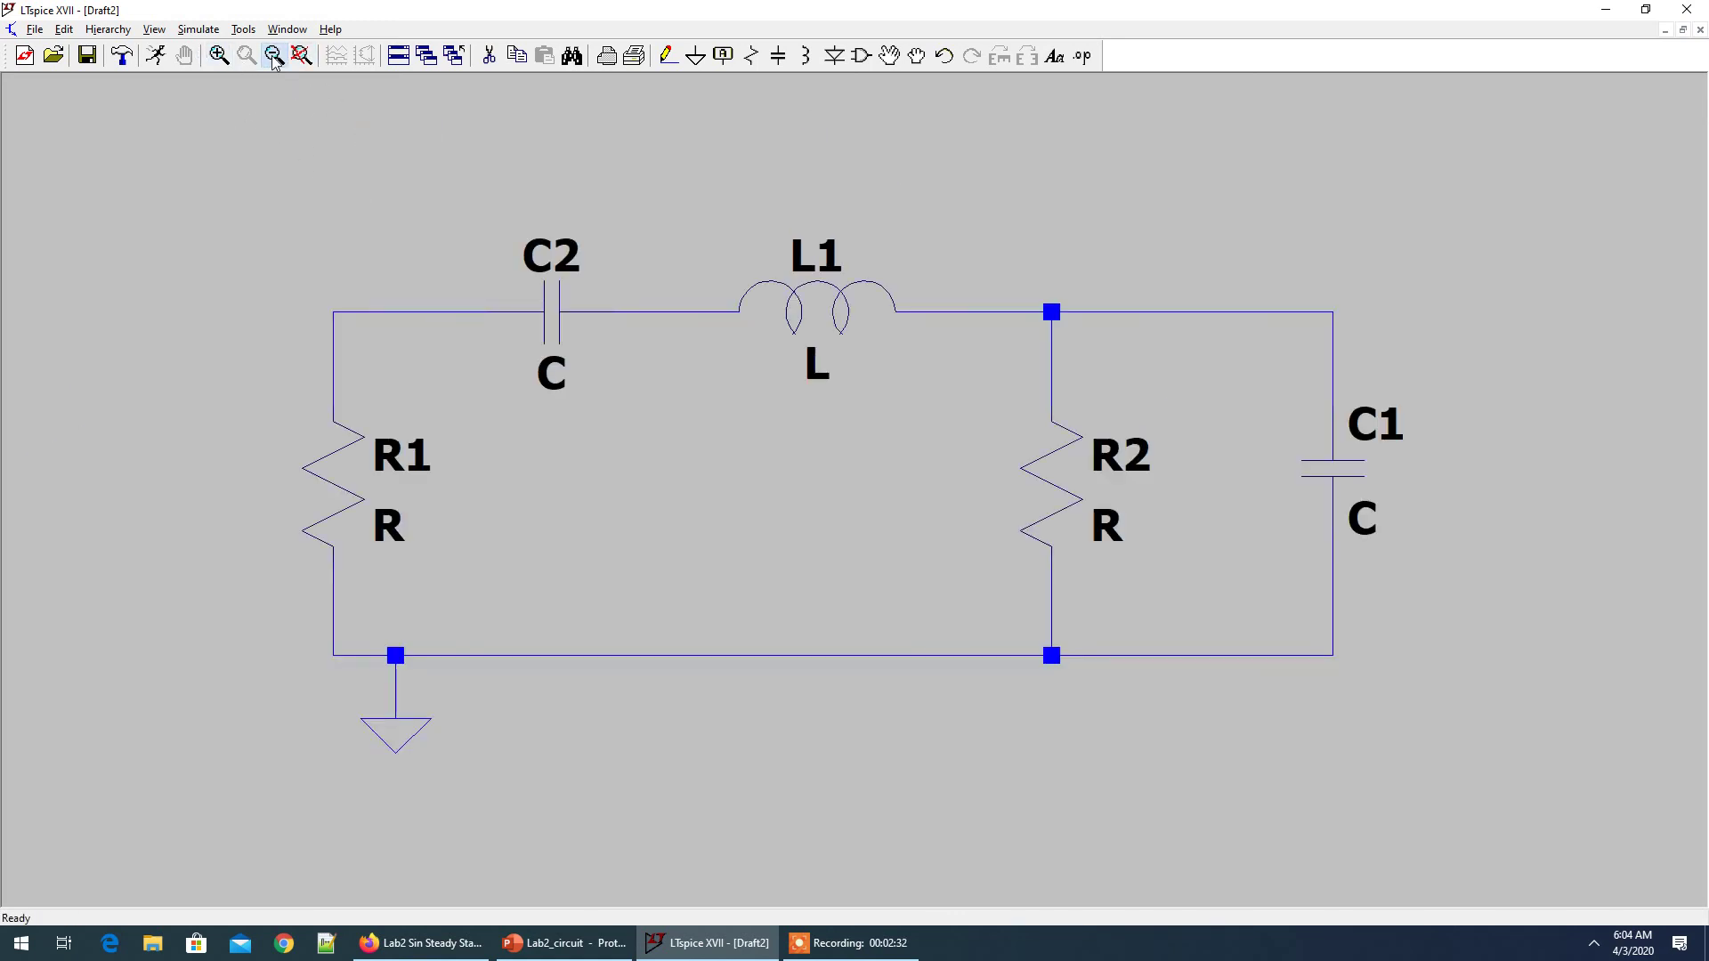
left_click(274, 56)
key("alt+Tab")
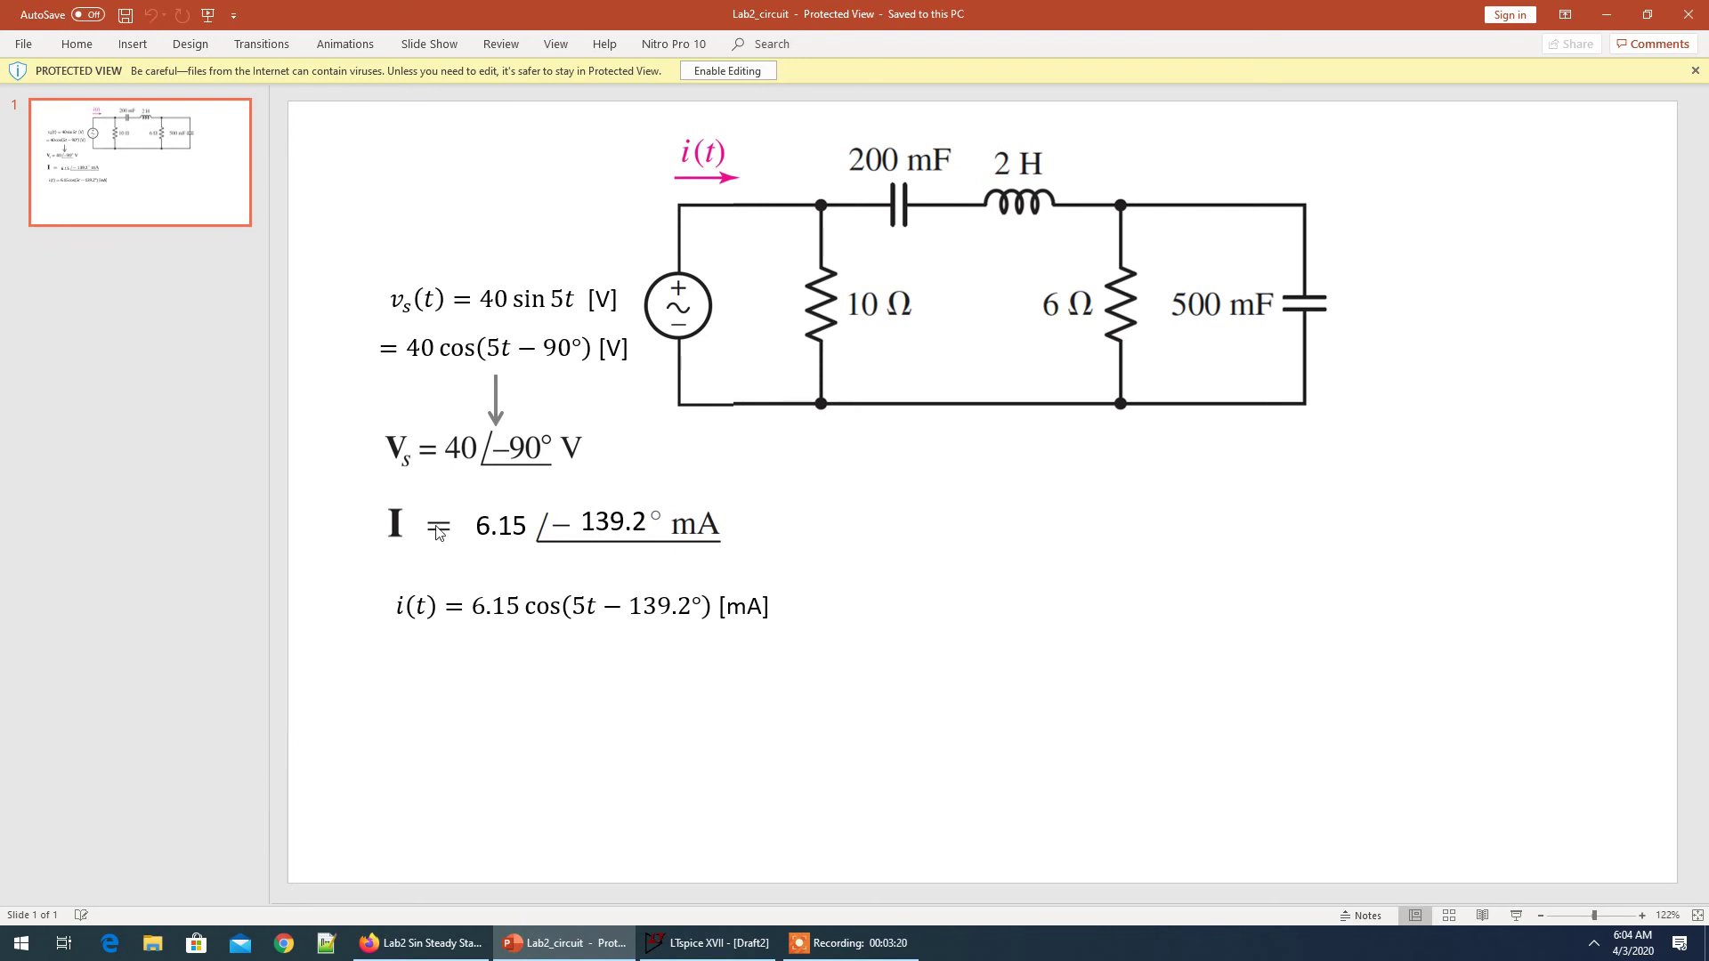
key("alt+Tab")
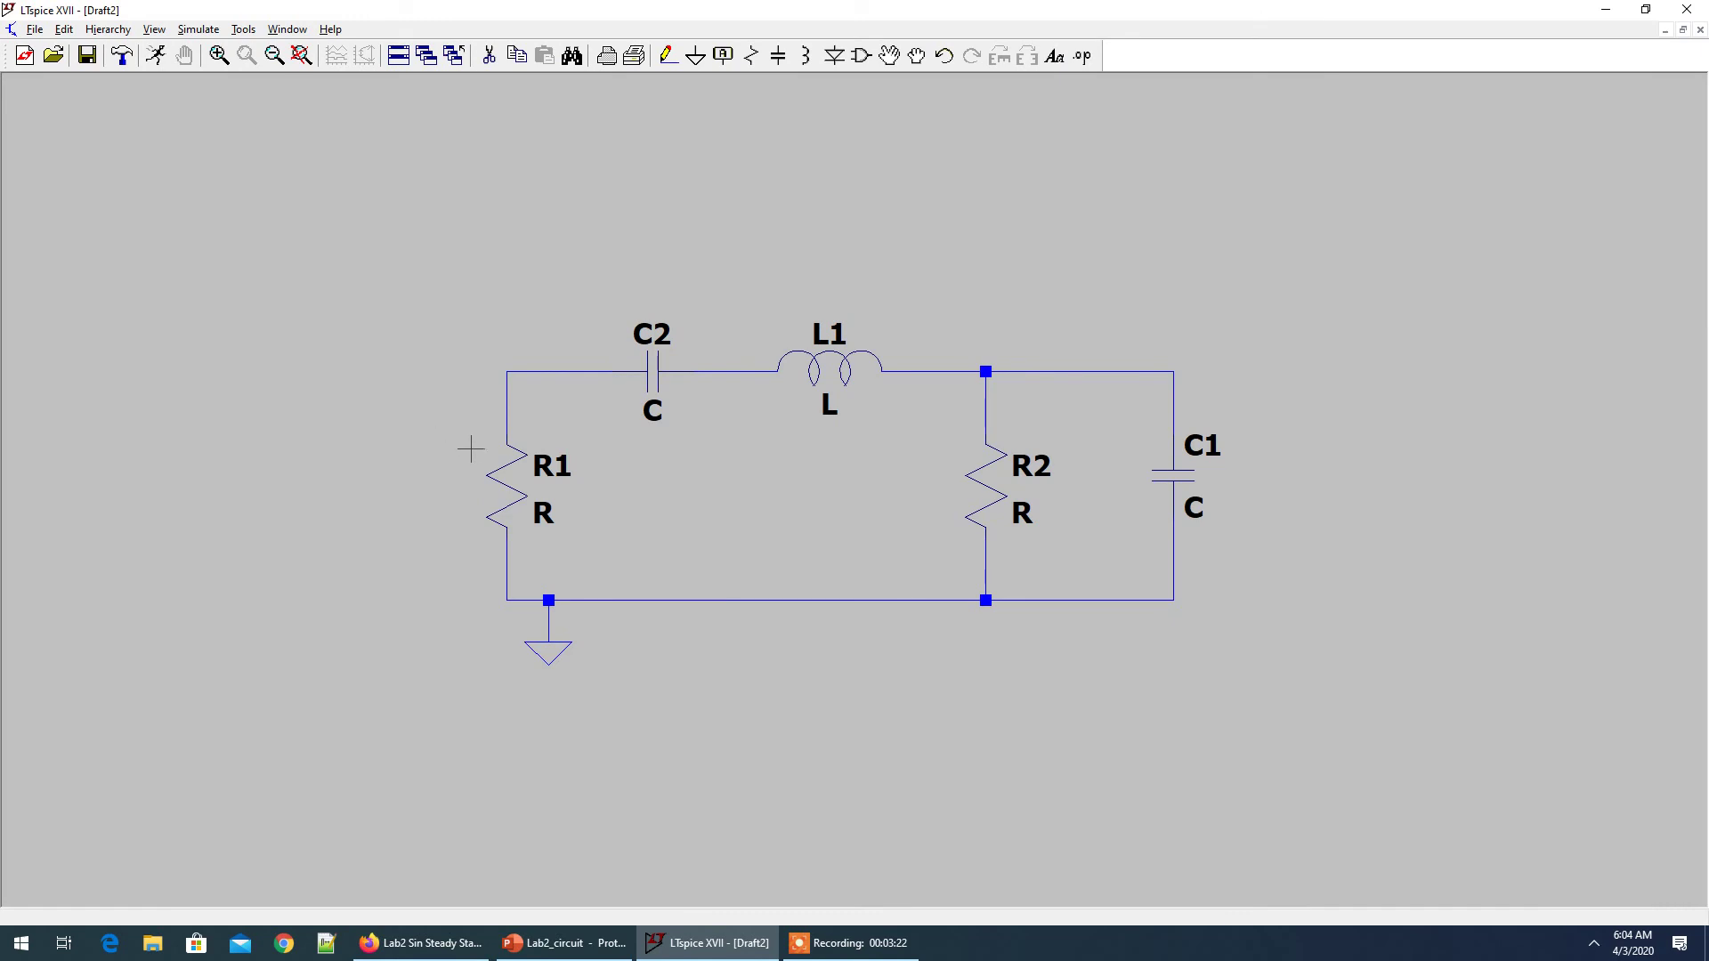
key("F2")
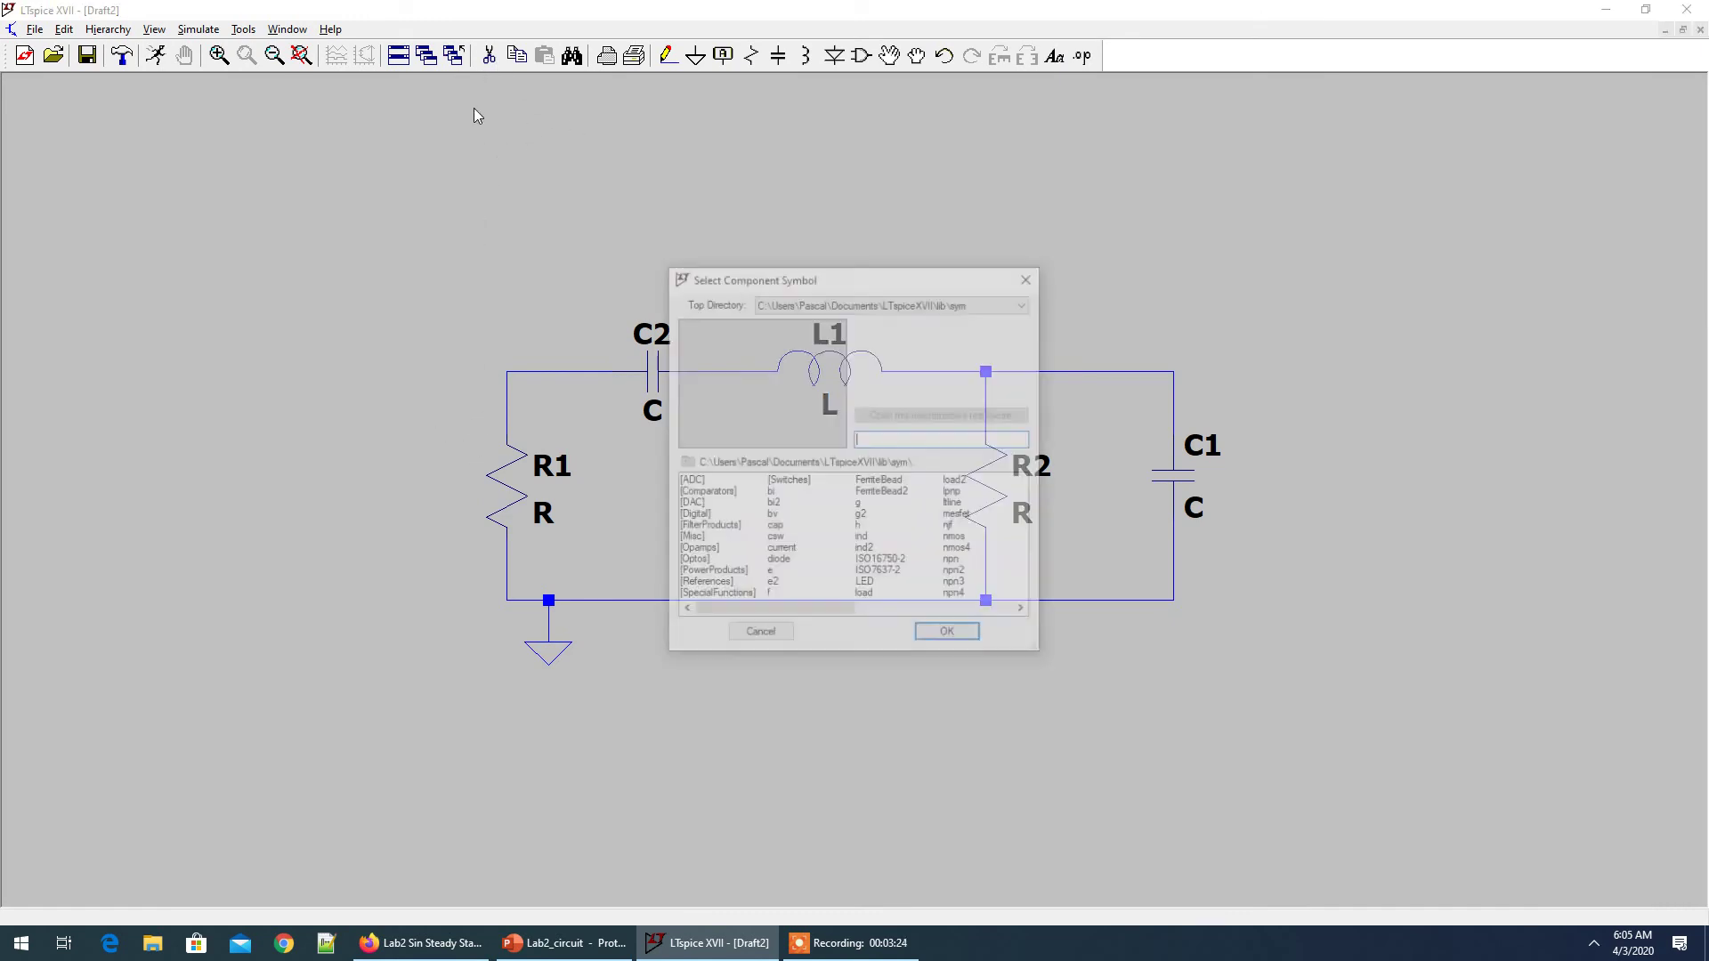
type("vol")
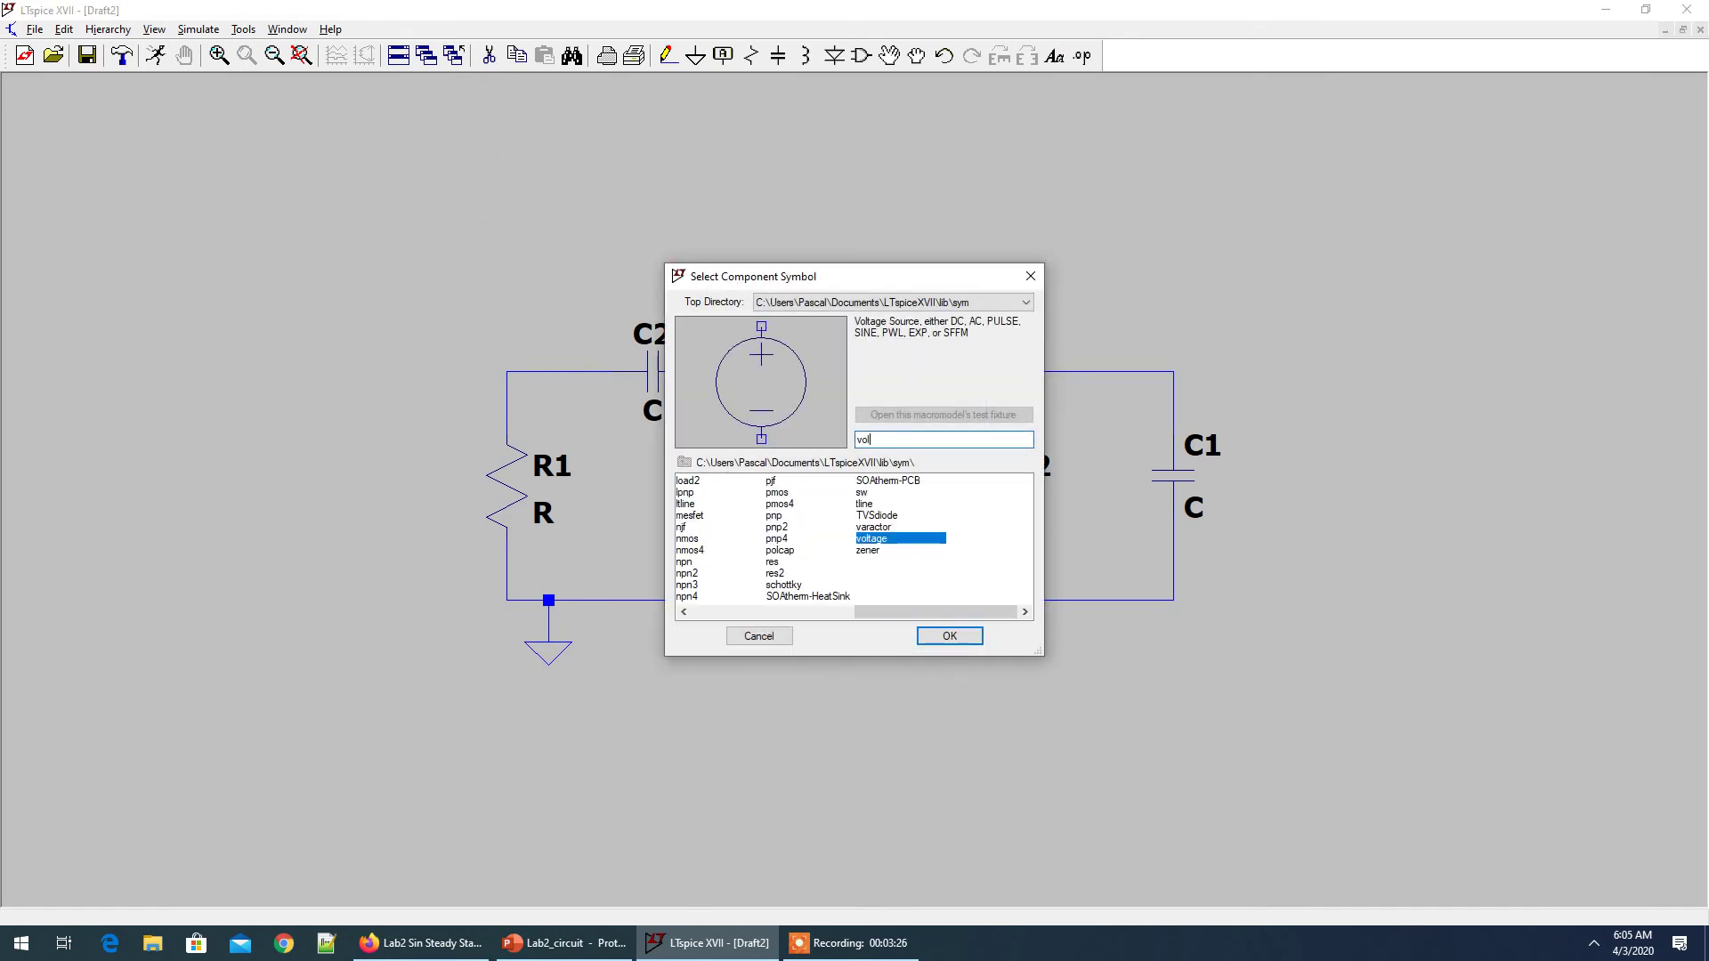
key("Return")
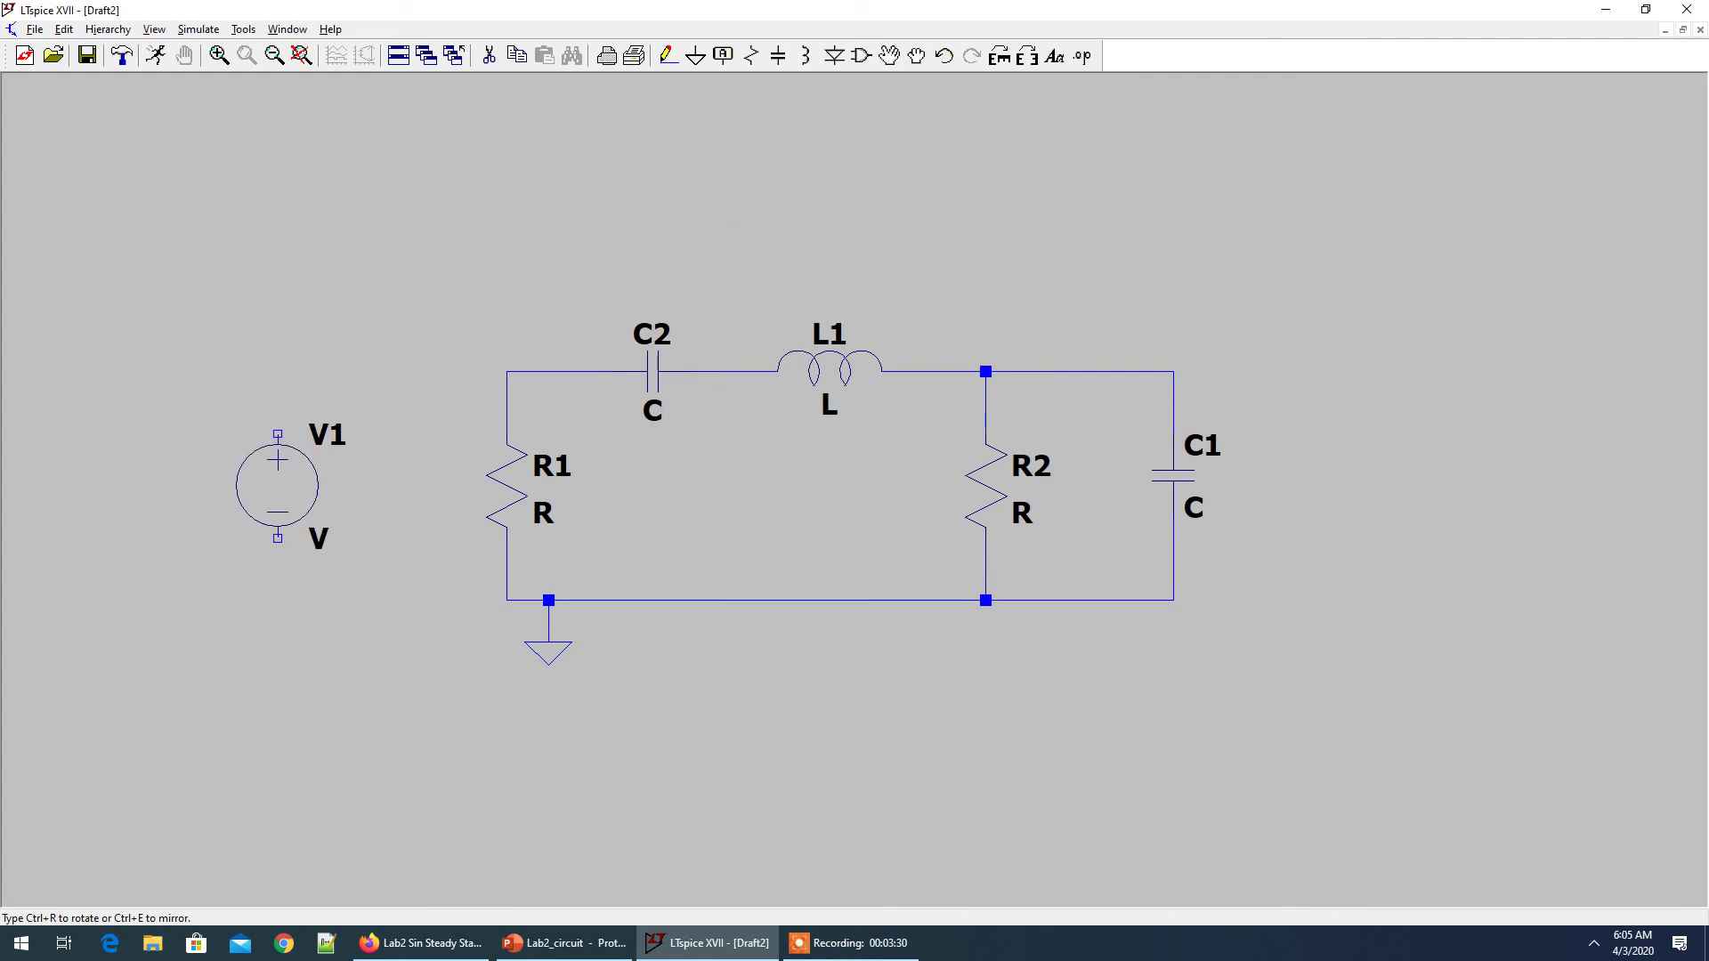
key("Escape")
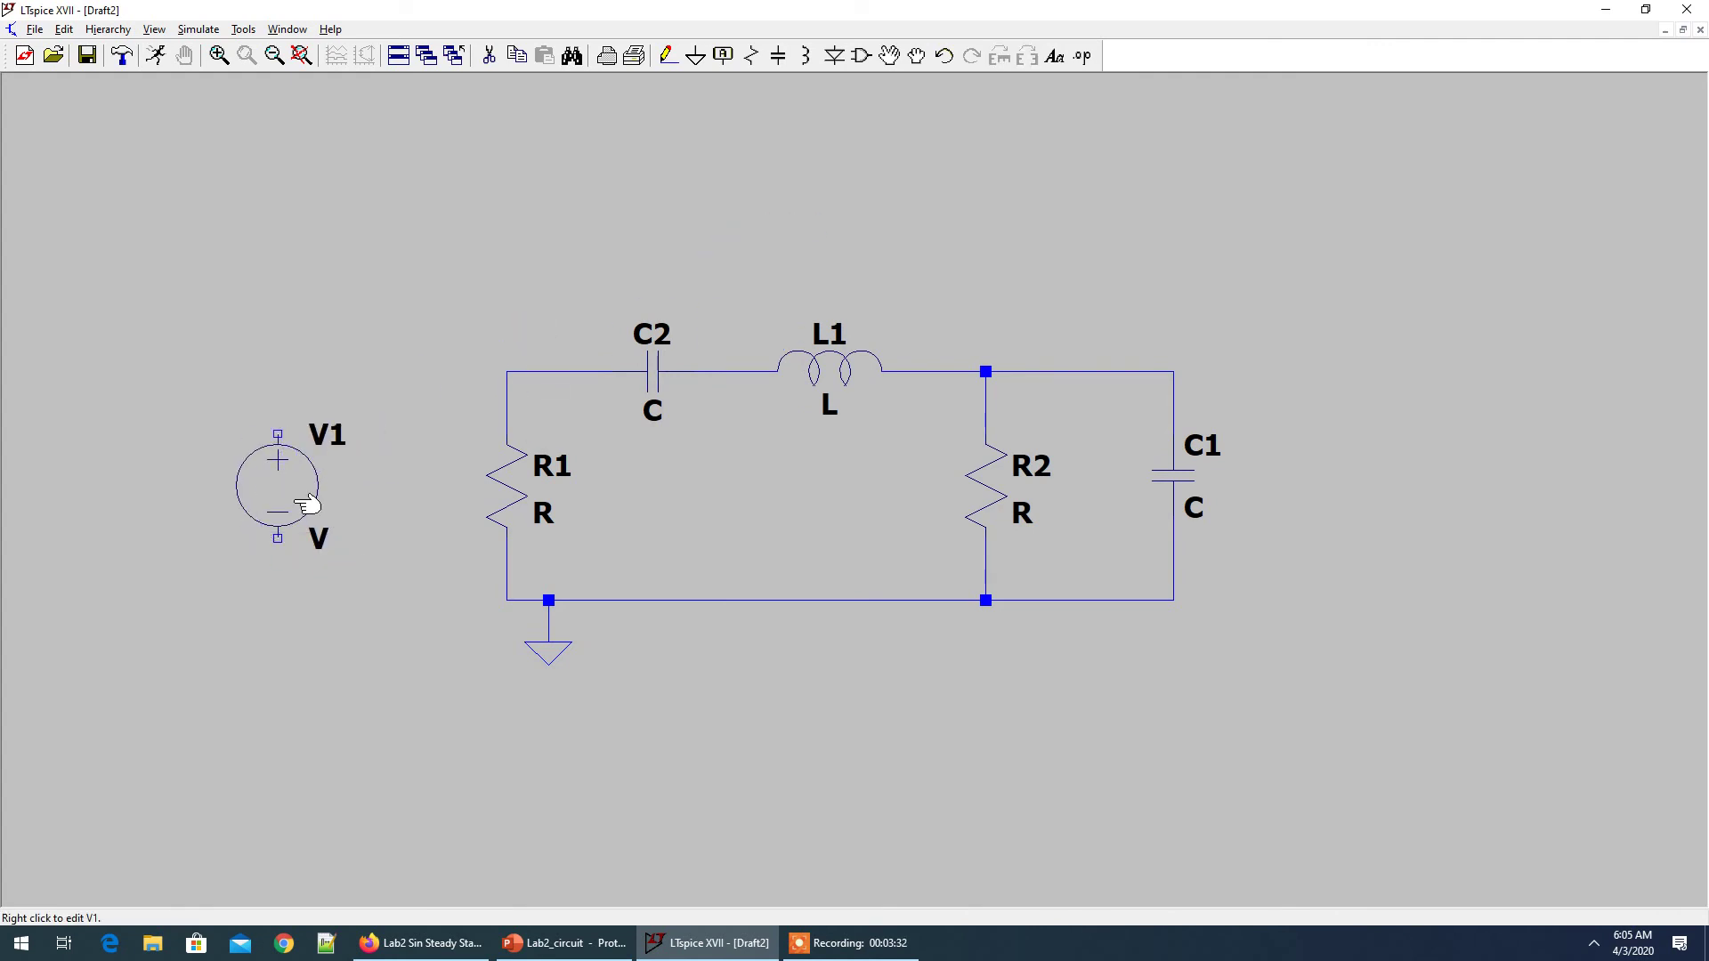
Wire V1's positive terminal to R1's top node and its negative terminal to R1's bottom node
key("F3")
left_click(278, 433)
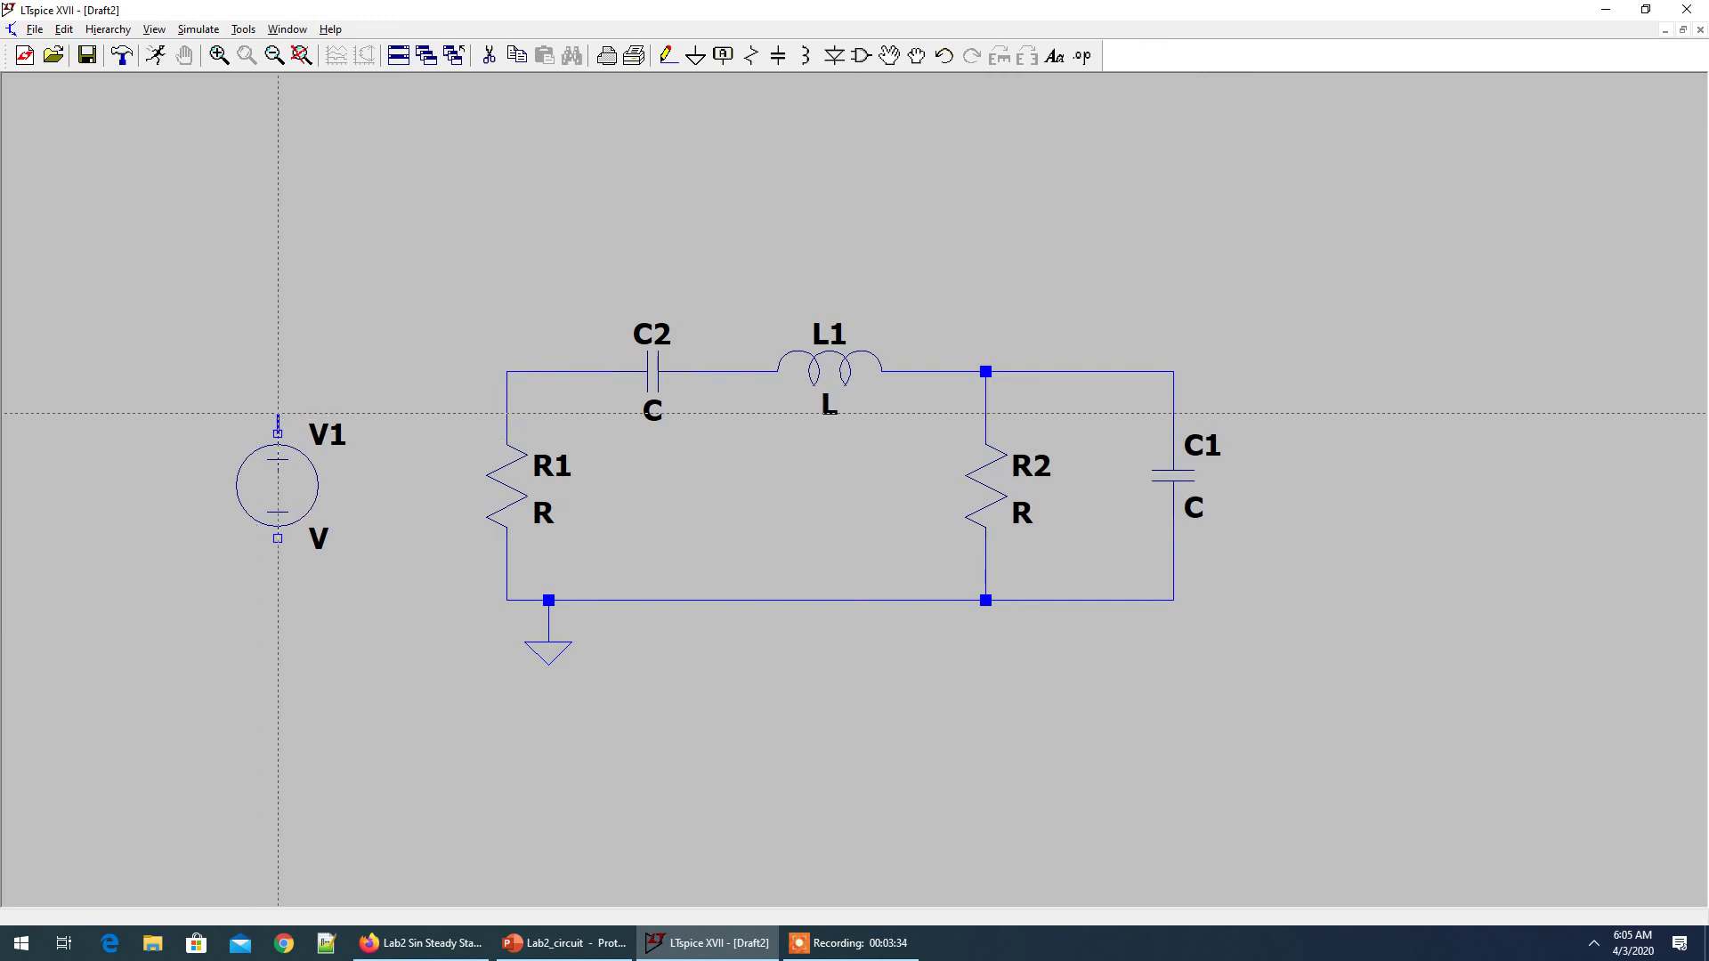
left_click(508, 371)
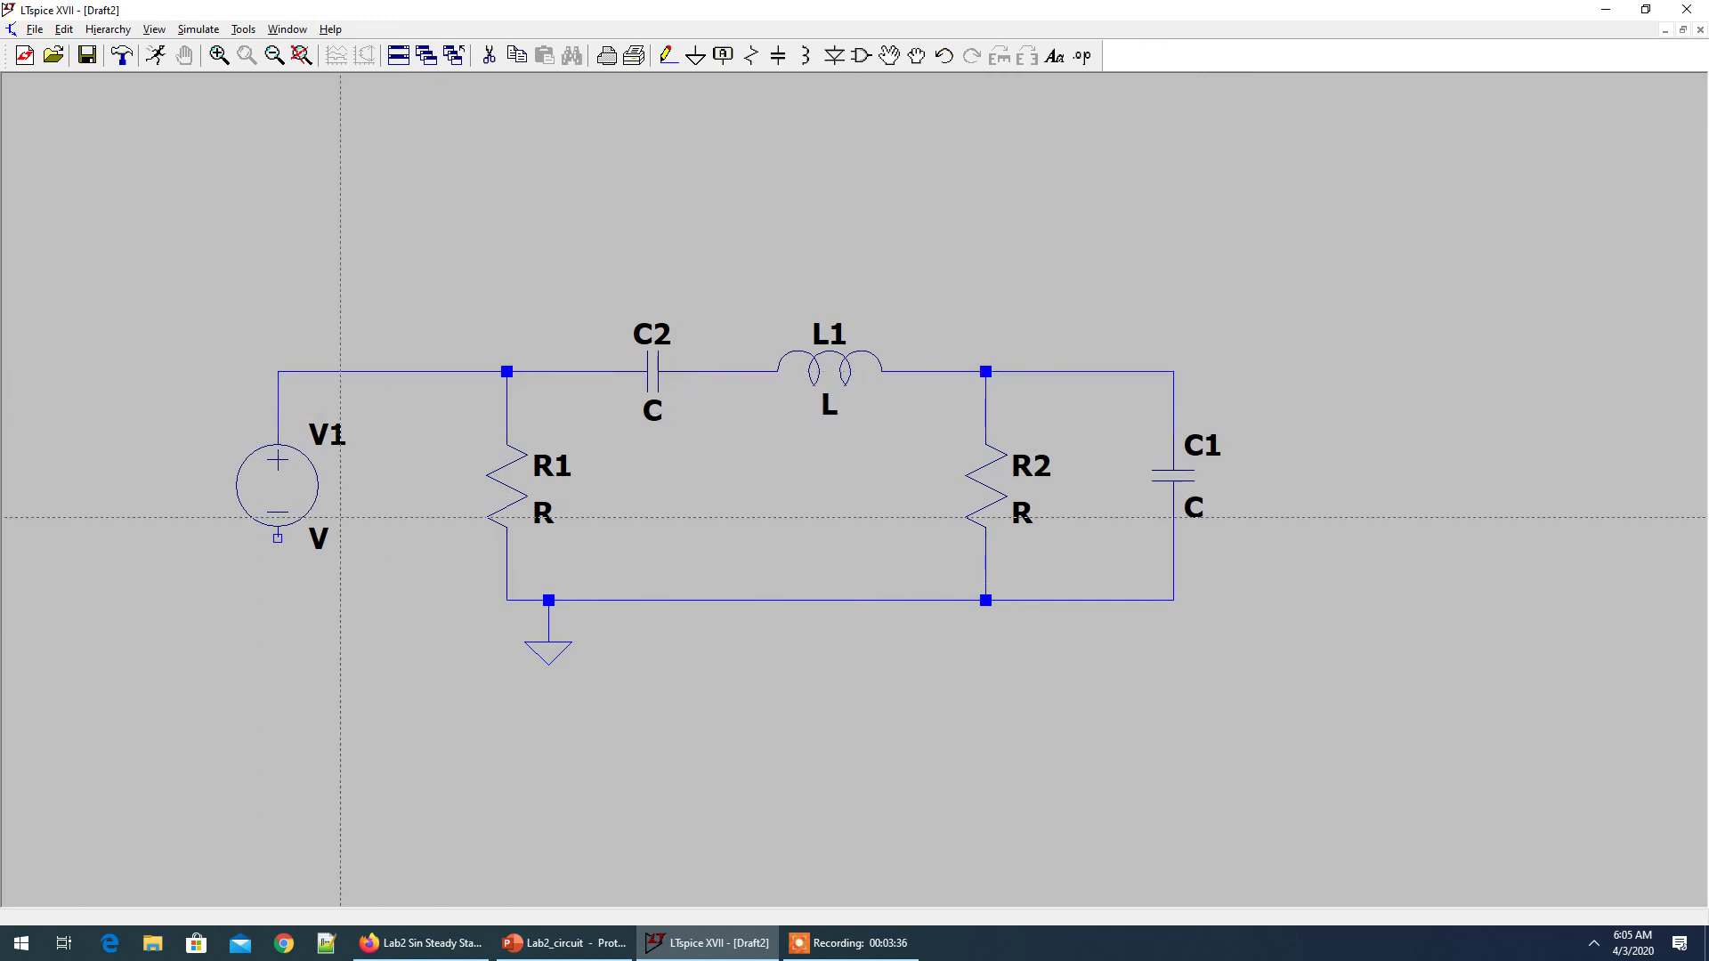
left_click(278, 537)
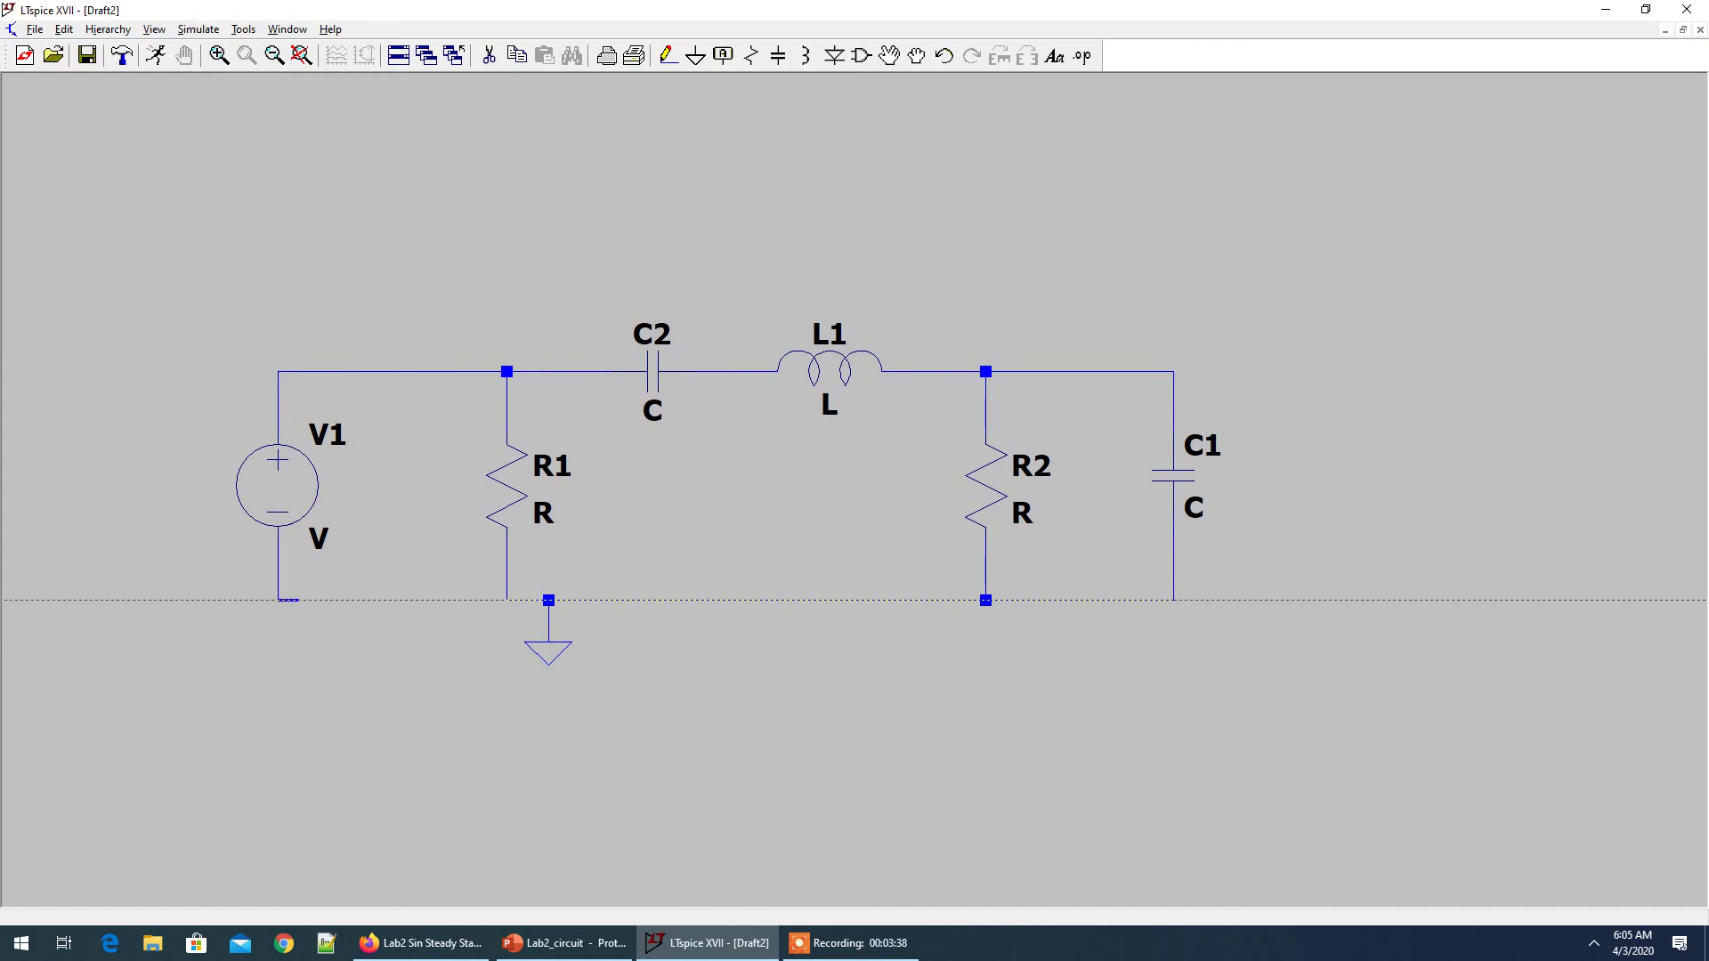
left_click(508, 600)
key("Escape")
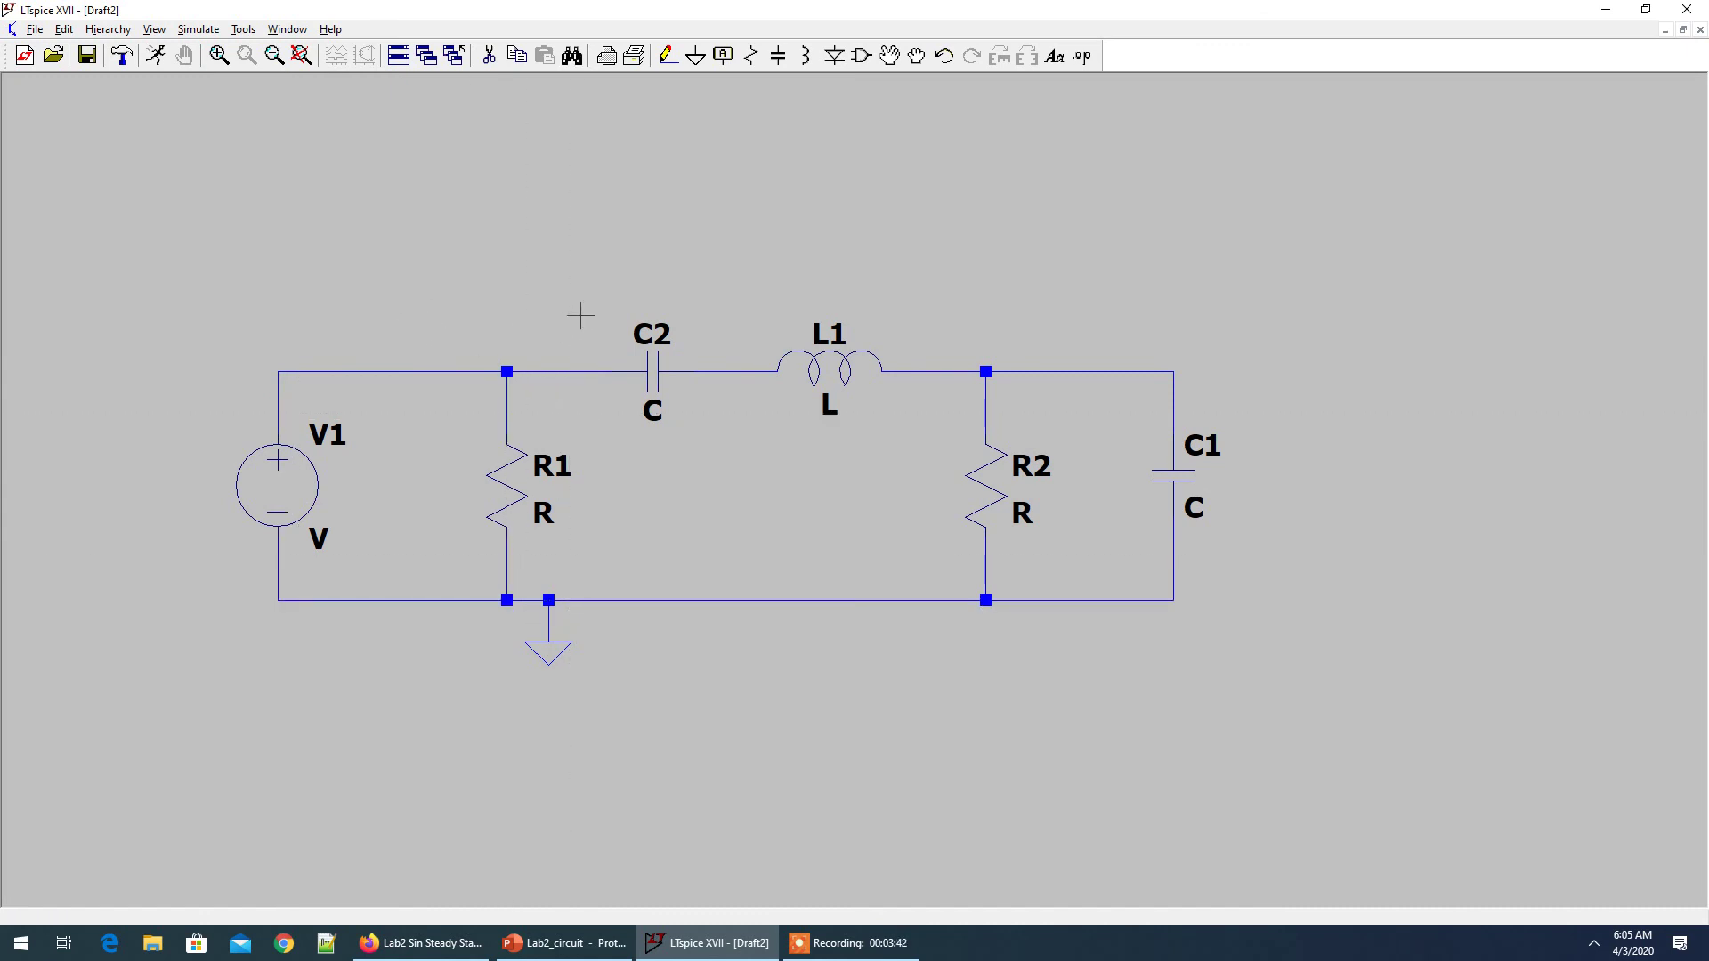
Set resistor R1 to 10 ohms and resistor R2 to 6 ohms
key("alt+Tab")
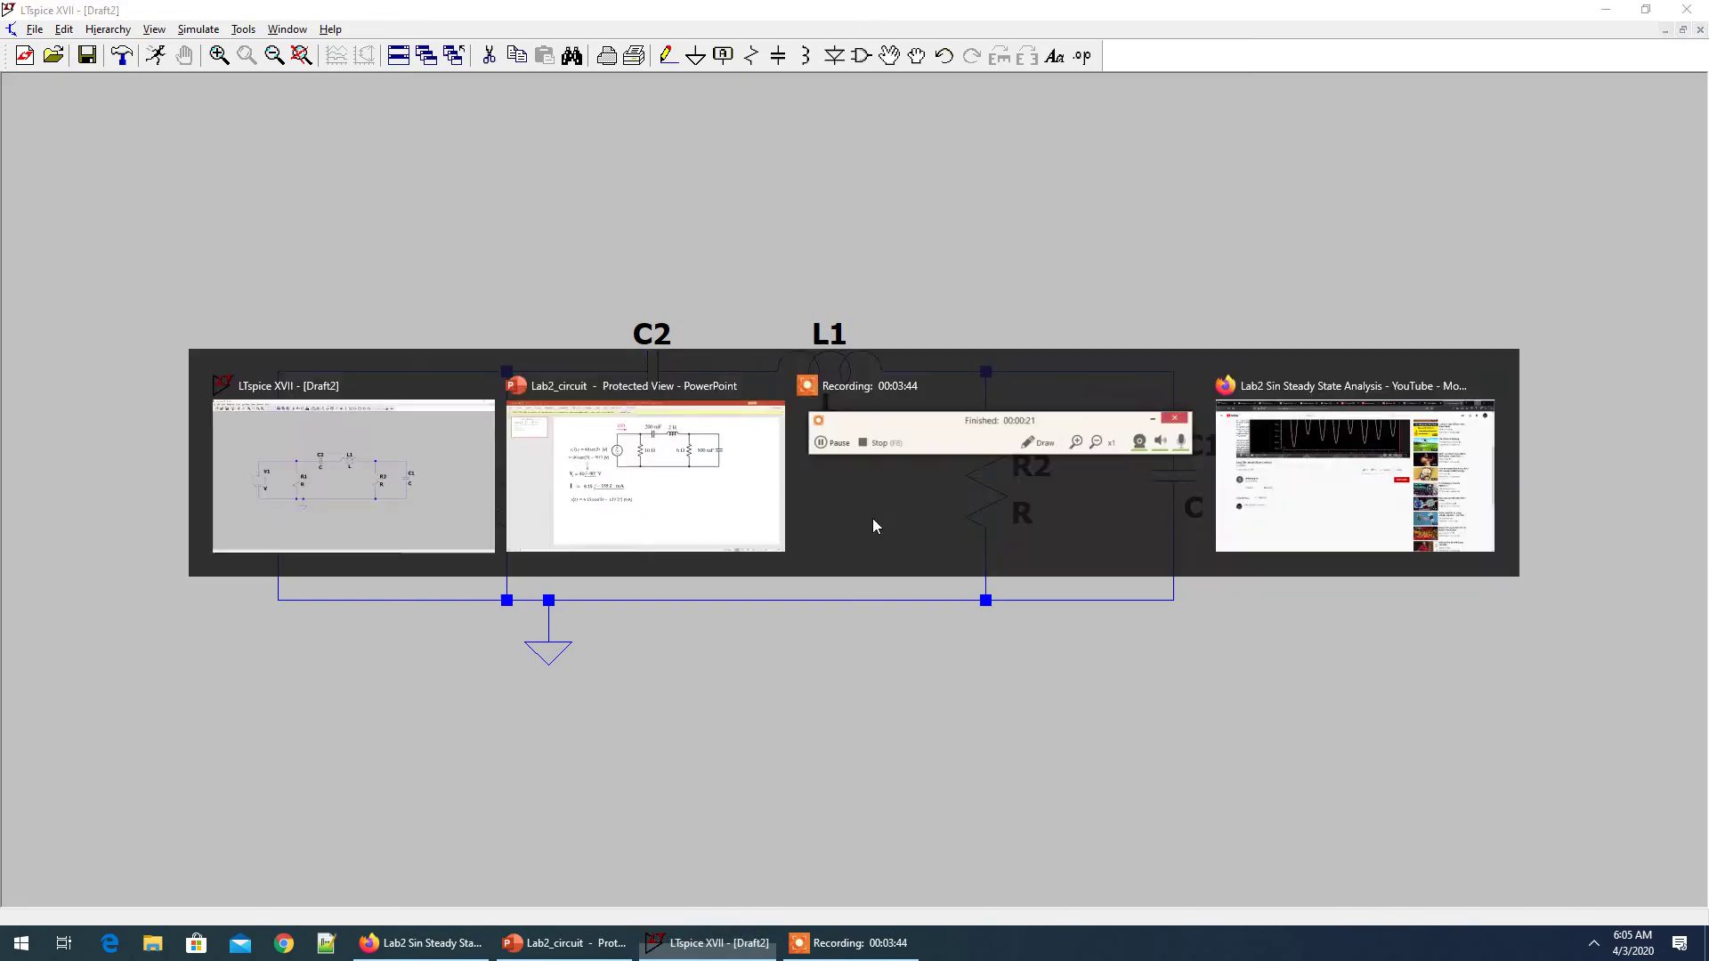
key("alt+Tab")
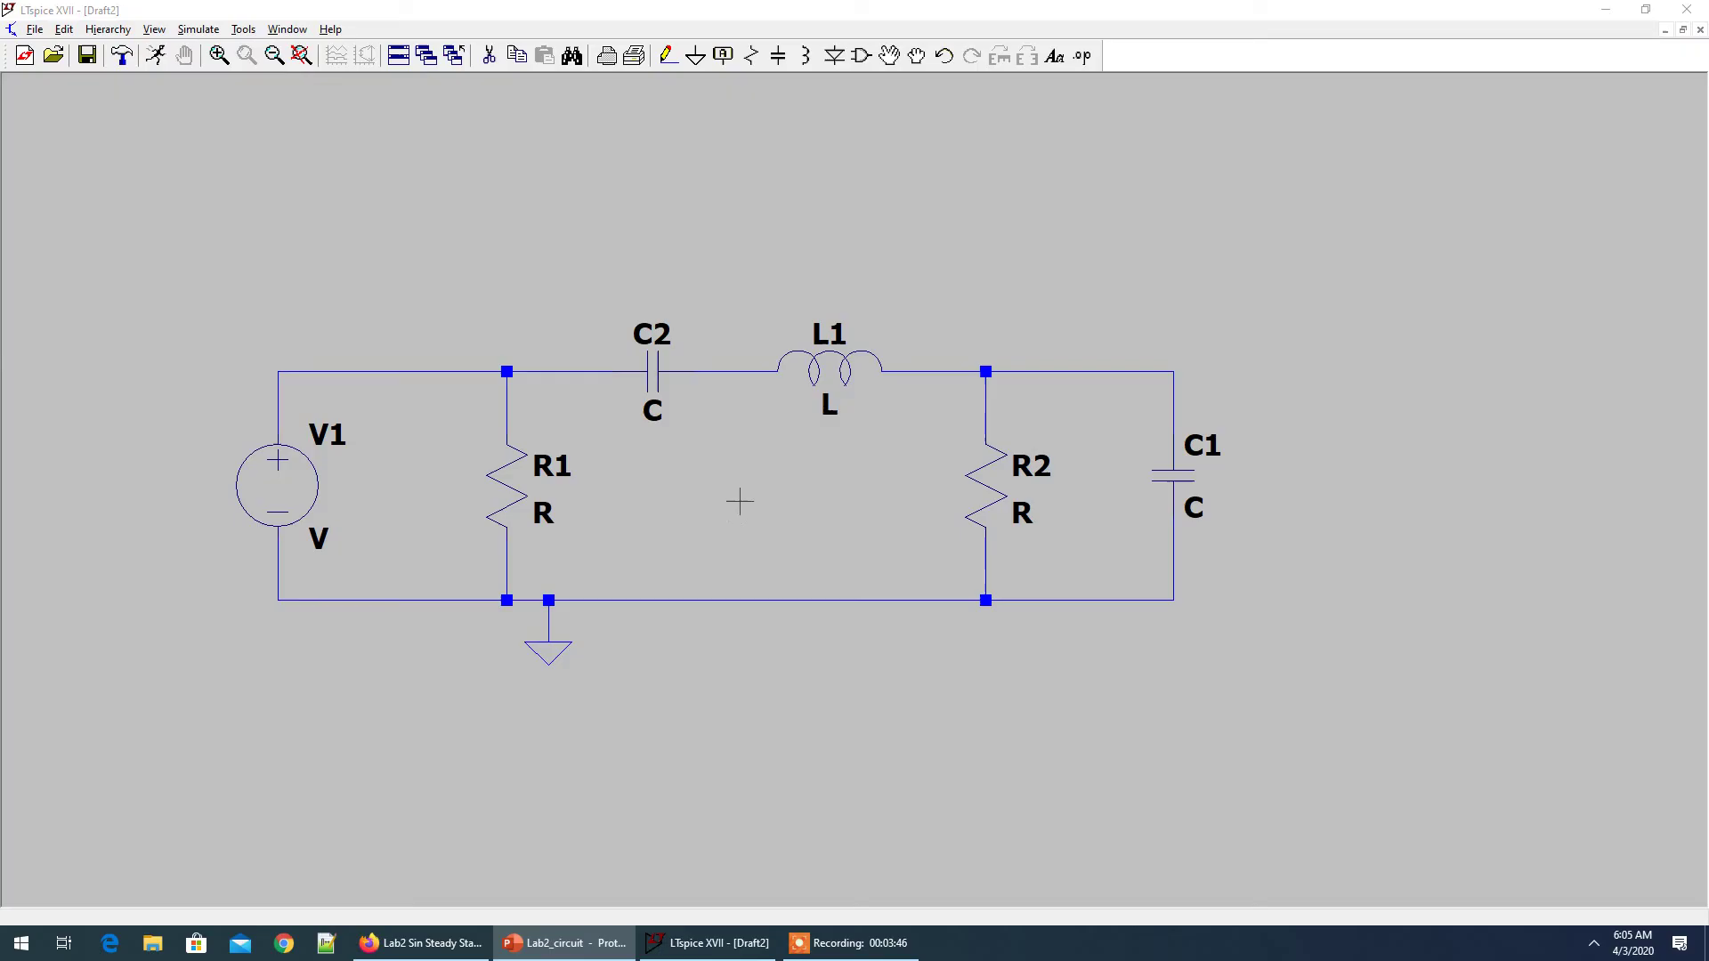
right_click(539, 480)
type("1")
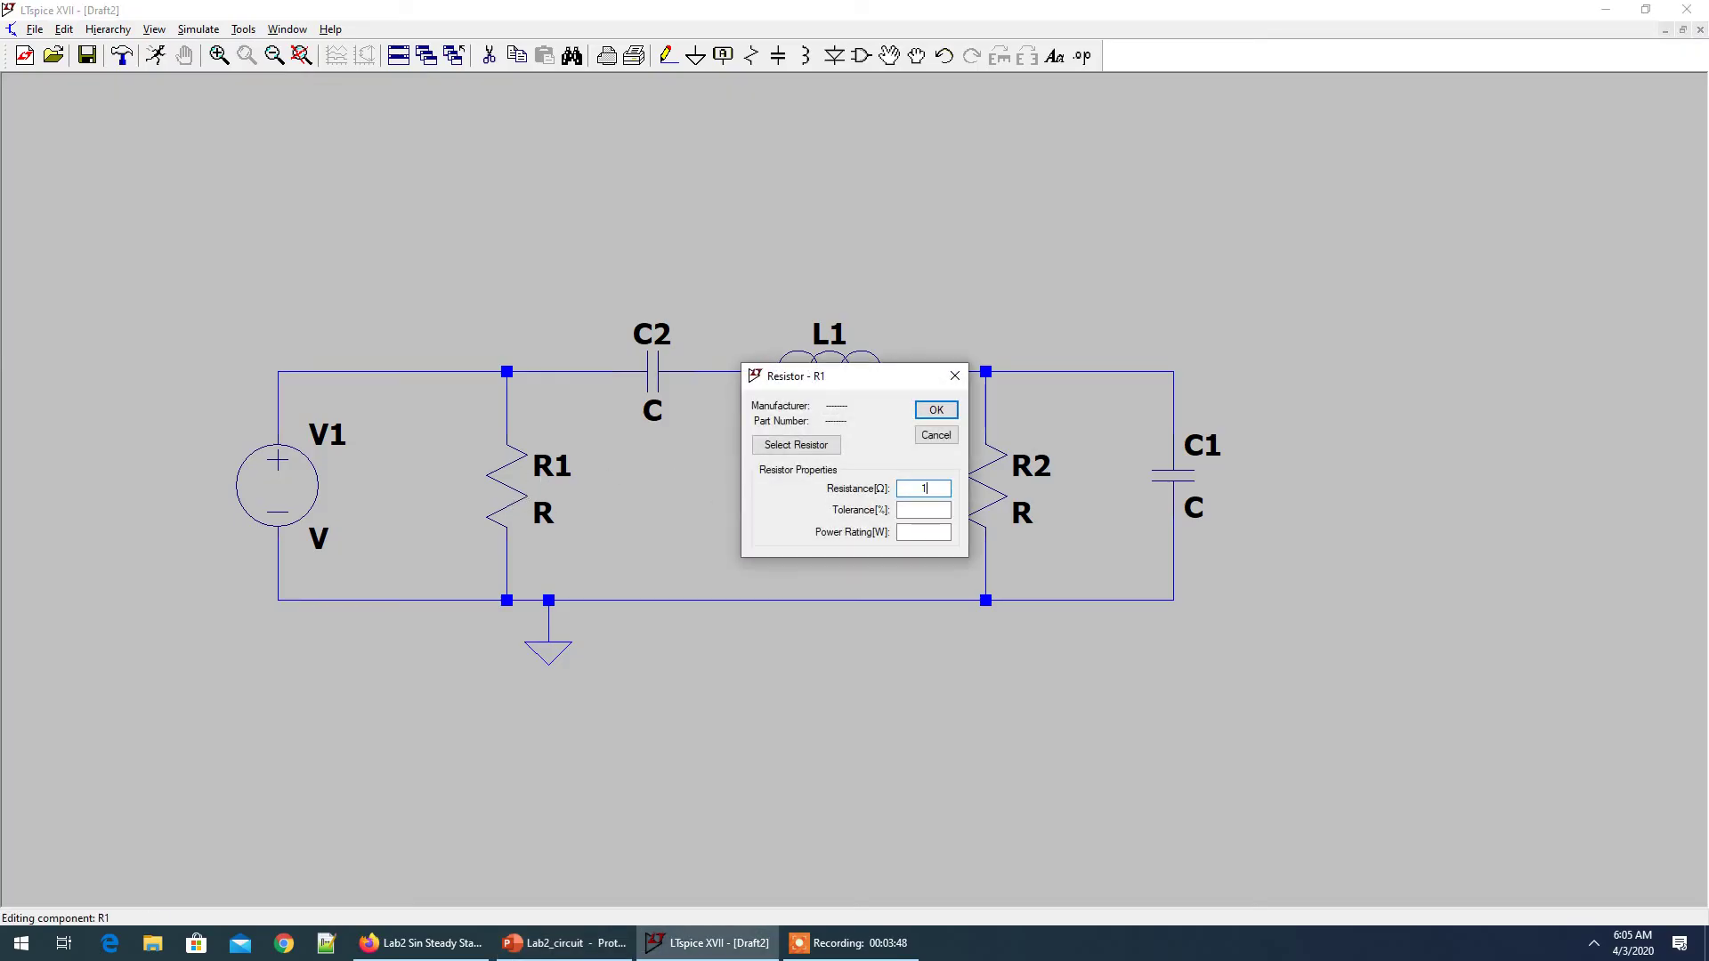
key("Return")
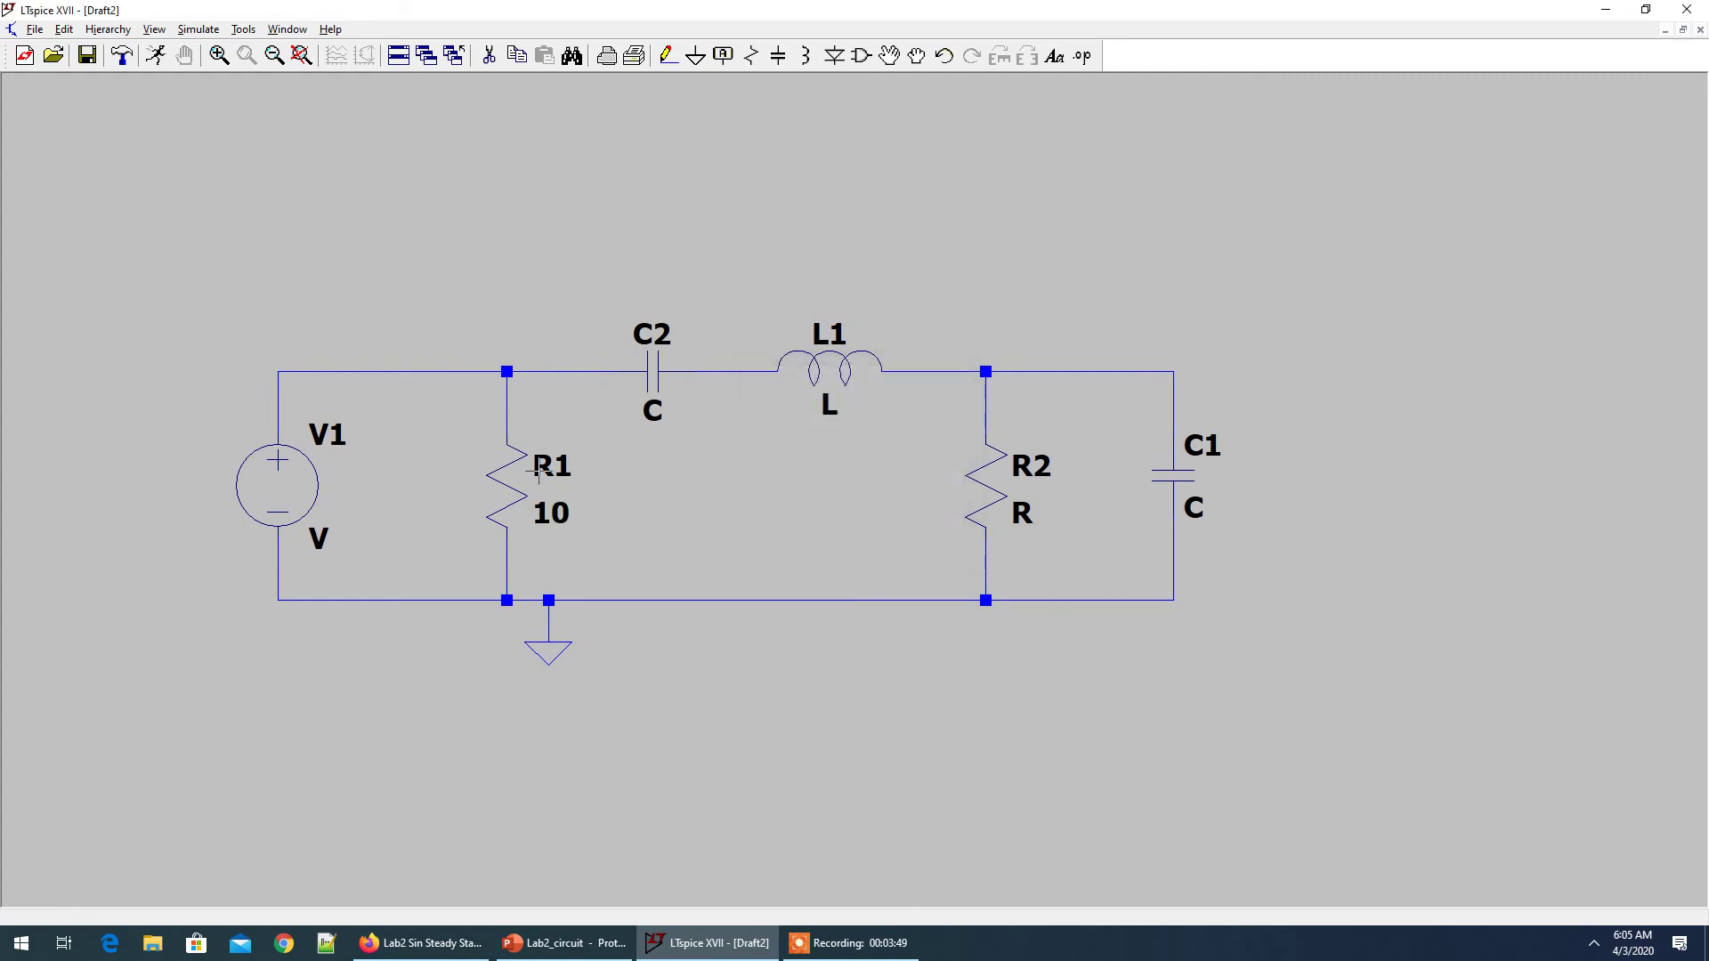
right_click(985, 485)
type("6")
key("Return")
Check the capacitances on the slide and set C2 to 200m and C1 to 500m
key("alt+Tab")
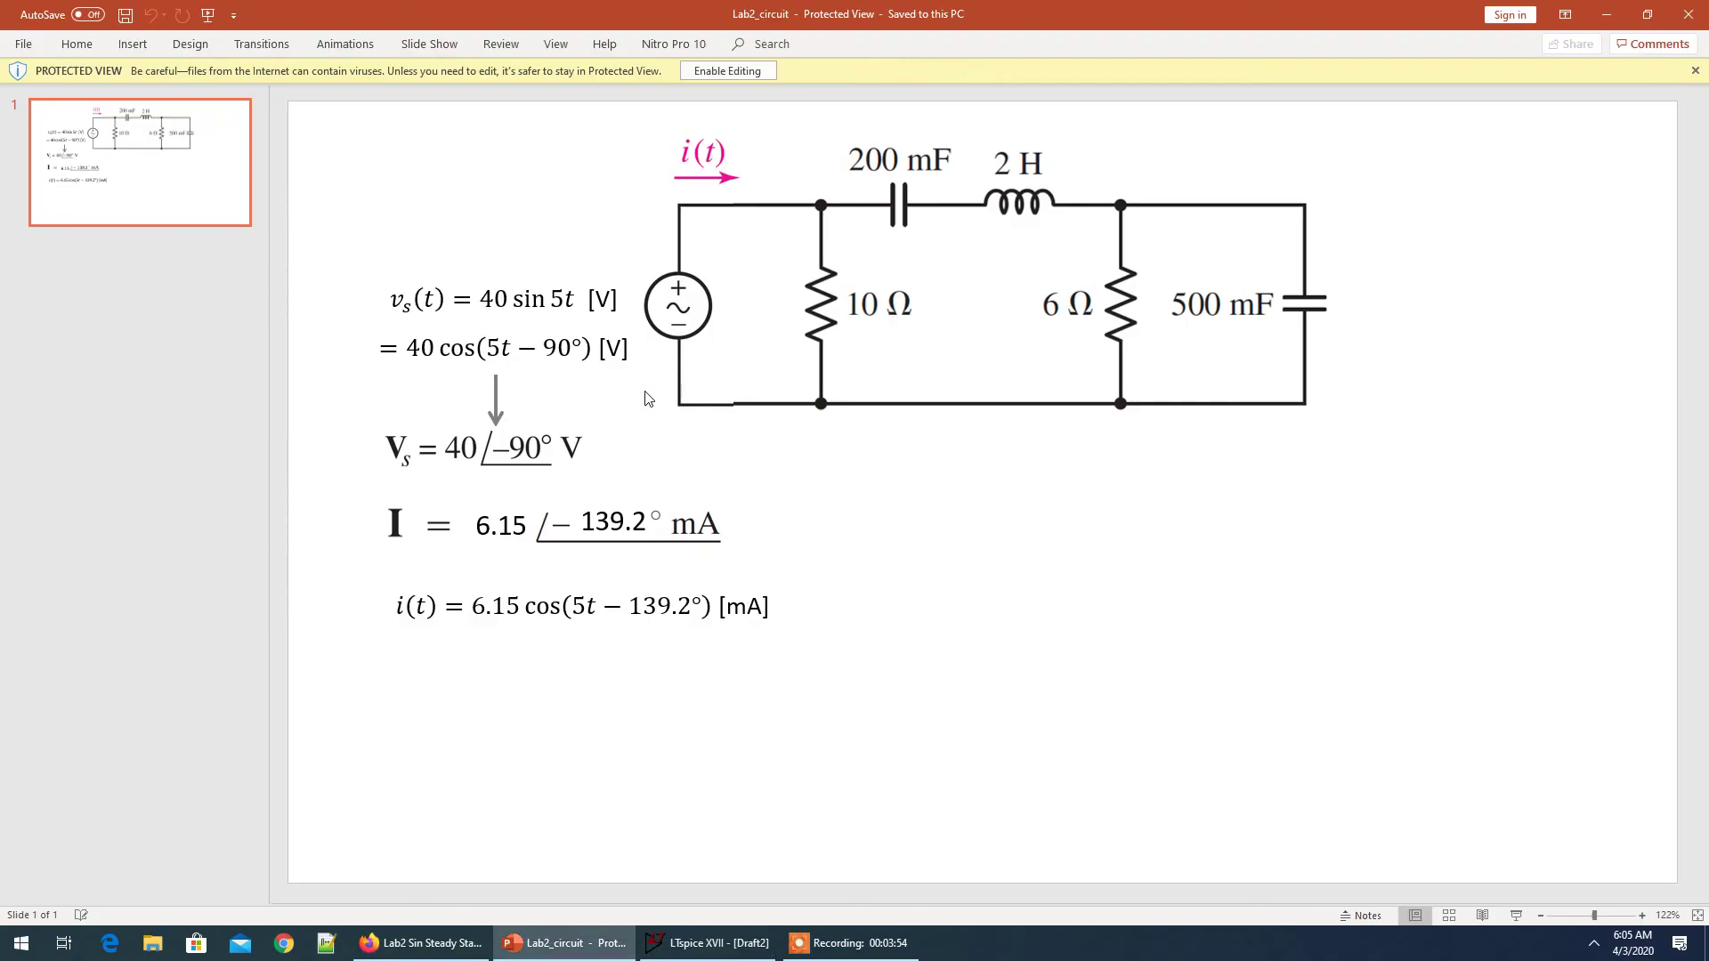
key("alt+Tab")
right_click(666, 379)
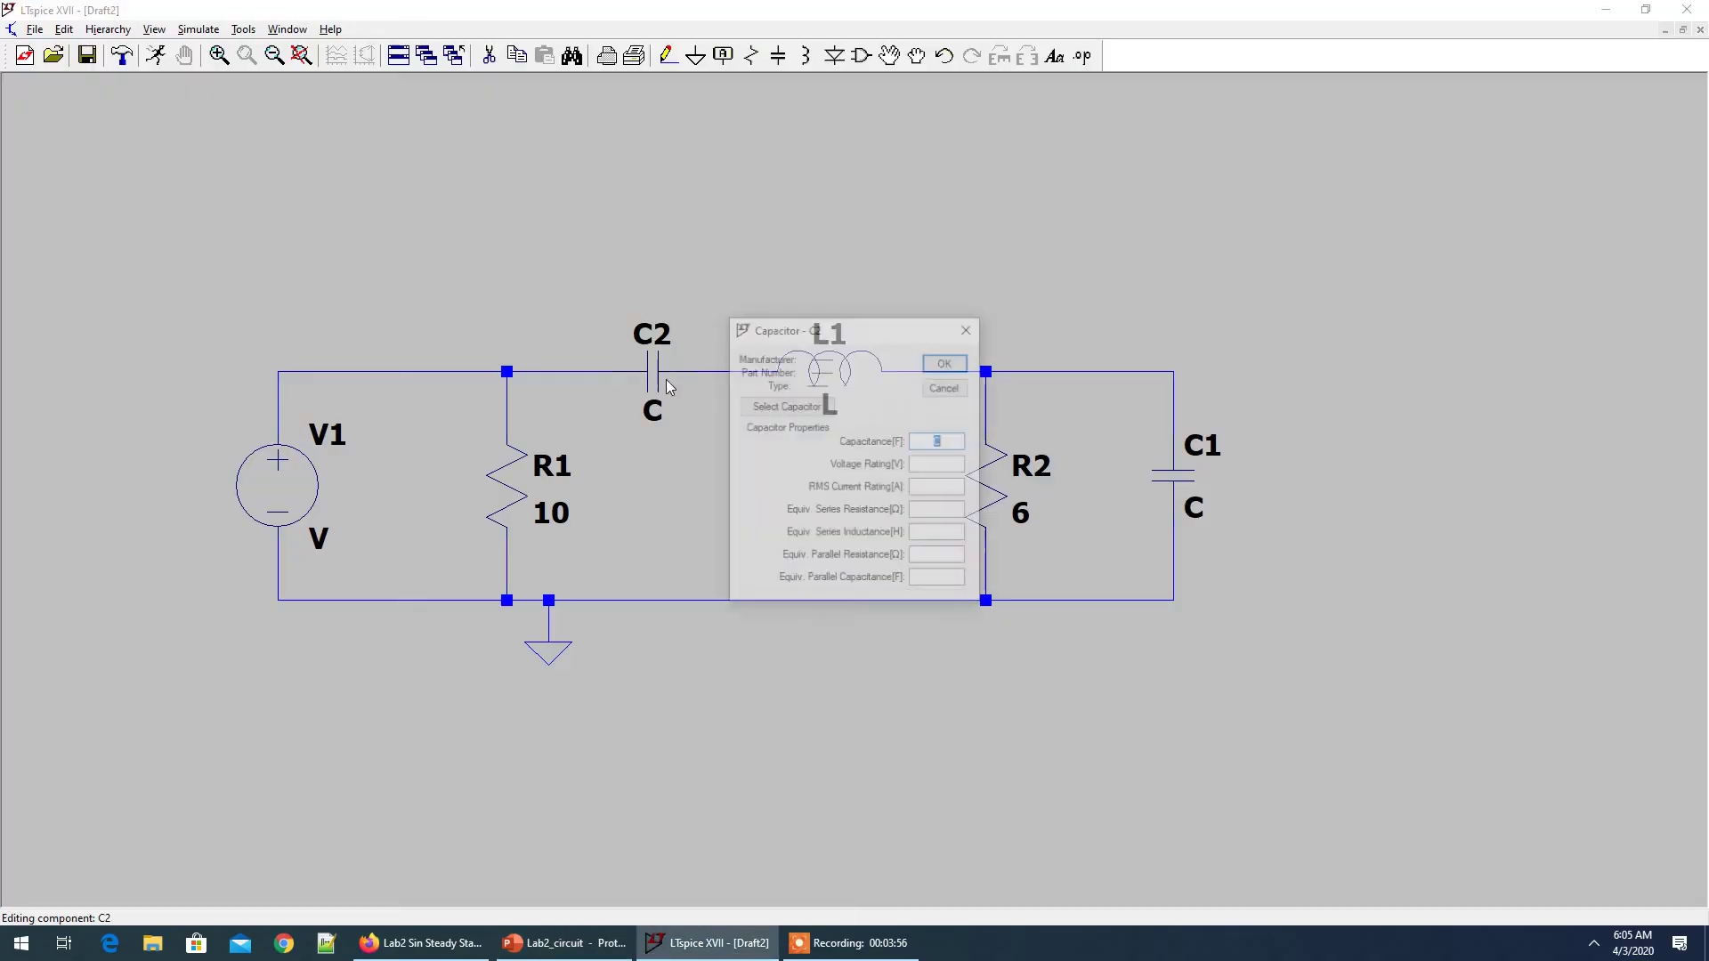
type("200m")
key("Return")
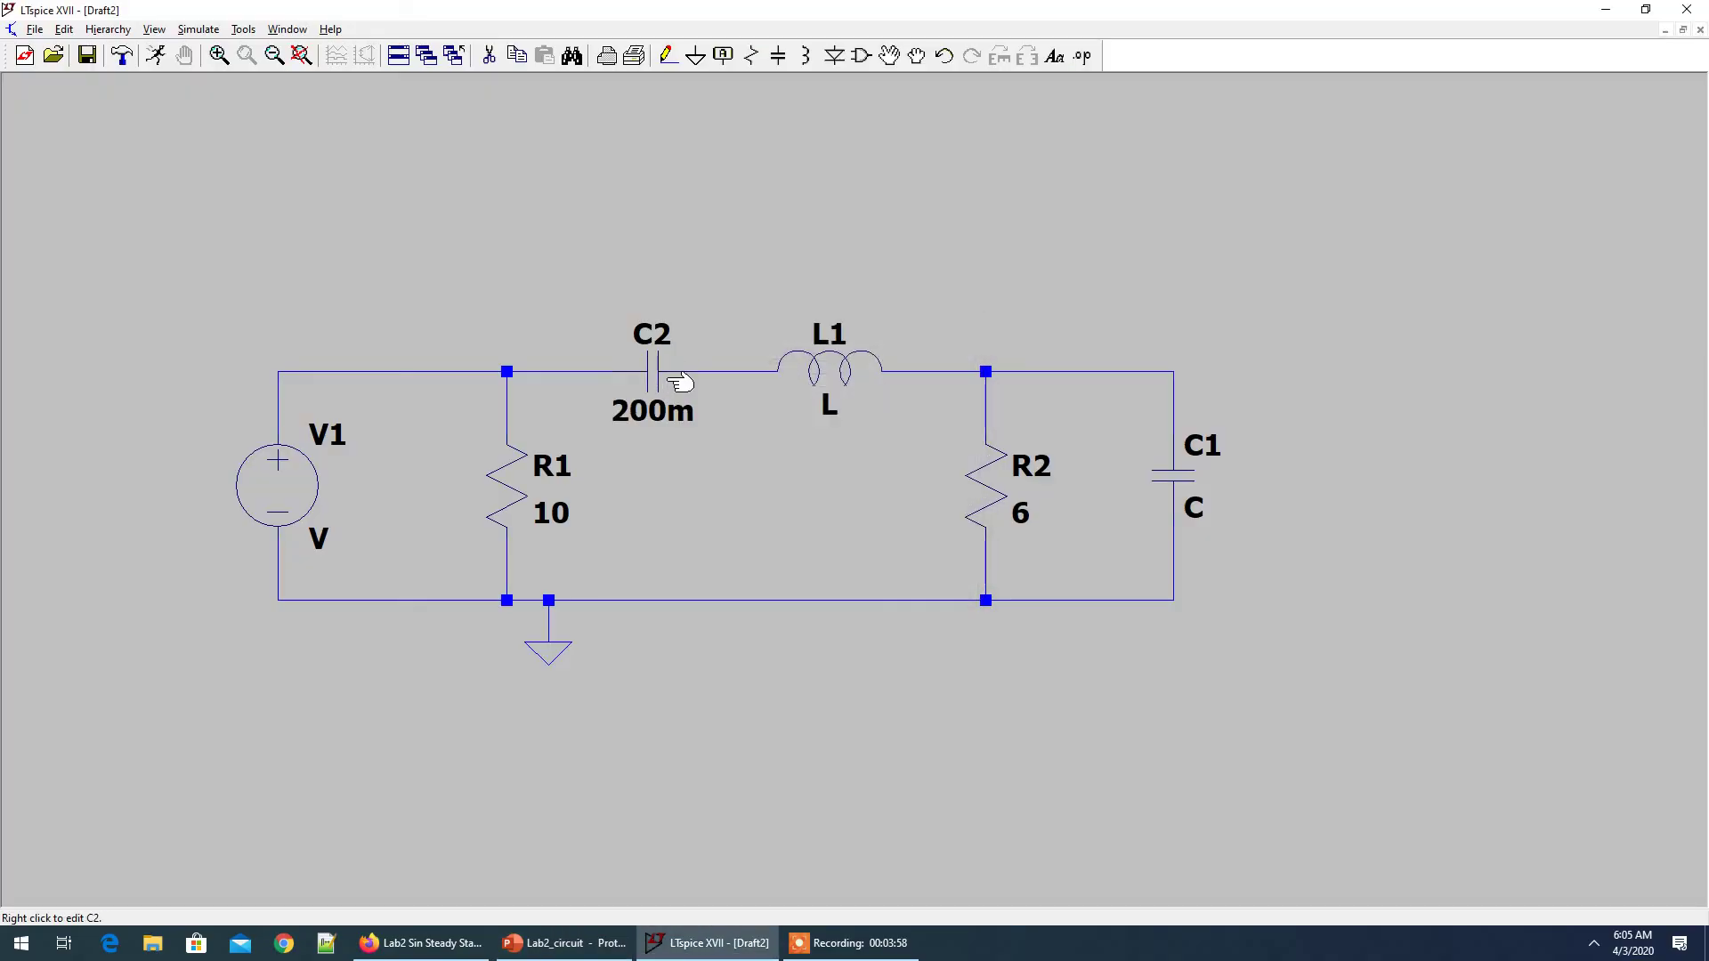
right_click(1180, 481)
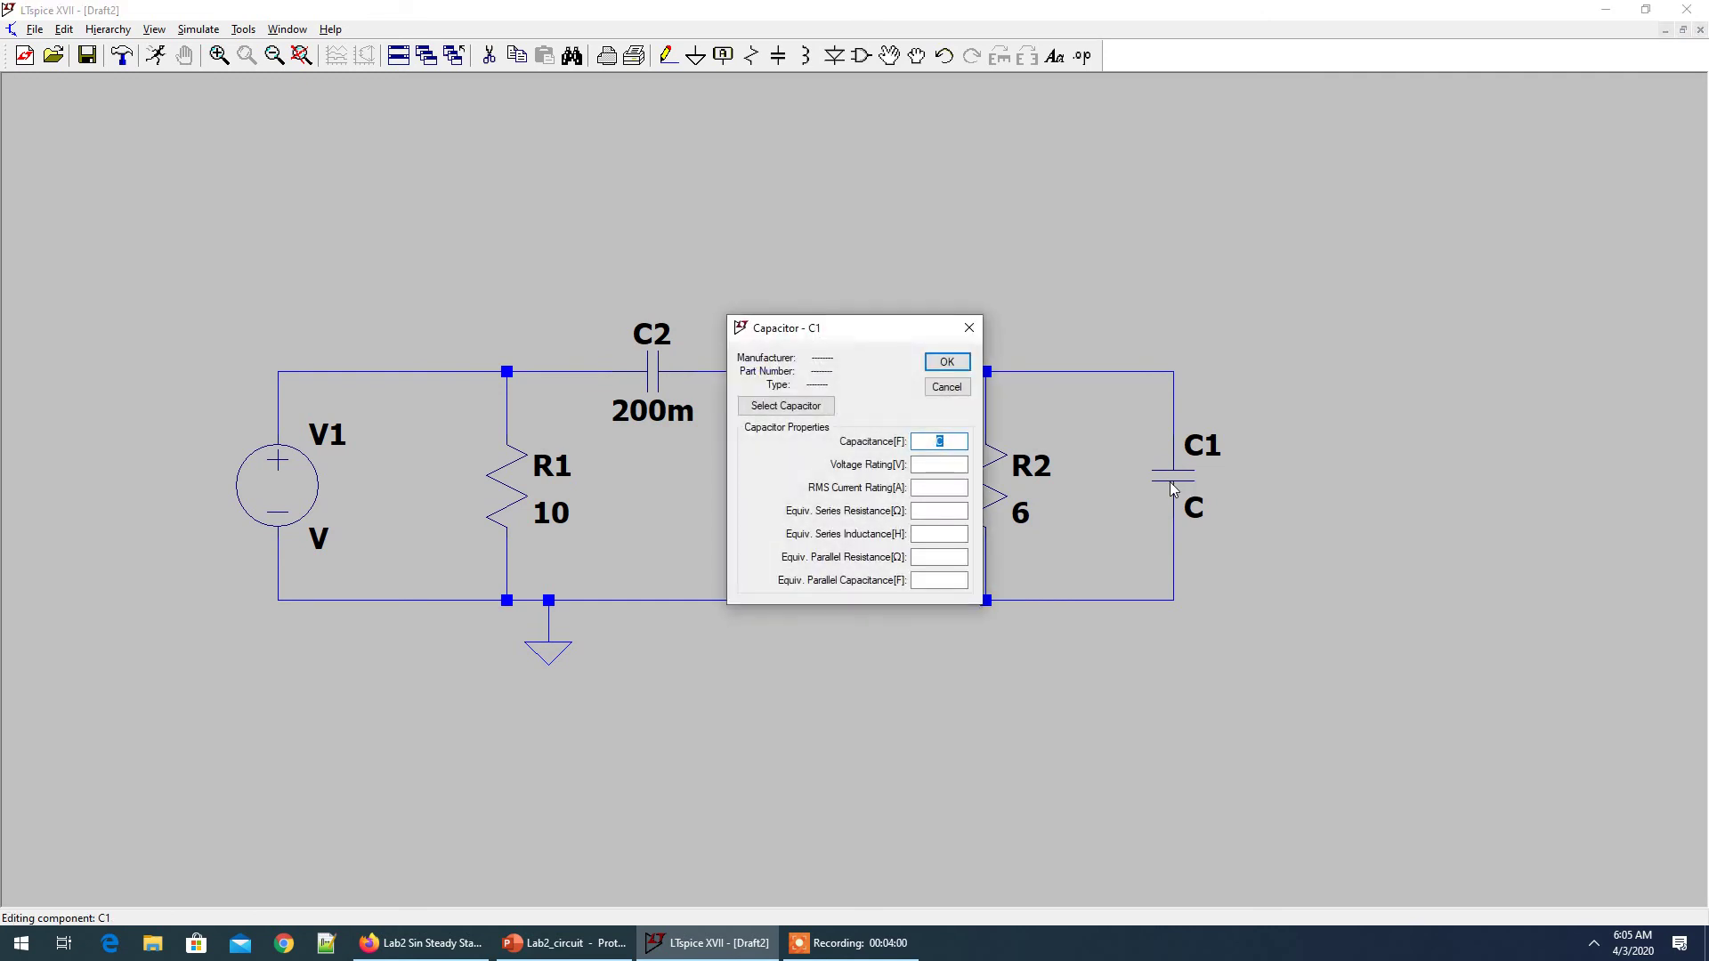
type("500m")
key("Return")
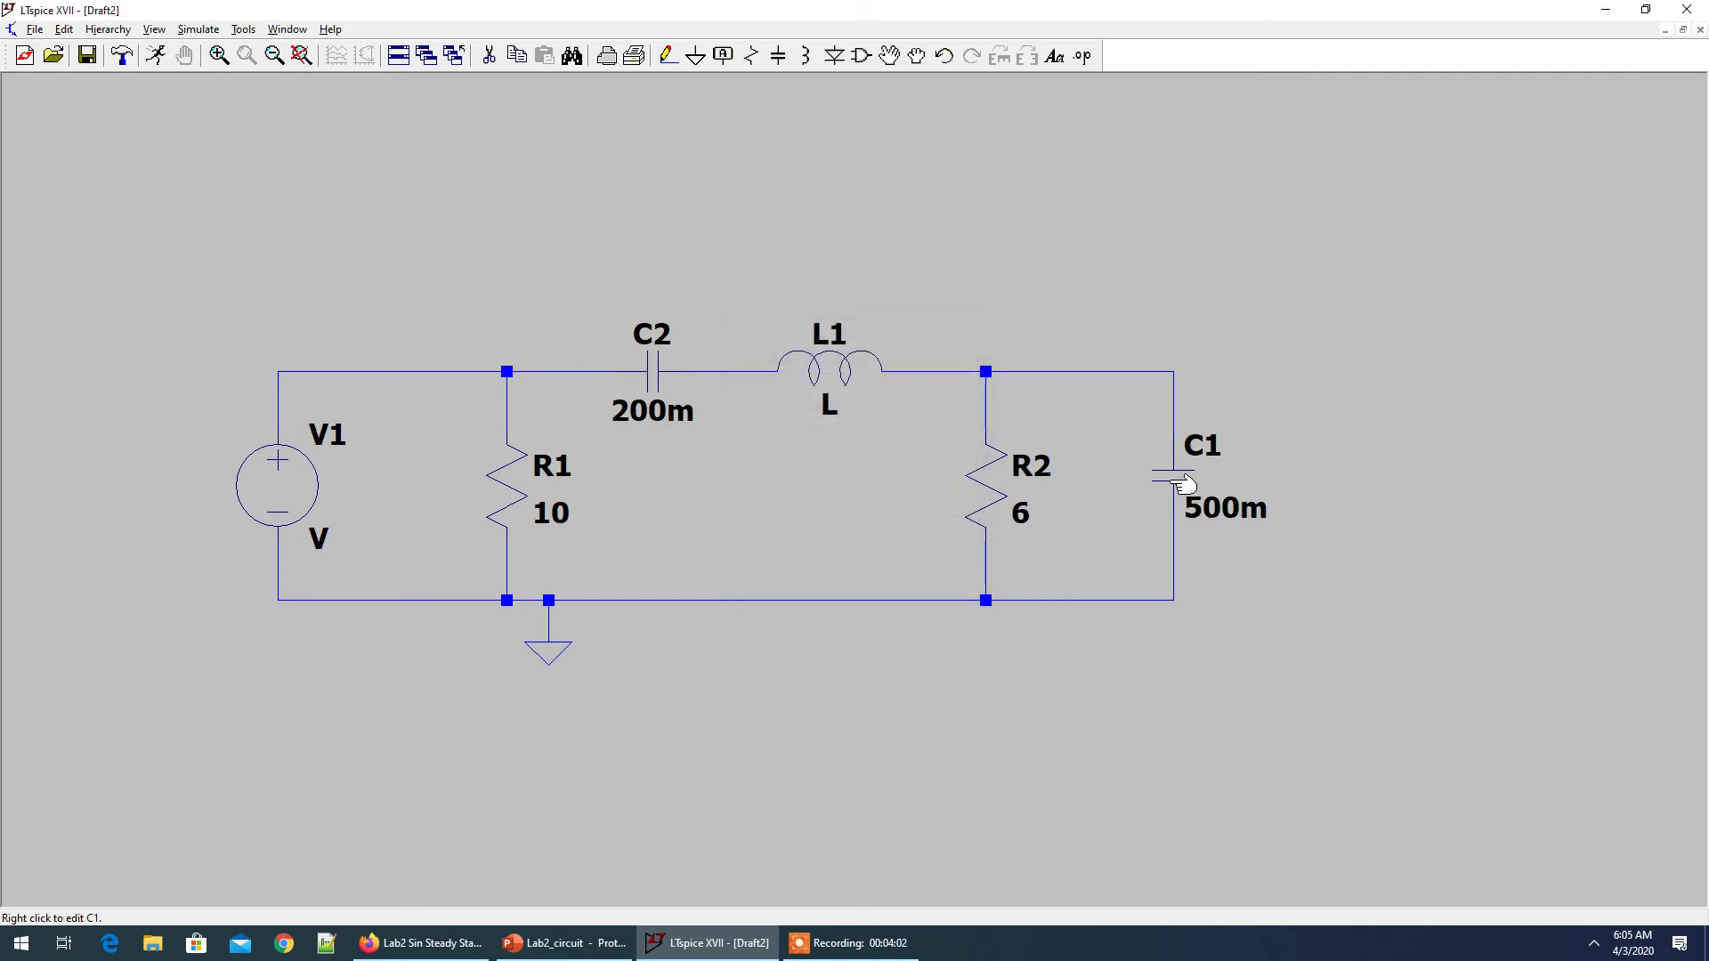
Set inductor L1's inductance to 2 H
right_click(839, 368)
type("2")
key("Return")
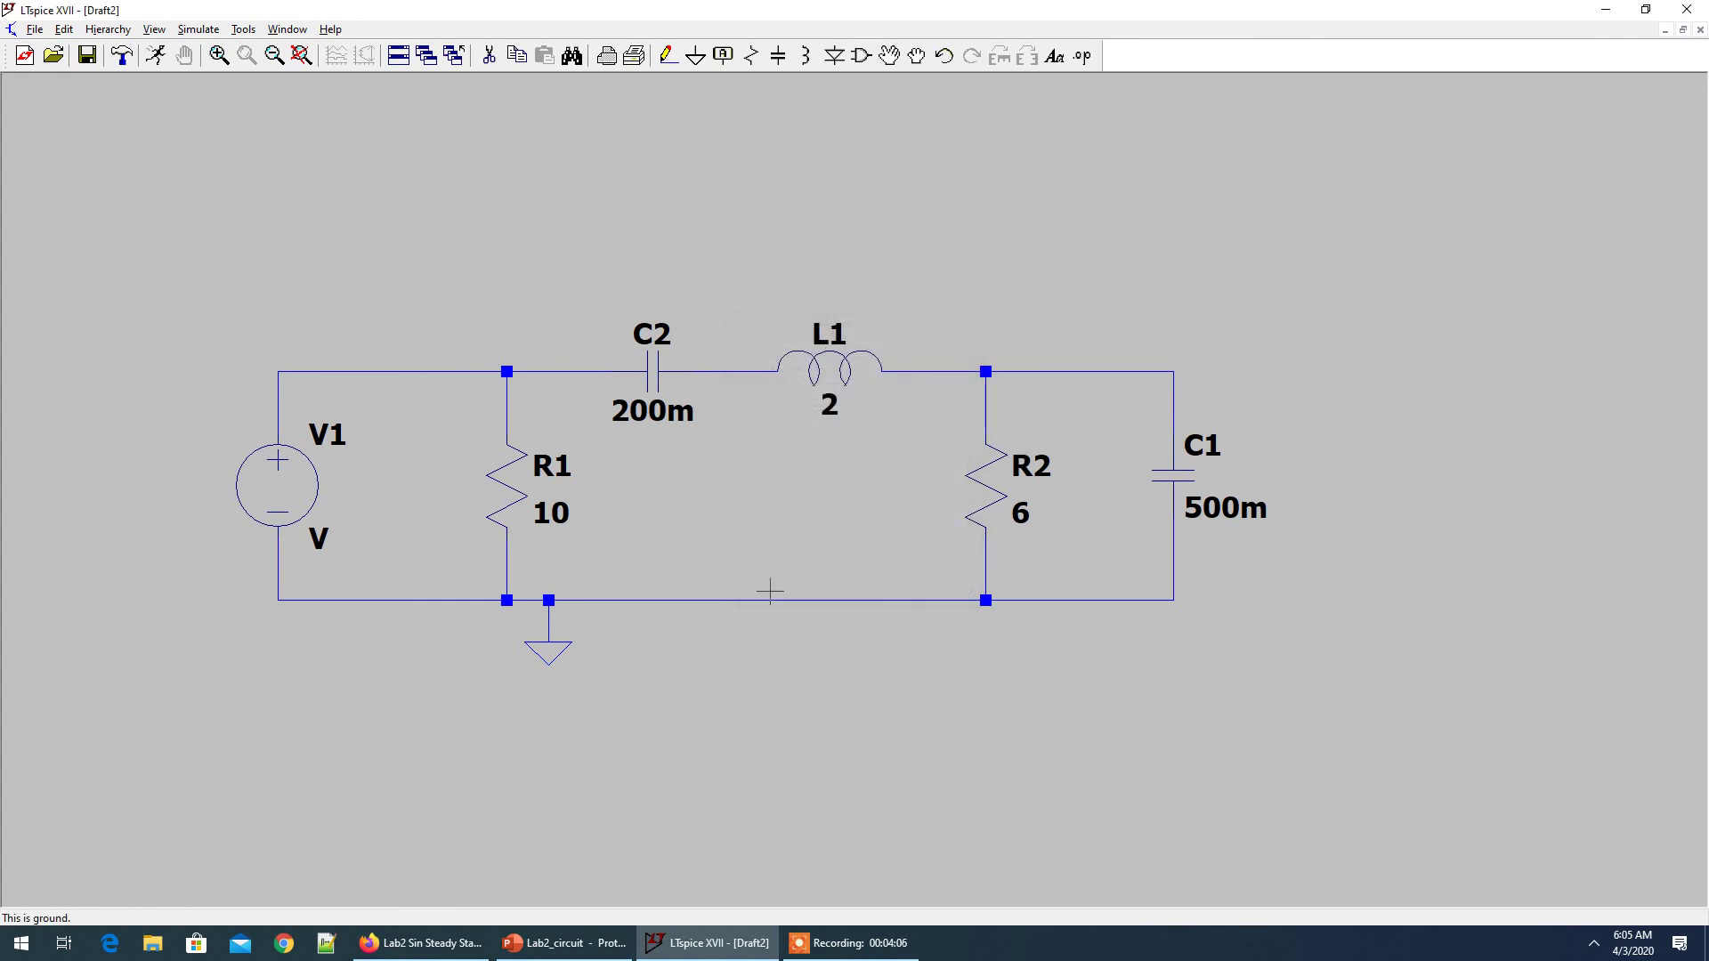
In V1's advanced source settings, choose the SINE function and set its amplitude to 40 V, checking the source expression on the slide
right_click(285, 487)
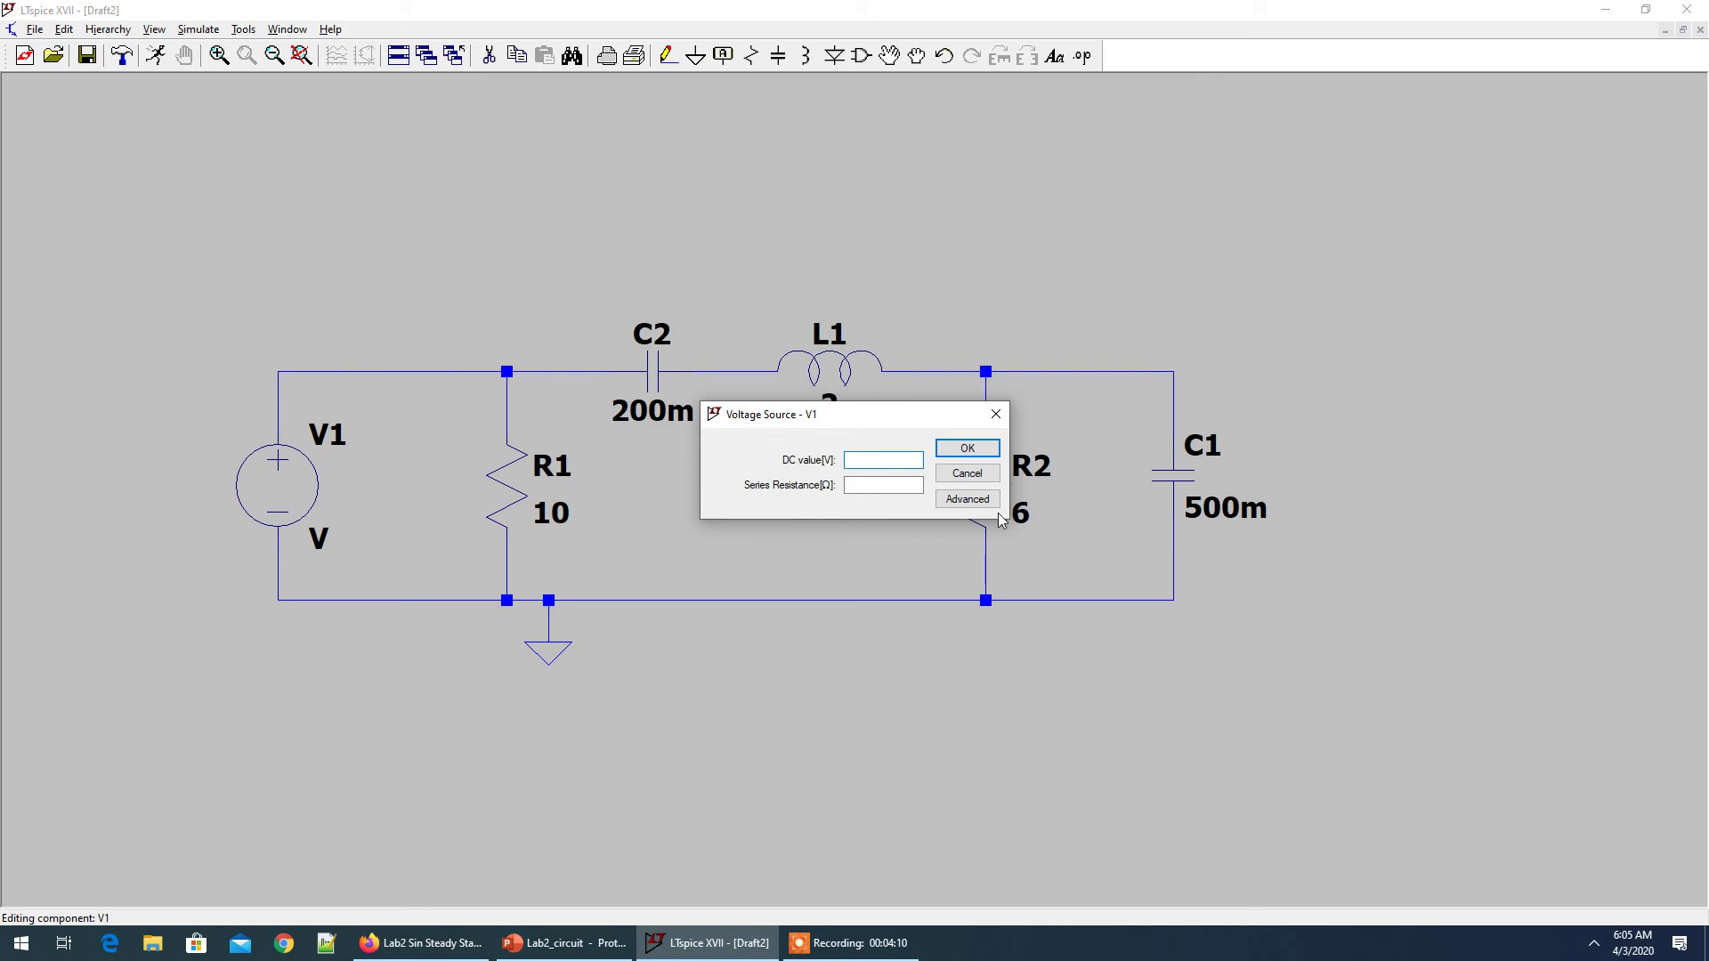
left_click(967, 500)
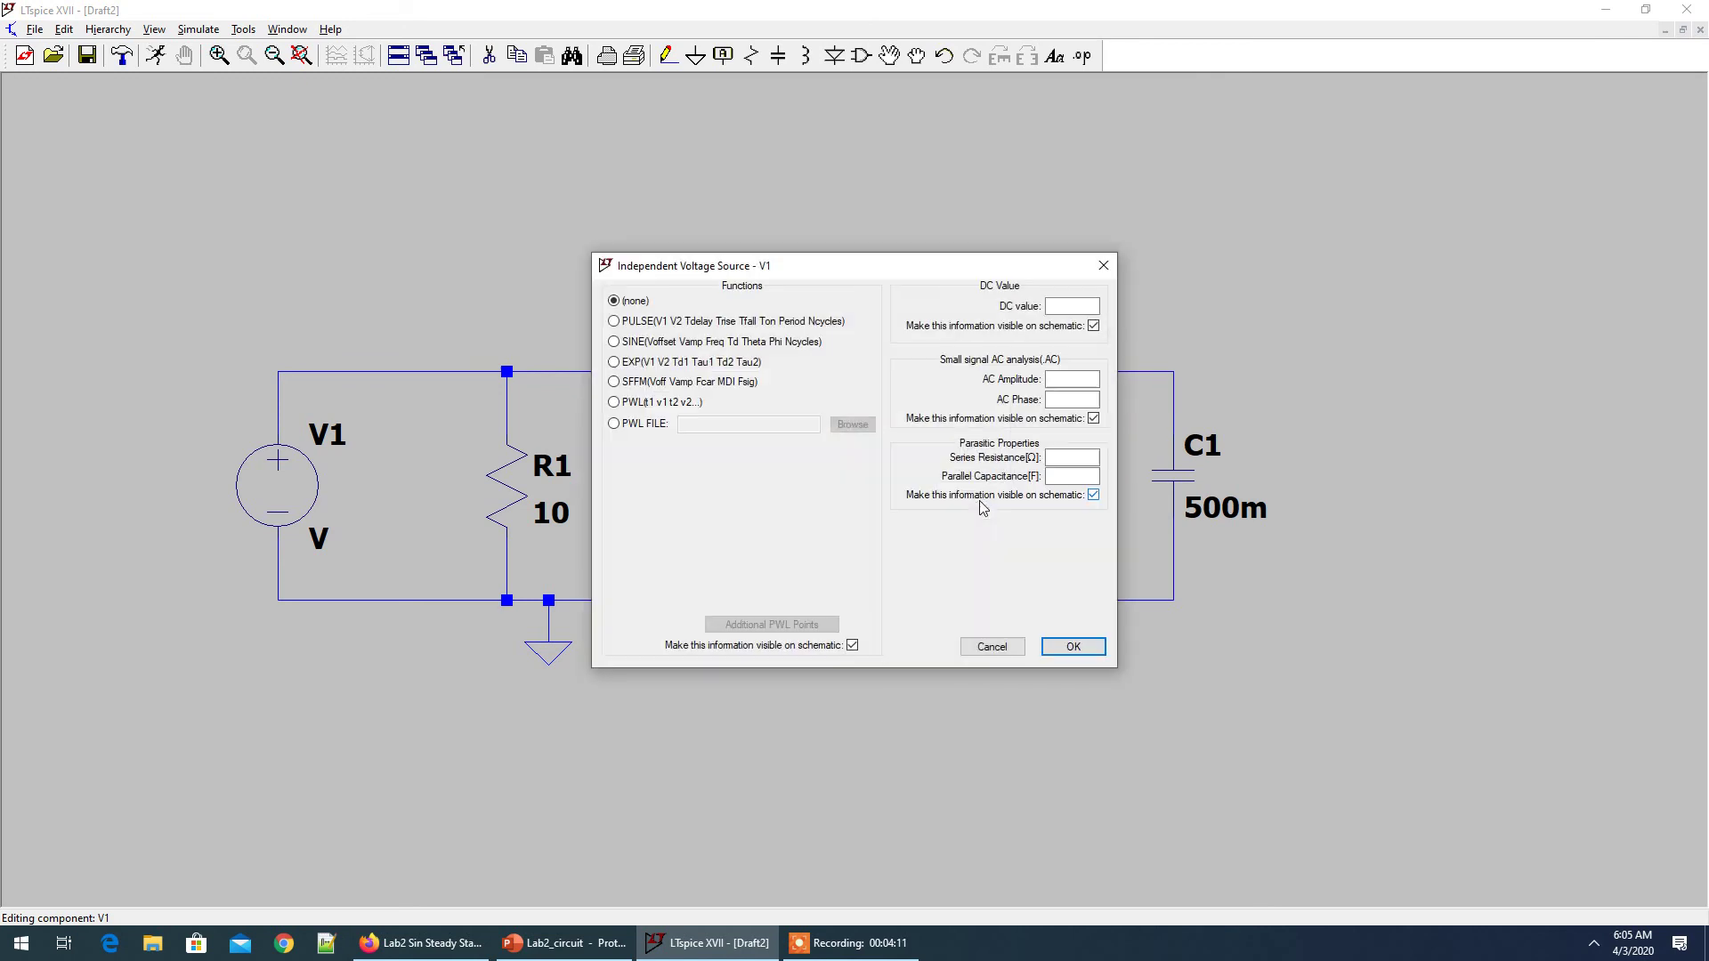
left_click(629, 343)
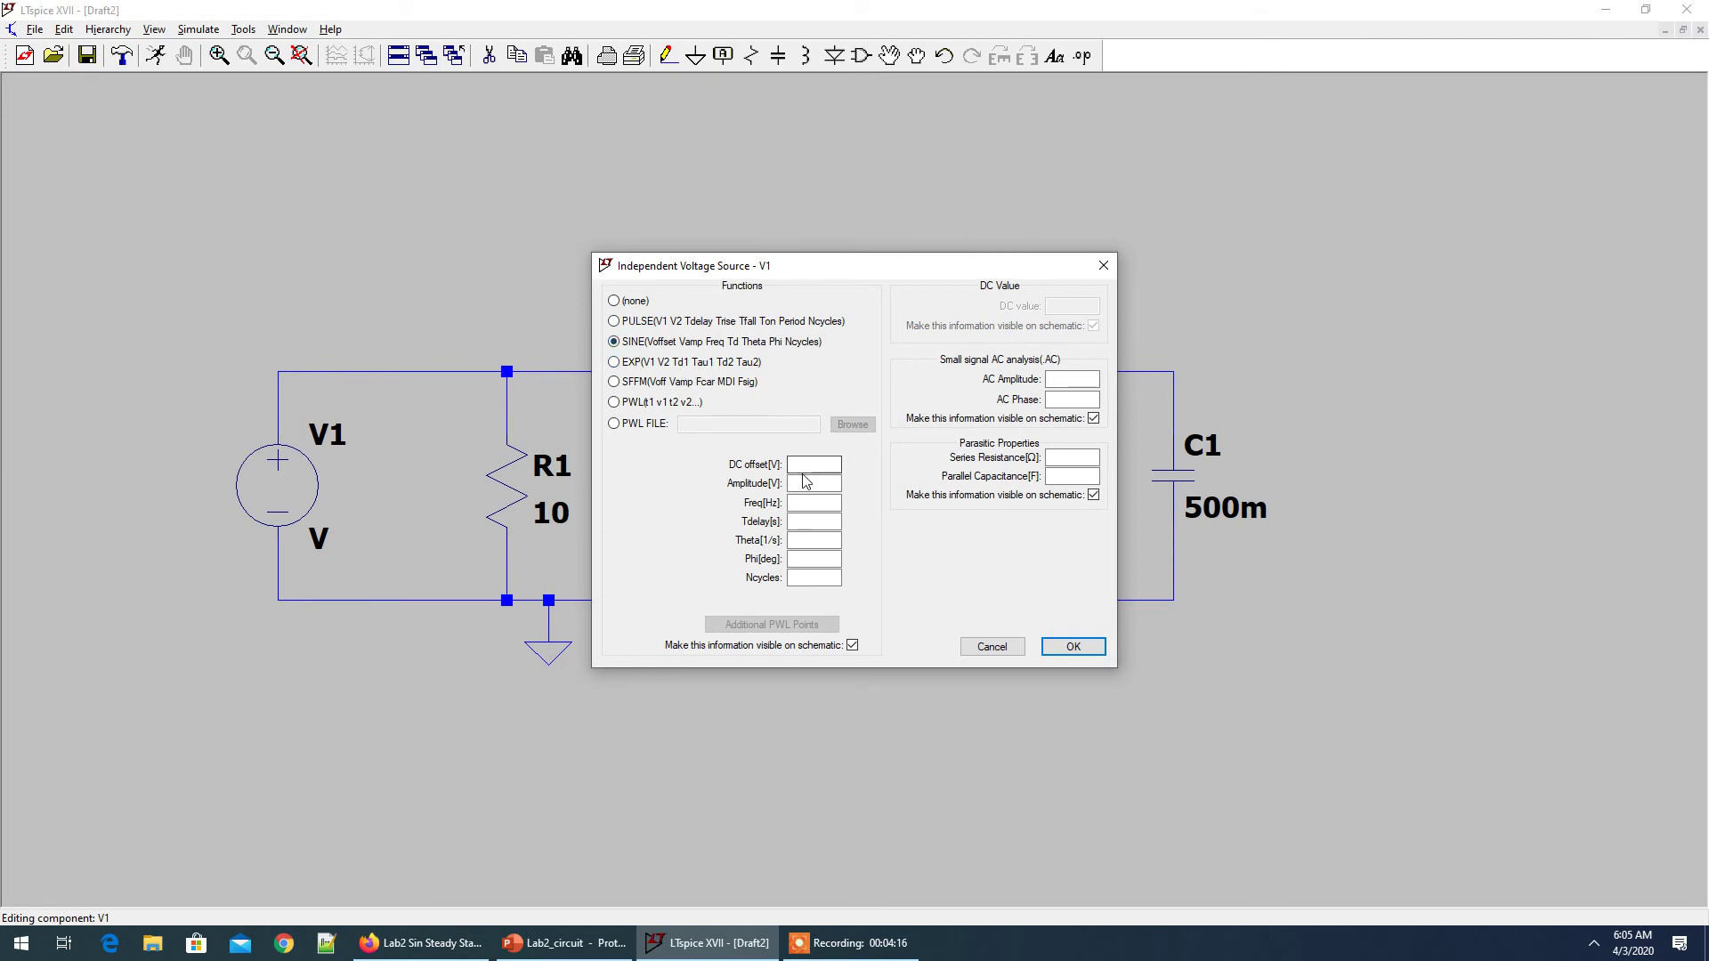
type("40")
key("alt+Tab")
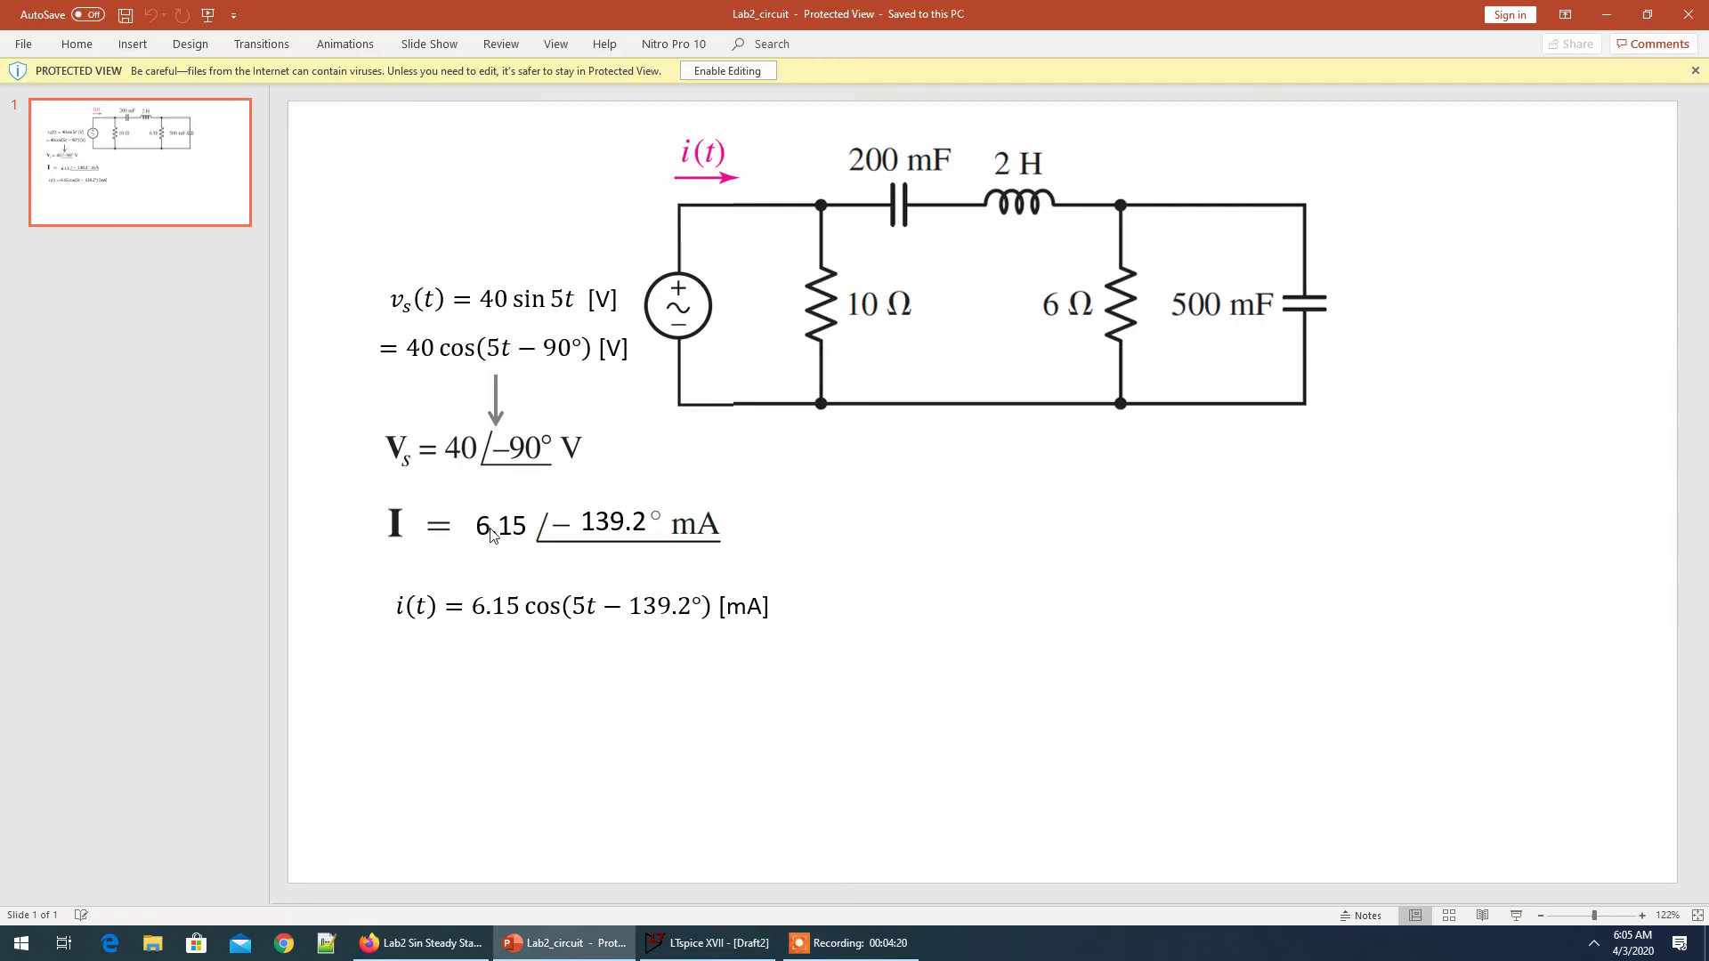
key("alt+Tab")
left_click(809, 504)
Look at the source's angular frequency on the slide, switch to Firefox and calculate 5/6.28 with a Google search in a new tab
key("alt+Tab")
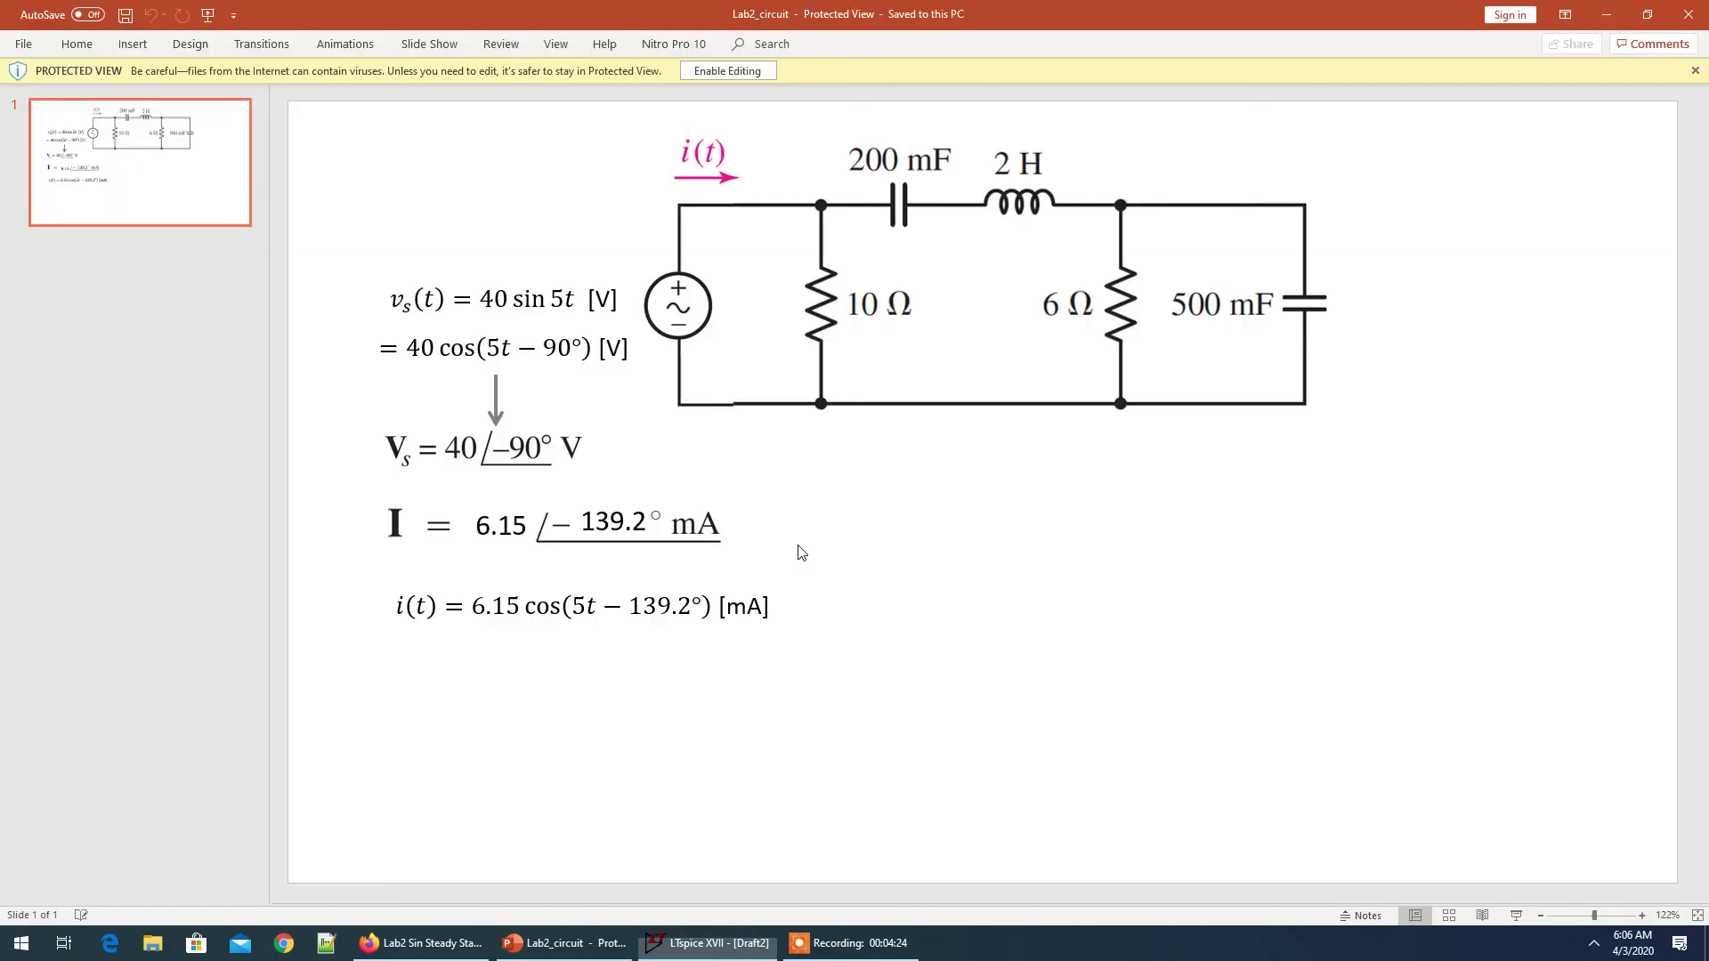
left_click(436, 943)
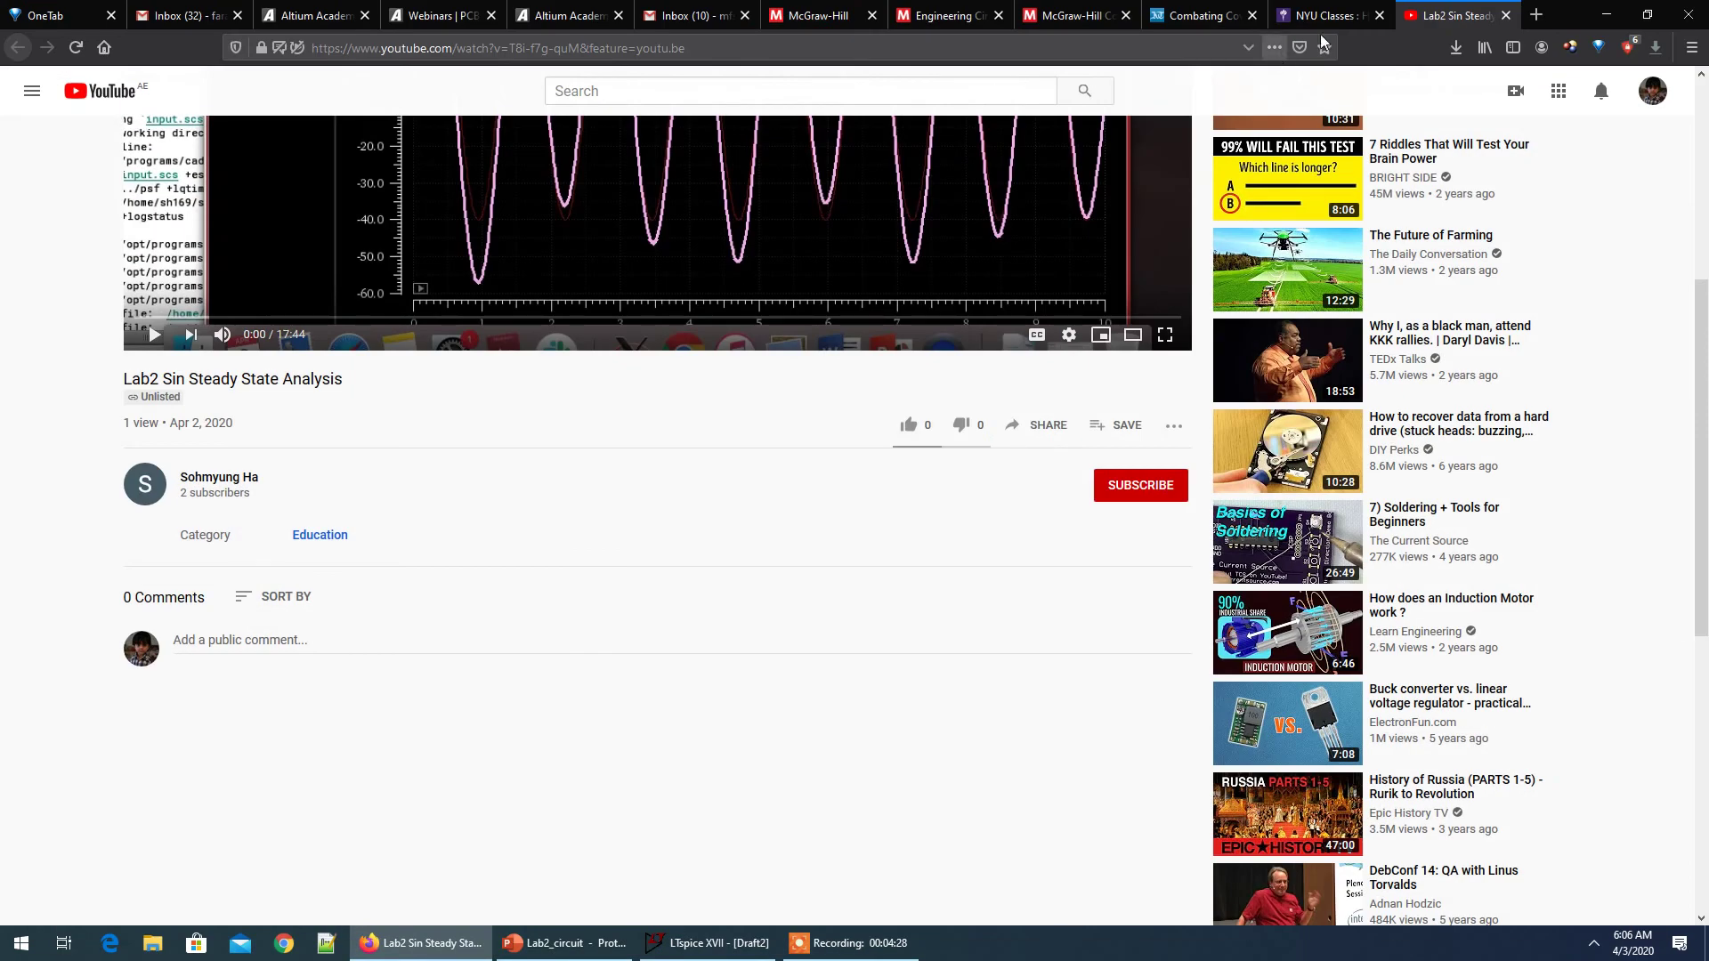
left_click(1537, 14)
type("5/")
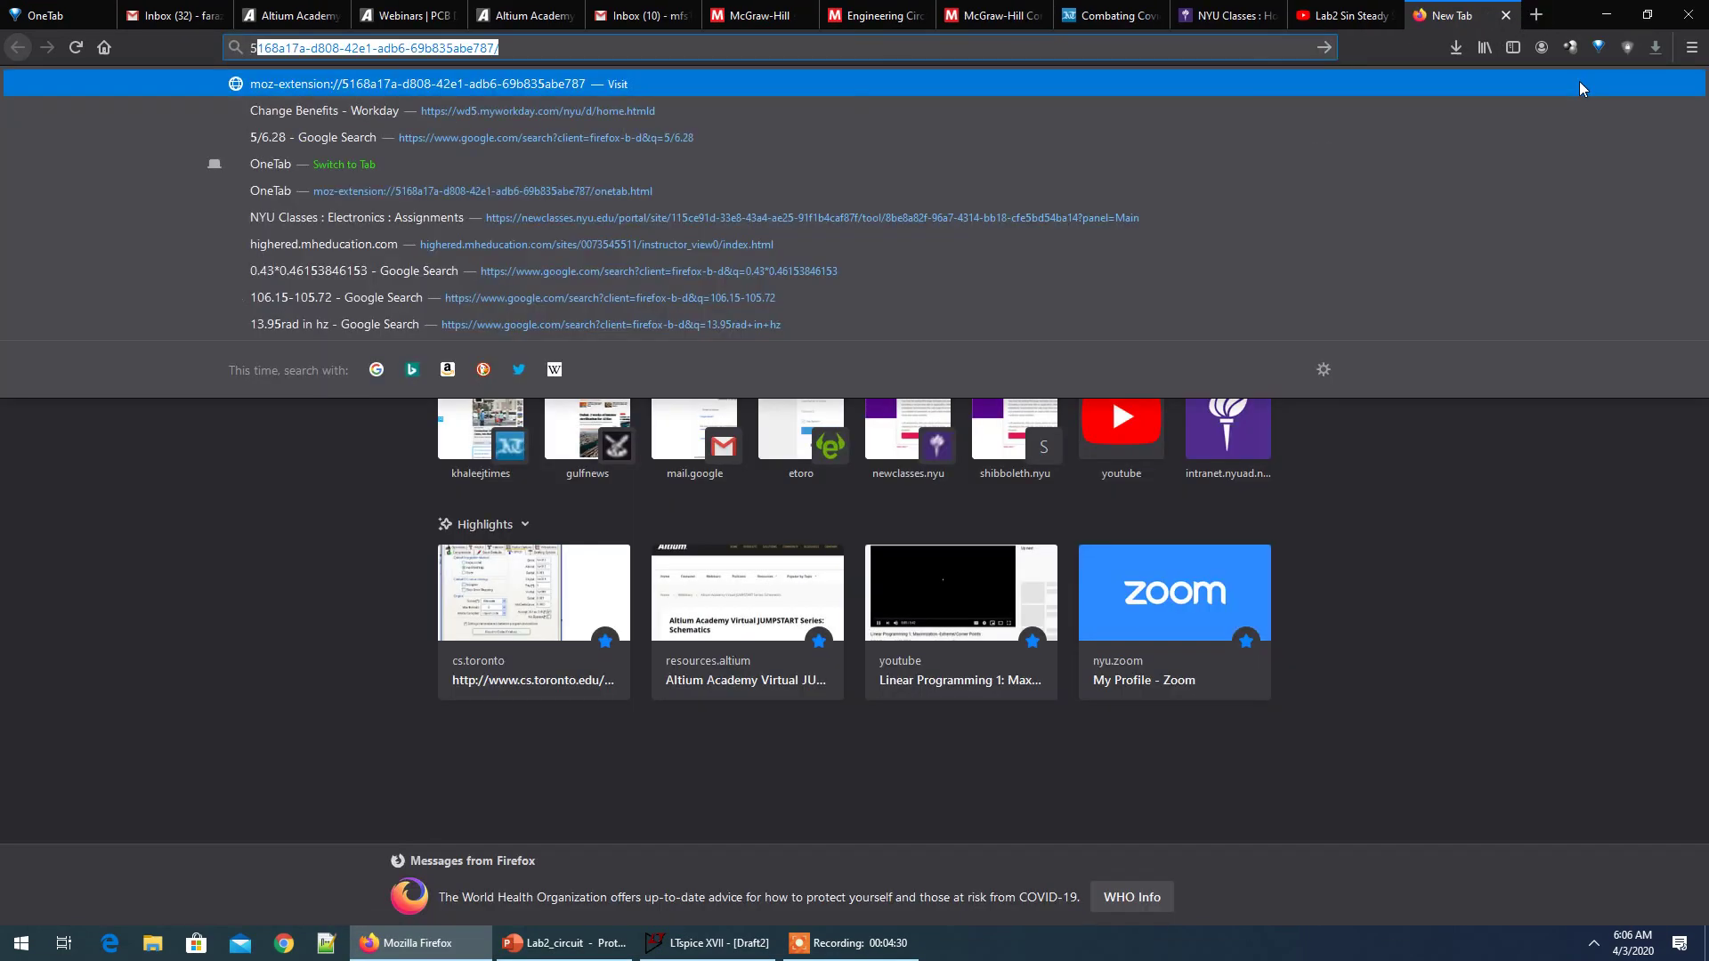
type("6.2")
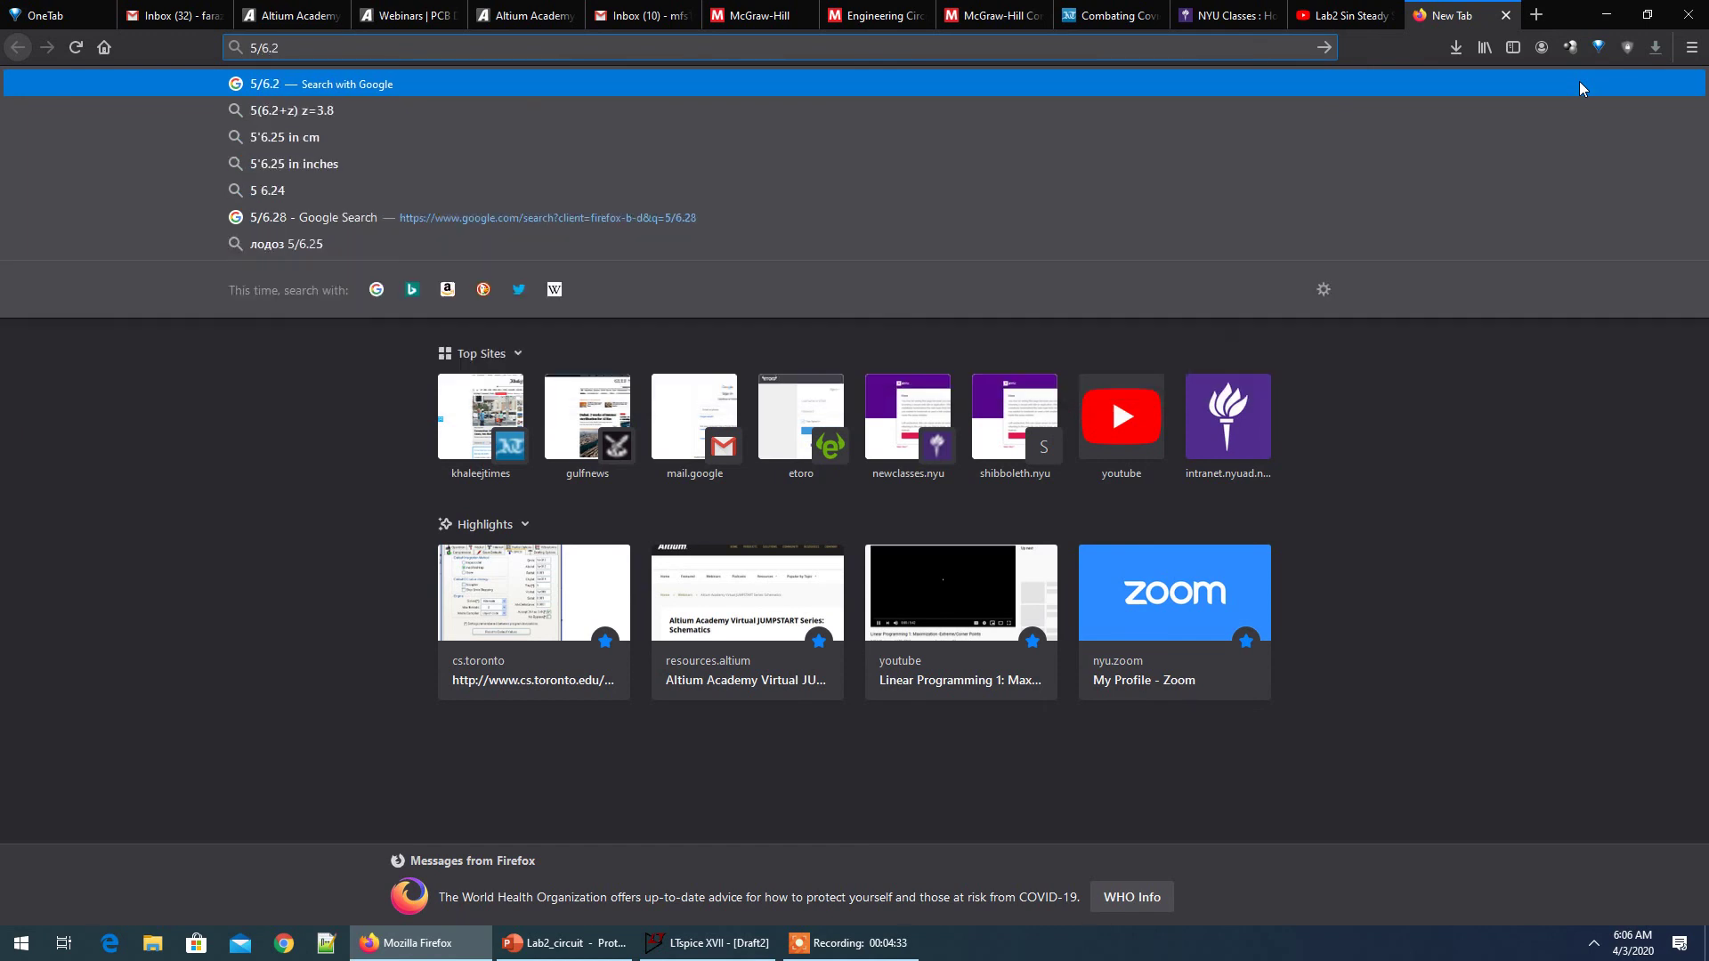
key("BackSpace")
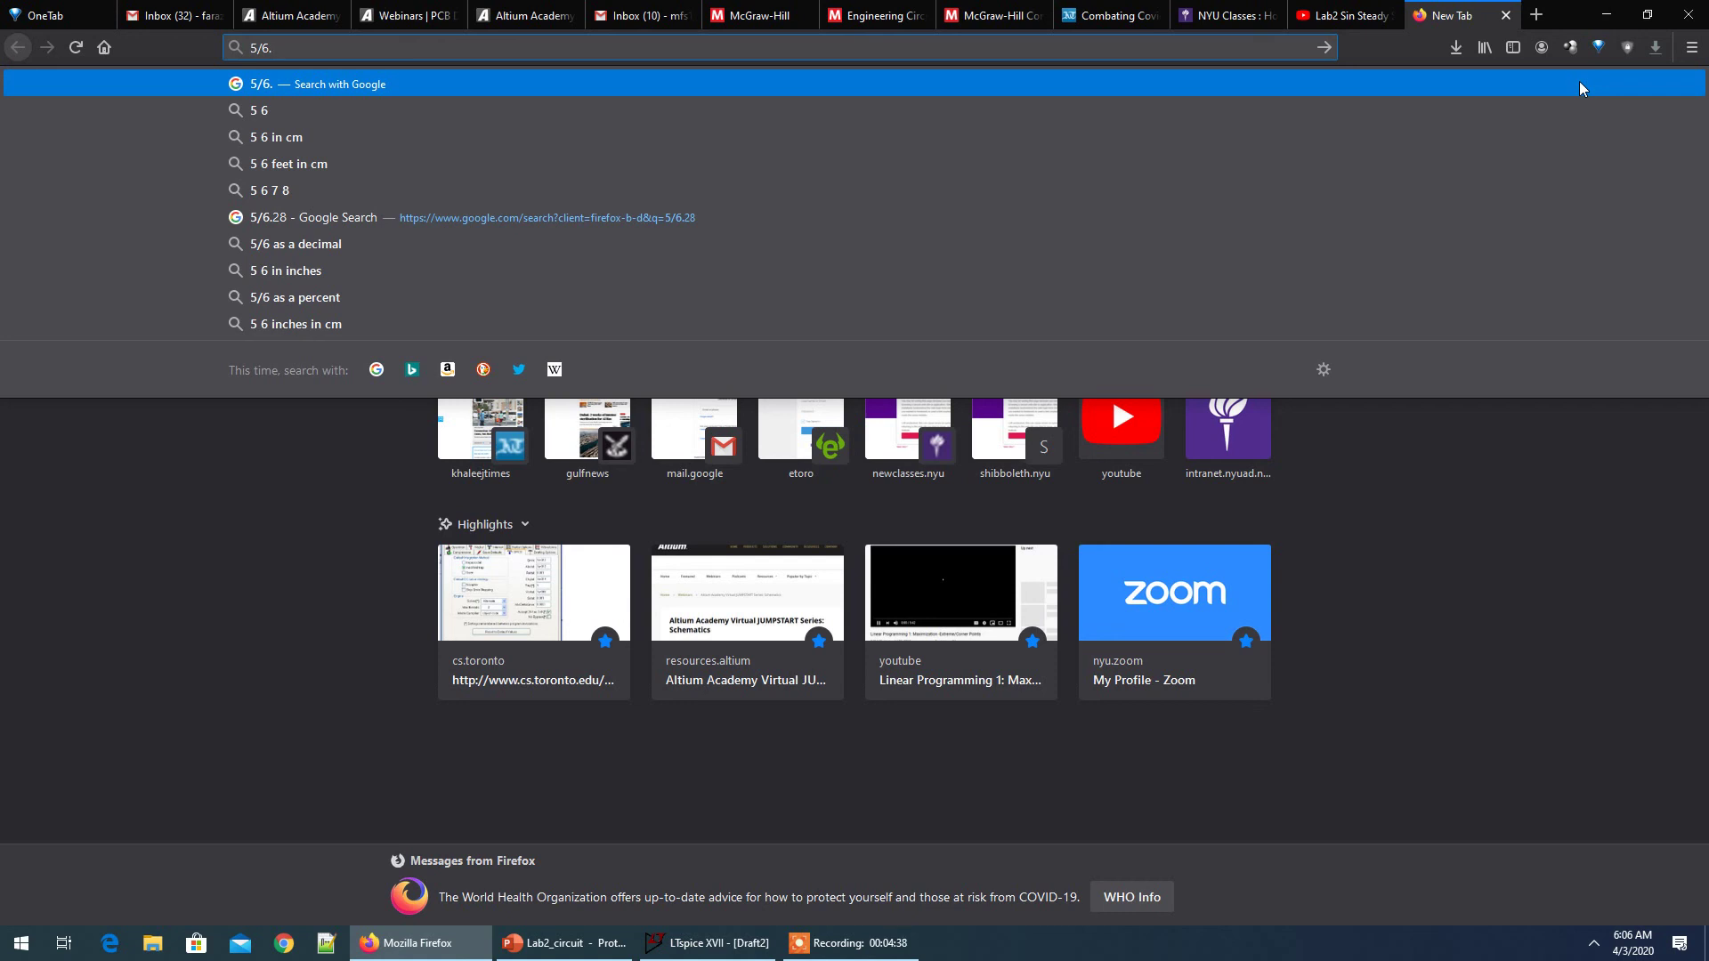
type("28")
key("Return")
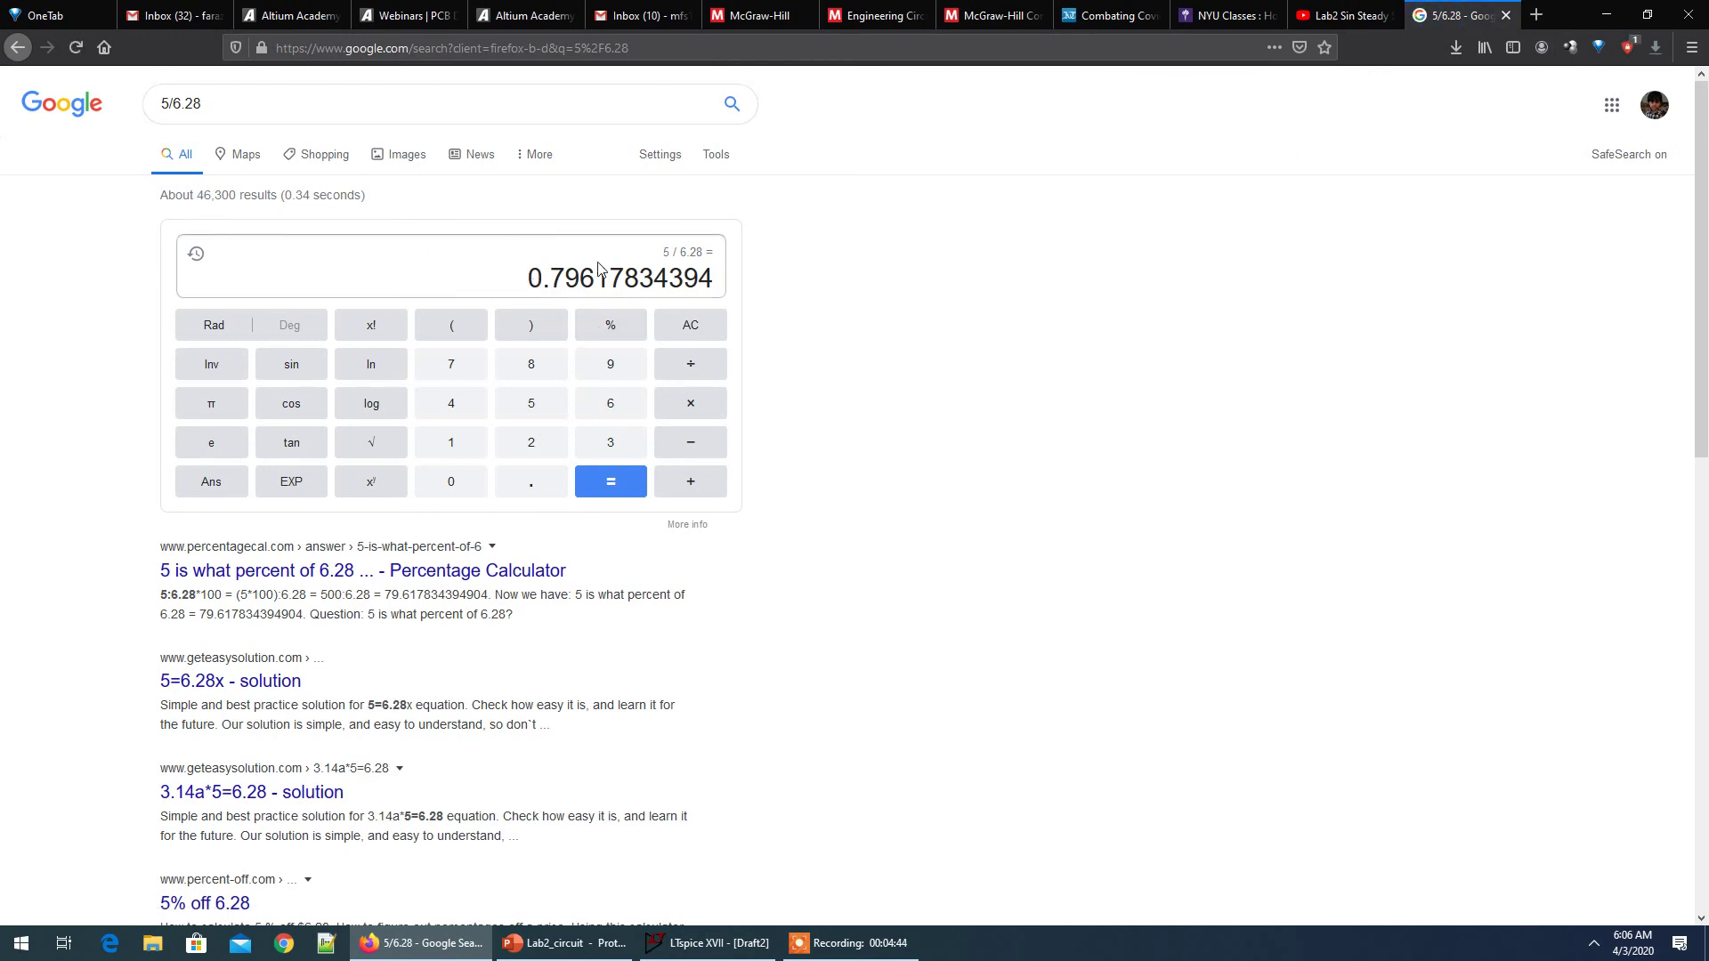
key("alt+Tab")
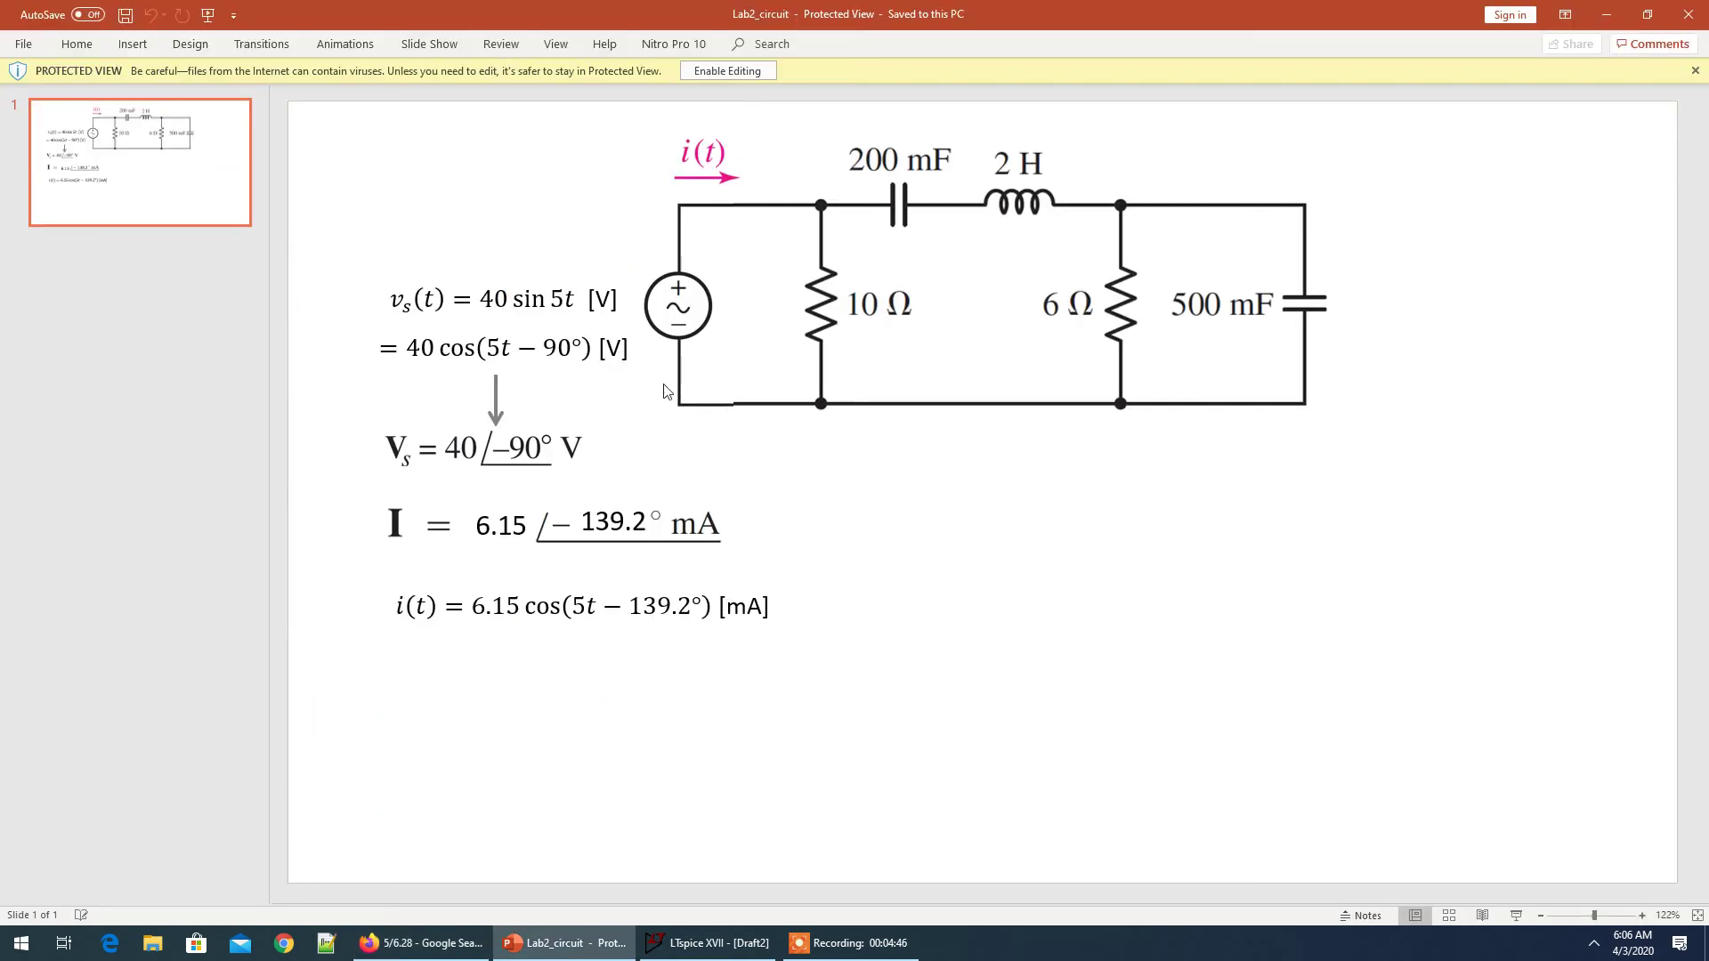
left_click(508, 951)
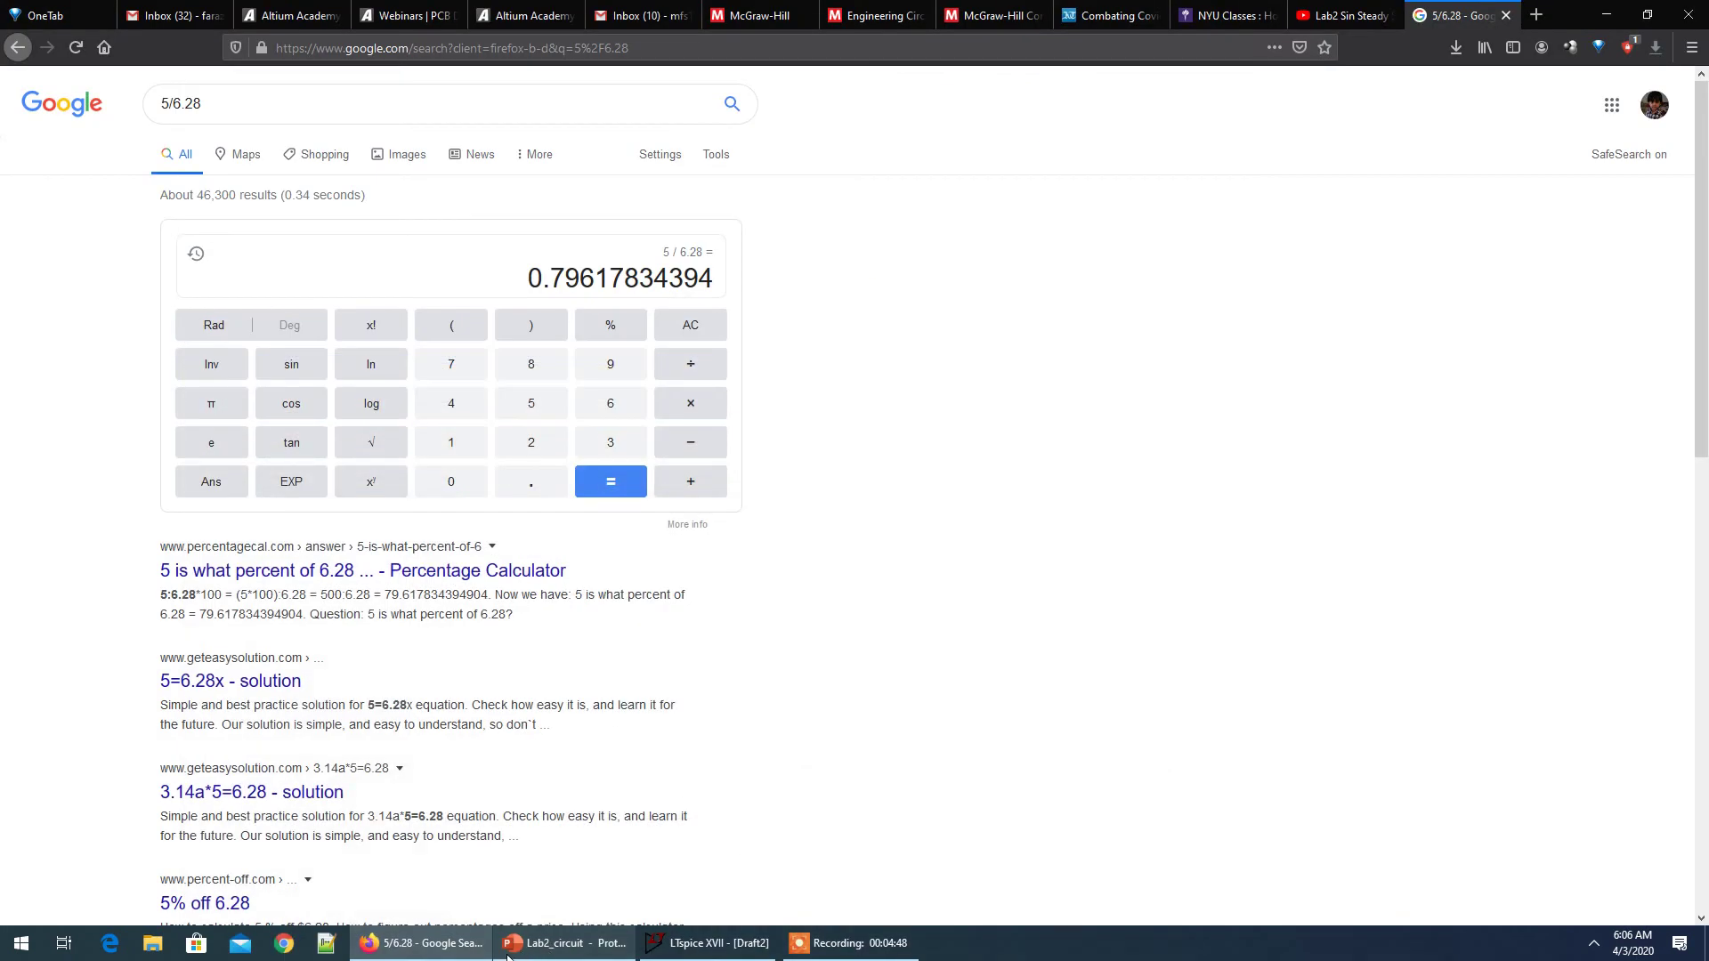
left_click(846, 946)
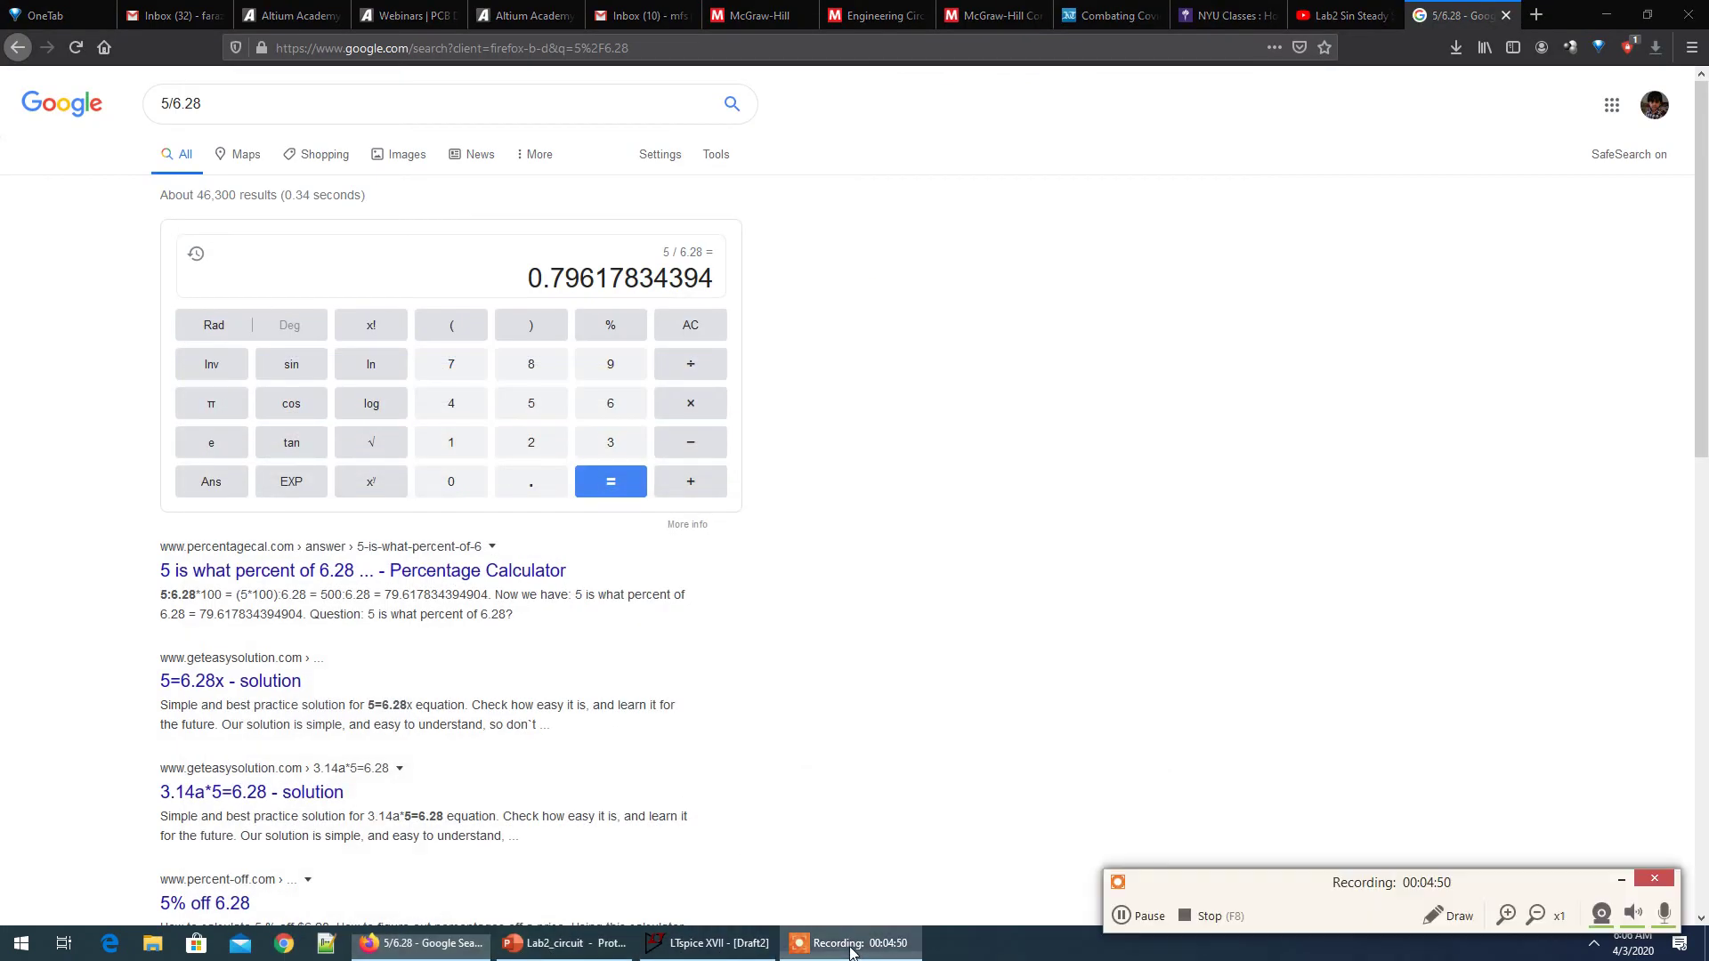
Back in LTspice, set V1's sine frequency to 0.796 Hz, rechecking the calculated value in Firefox, and apply the source settings
left_click(769, 954)
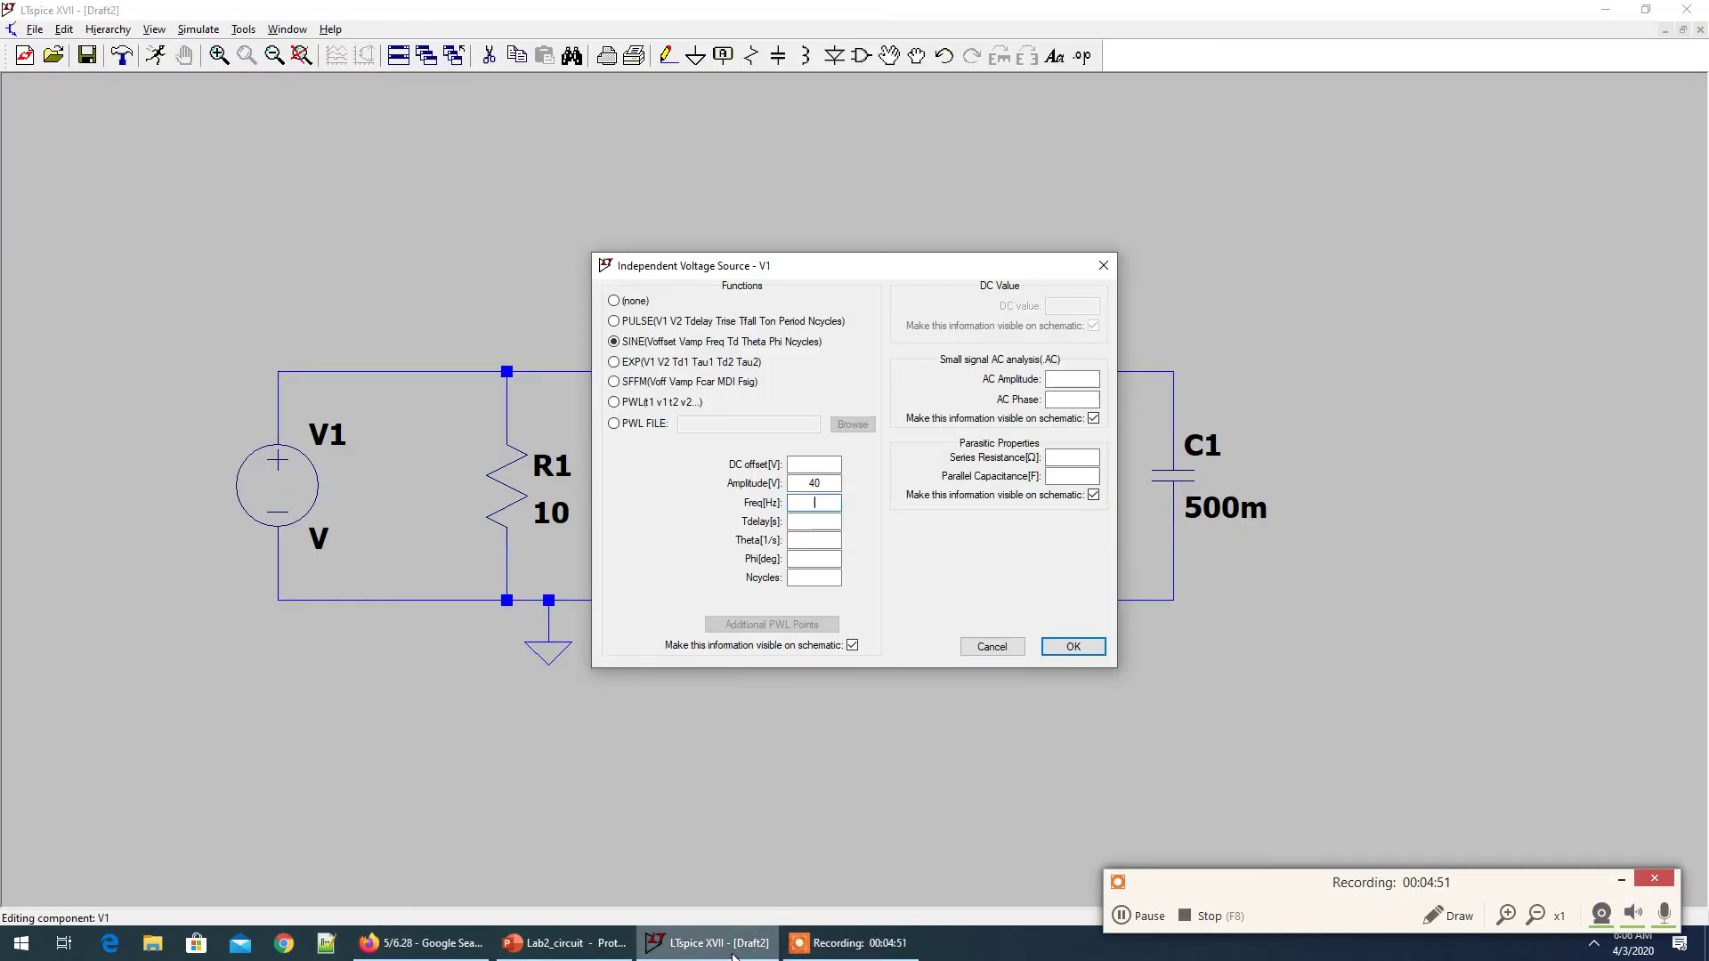
left_click(1622, 881)
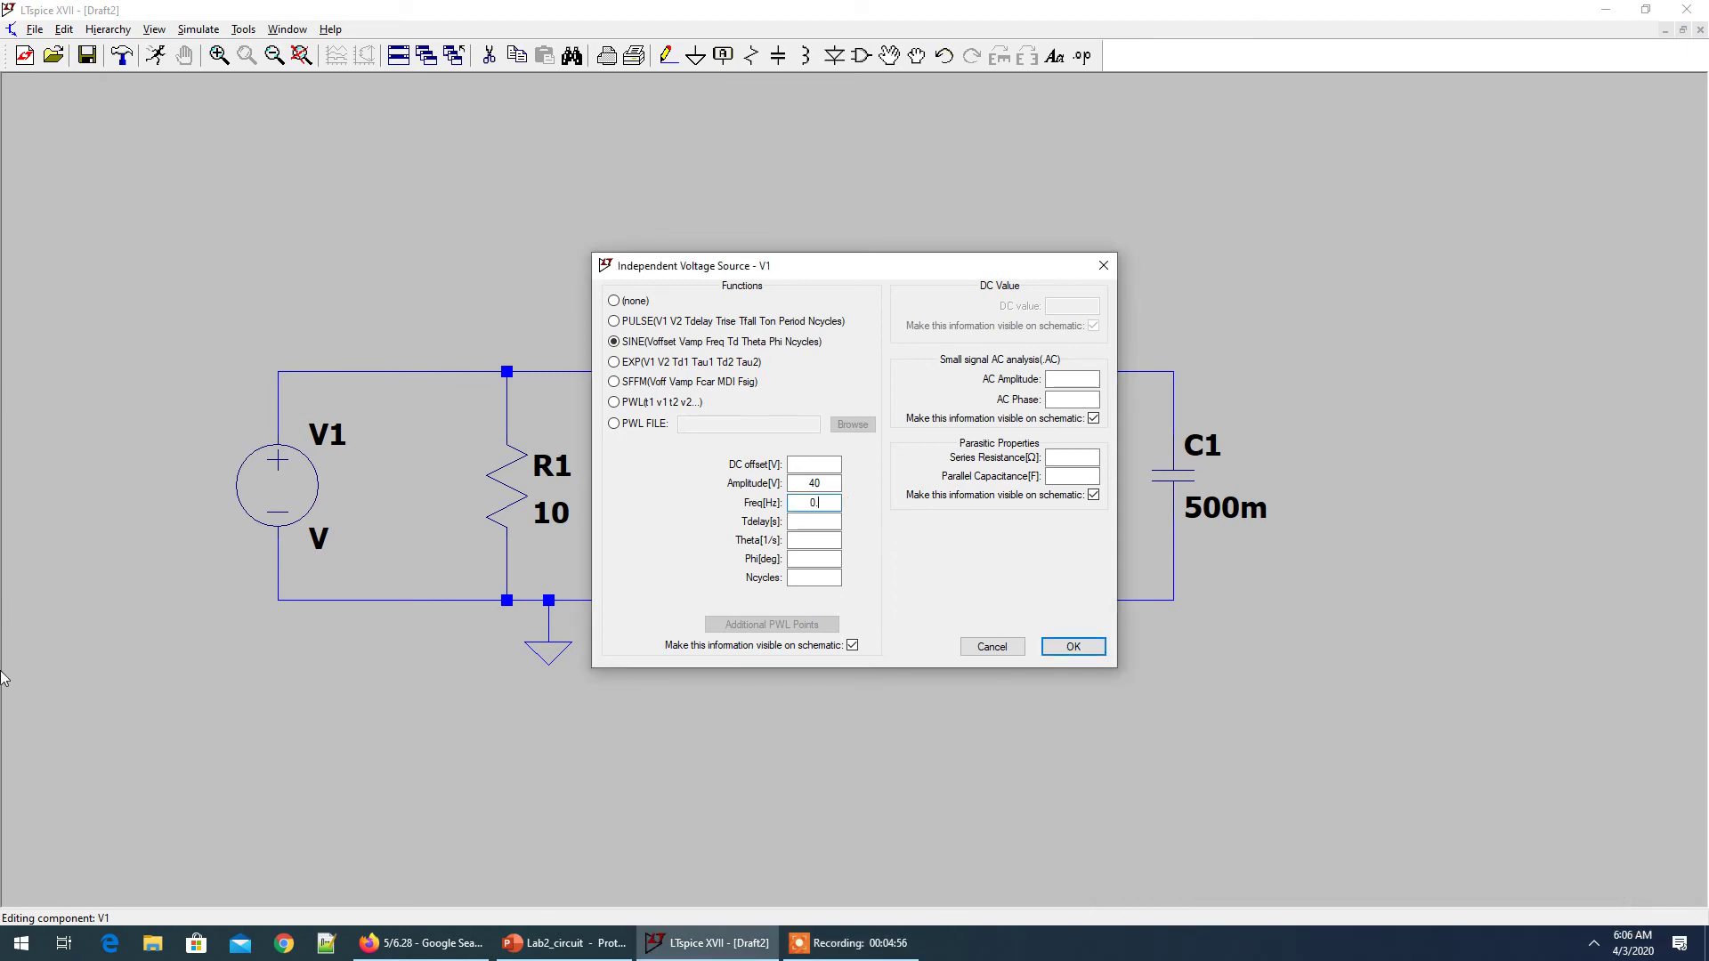
left_click(424, 946)
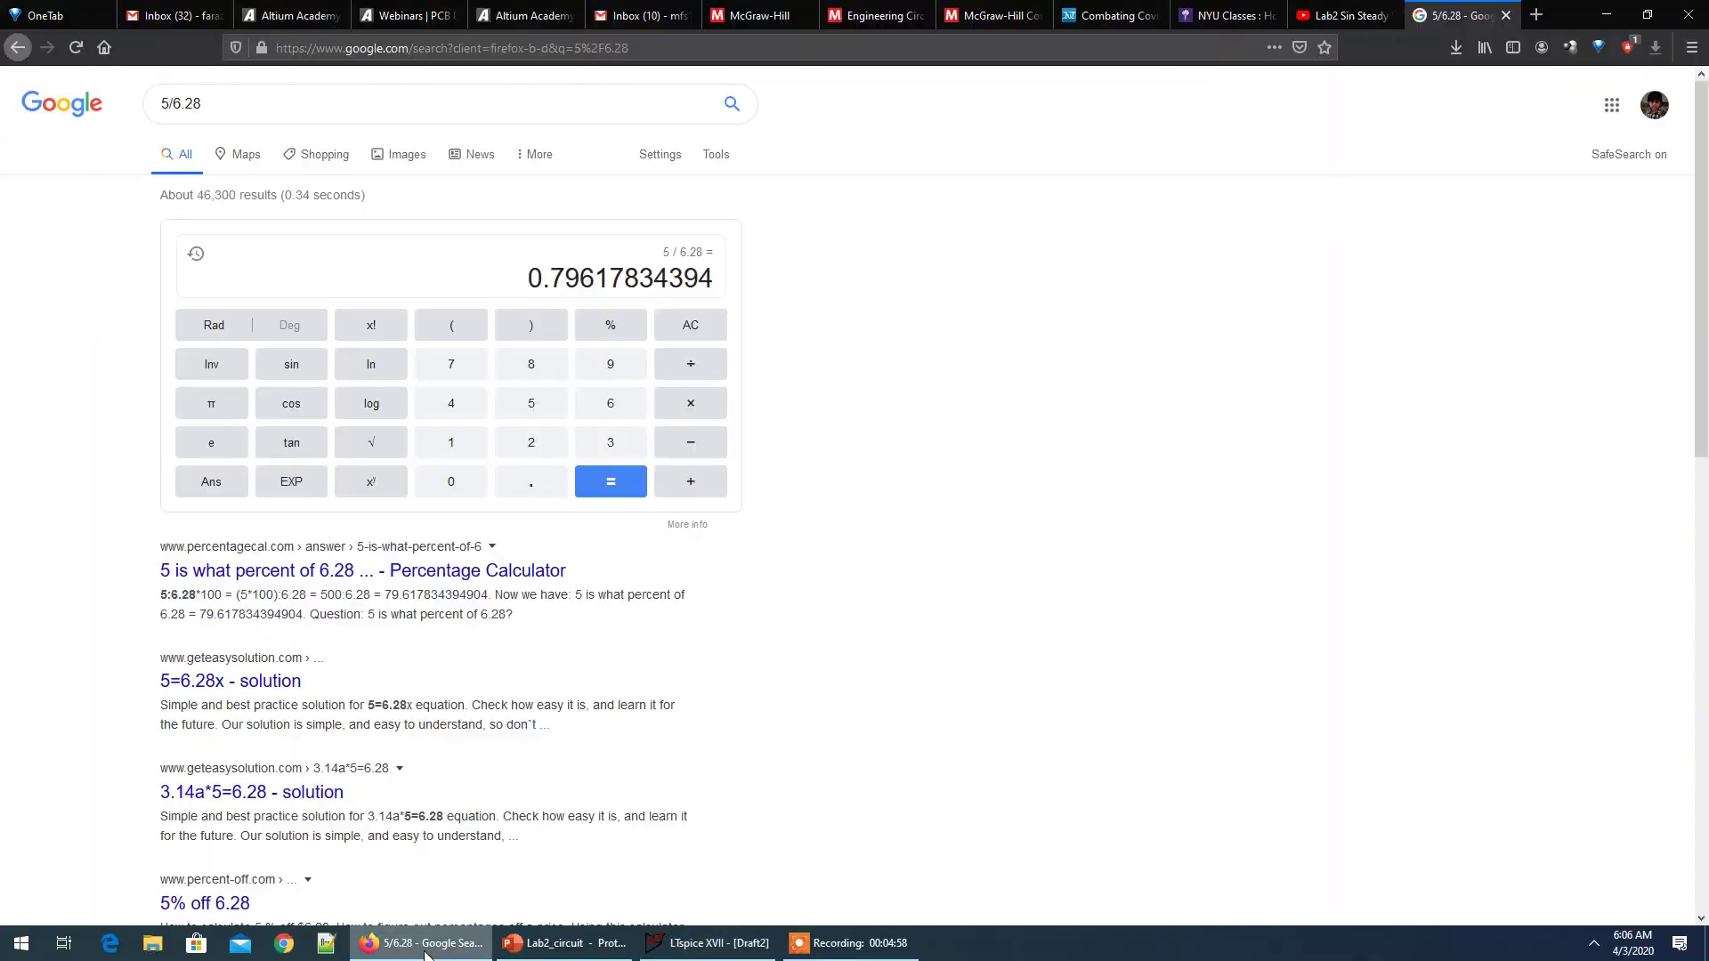
left_click(424, 945)
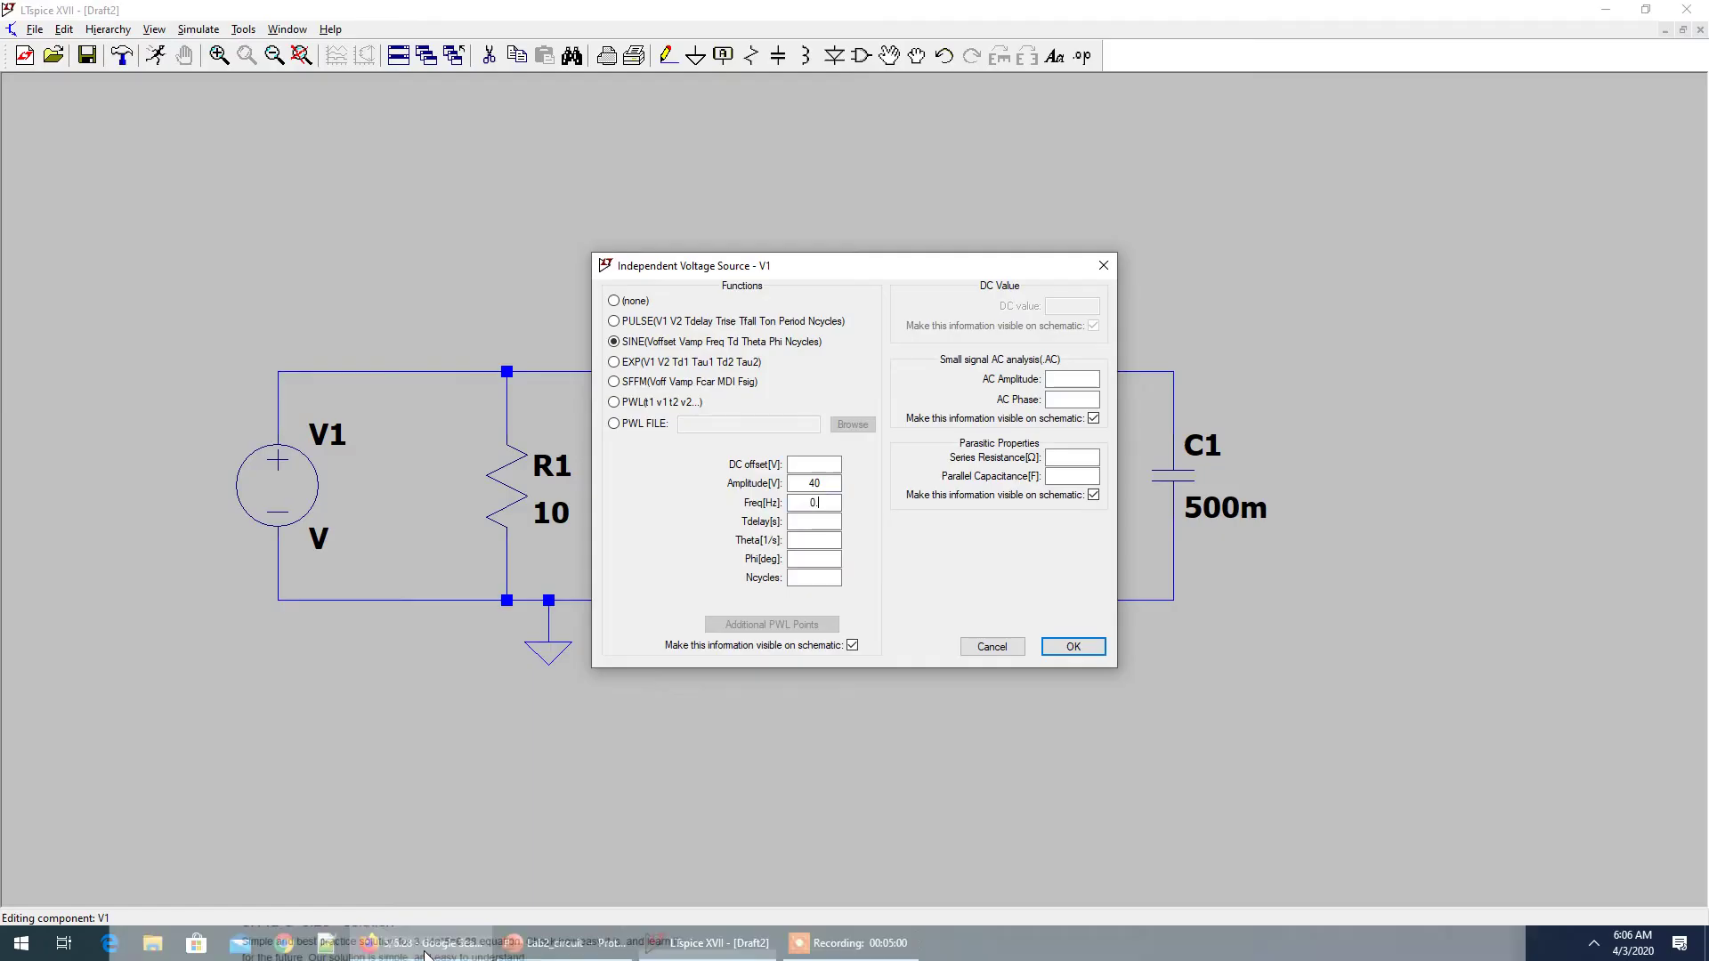
type("796")
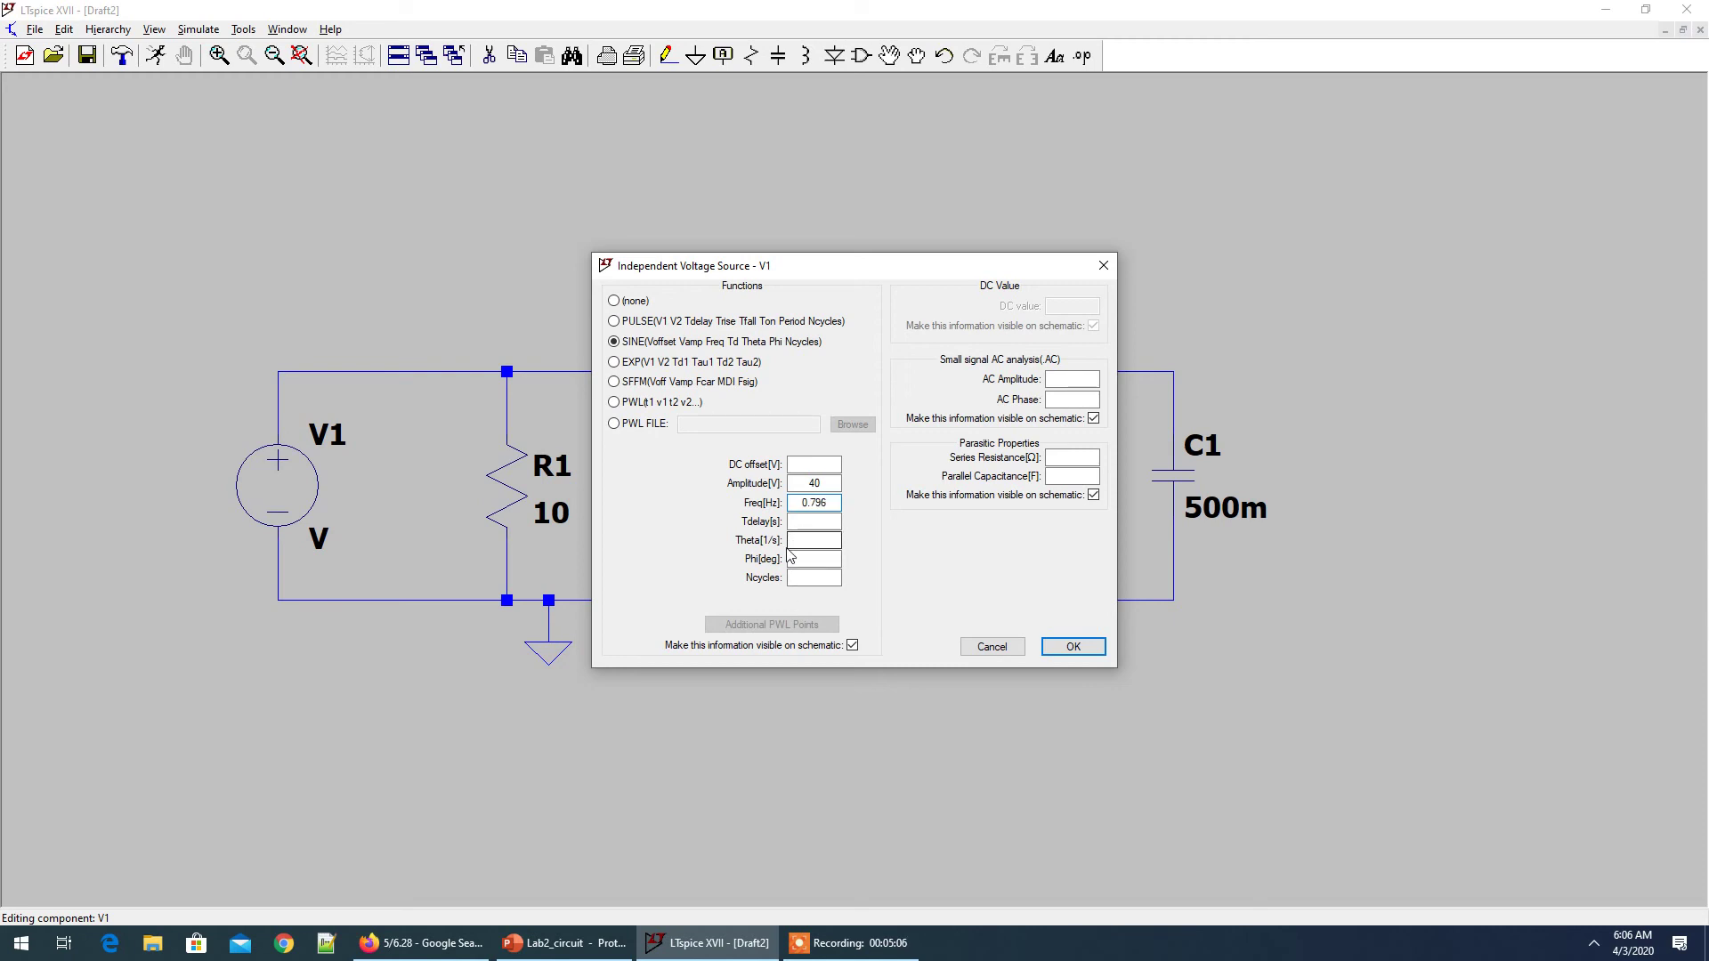
left_click(1073, 647)
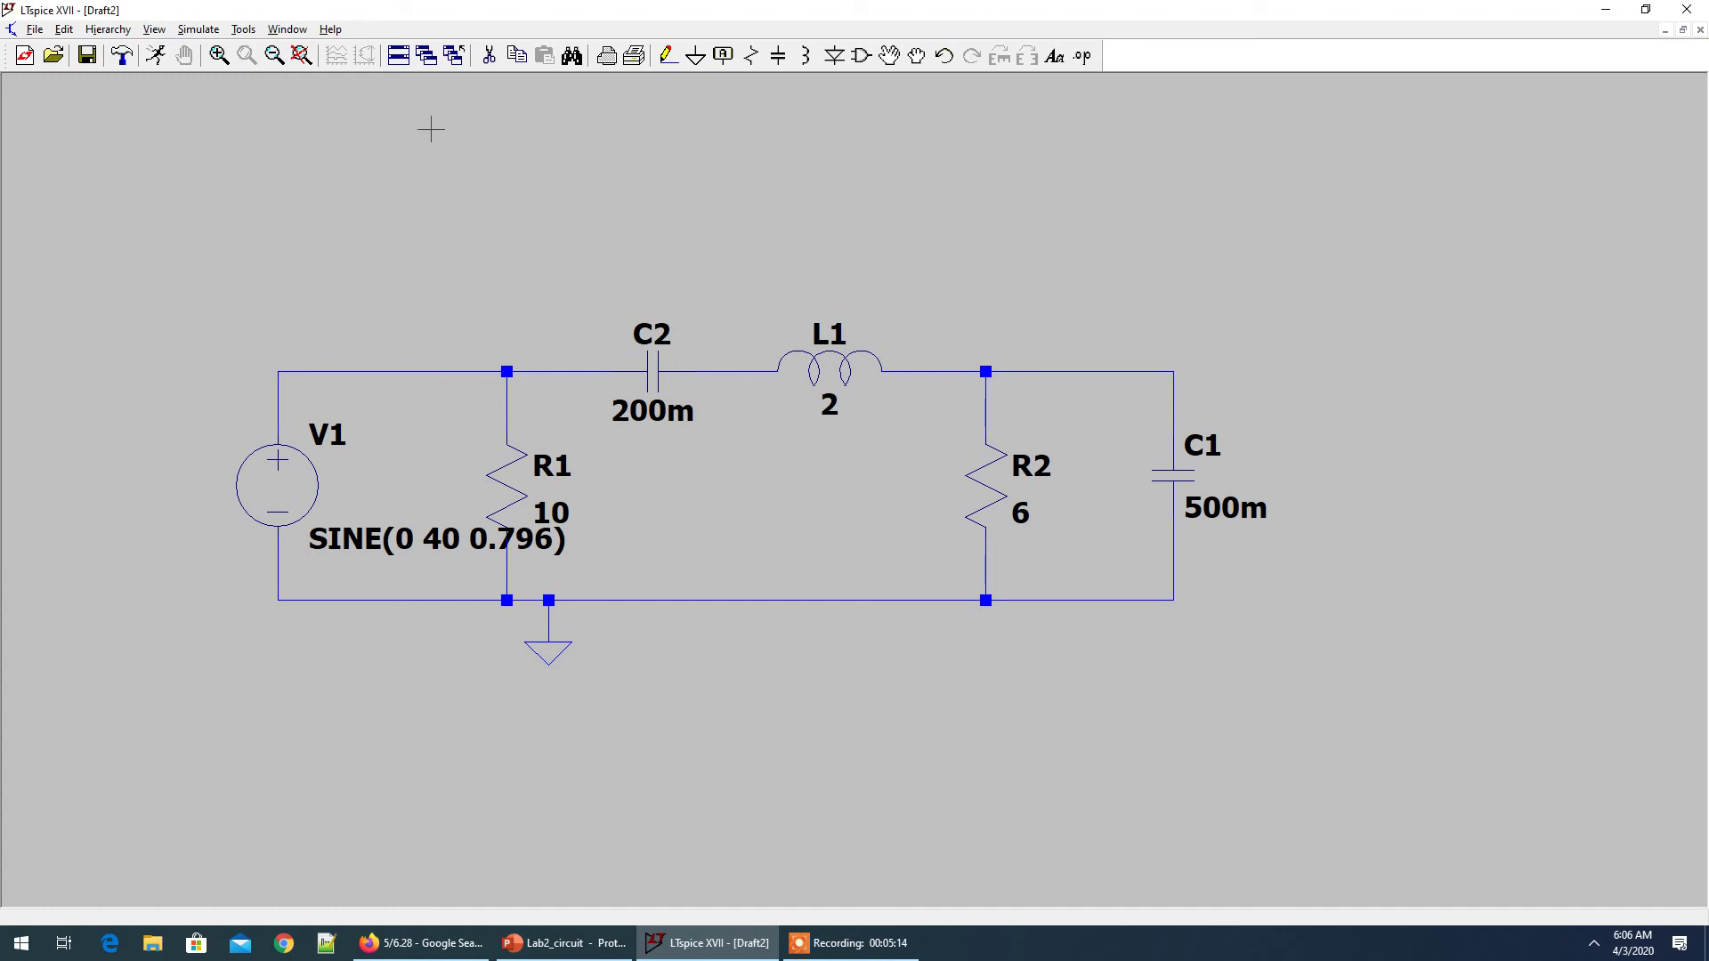
Place the net label Vs on the wires between V1 and R1, between C2 and L1, and between R2 and C1
left_click(723, 55)
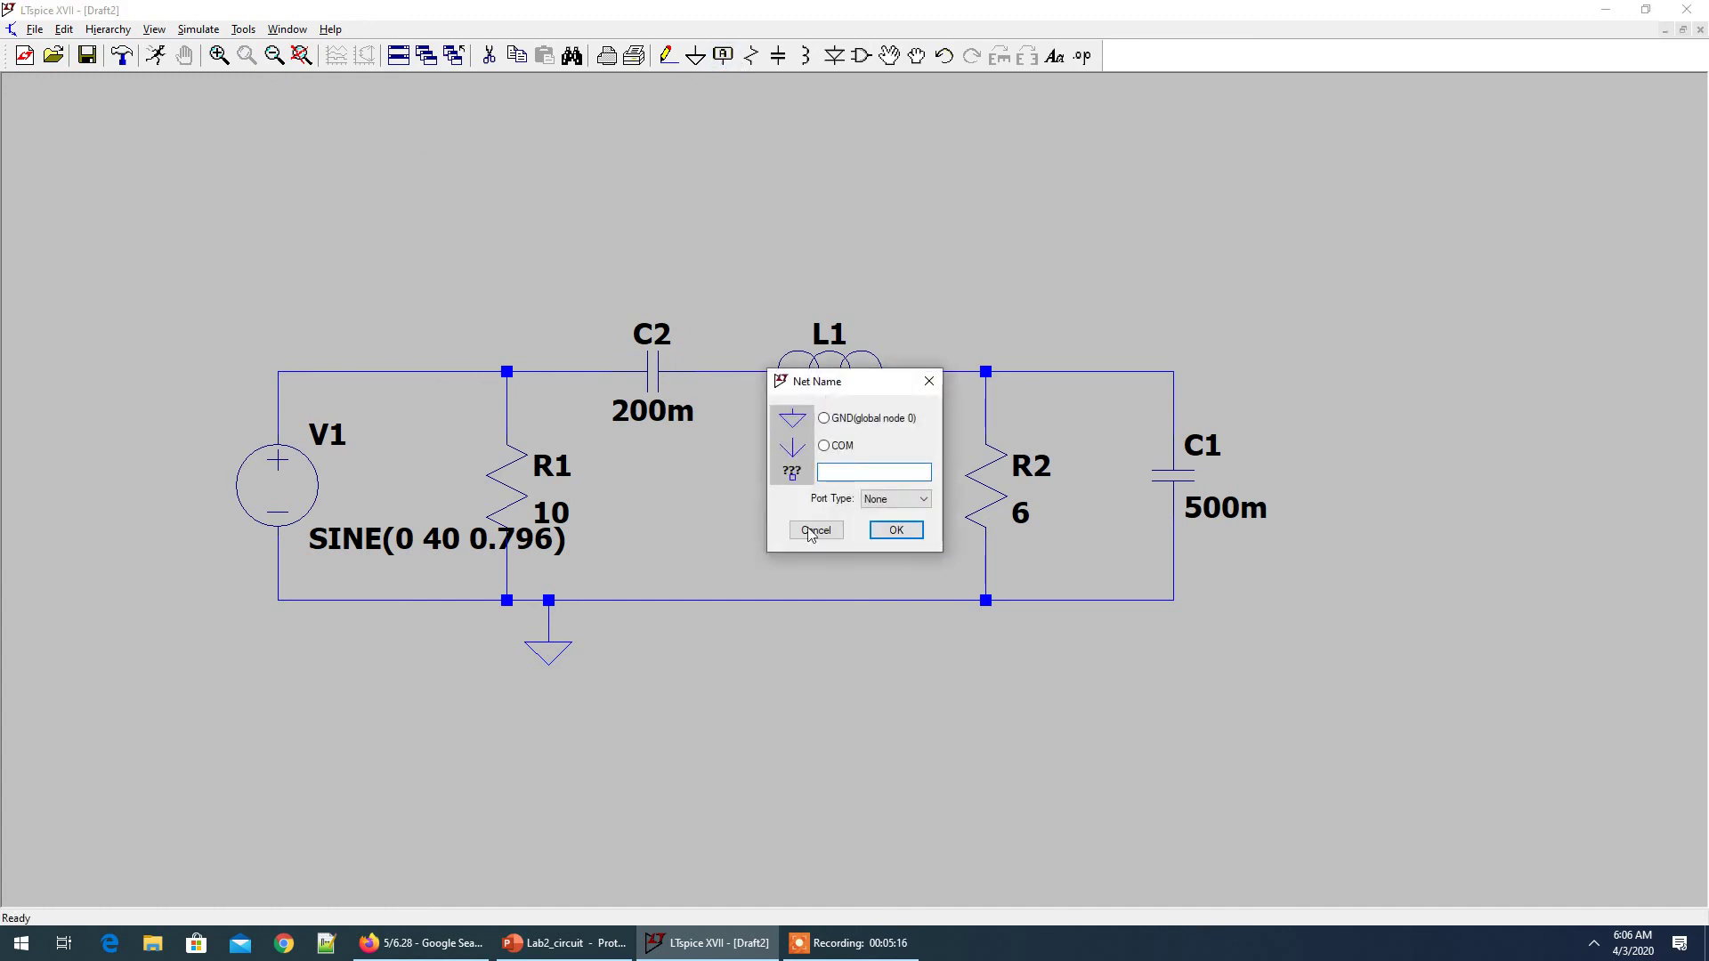
type("Vs")
left_click(895, 531)
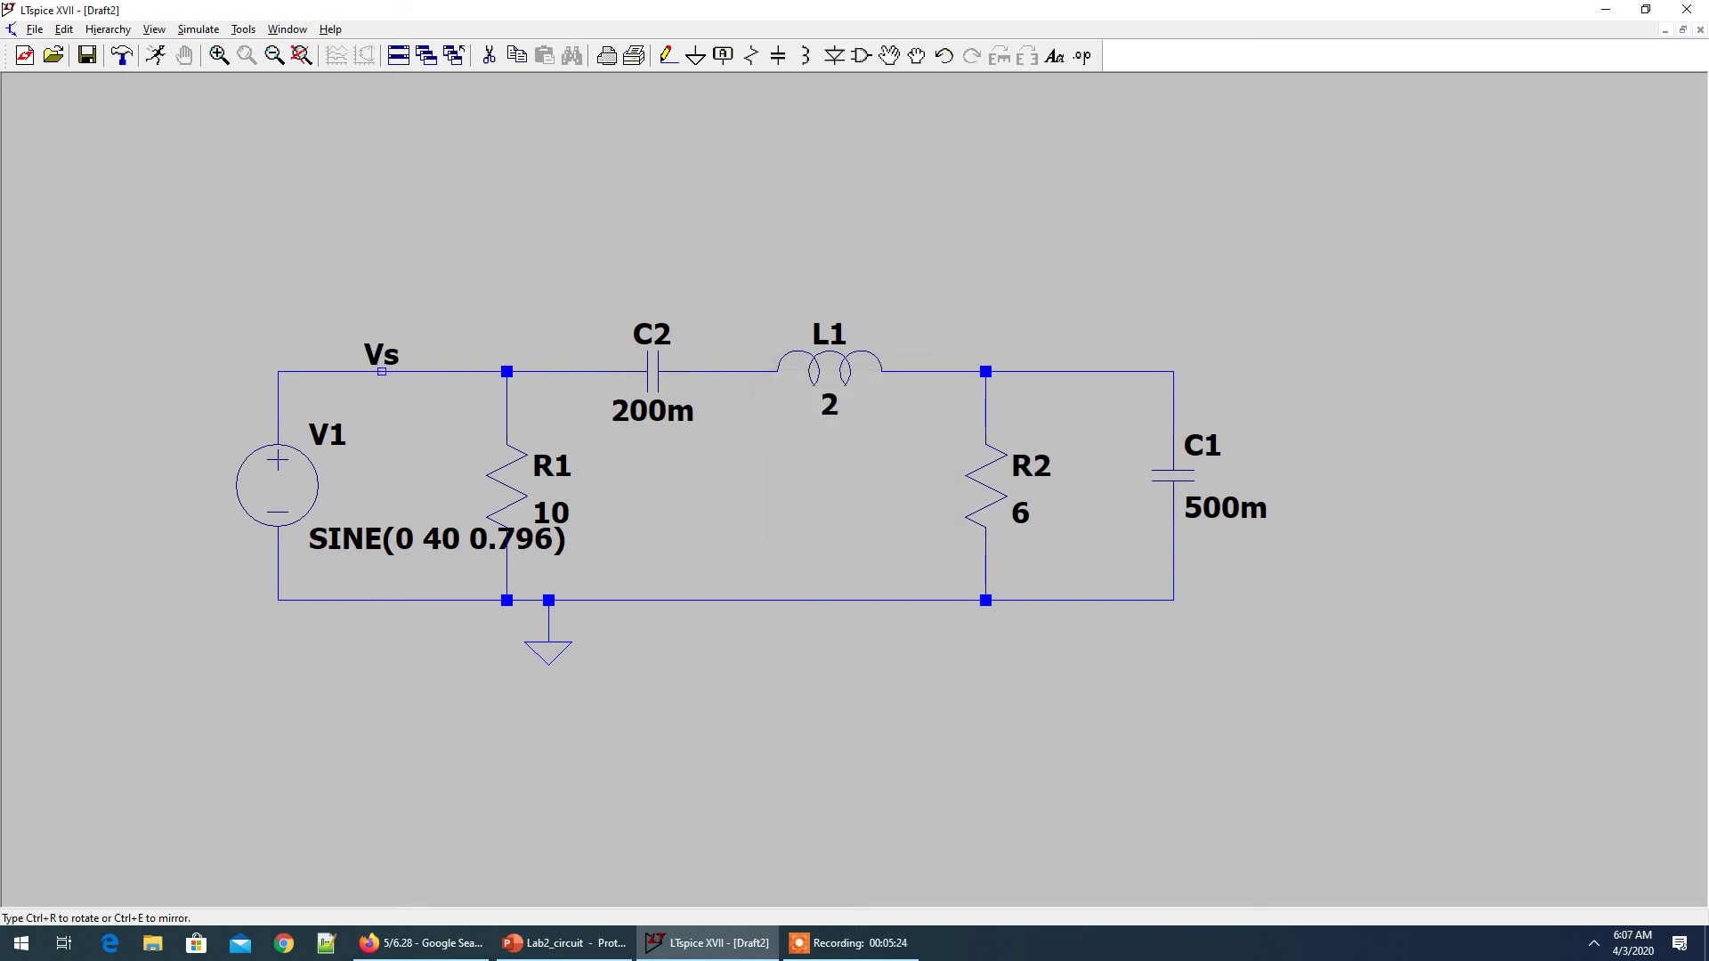
left_click(424, 372)
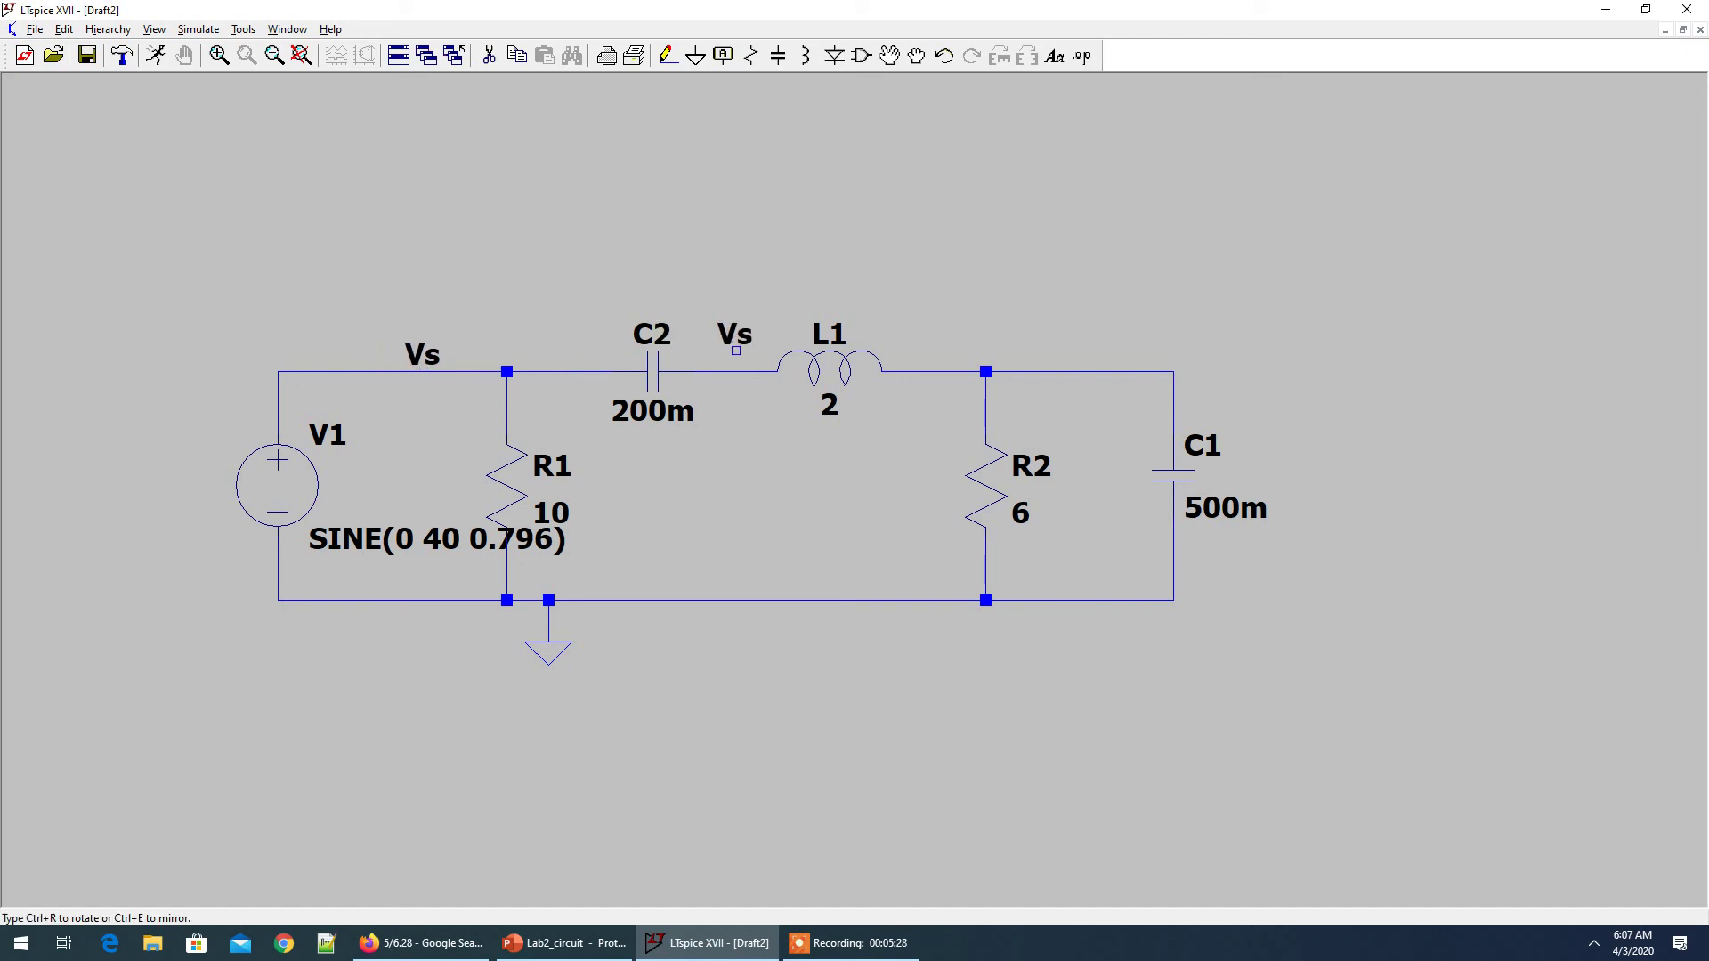
left_click(736, 371)
left_click(1049, 371)
key("Escape")
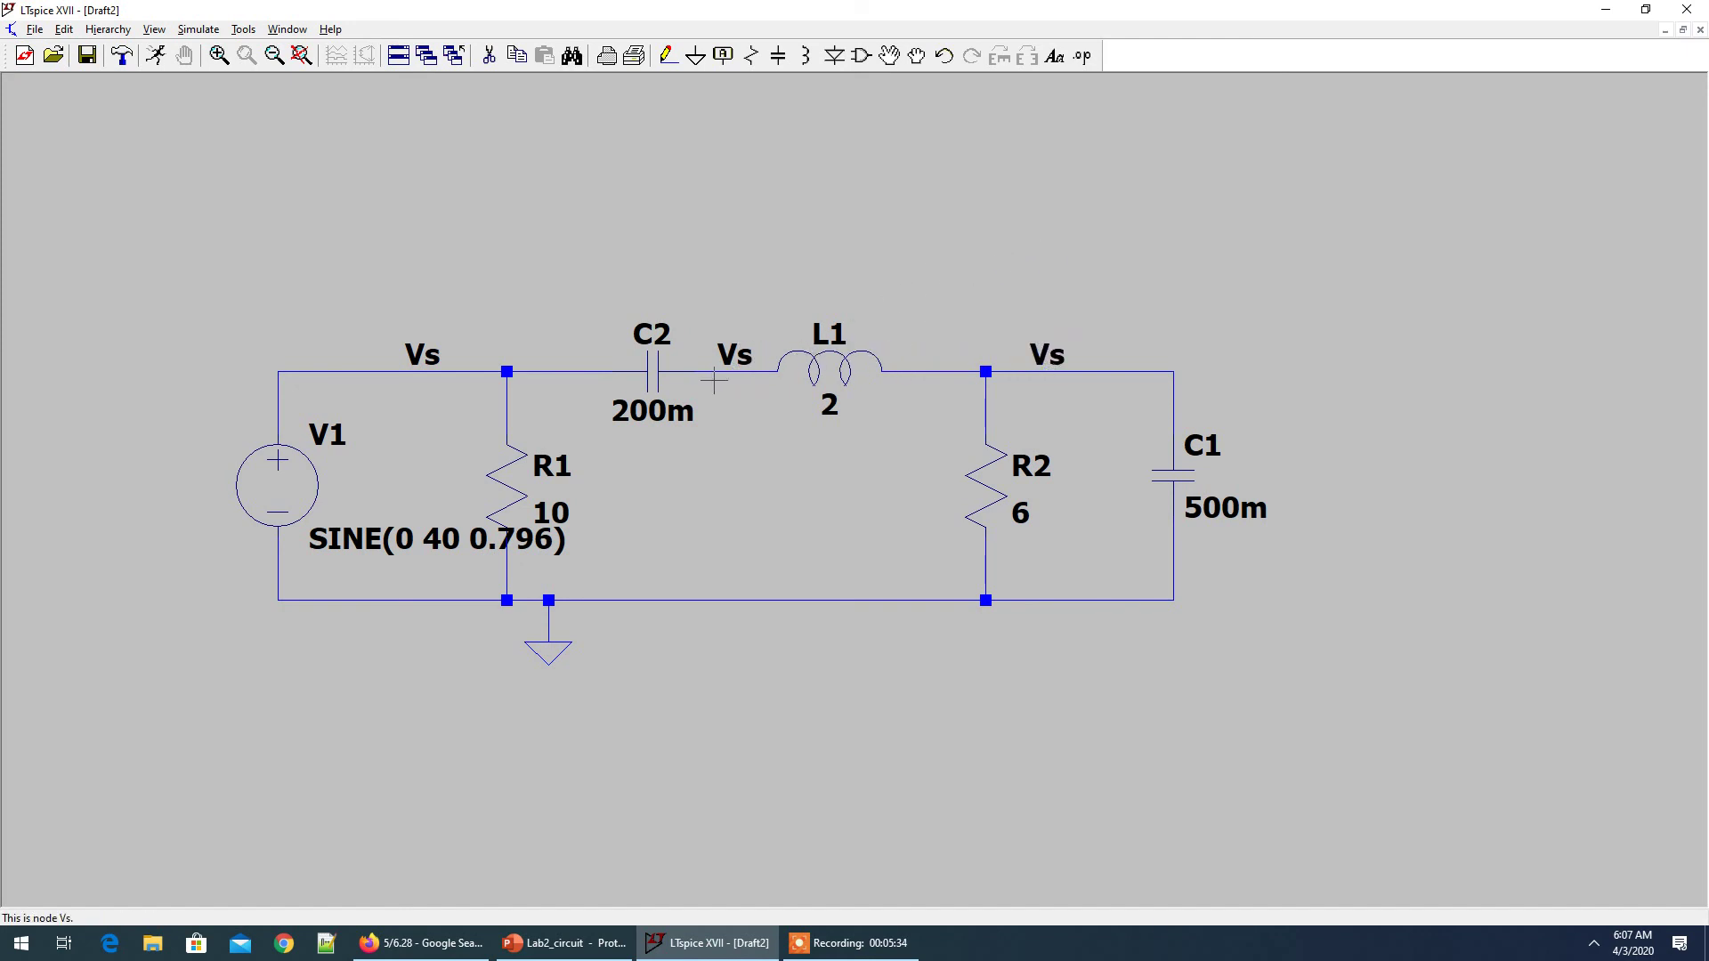
Rename the net label between C2 and L1 to V1 and the one between R2 and C1 to V2
right_click(735, 356)
left_click(861, 471)
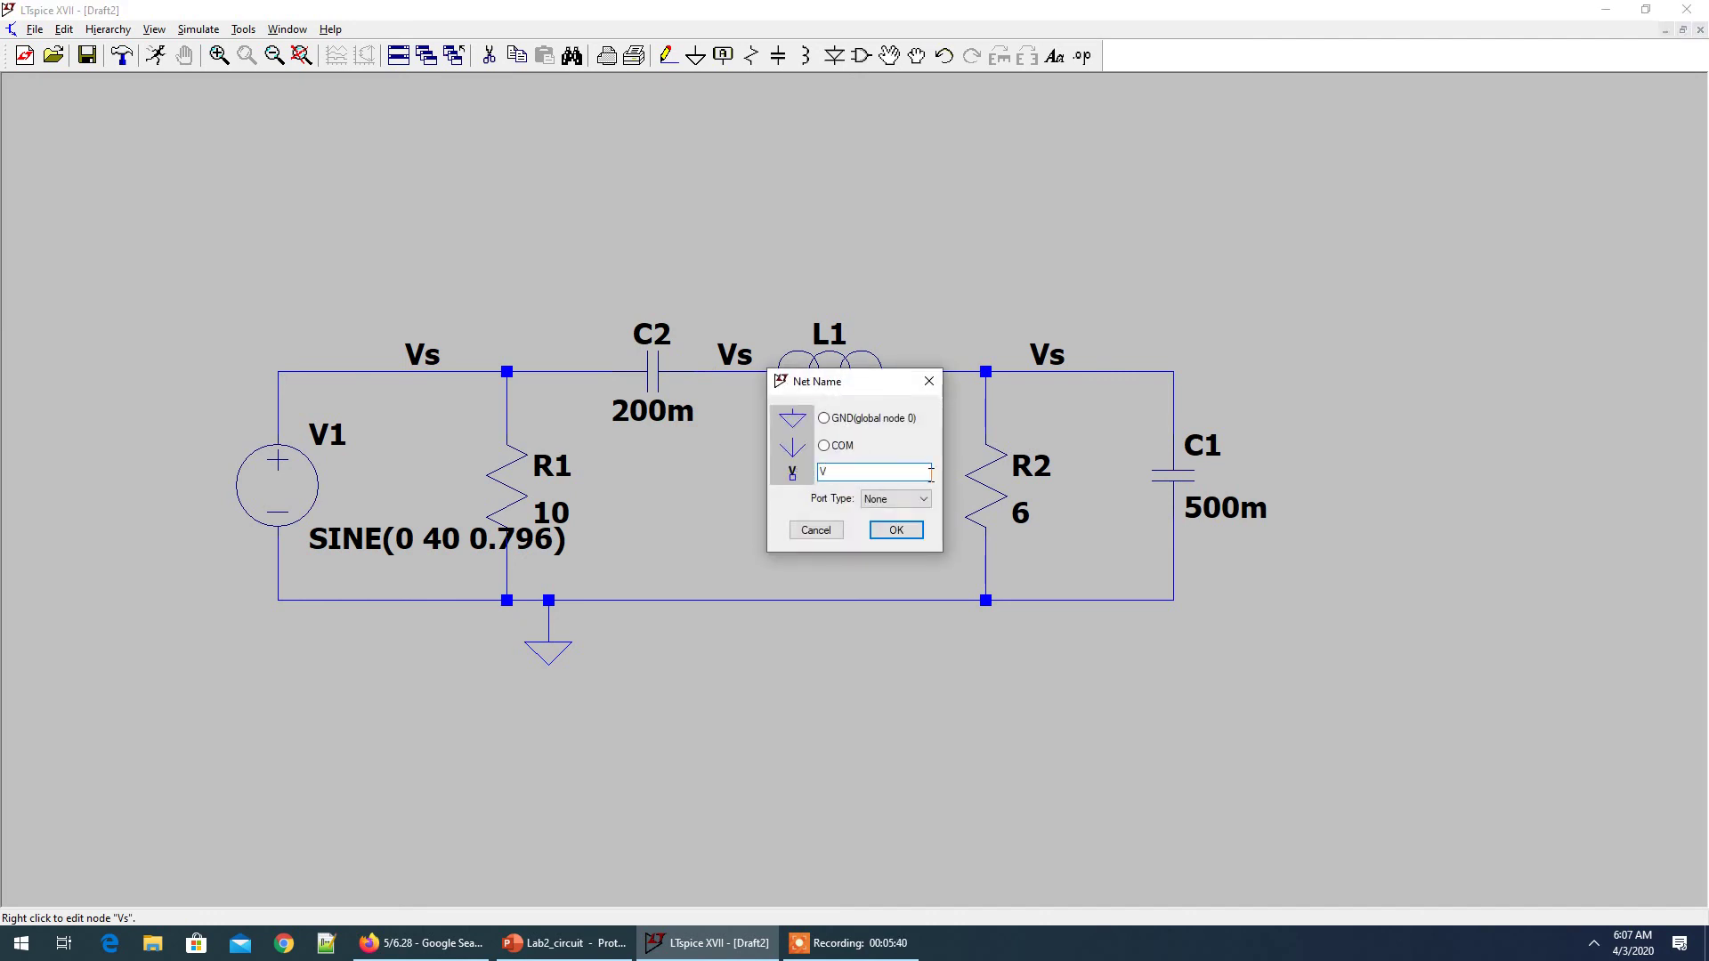
left_click(897, 530)
right_click(1047, 358)
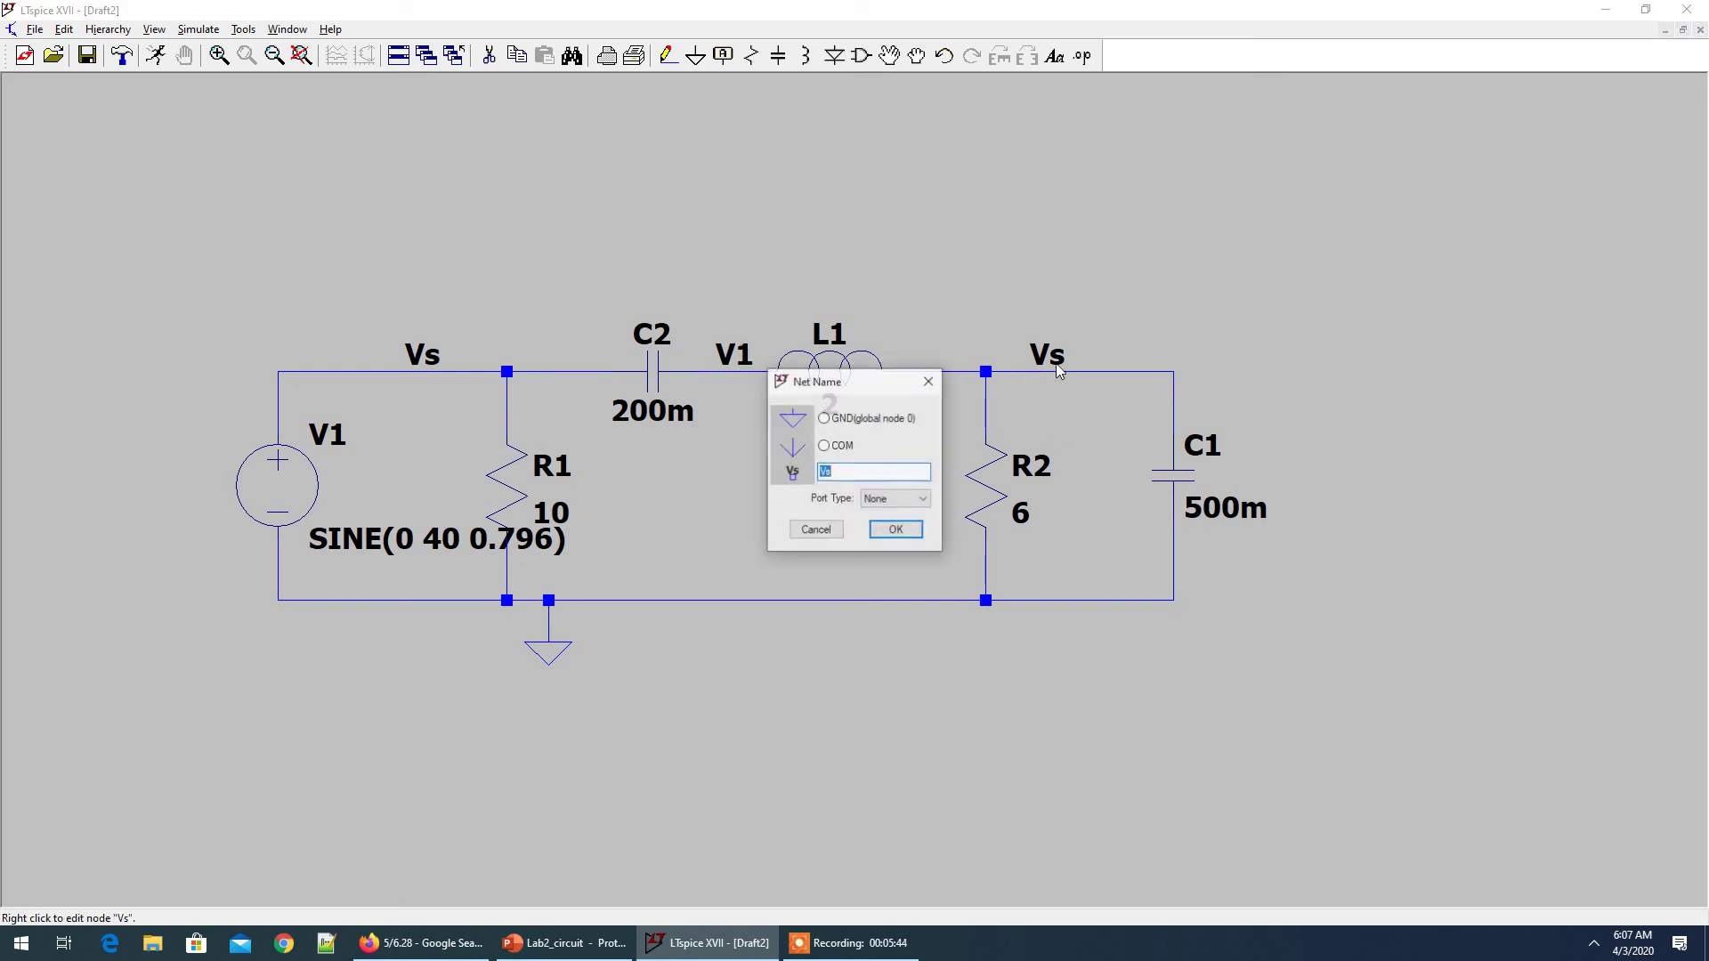
type("V")
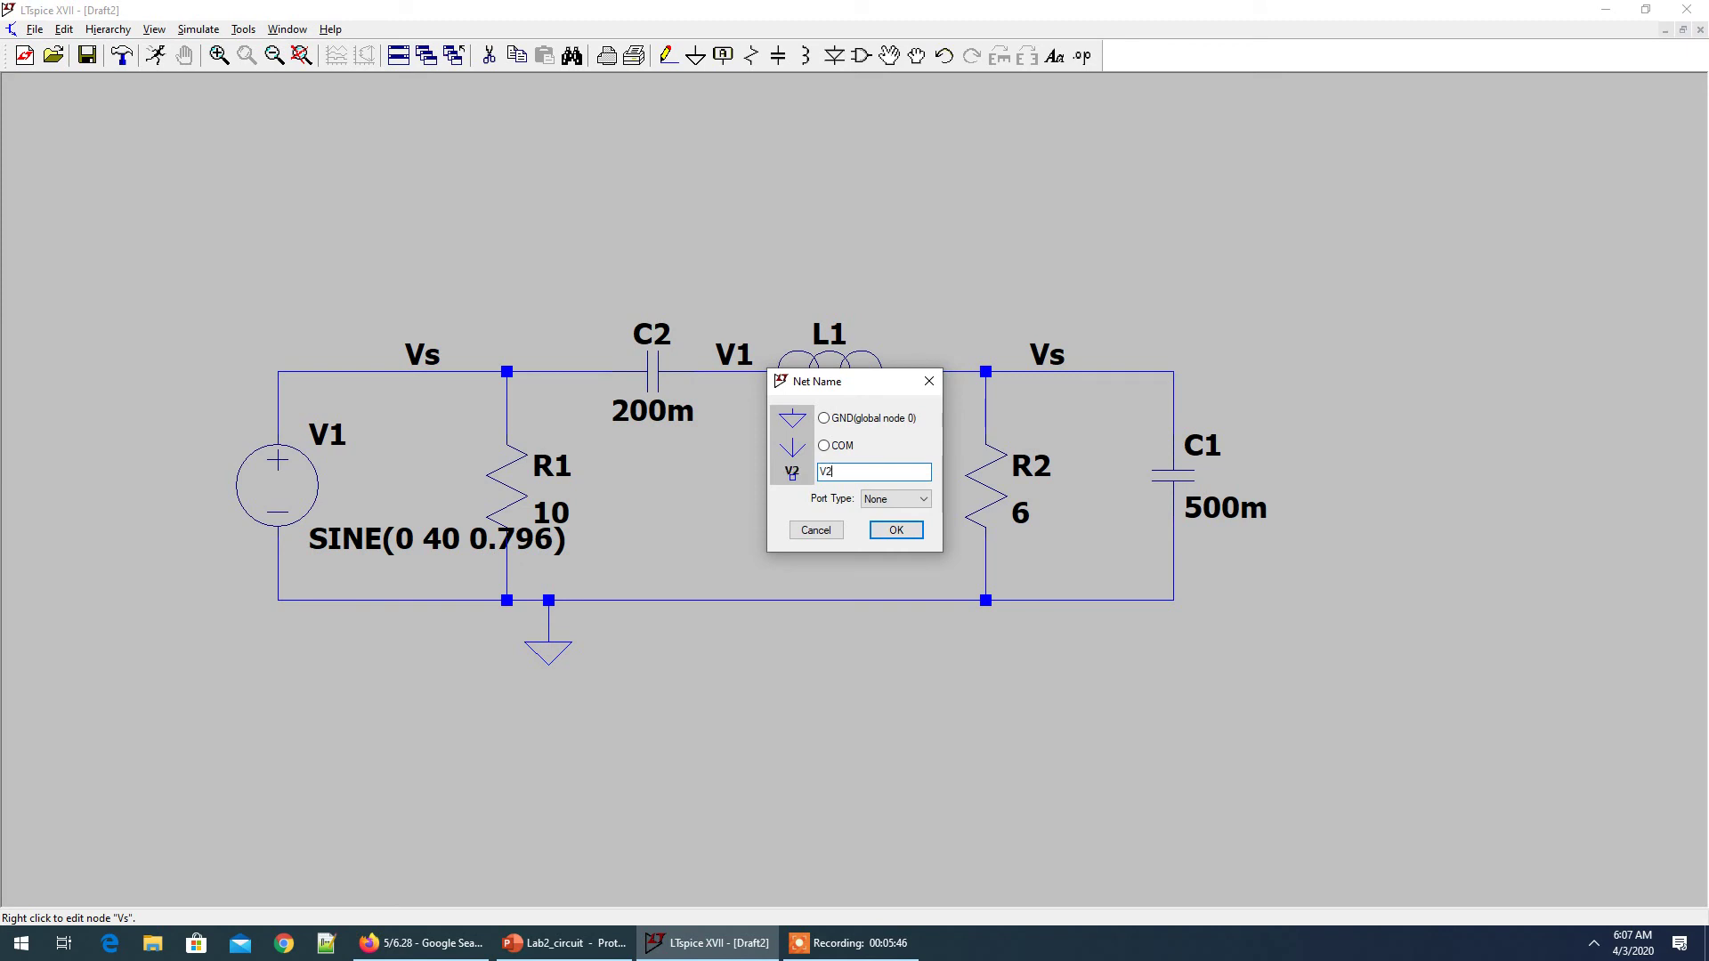
key("Return")
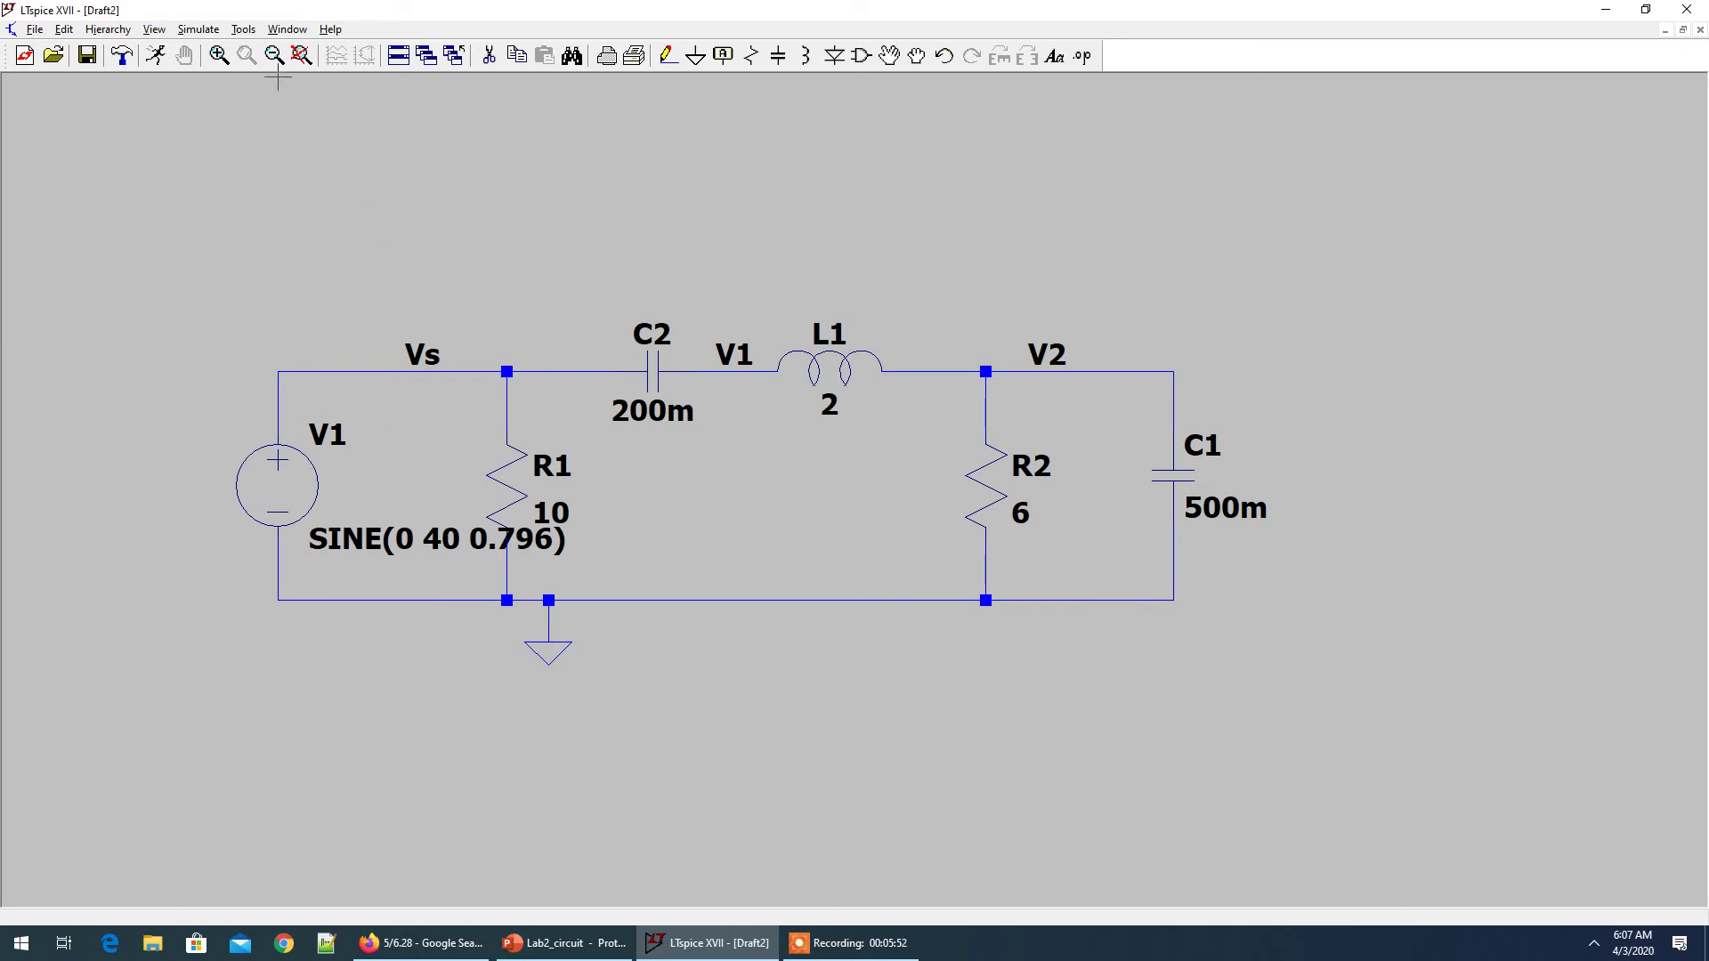
Run a transient simulation of the circuit with a stop time of 10 s
left_click(156, 56)
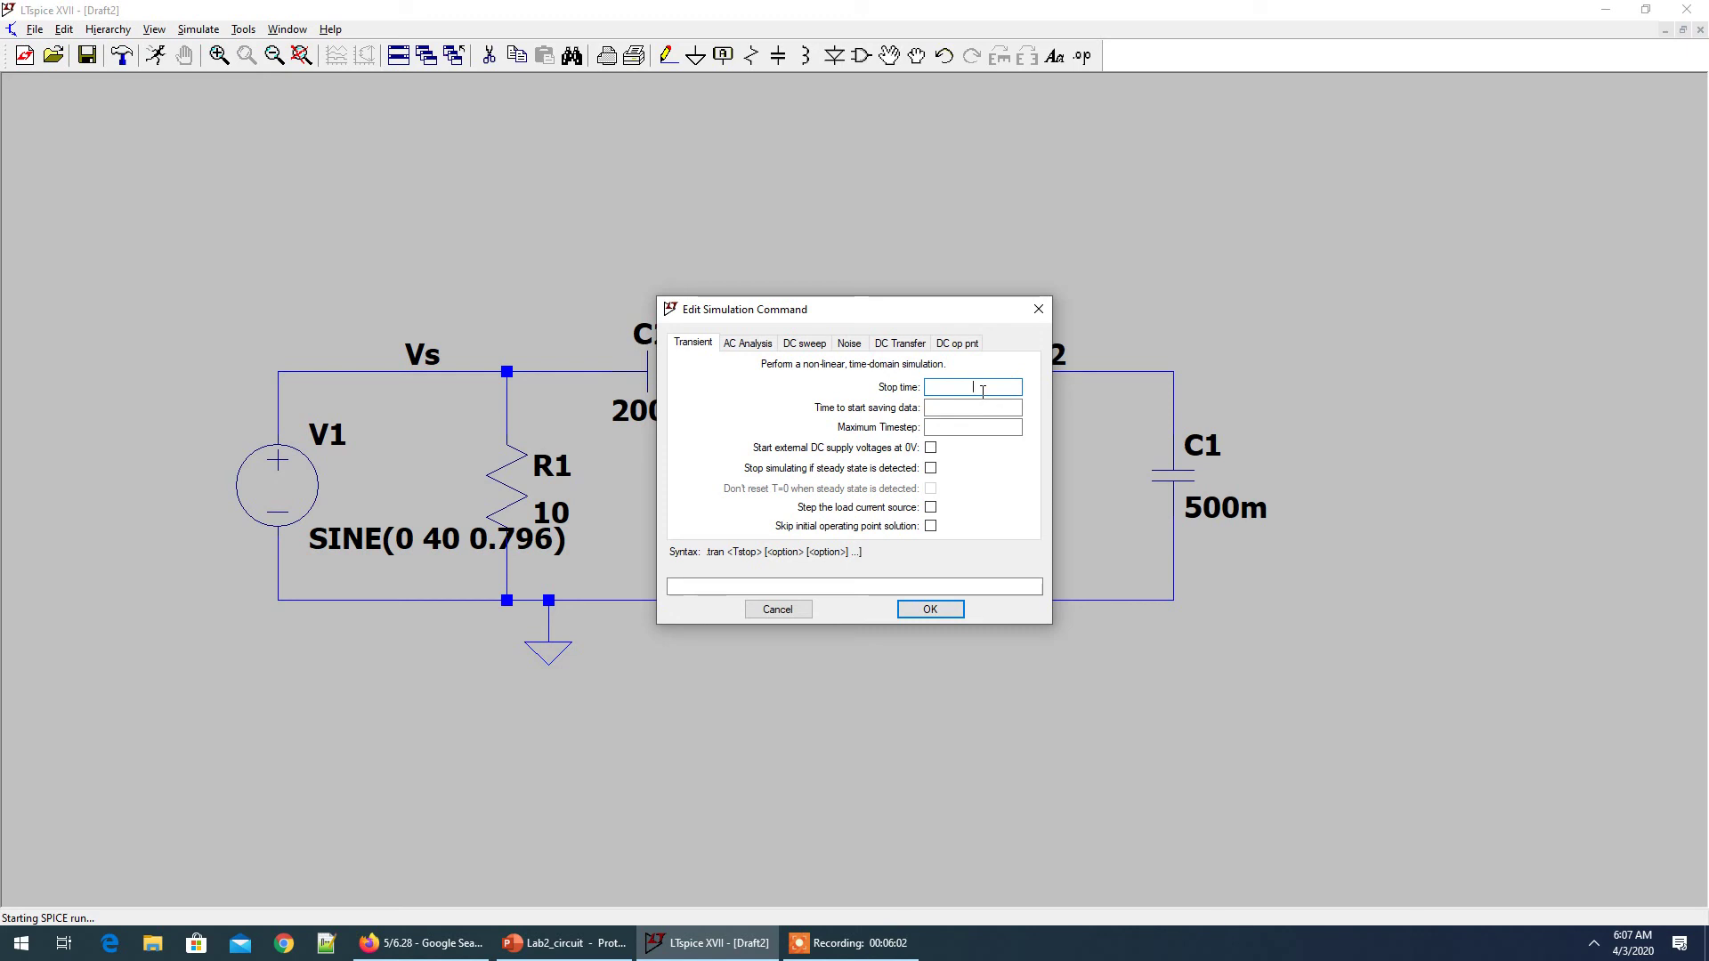
type("10")
left_click(930, 610)
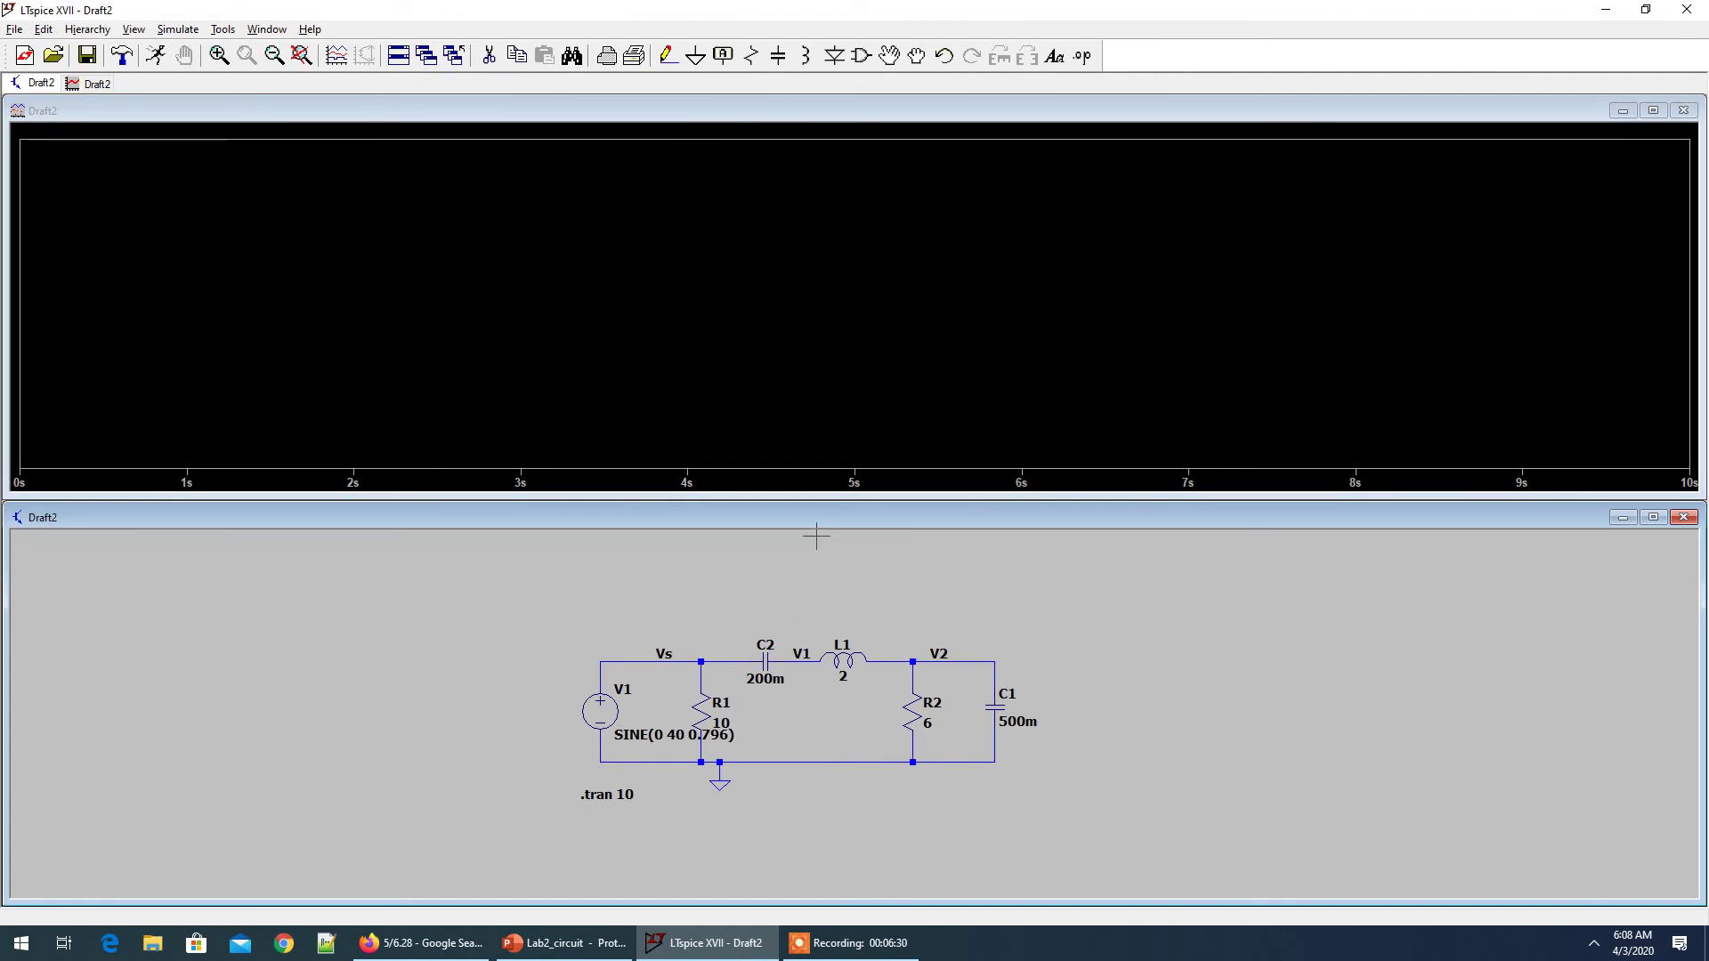
Enlarge the waveform window, shrink the schematic window beneath it, and fit the circuit to its window
left_click_drag(820, 495, 839, 600)
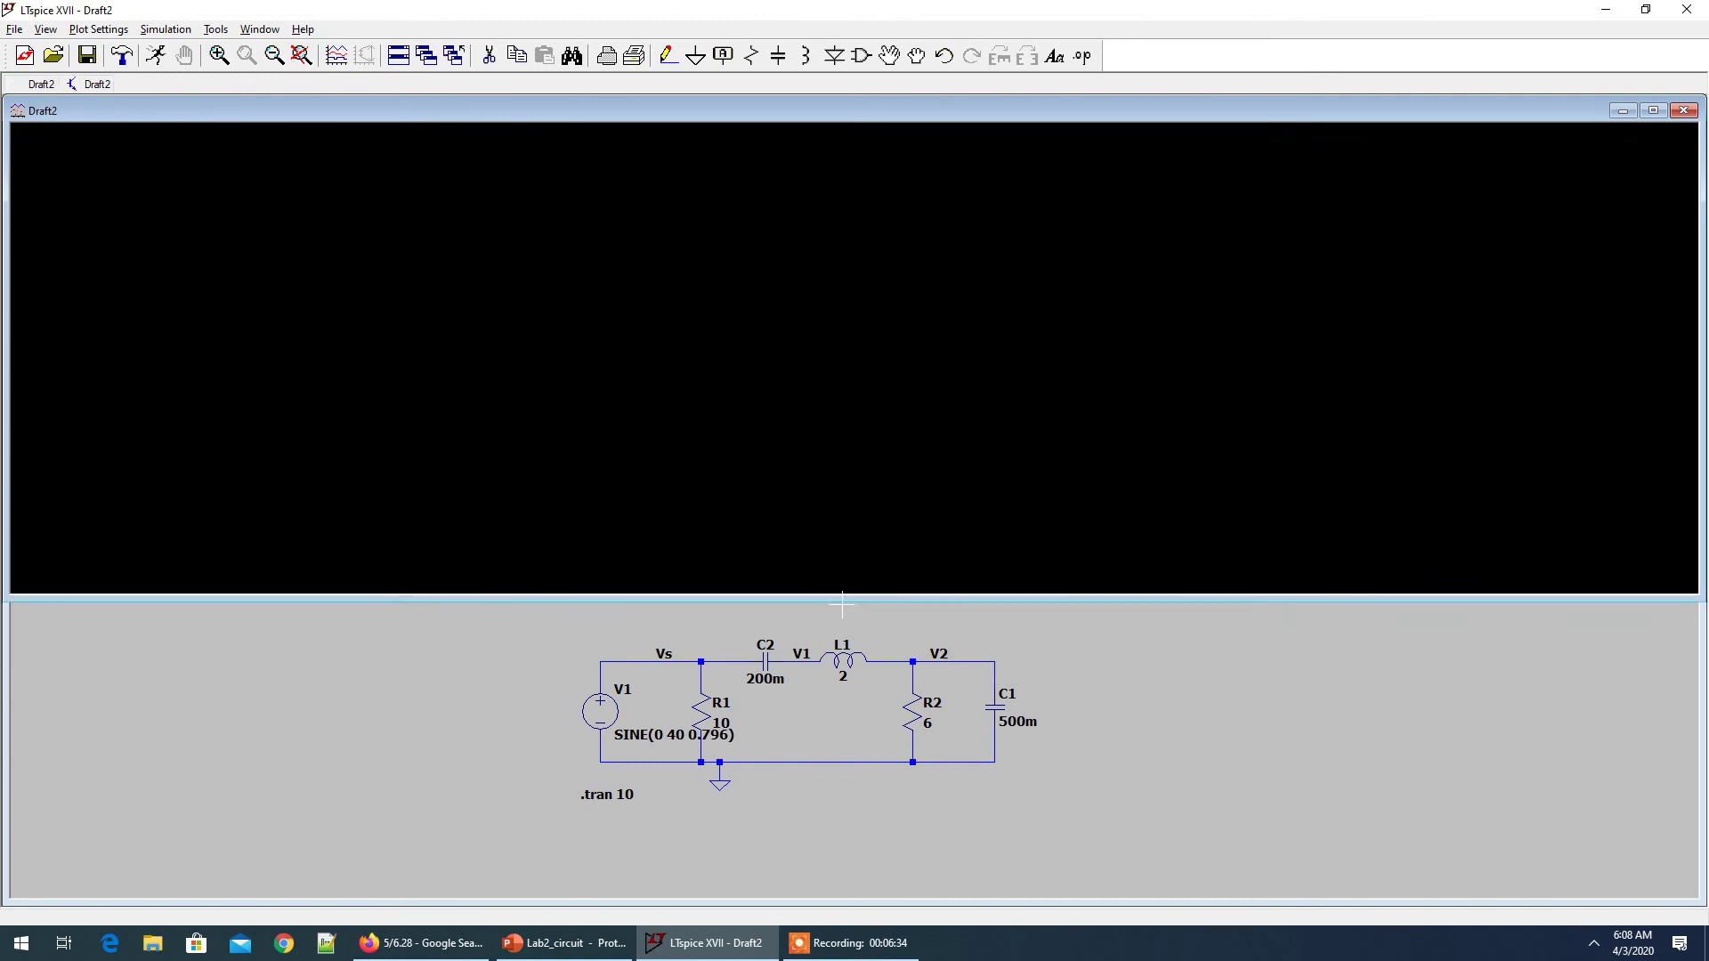
left_click(884, 623)
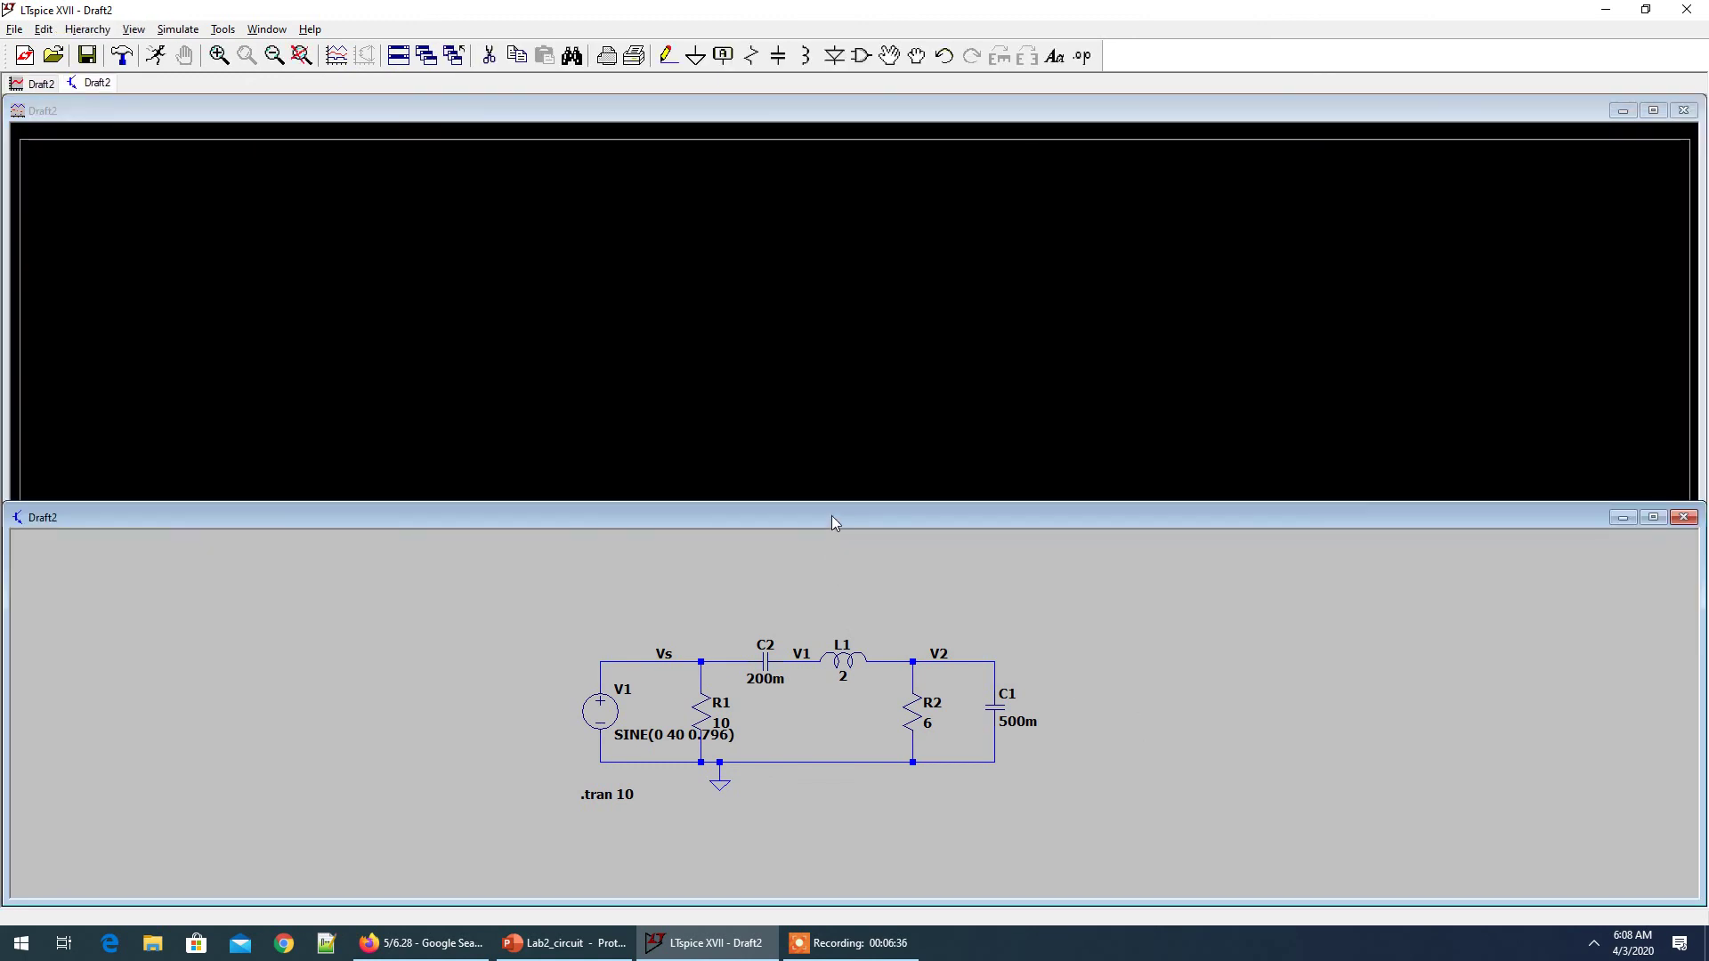
left_click_drag(831, 502, 835, 666)
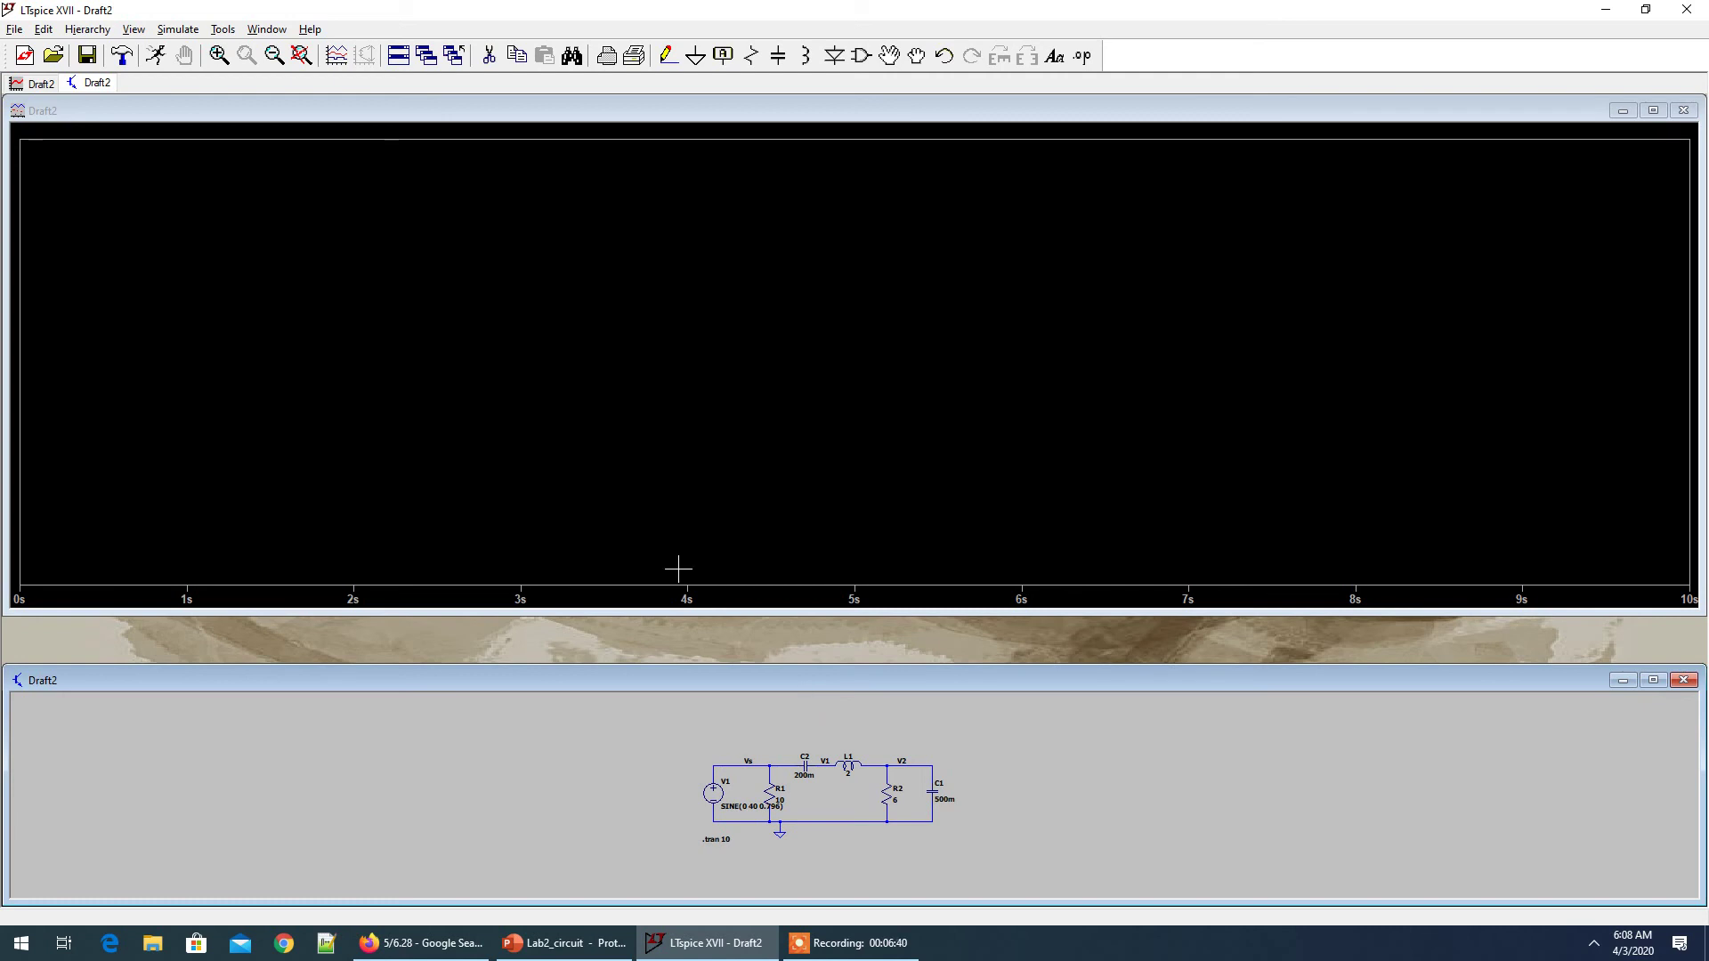
left_click(302, 55)
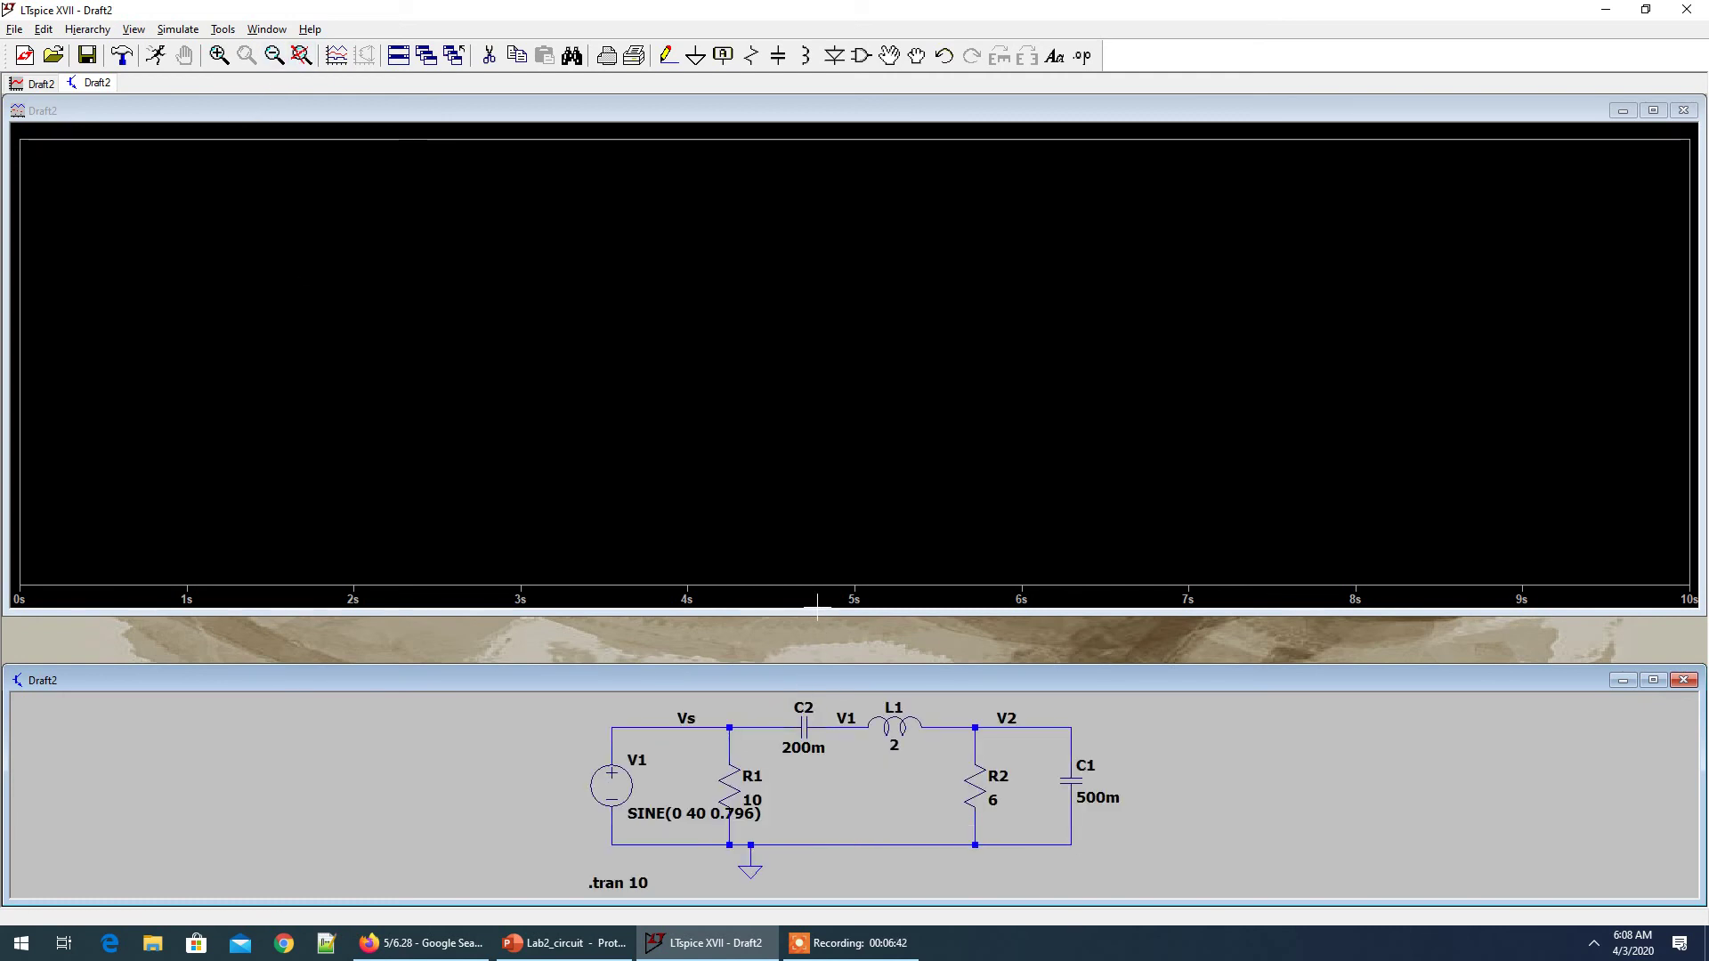
left_click_drag(817, 611, 819, 660)
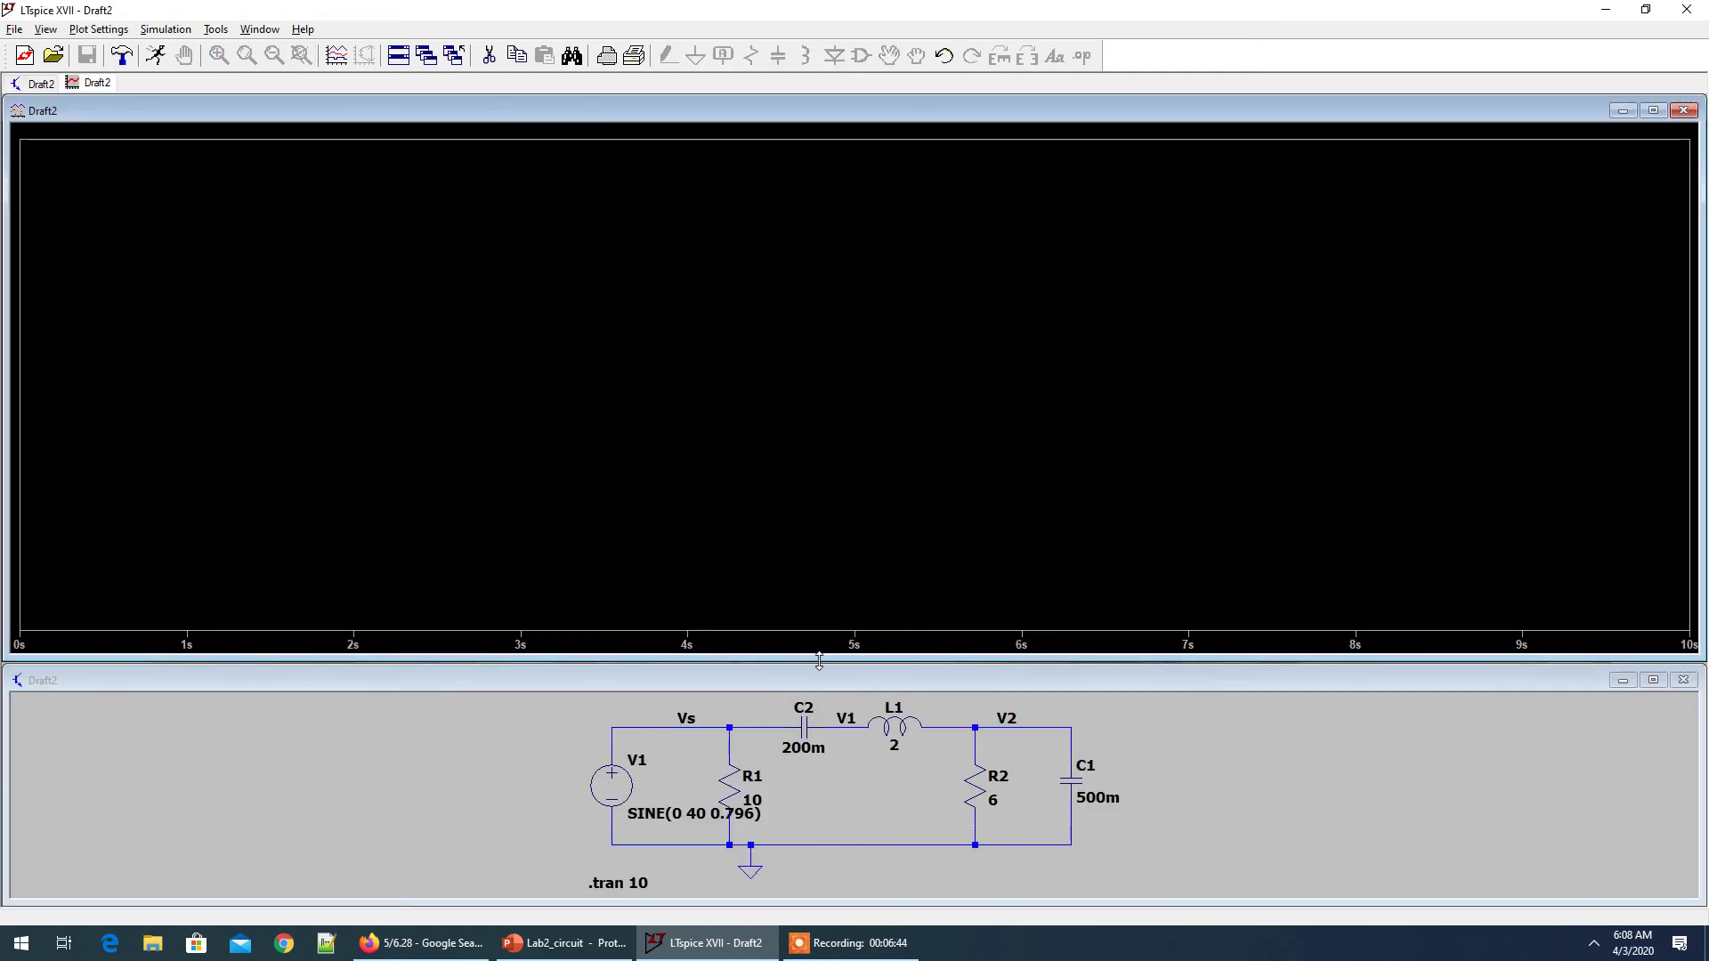
left_click_drag(821, 659, 819, 618)
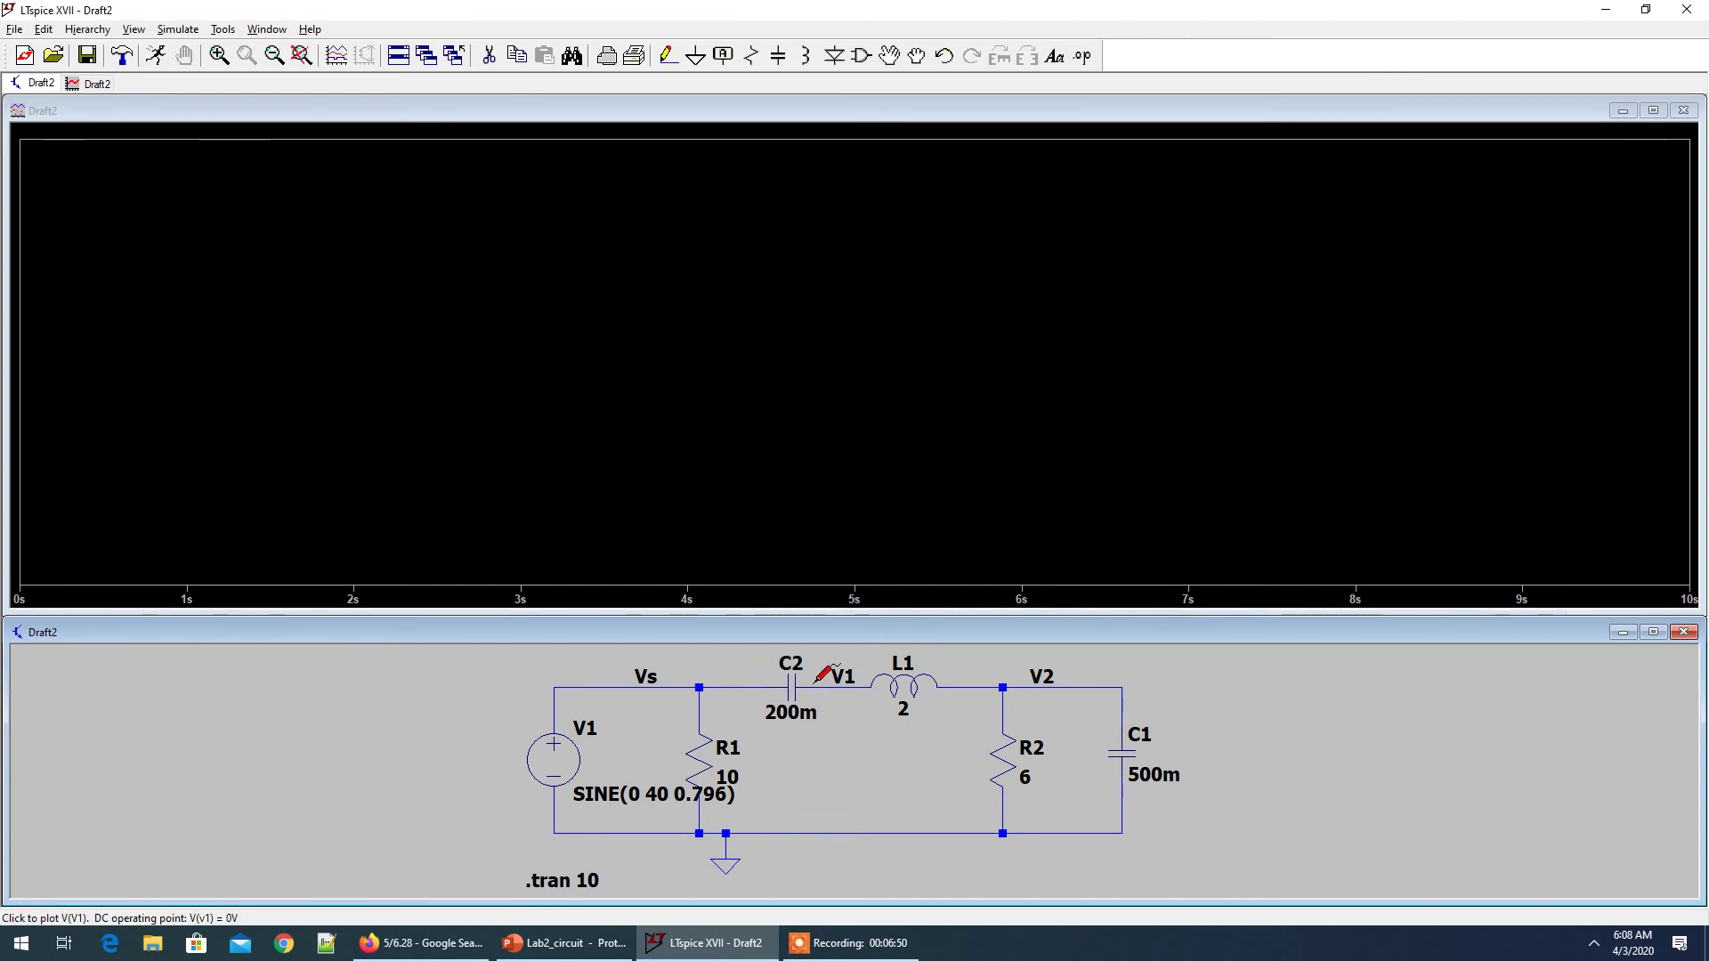
Rerun the simulation and plot the Vs node voltage and V1's current, keeping only V1's current in the plot
left_click(157, 59)
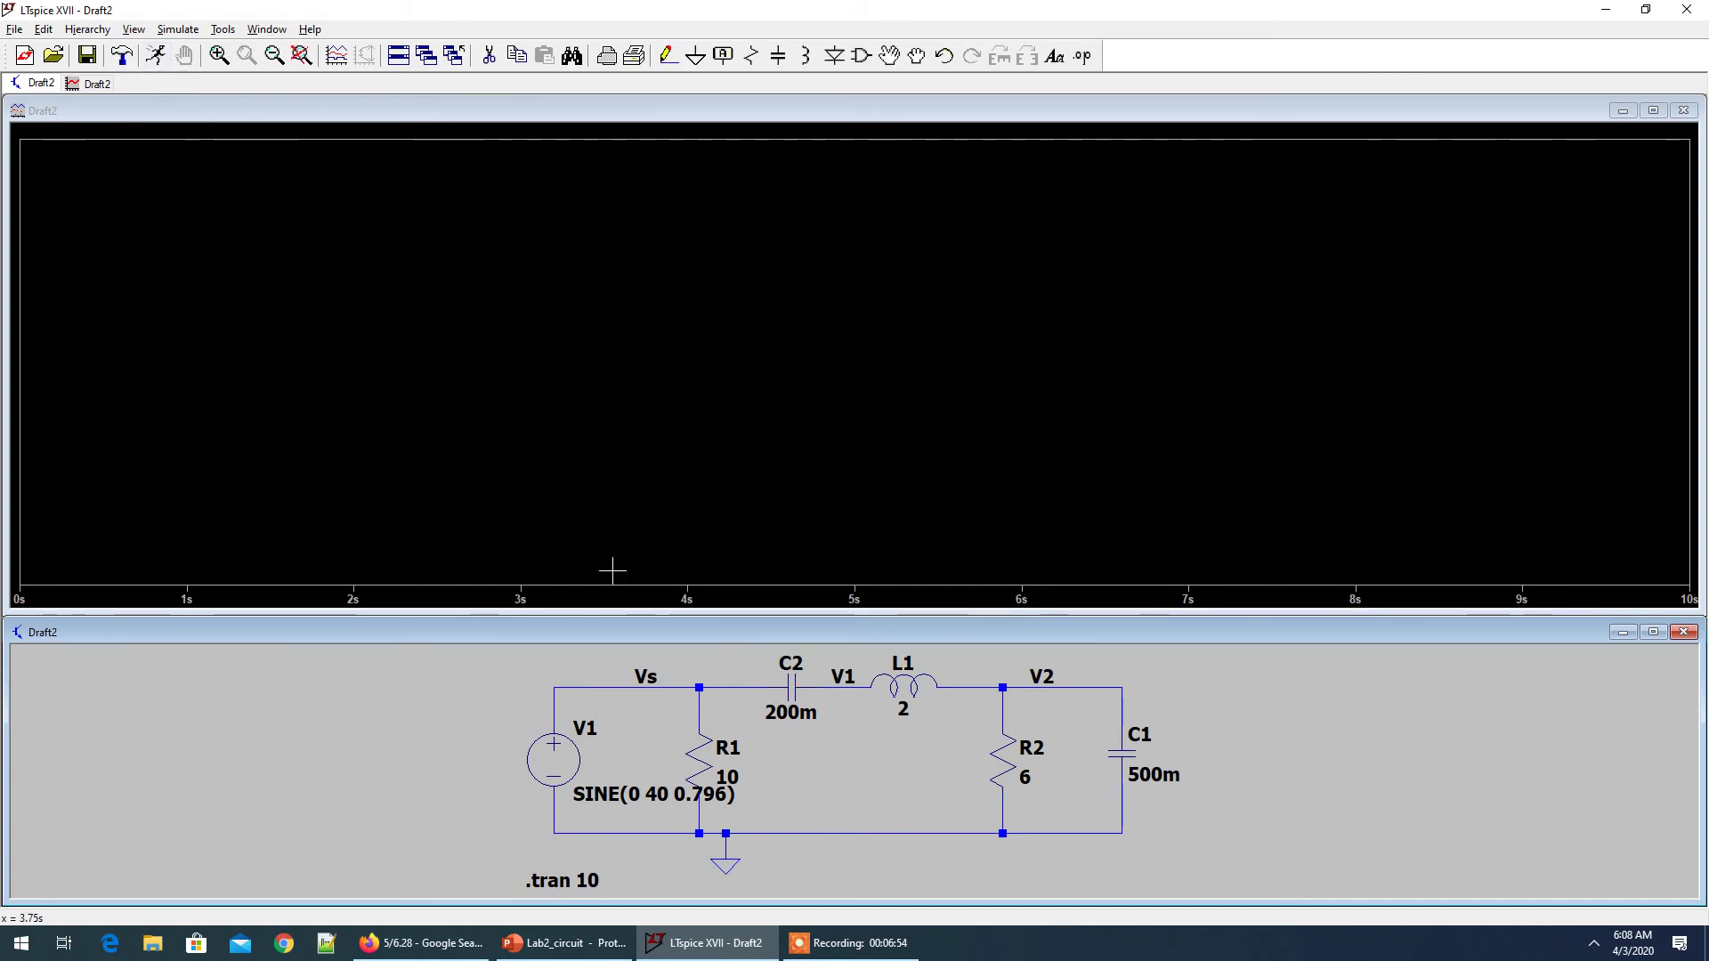
left_click(581, 689)
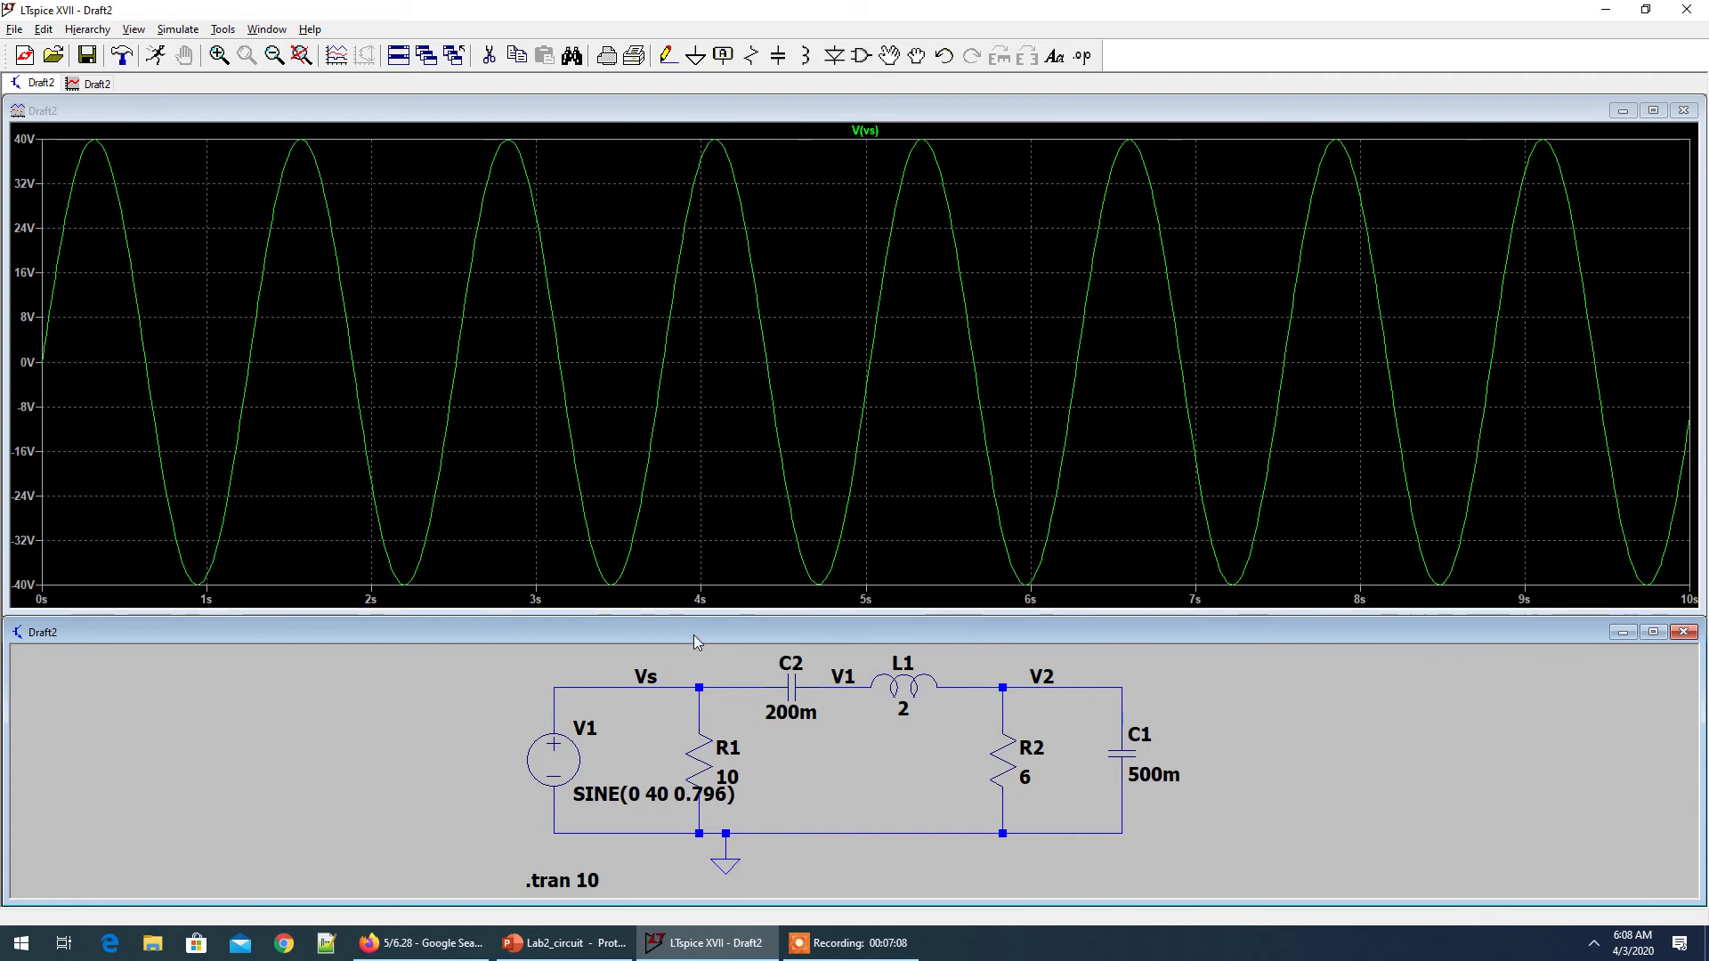
left_click(575, 763)
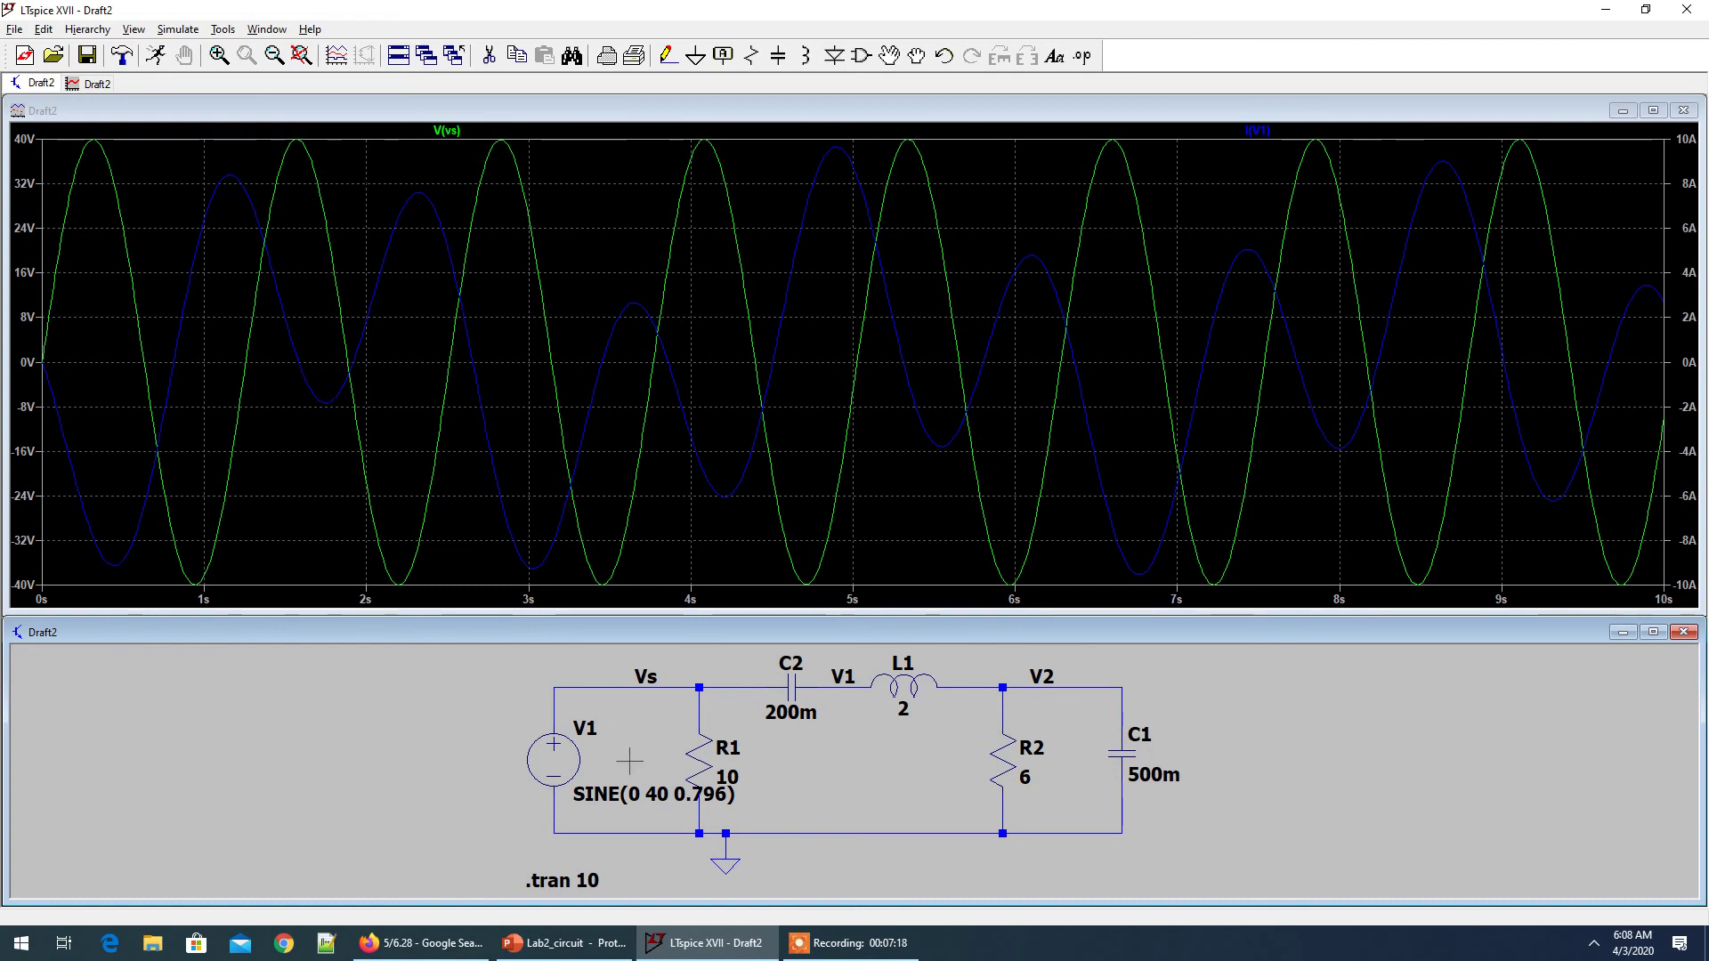
left_click(559, 763)
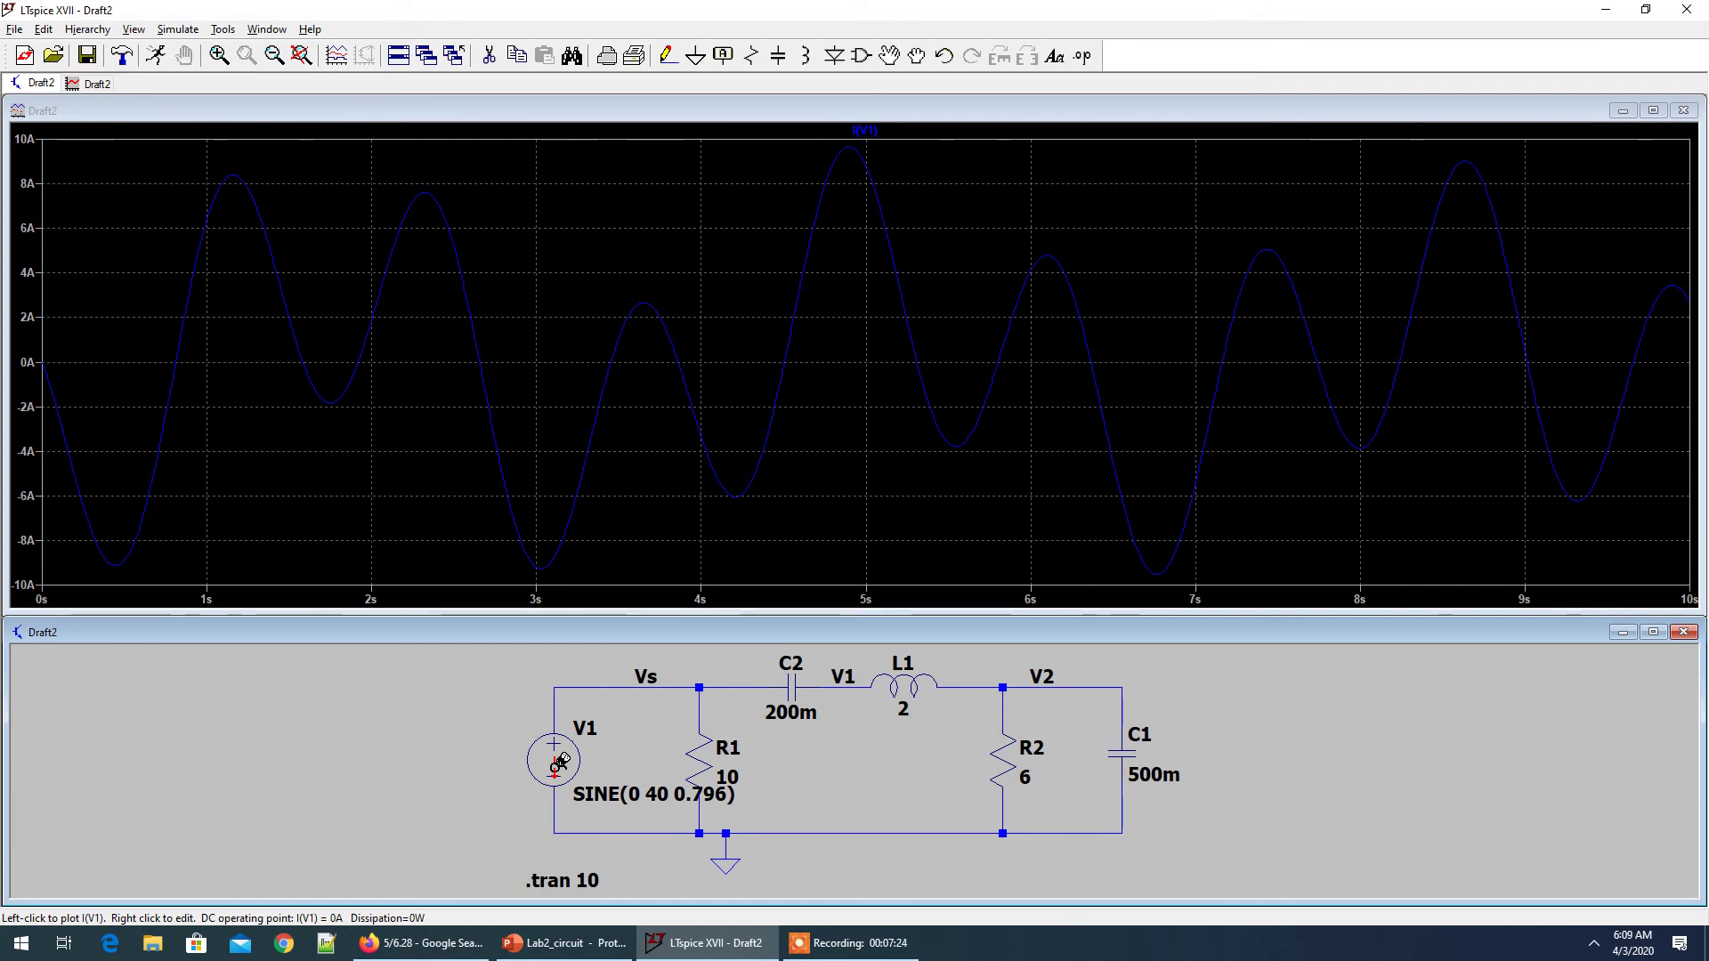
Add the currents through R1, C2, L1 and C1 and the voltage at node V2 to the plot
left_click(710, 764)
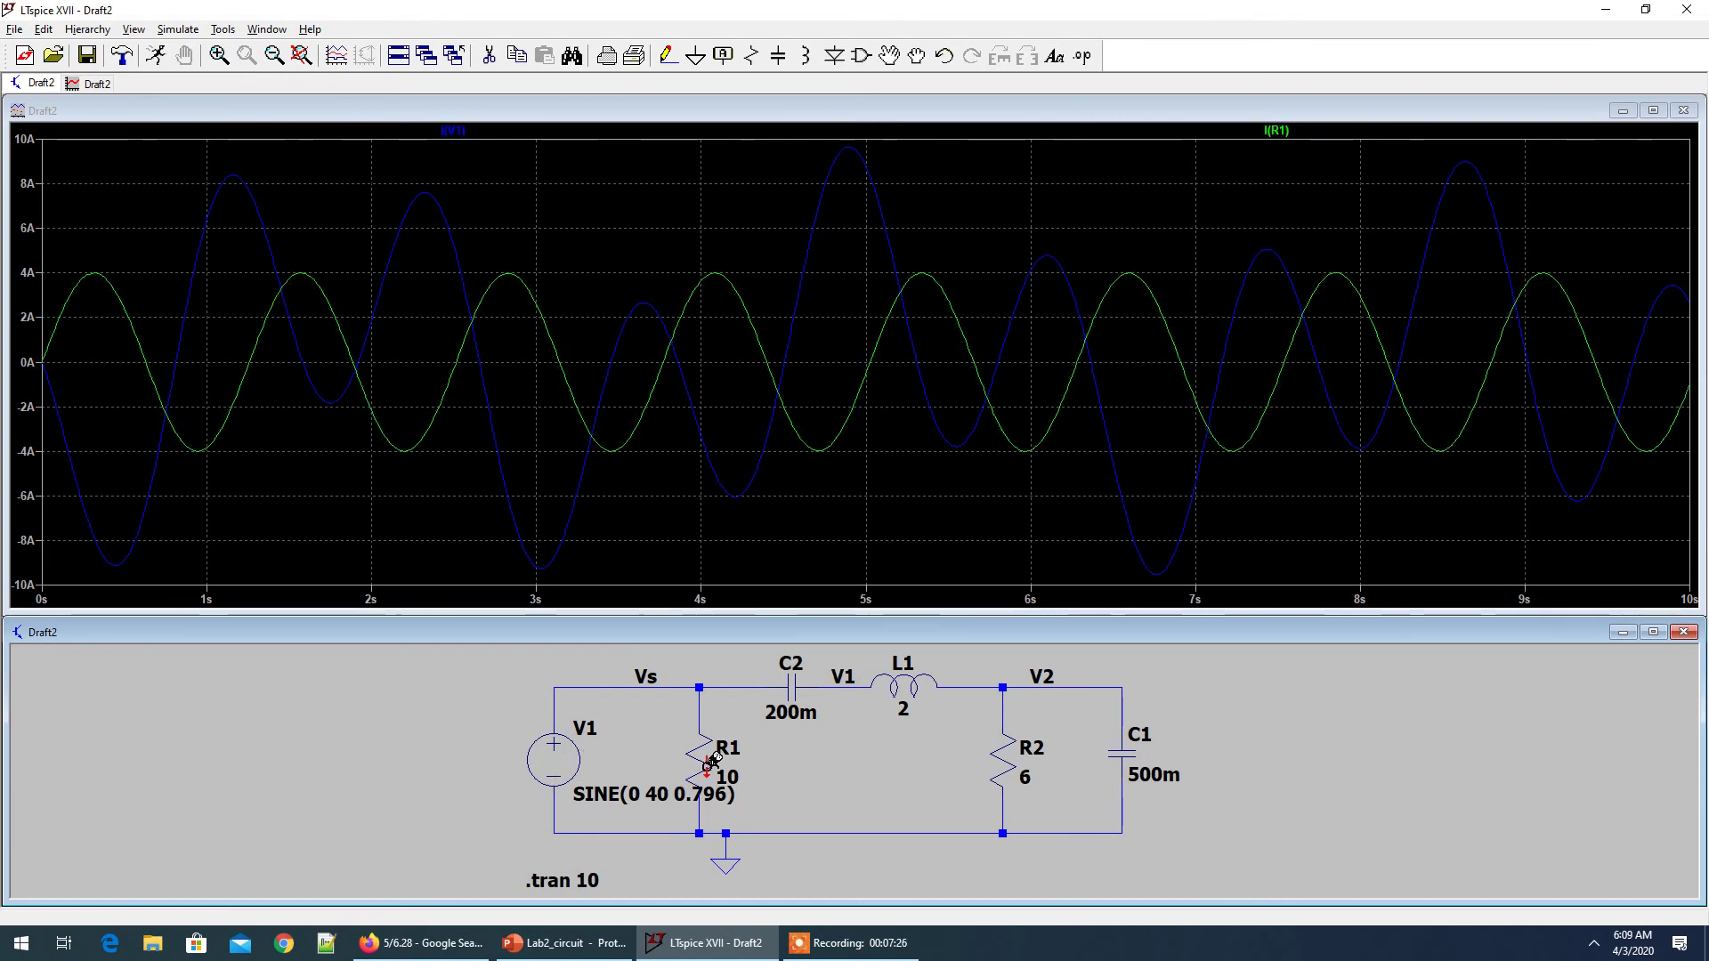
left_click(792, 681)
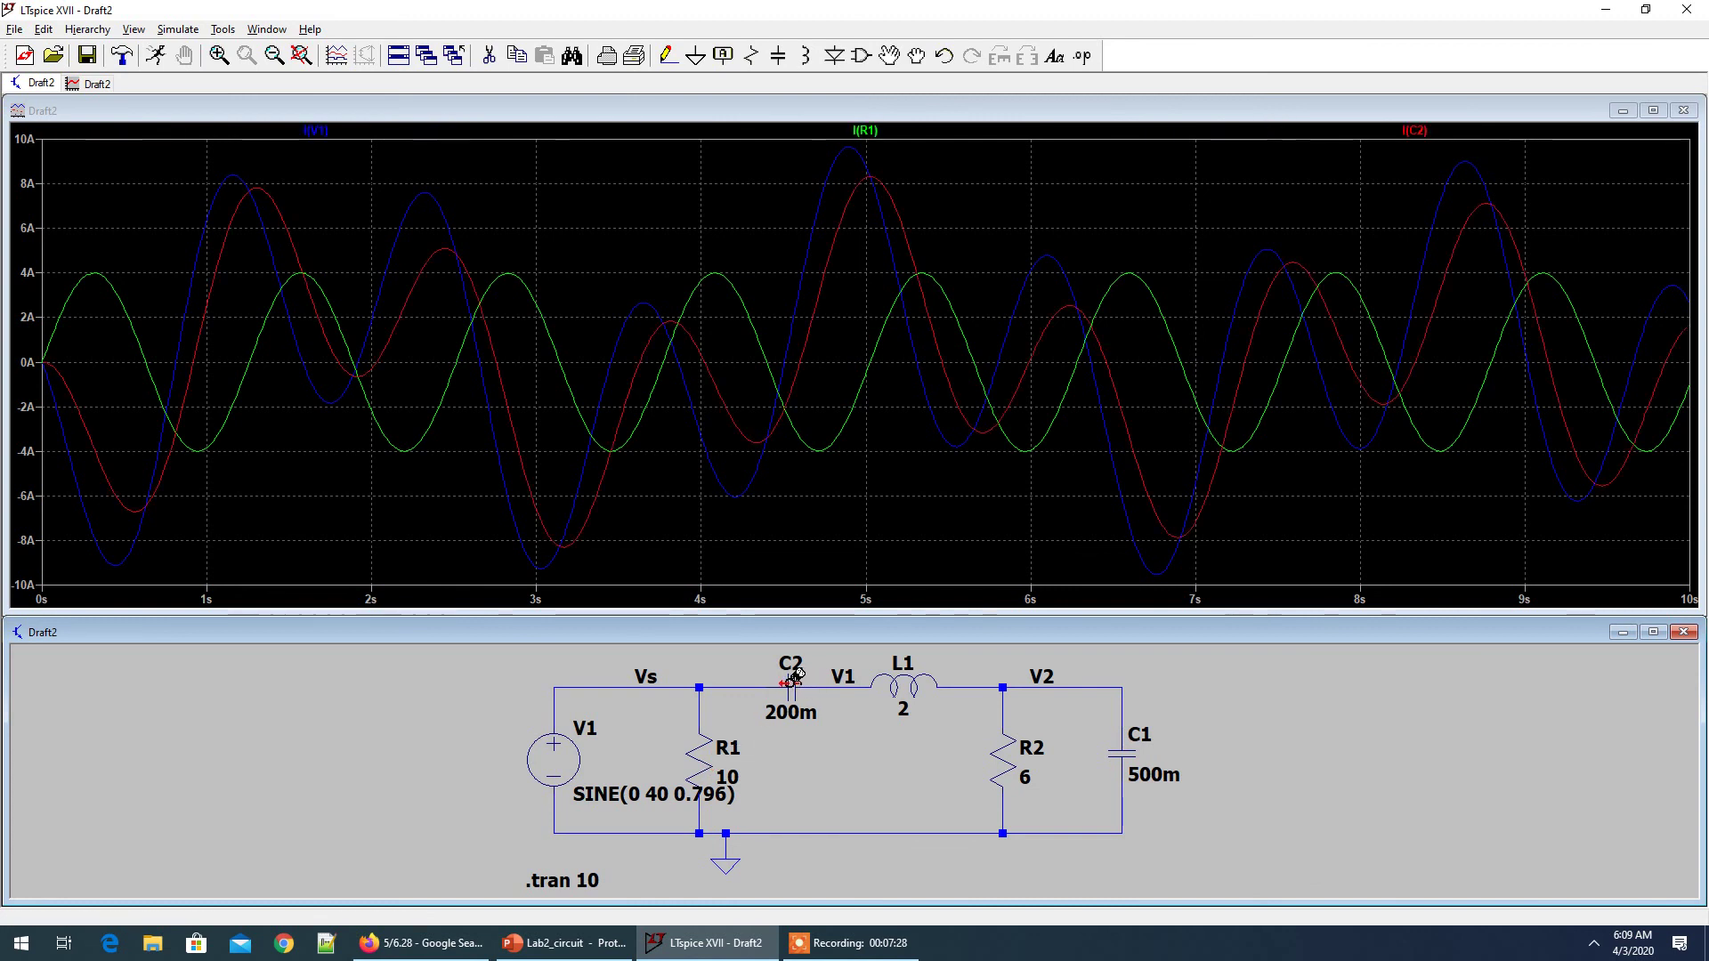
left_click(905, 682)
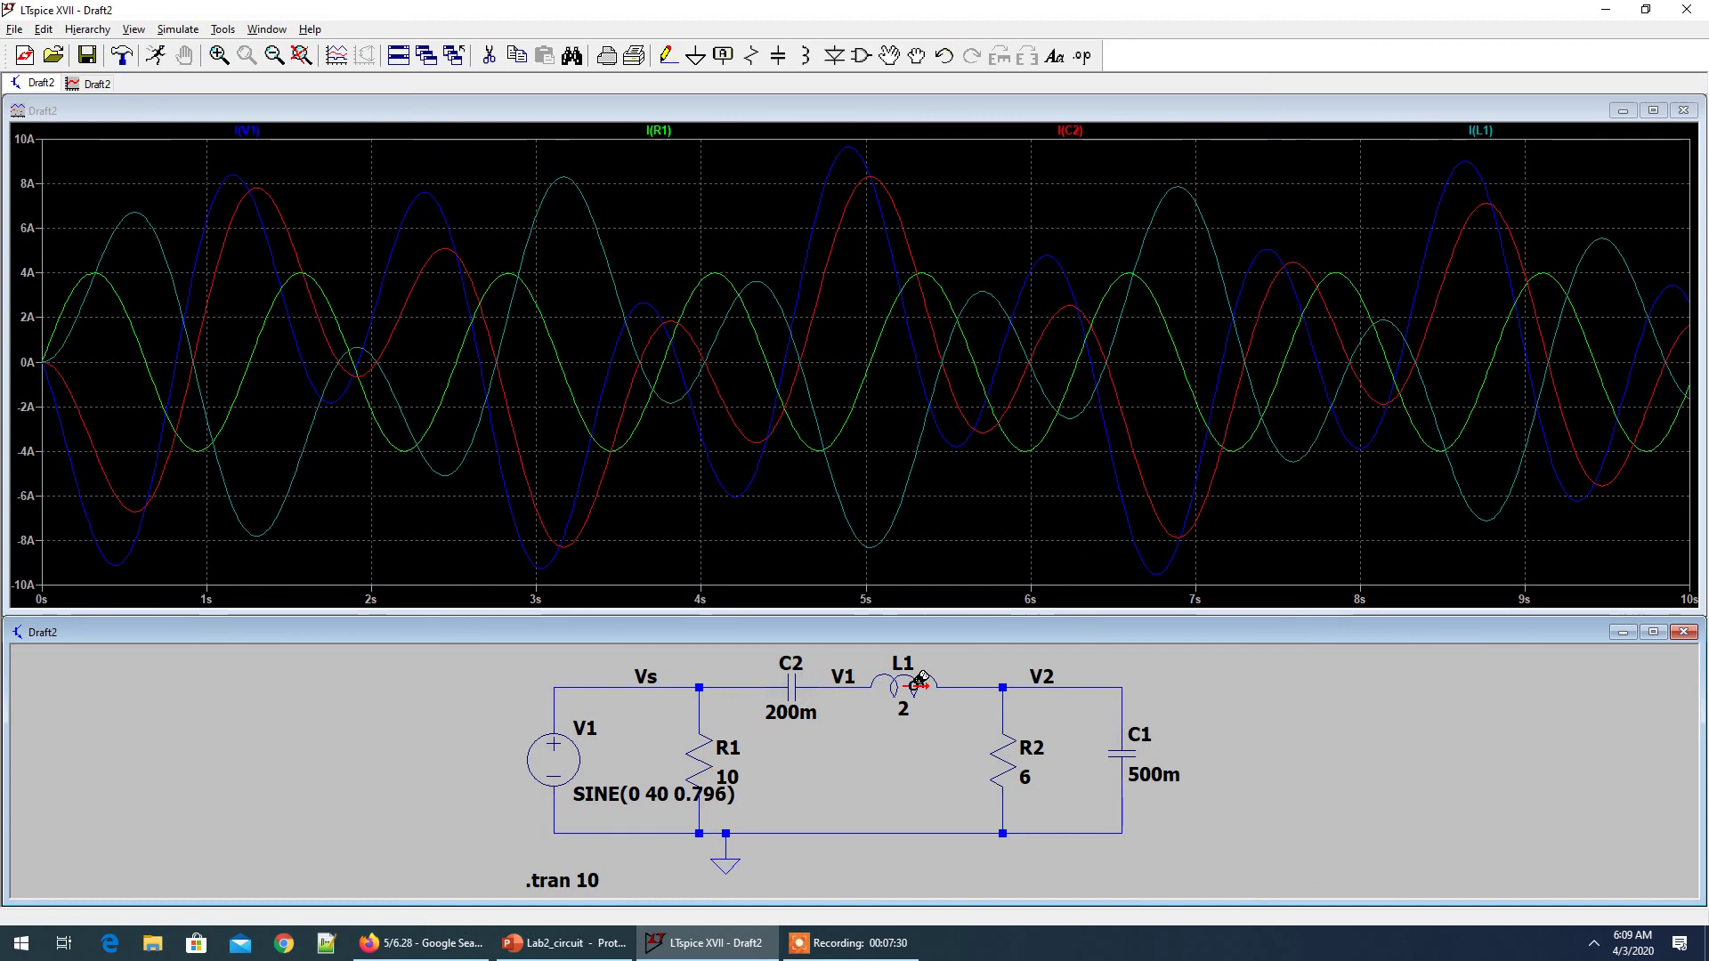
left_click(1122, 752)
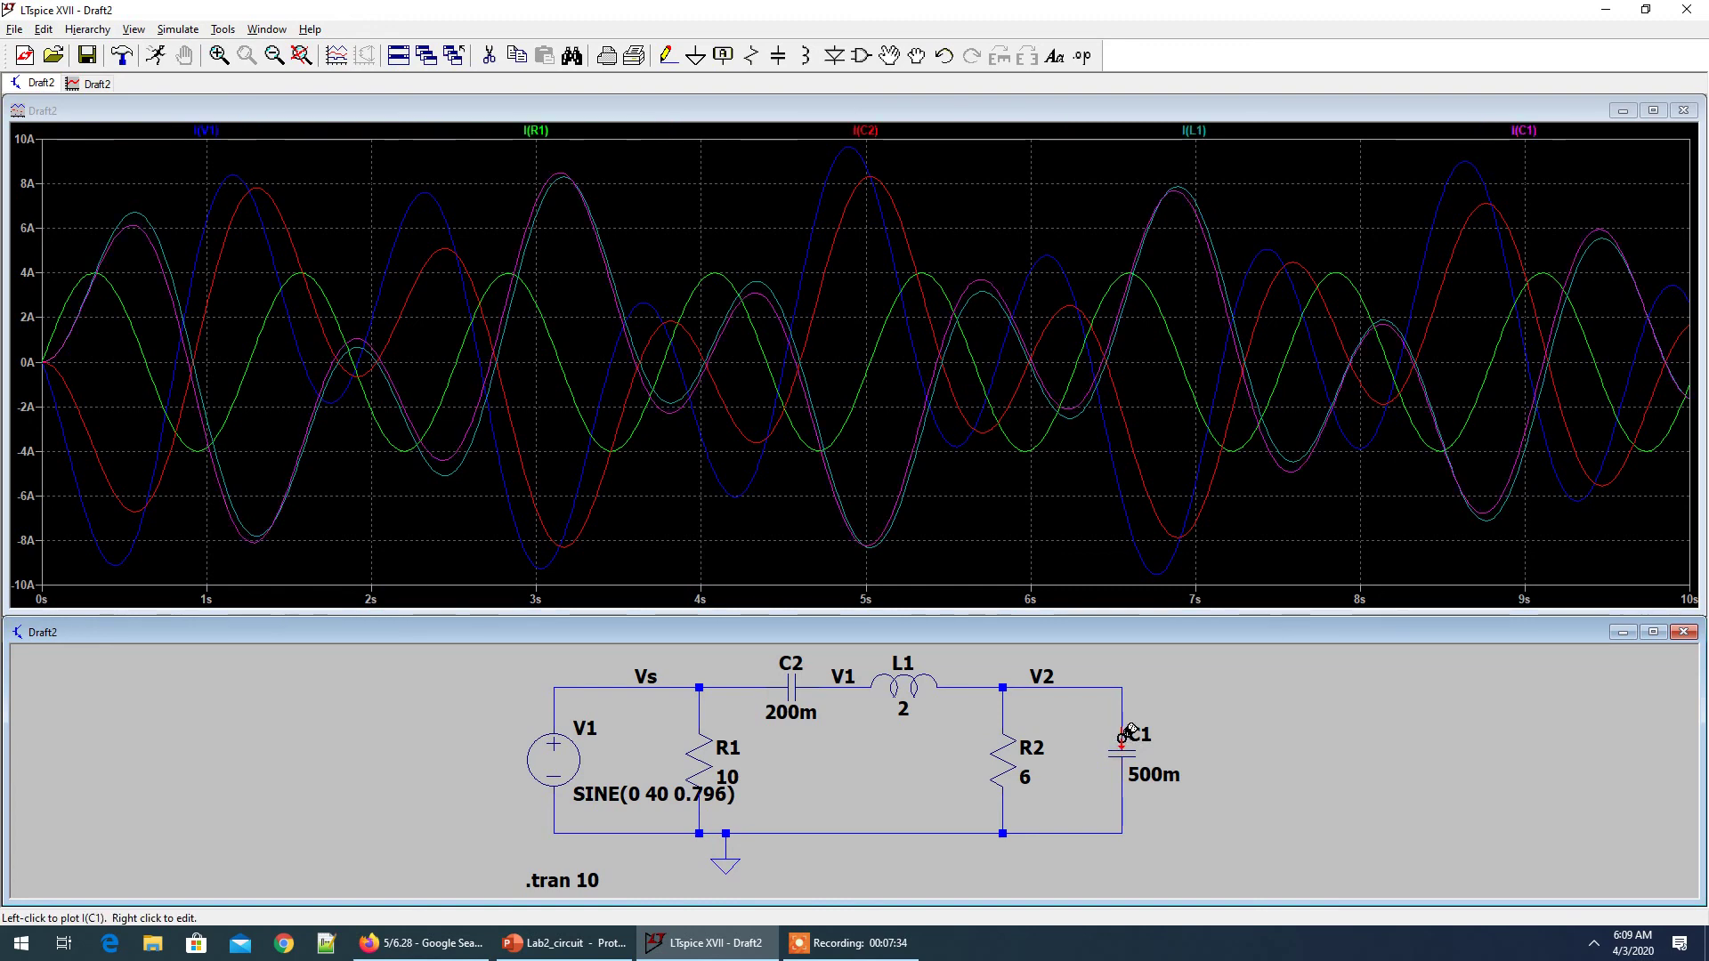
left_click(1015, 688)
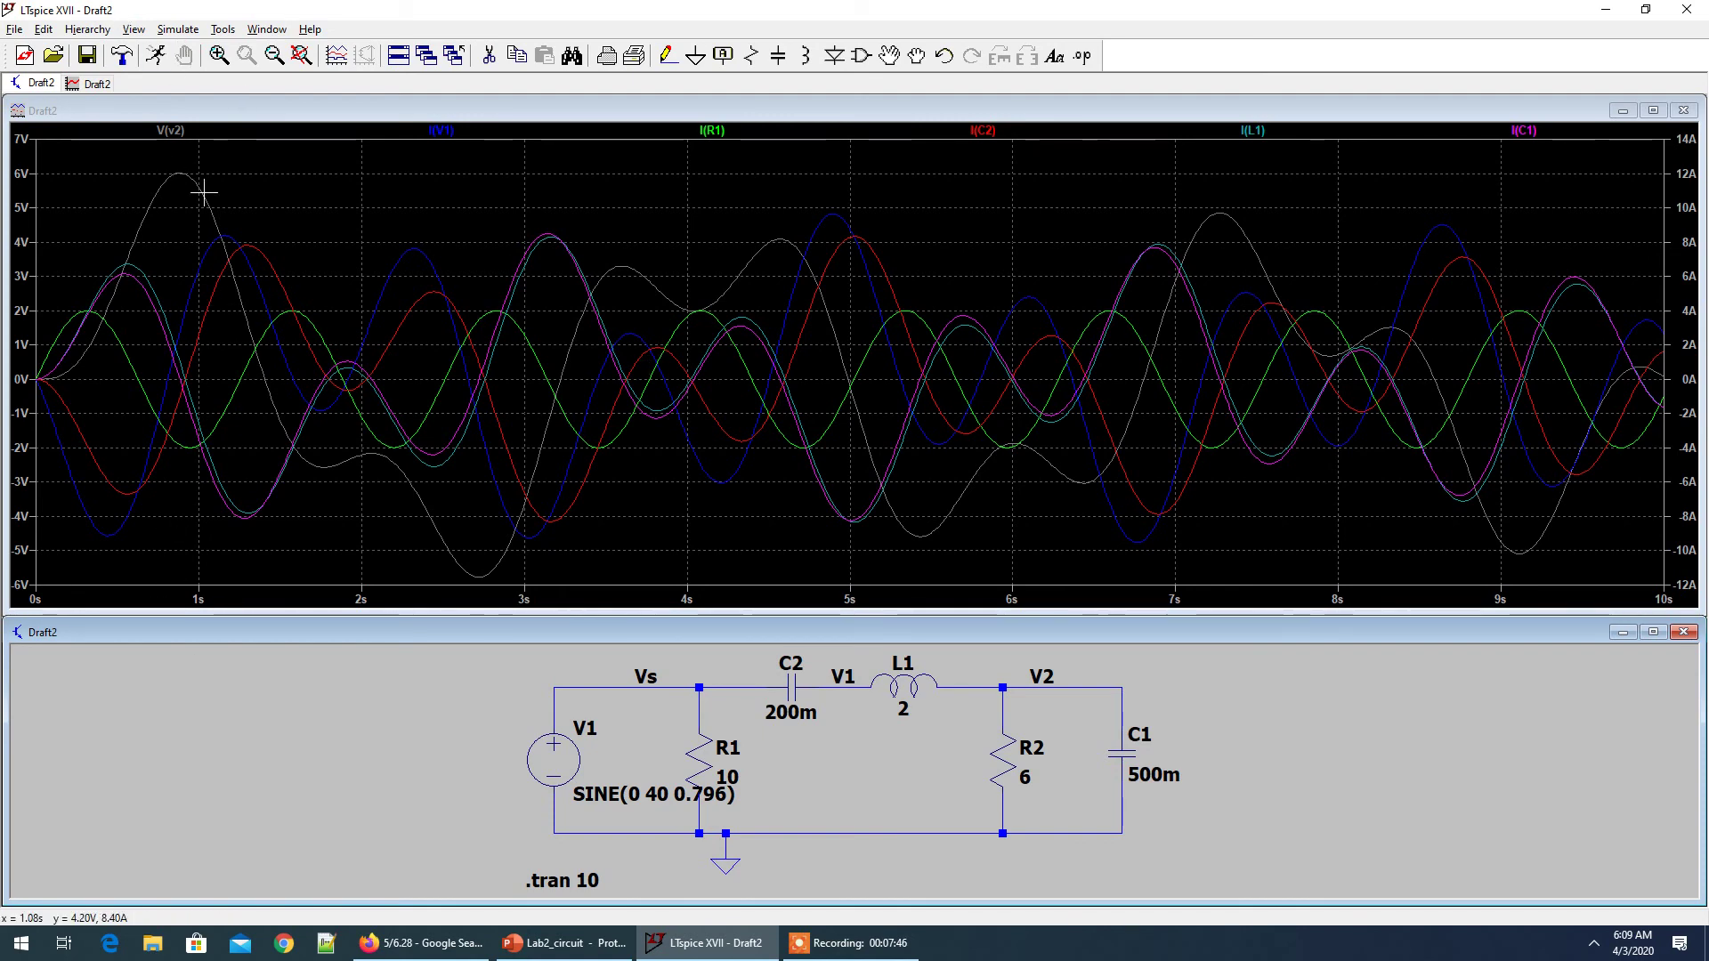
Set the transient simulation's stop time to 100 s and rerun it
left_click(175, 29)
left_click(209, 202)
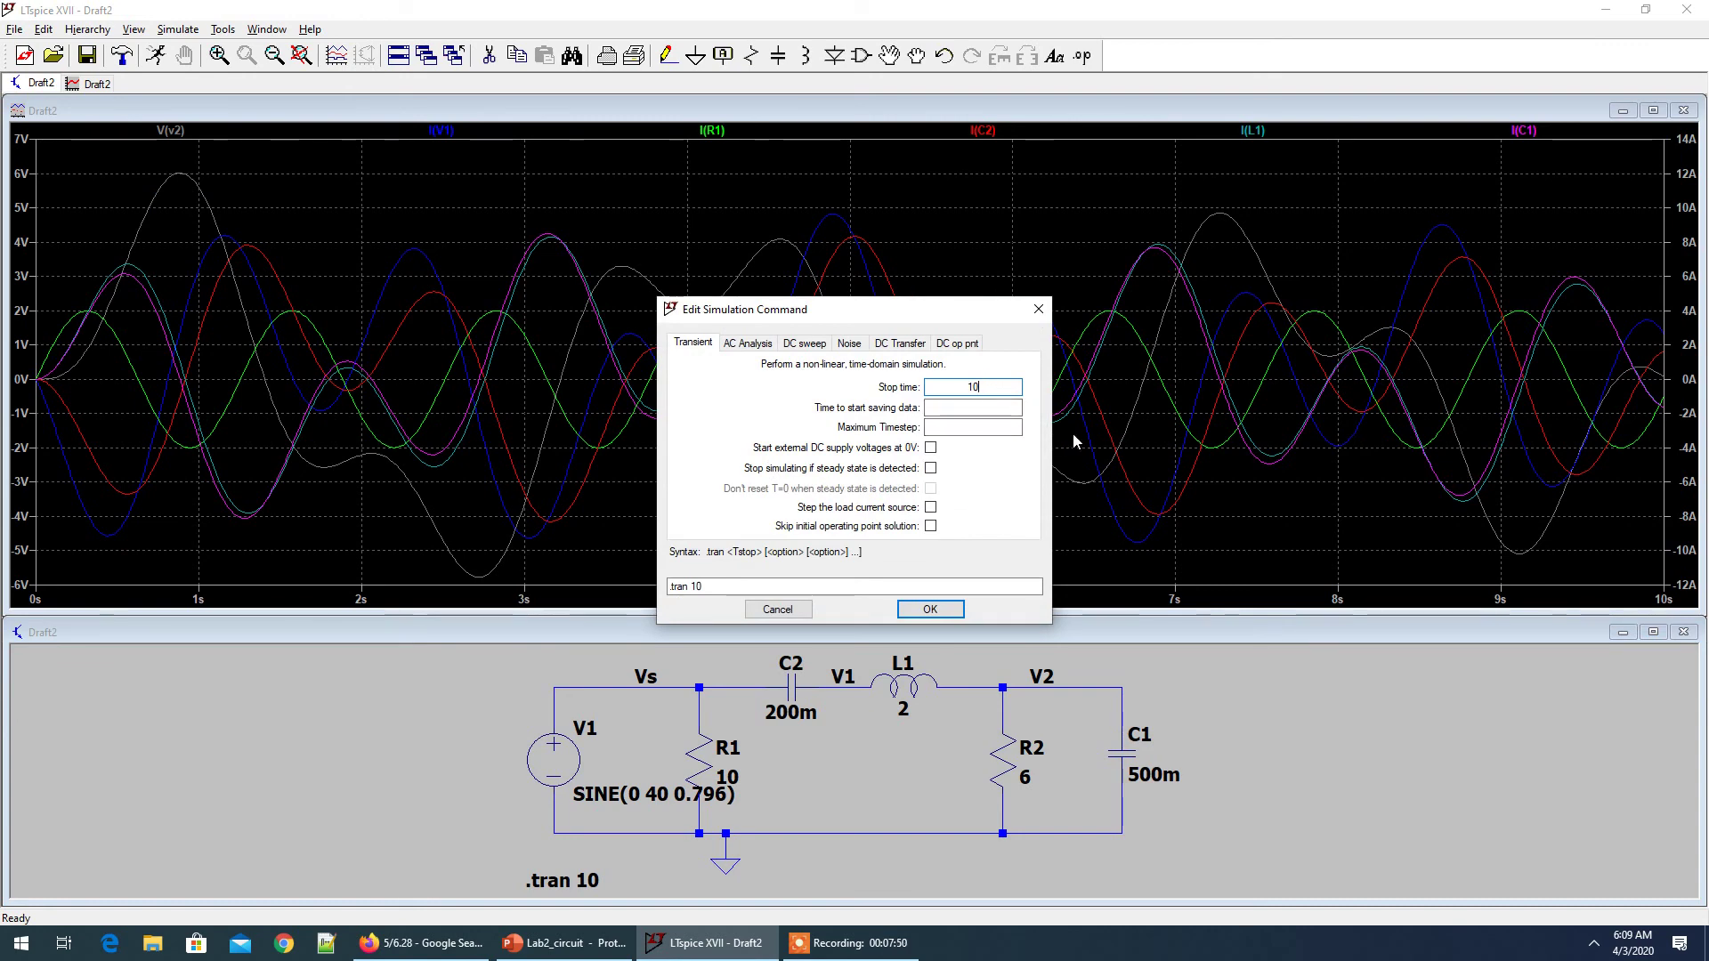
type("0")
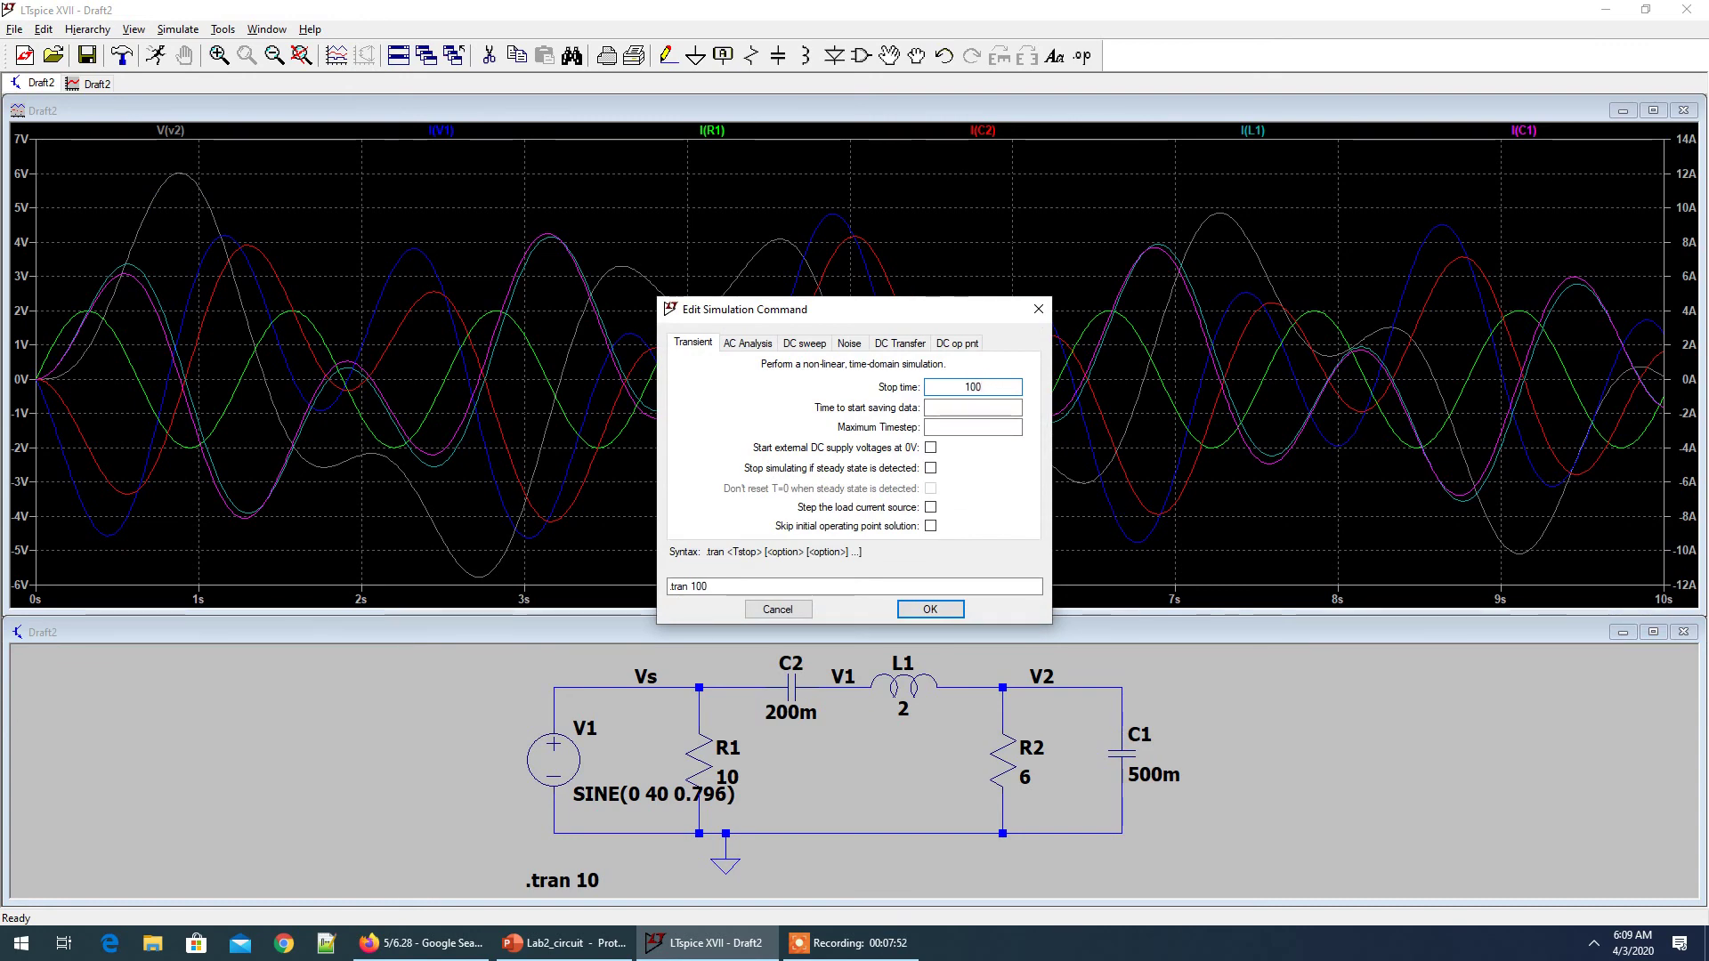
key("Return")
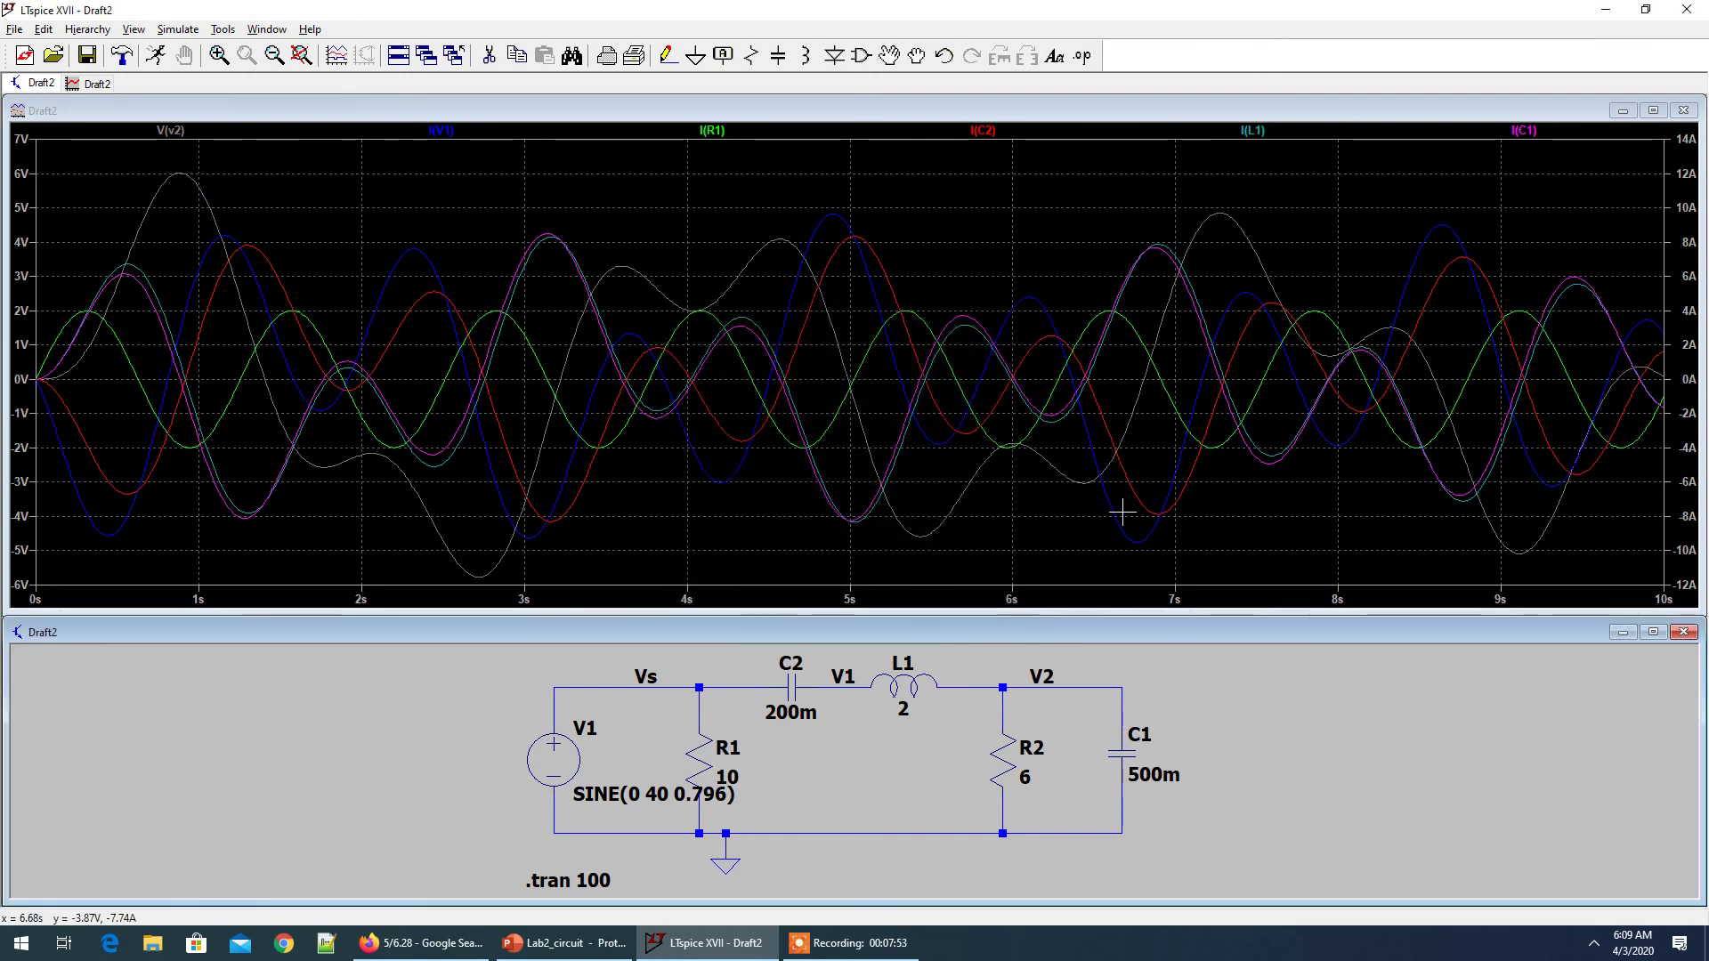
left_click(160, 62)
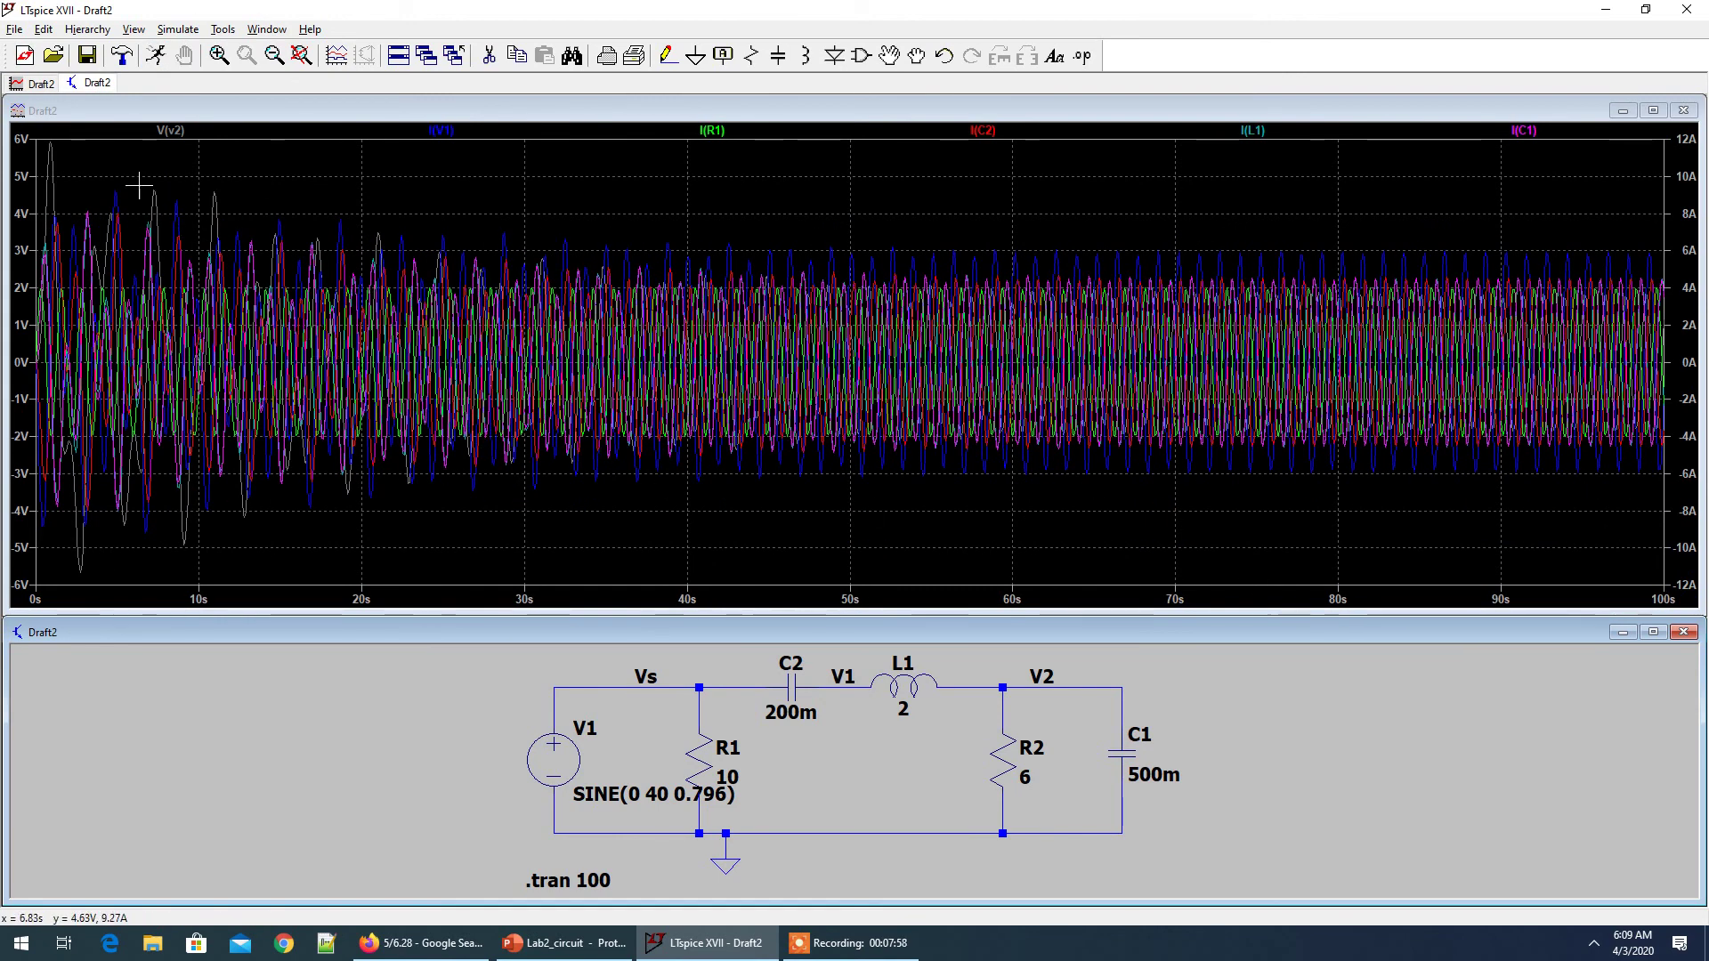
Examine the plotted traces in the early transient from about 6 to 24 s and in steady state from about 62 to 86 s
left_click_drag(137, 175, 429, 540)
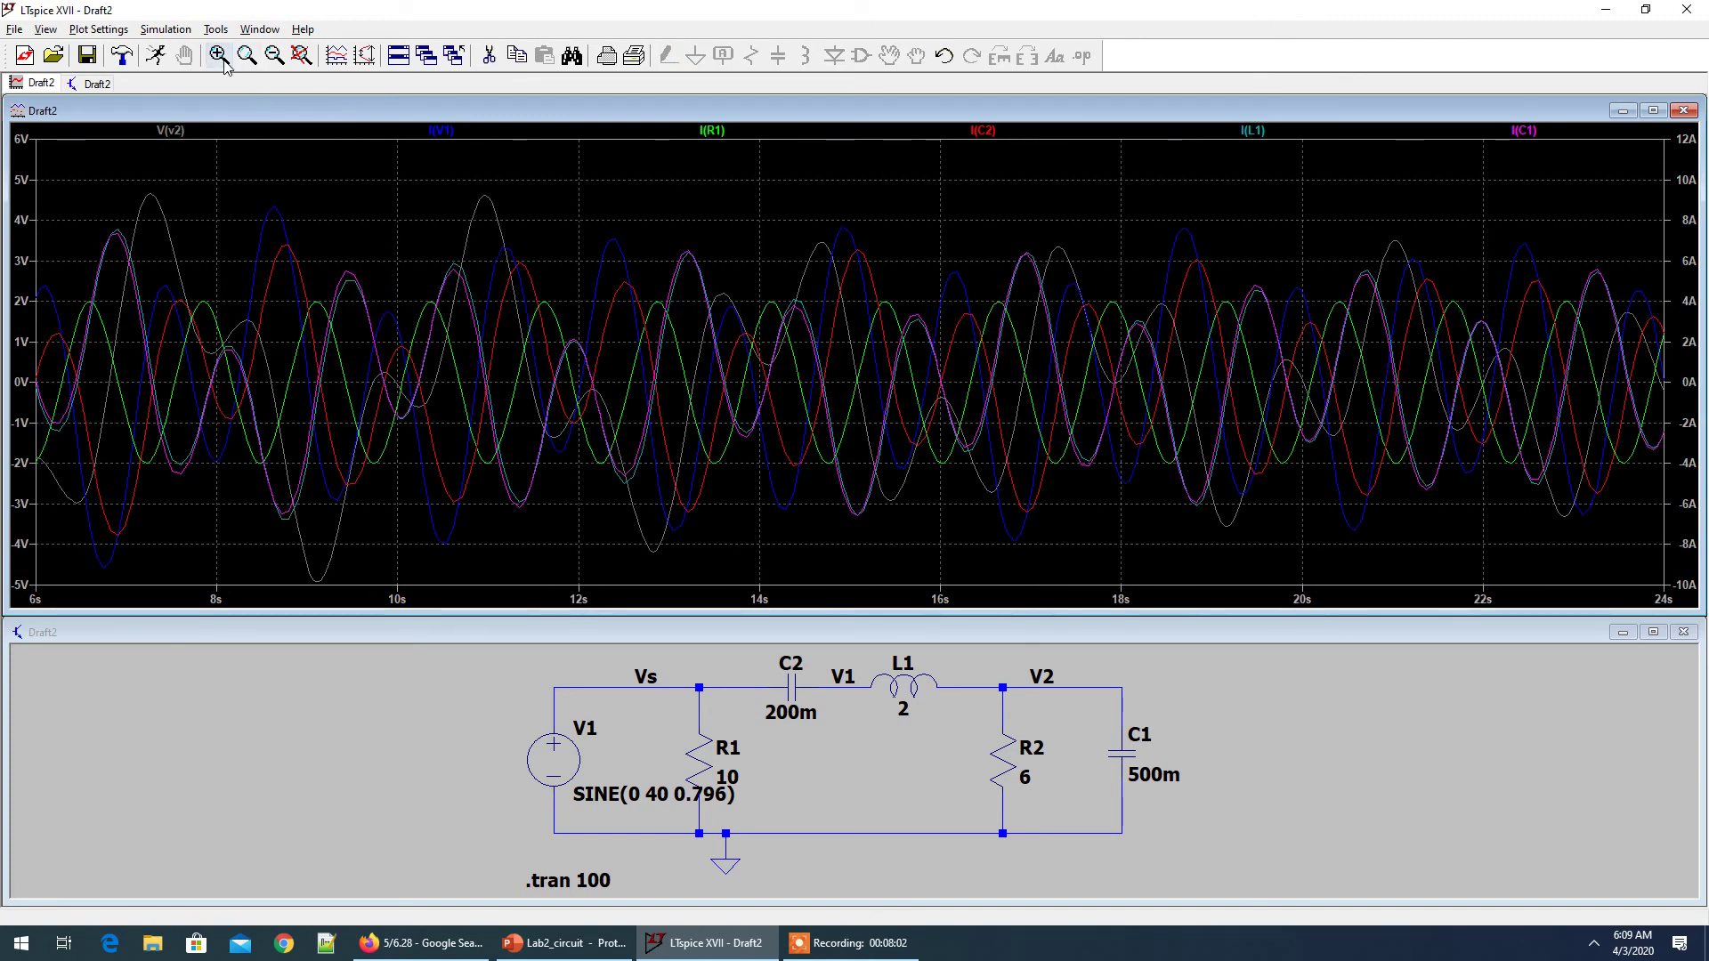
left_click(300, 56)
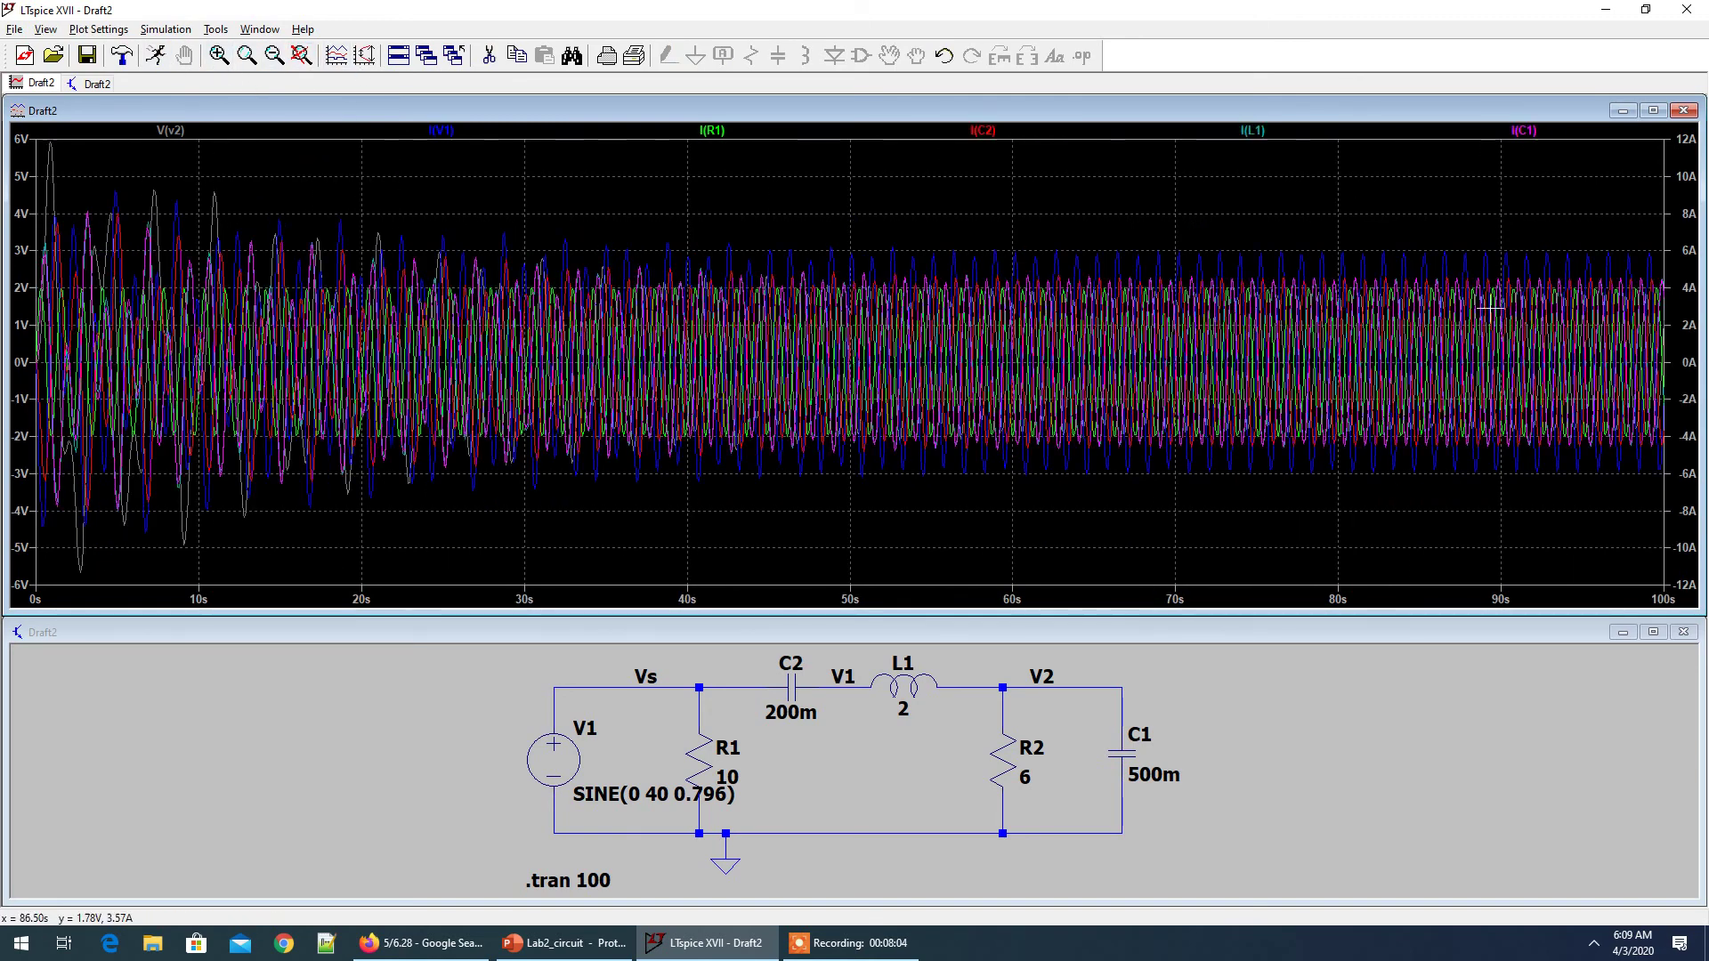
left_click_drag(1045, 233, 1439, 524)
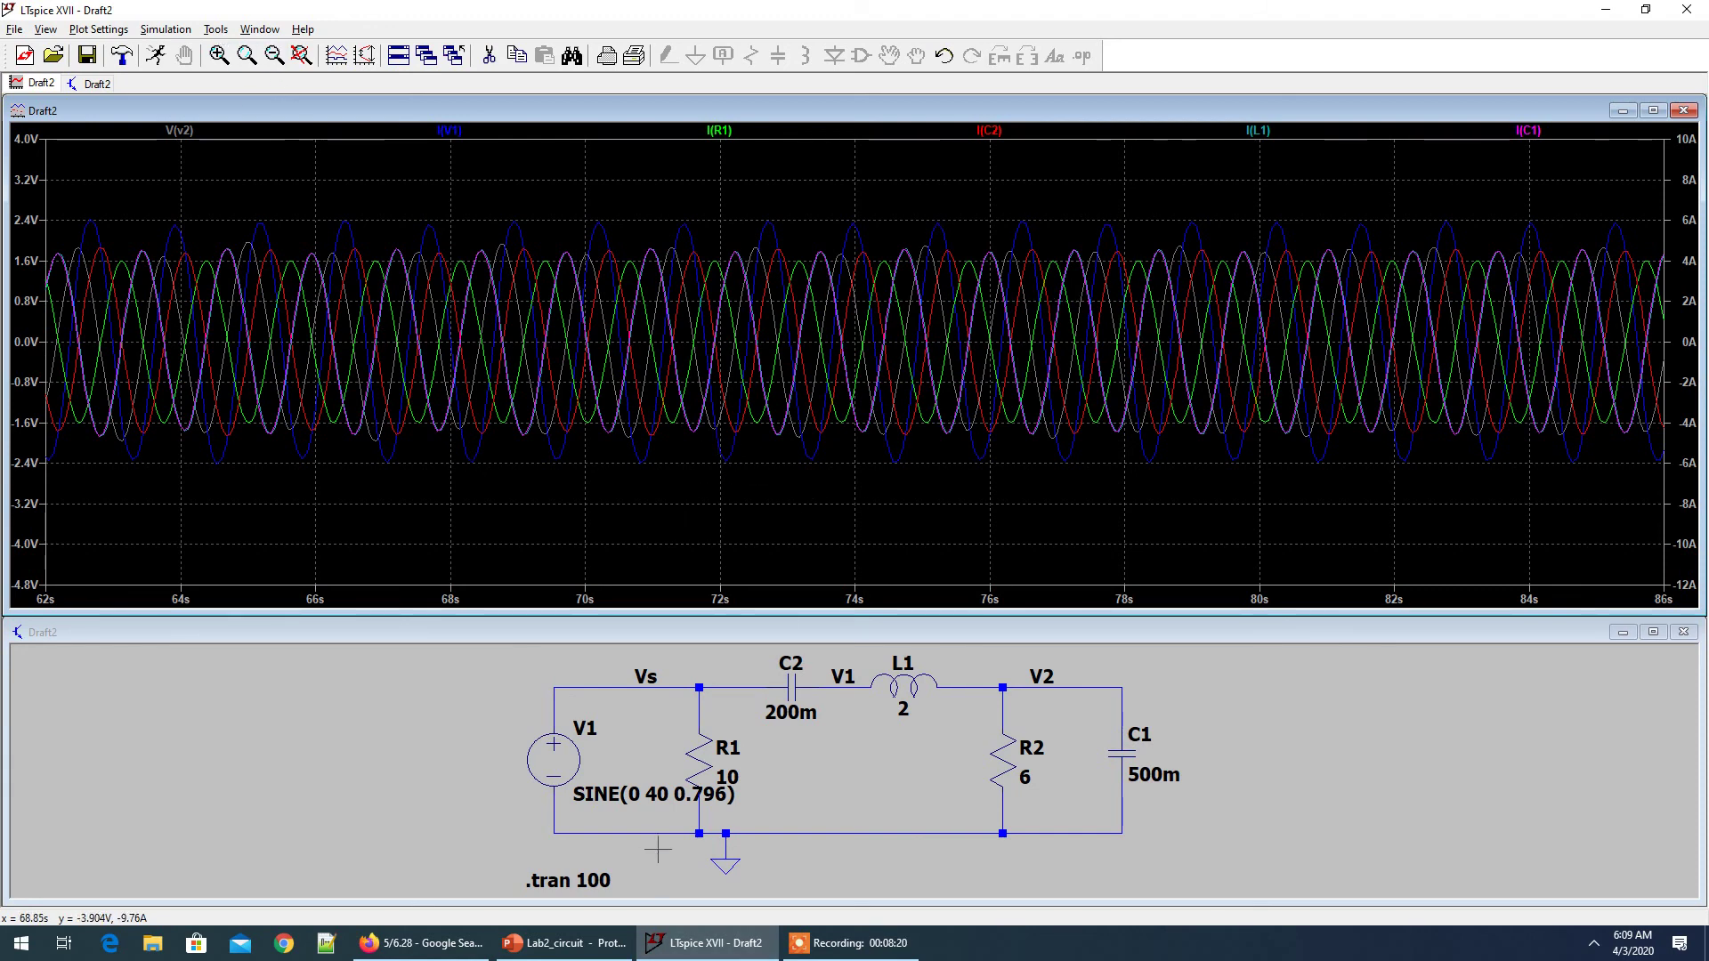
Plot only the Vs node voltage and V1's current, and zoom in on steady state between about 76 and 84 s
left_click(607, 687)
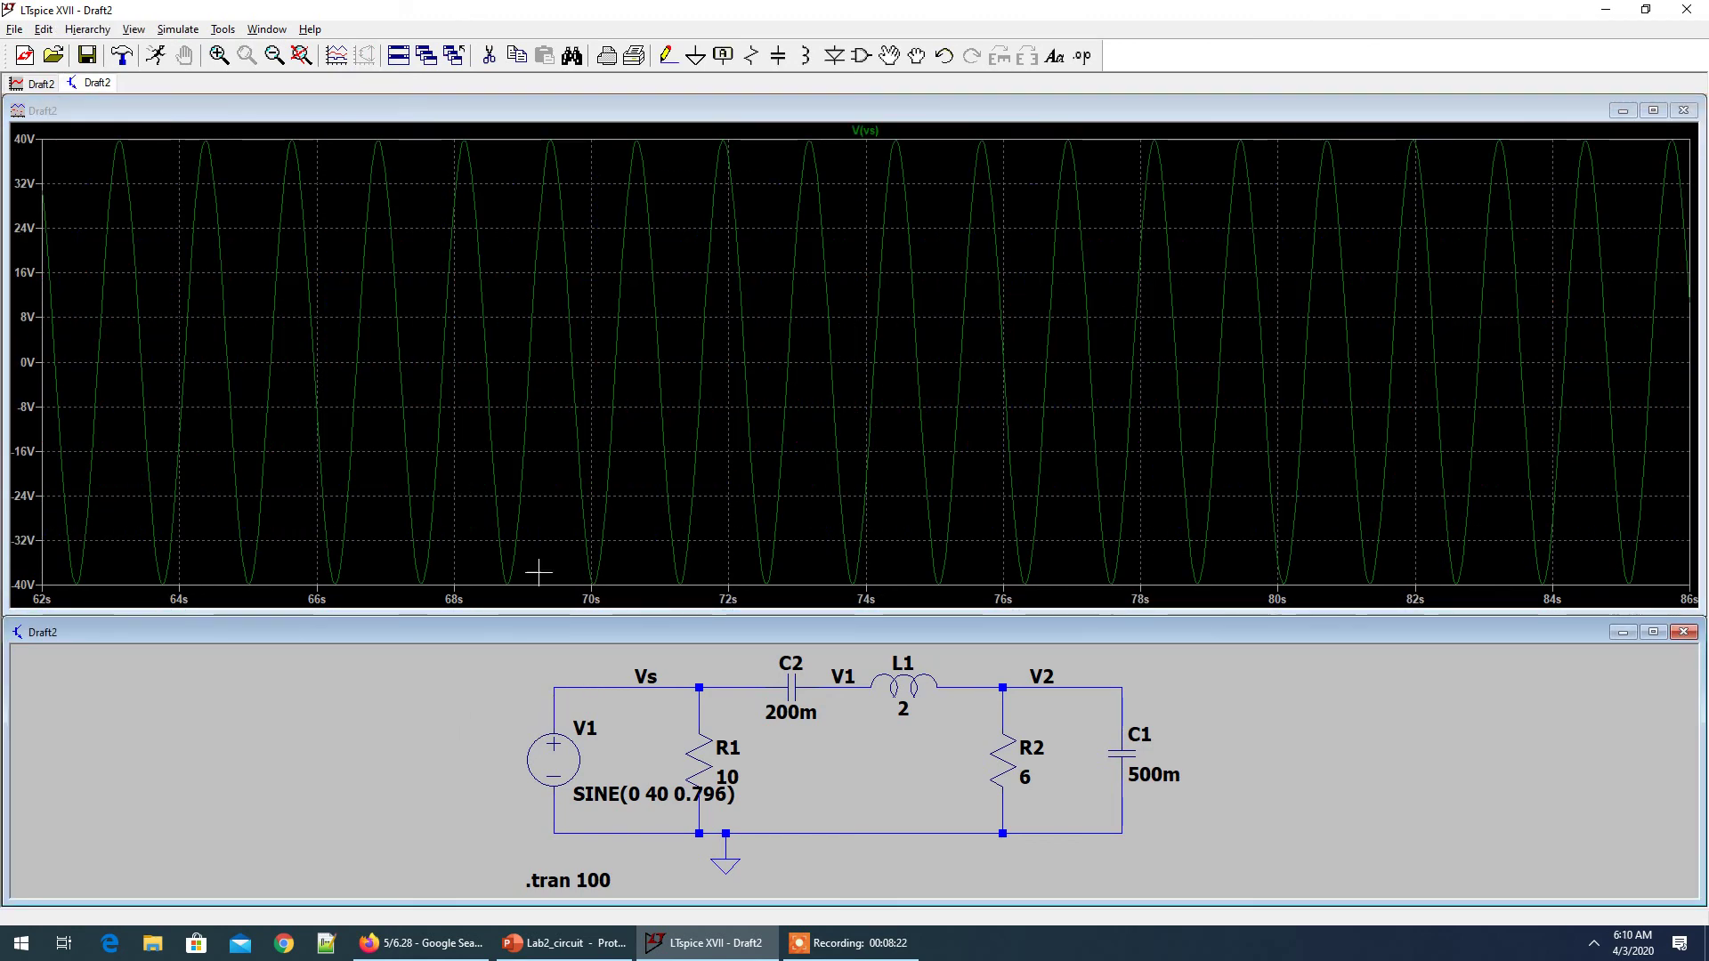
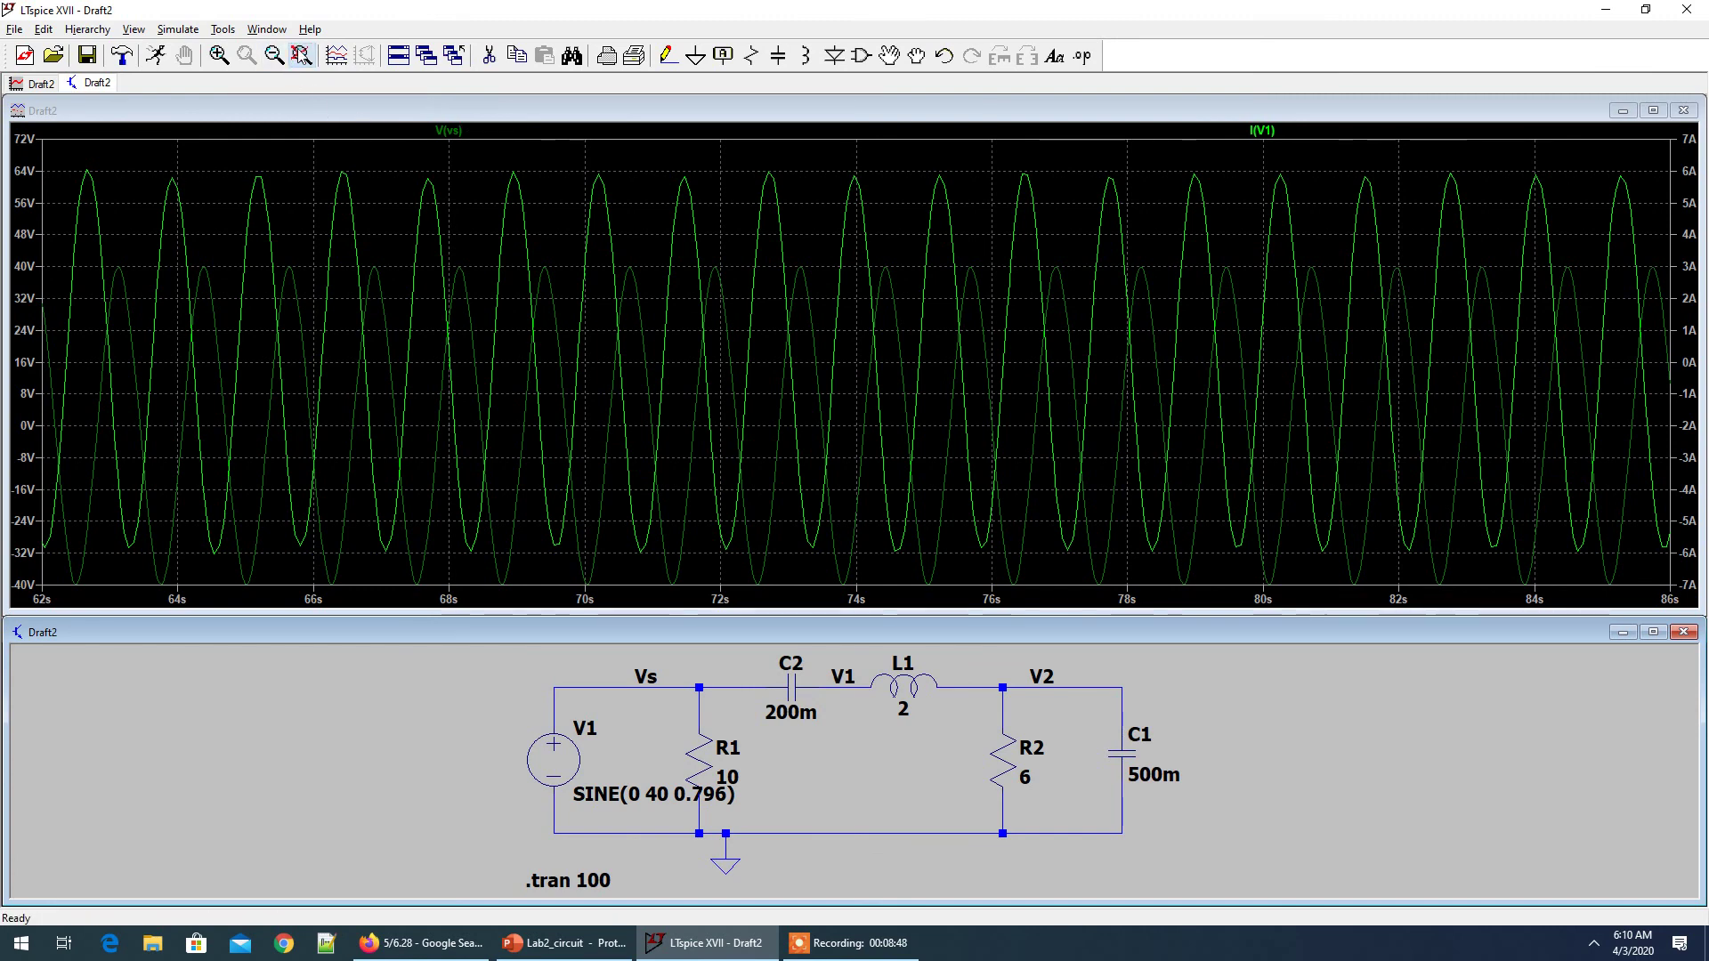
left_click(325, 138)
left_click(301, 55)
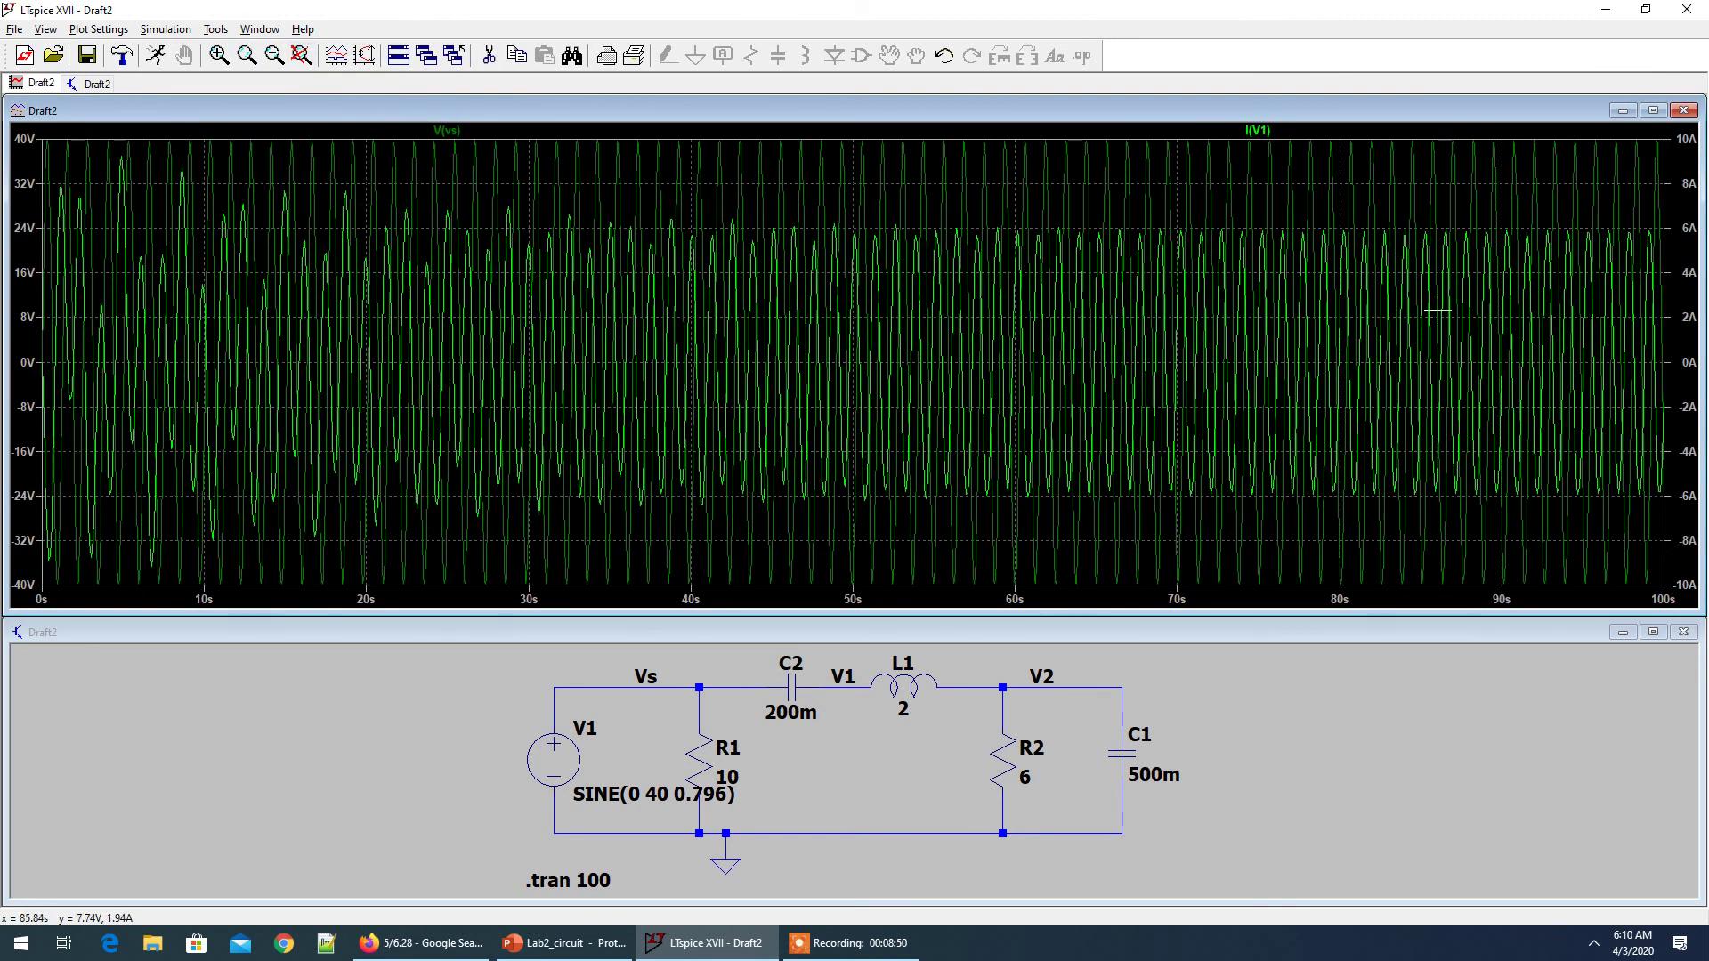
left_click_drag(1285, 127, 1403, 601)
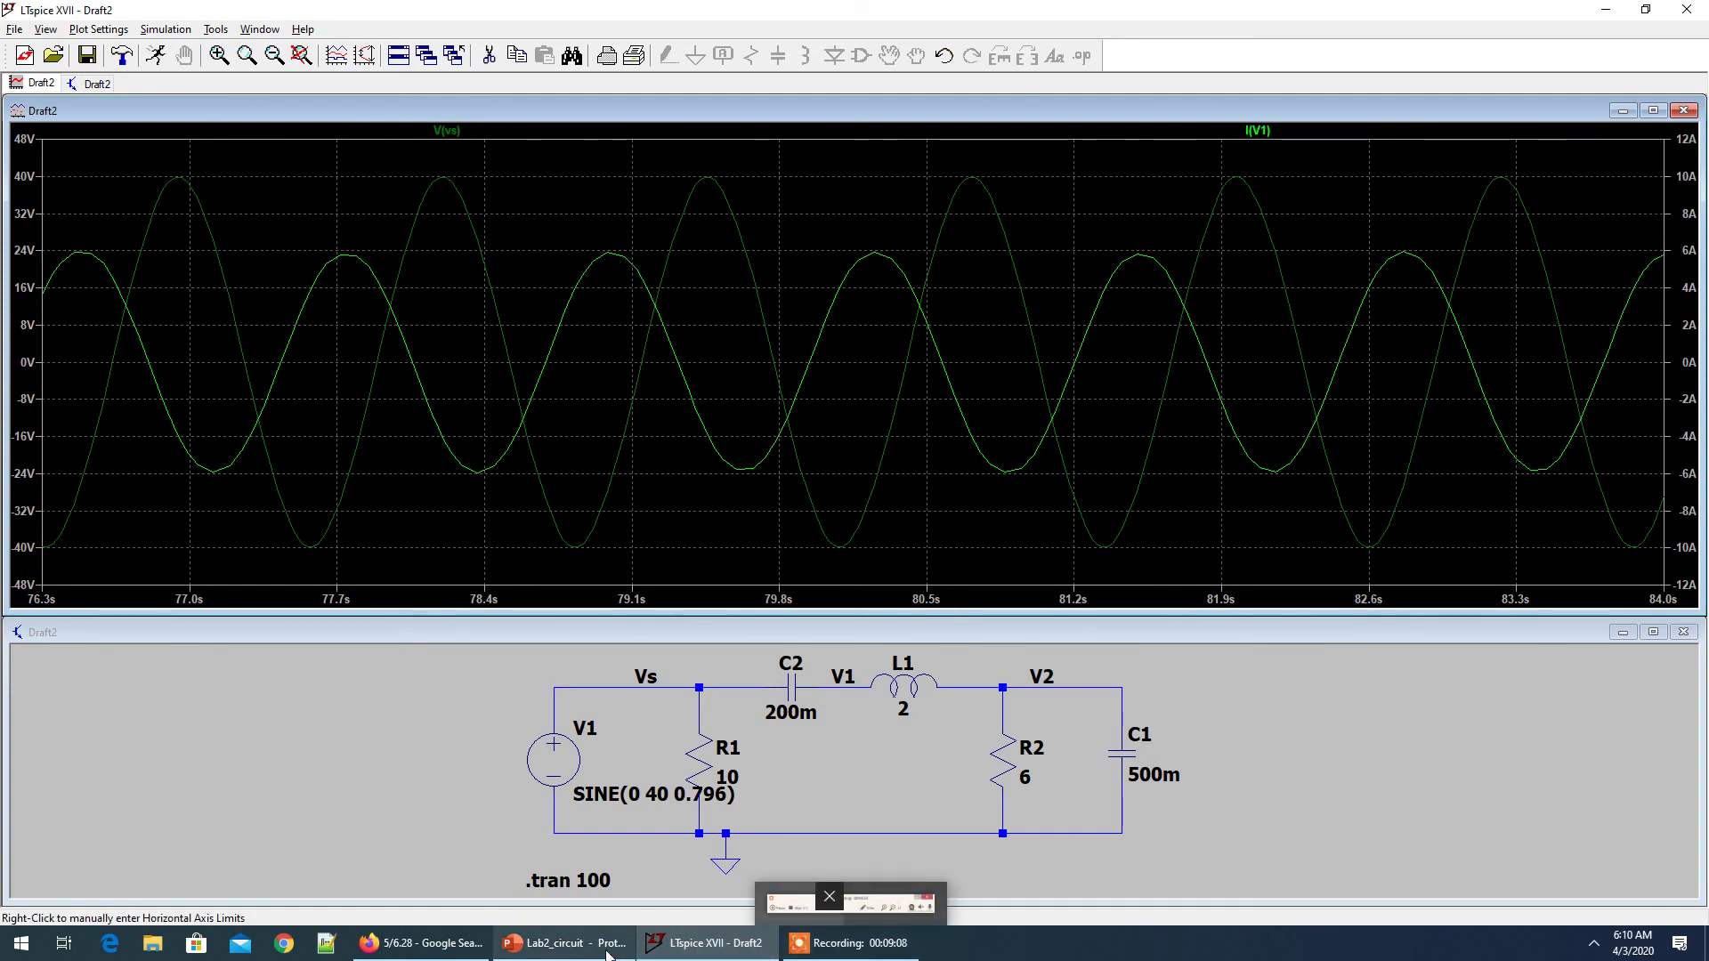
Switch to the Lab2_circuit presentation in PowerPoint to check the calculated source current, and return to LTspice
left_click(548, 950)
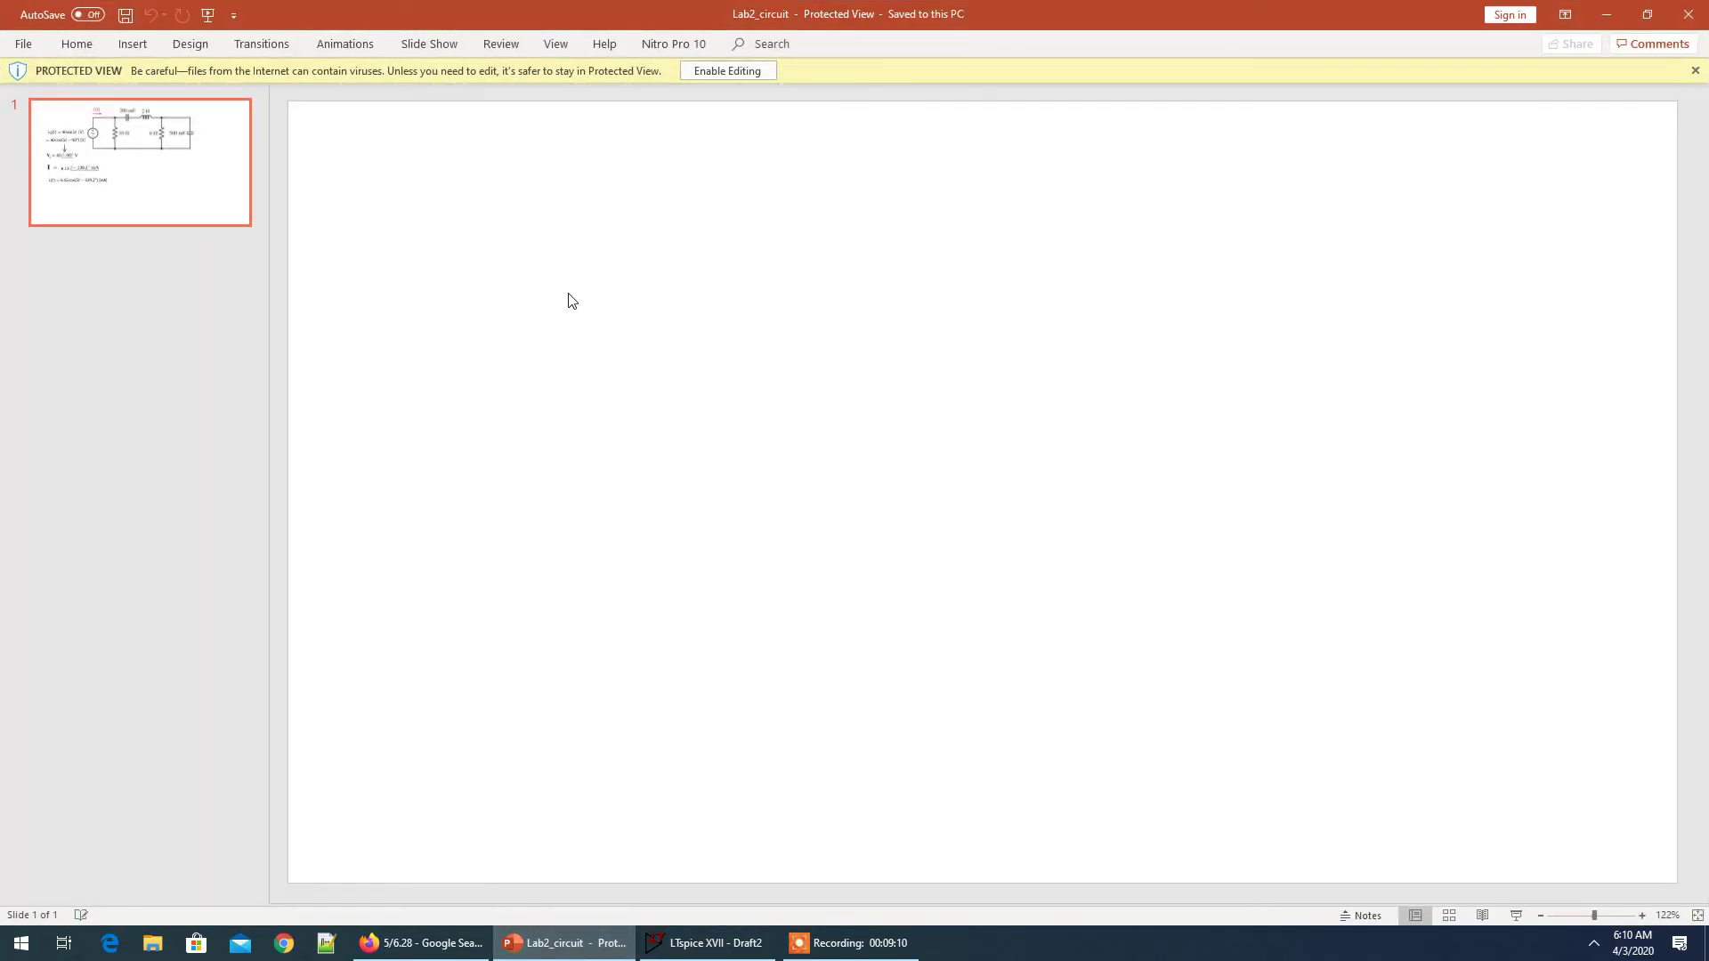
left_click(146, 153)
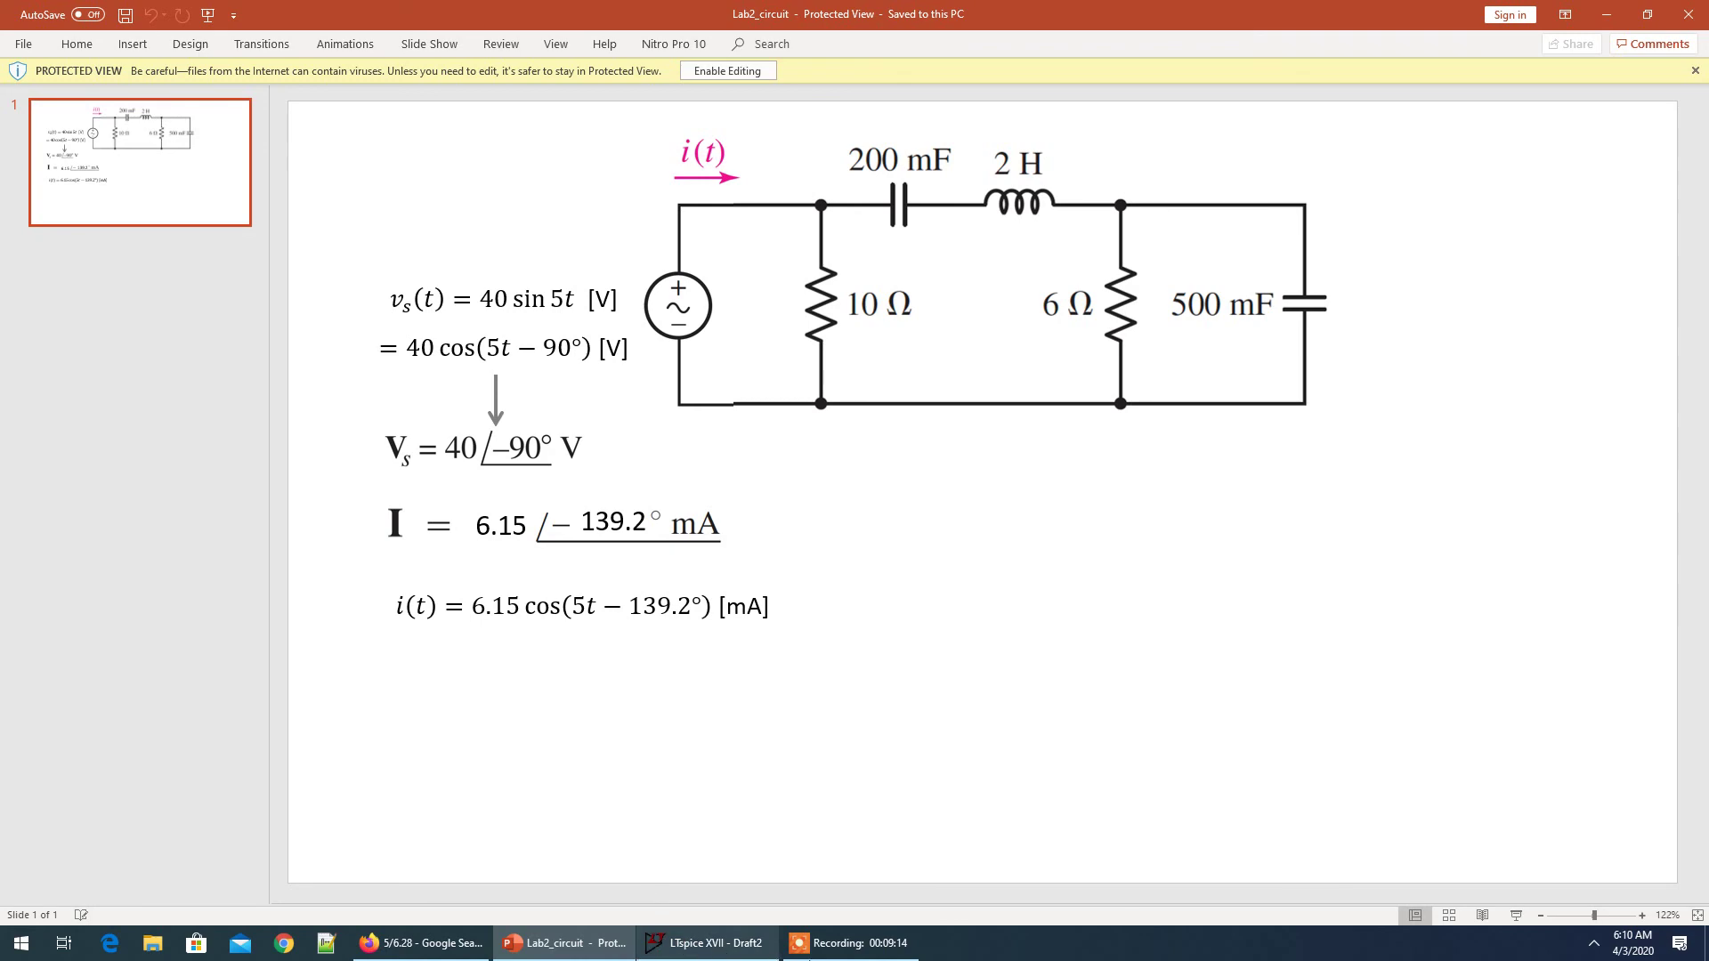
left_click(717, 949)
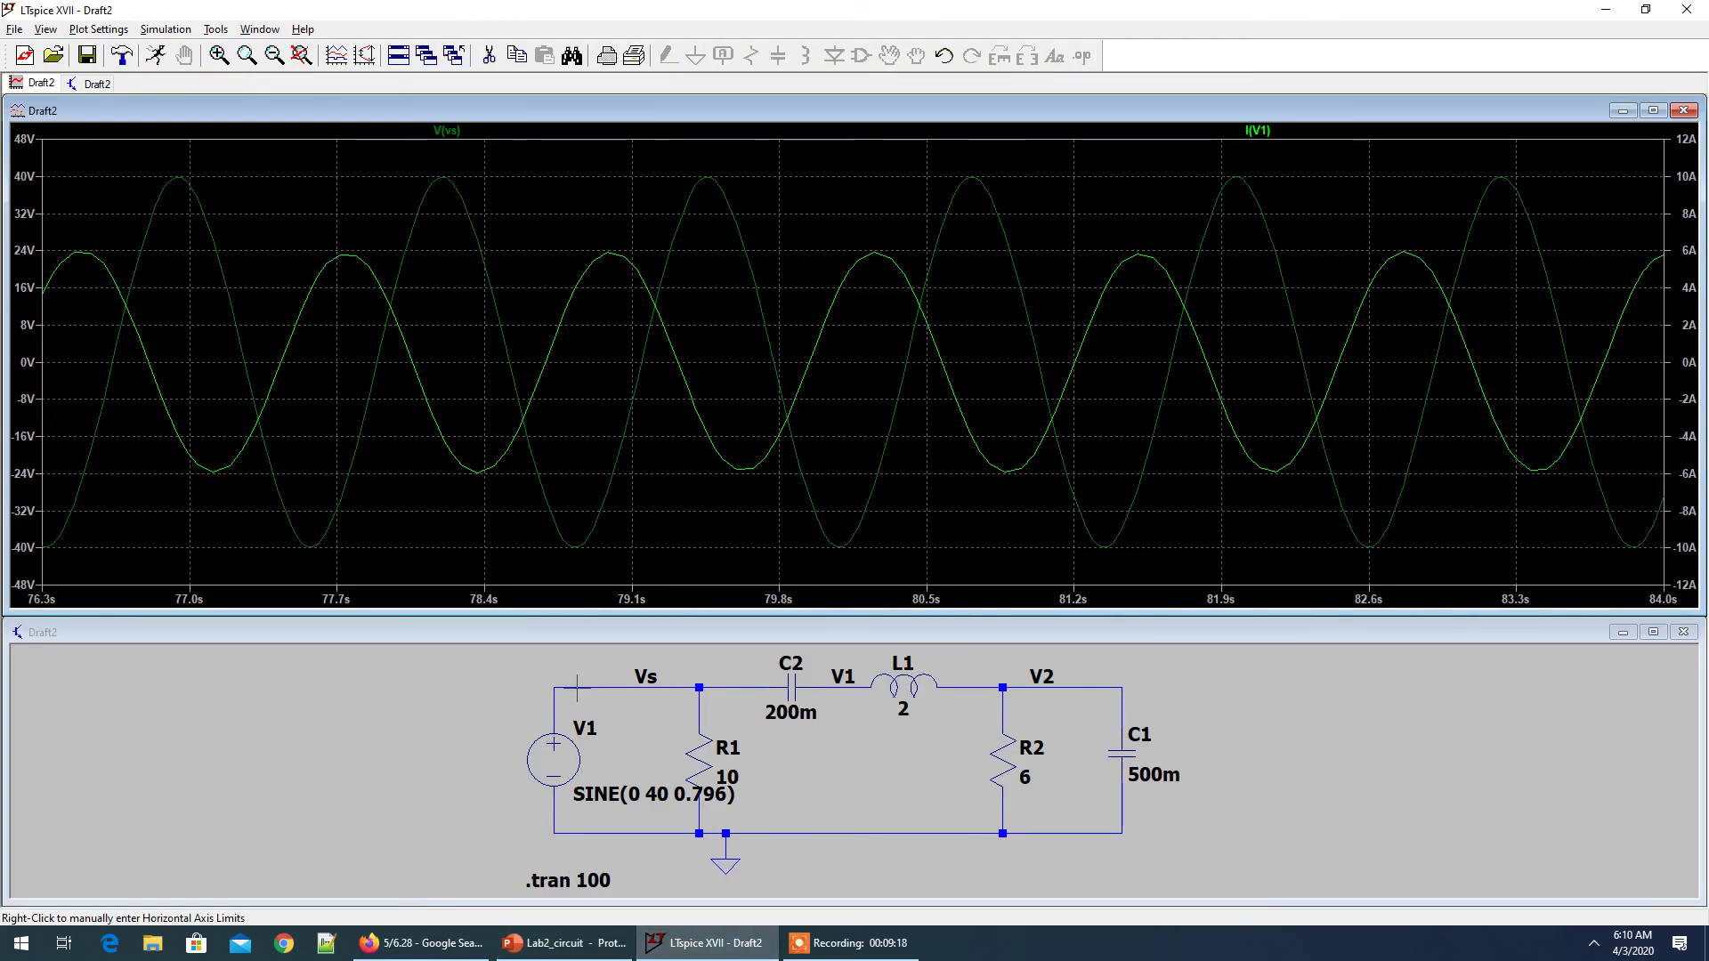
Plot V1's current alone and zoom in closely on its steady-state peak near 96.57 s to read the amplitude
left_click(552, 740)
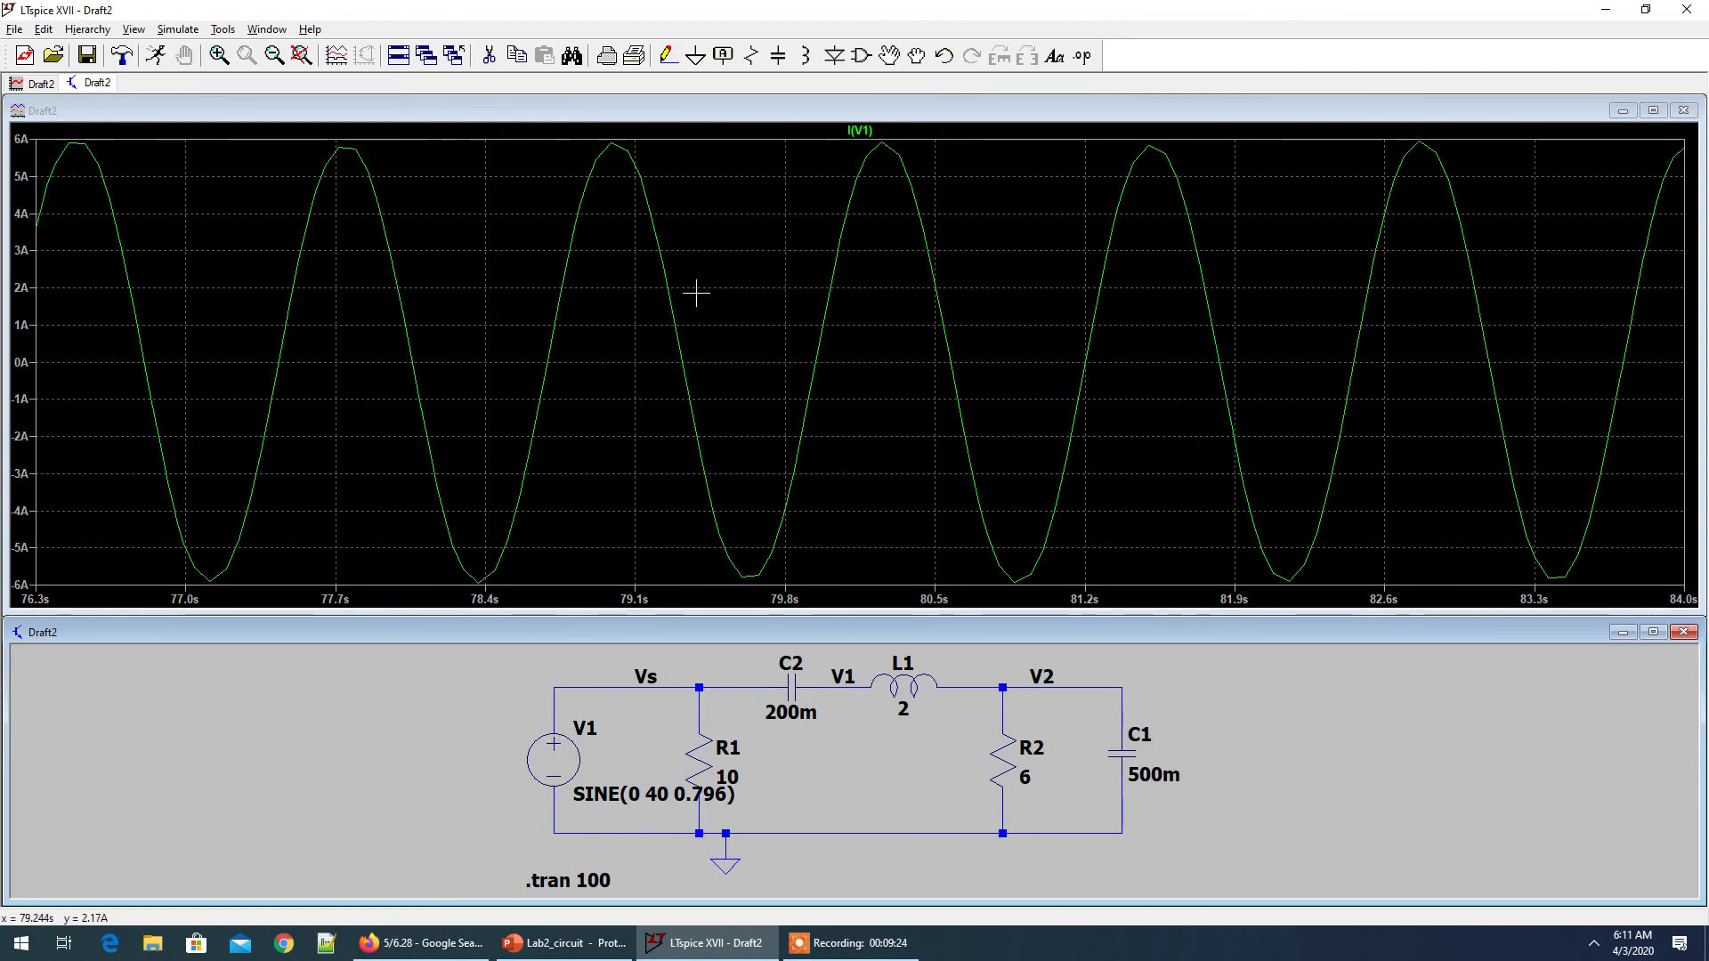
left_click(301, 223)
left_click(302, 55)
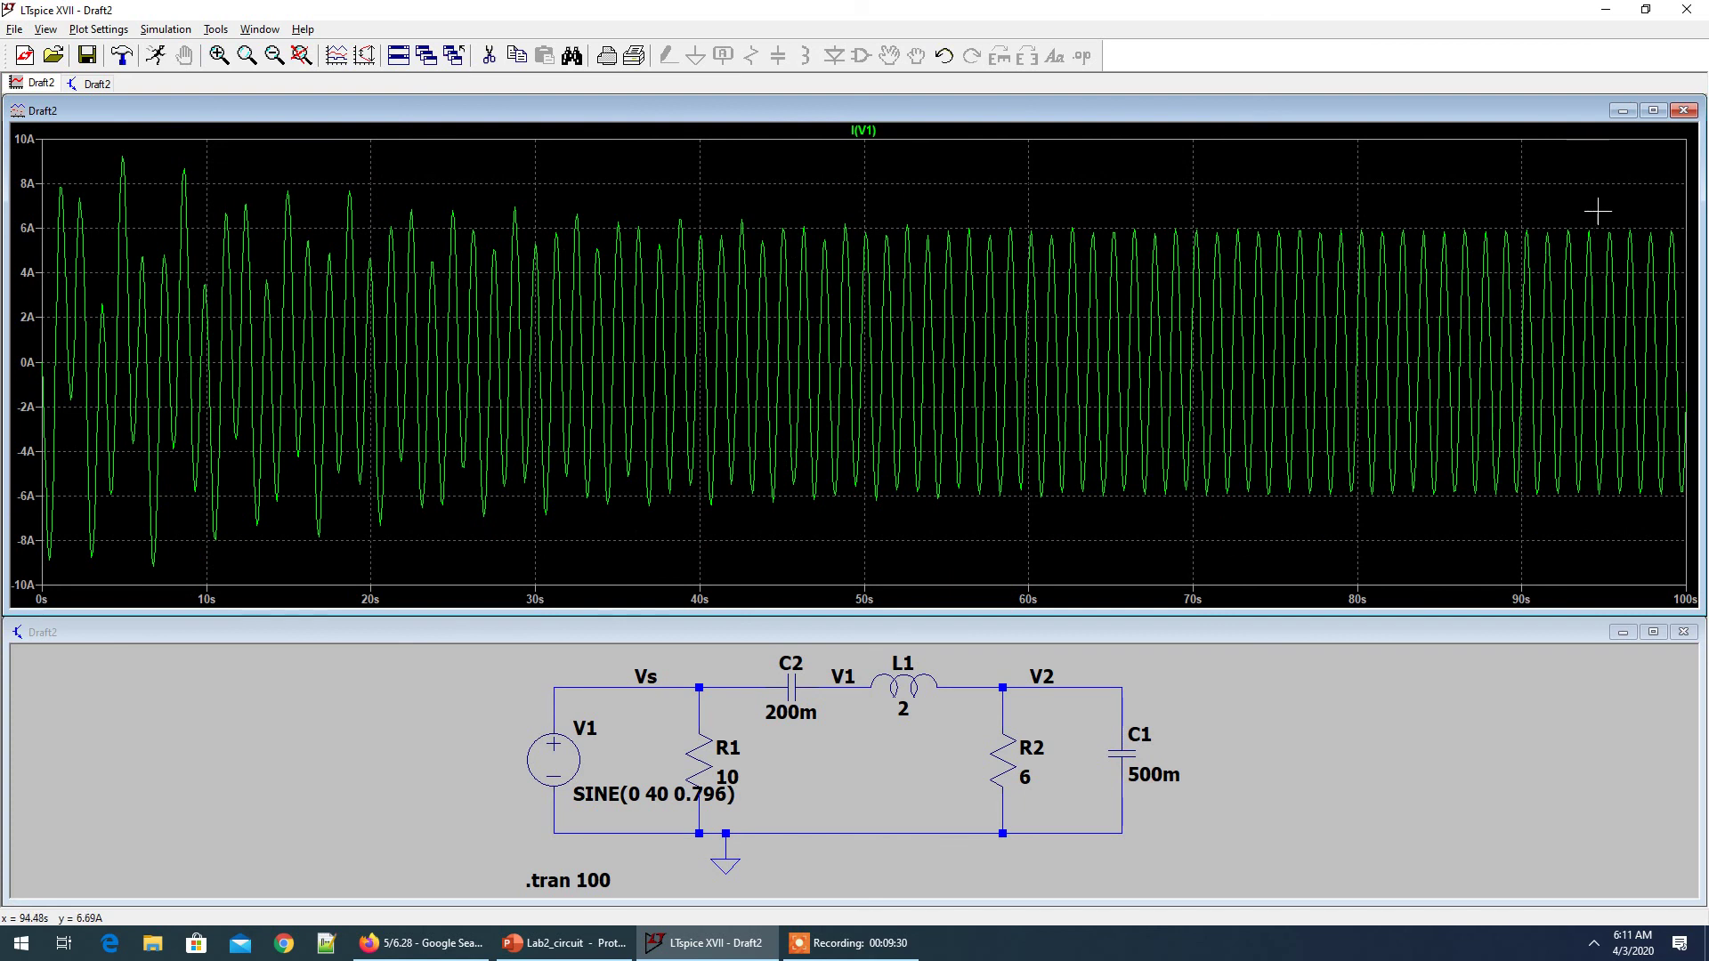
left_click_drag(1611, 204, 1657, 516)
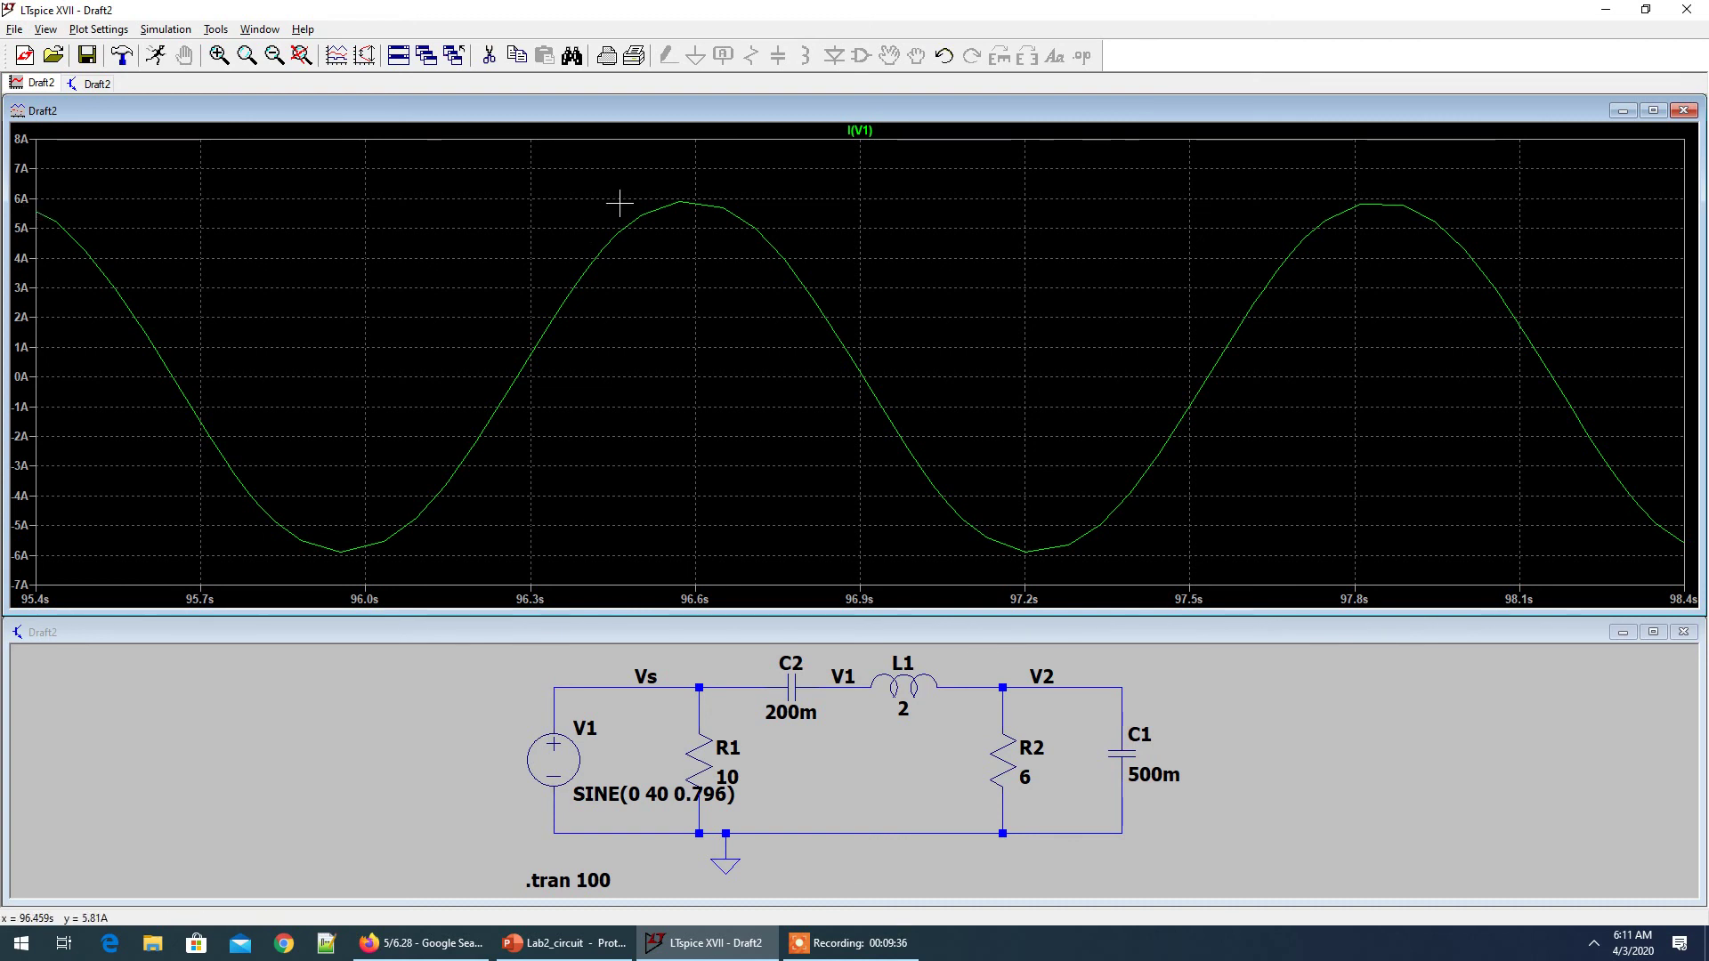
left_click_drag(605, 184, 773, 238)
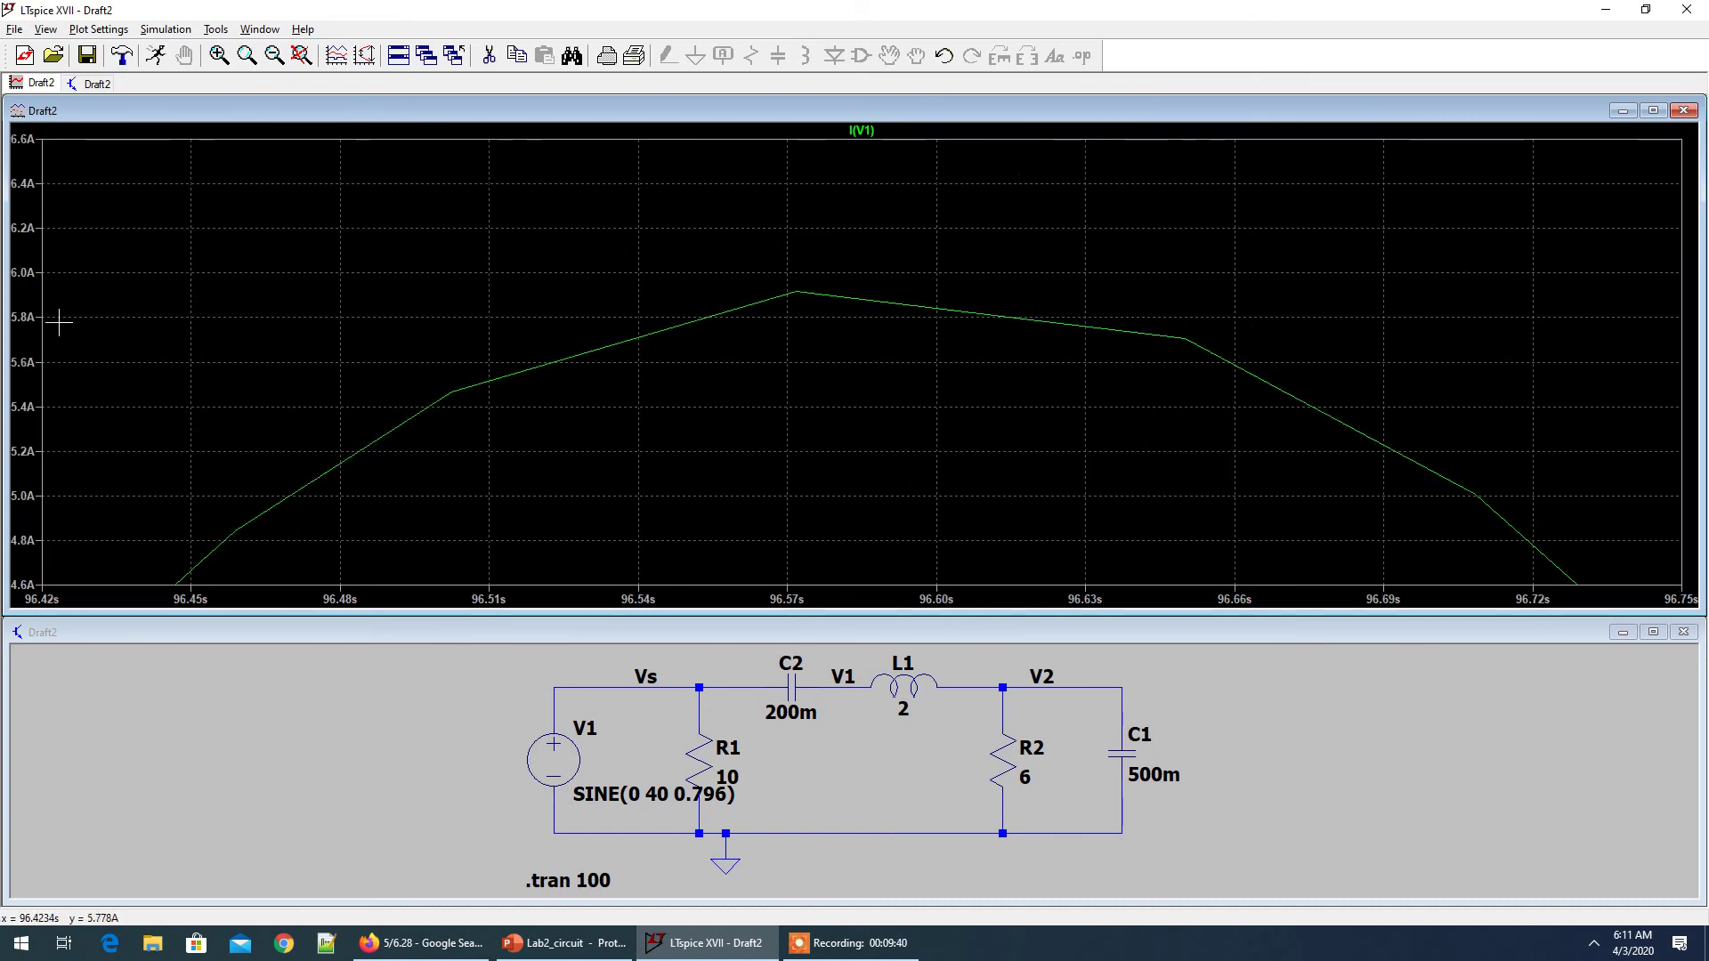
left_click_drag(762, 268, 831, 318)
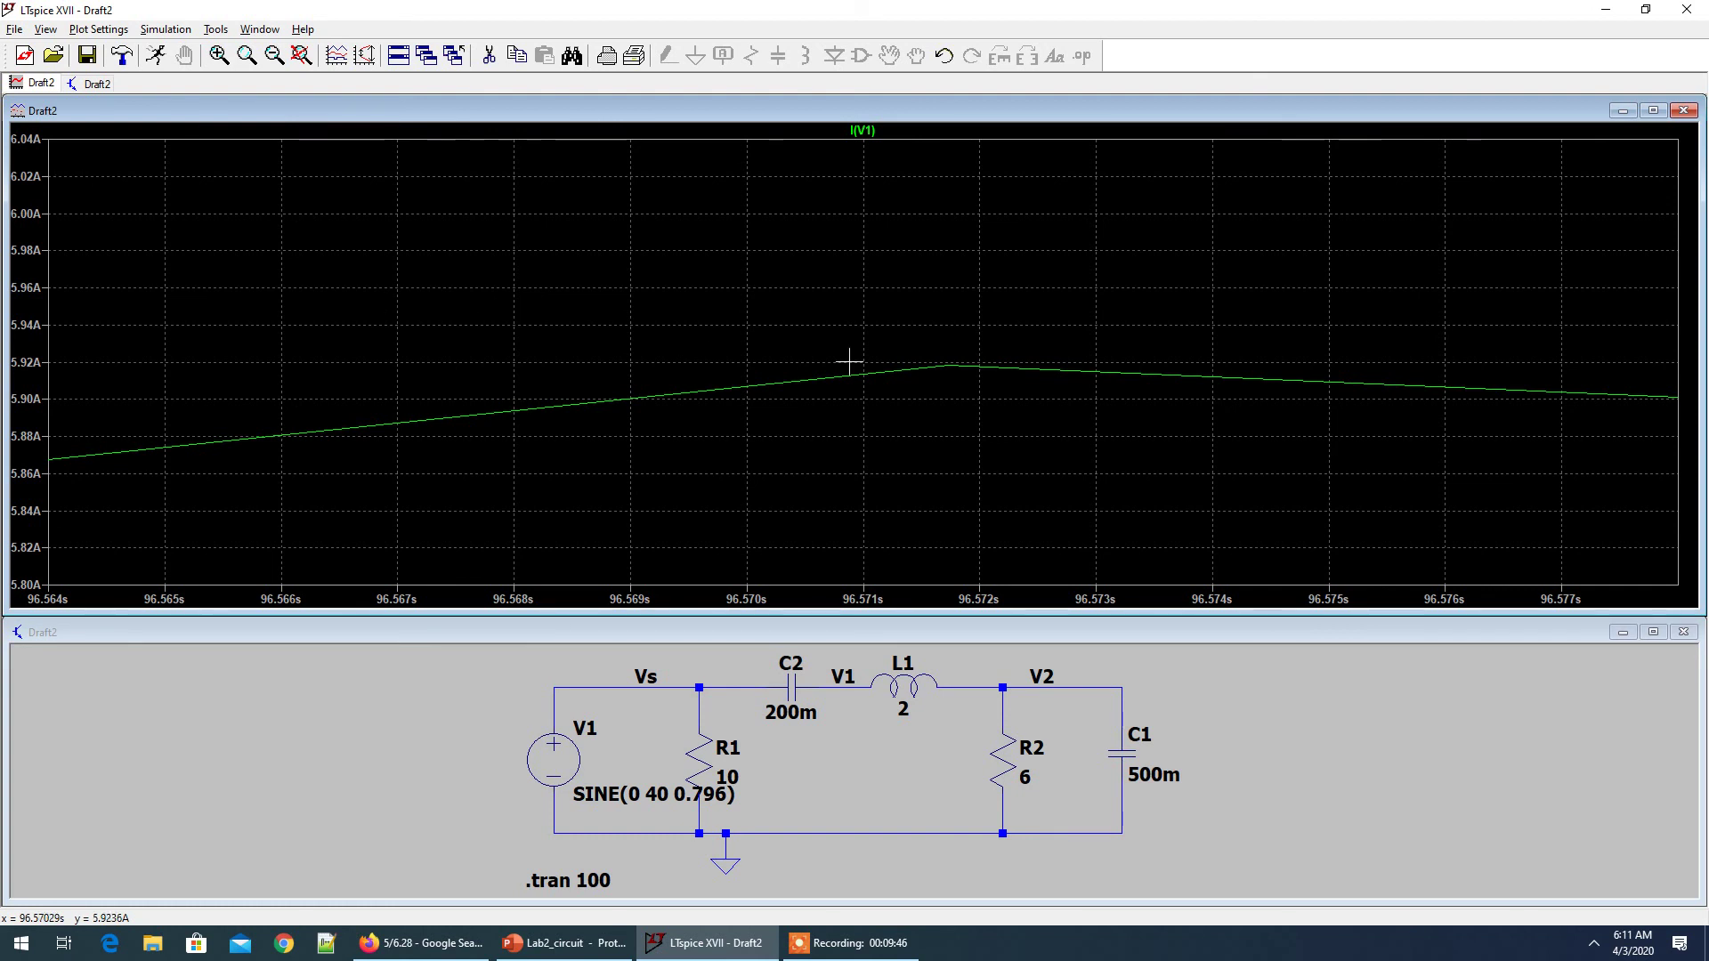
Compare the simulated current peak with the calculated phasor on the Lab2_circuit slide in PowerPoint, and return to LTspice
left_click(835, 952)
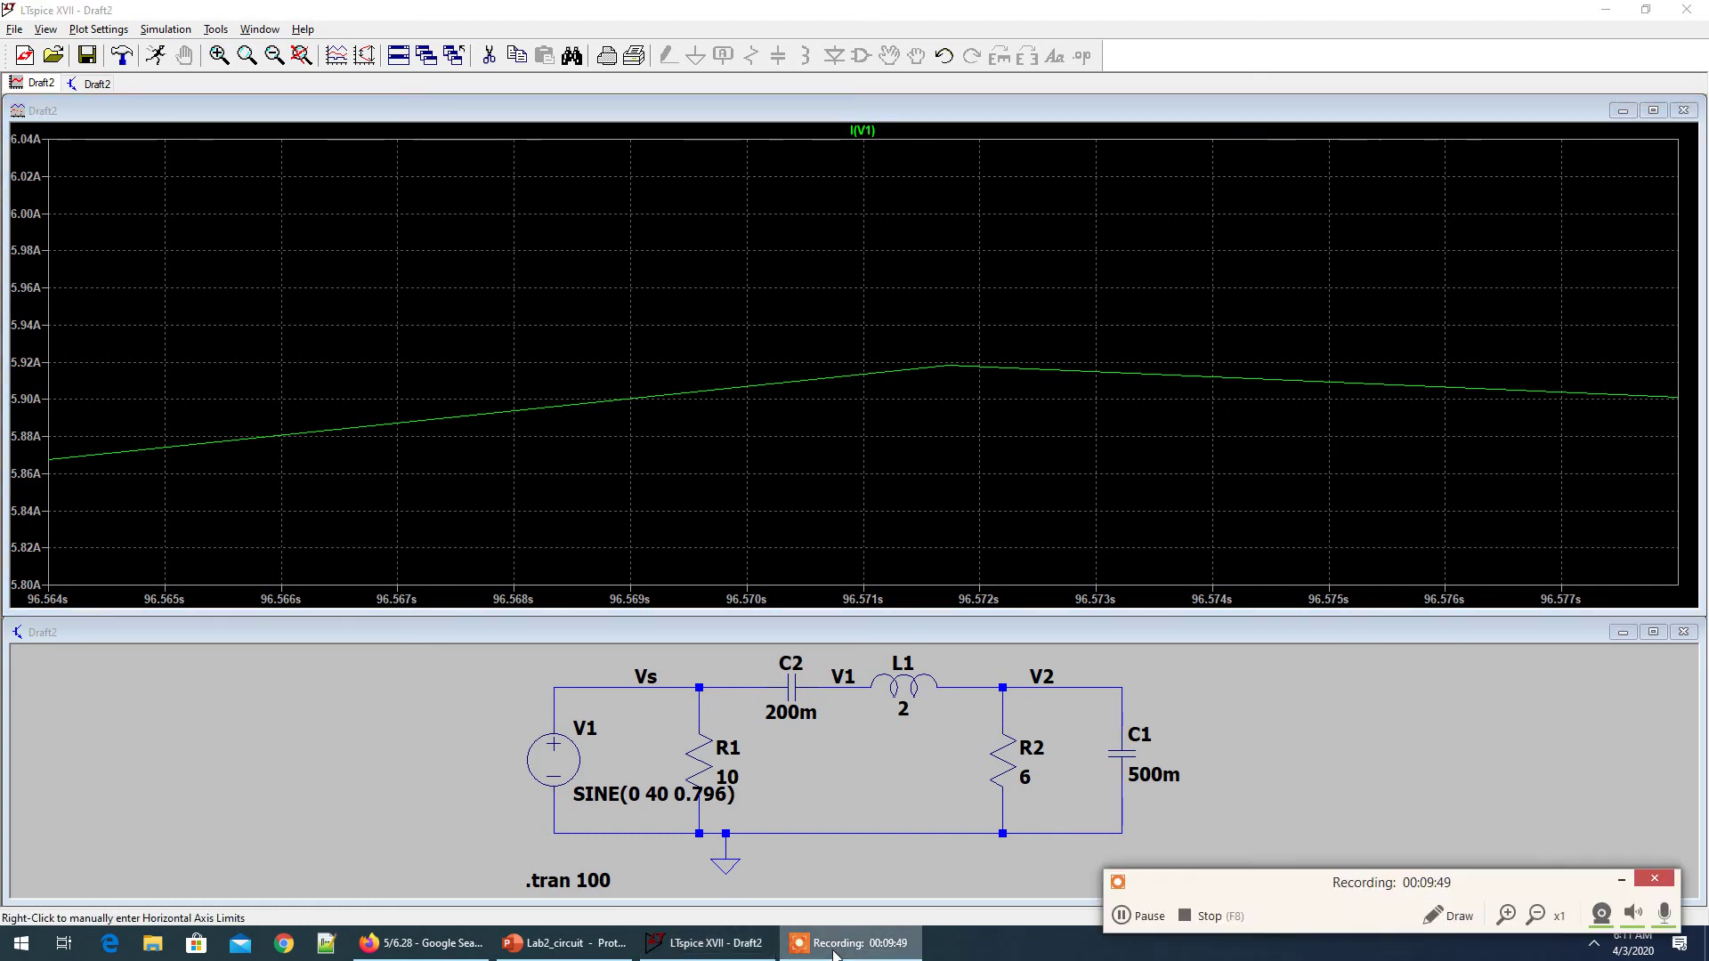
left_click(1624, 884)
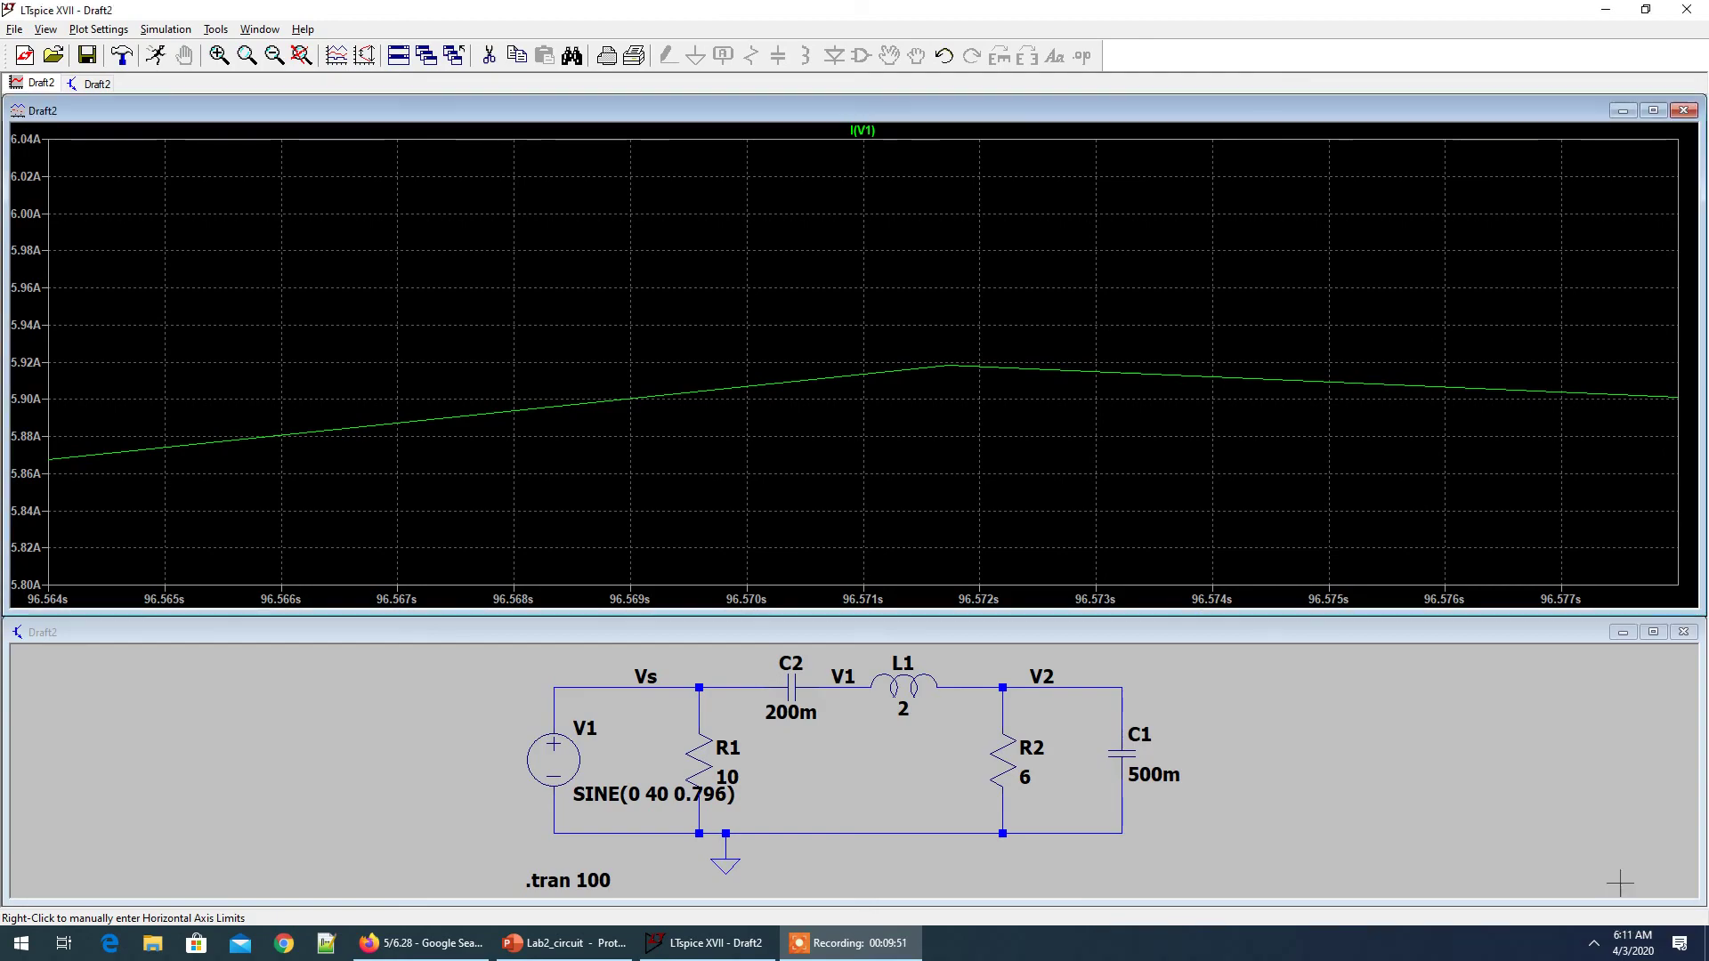
left_click(535, 946)
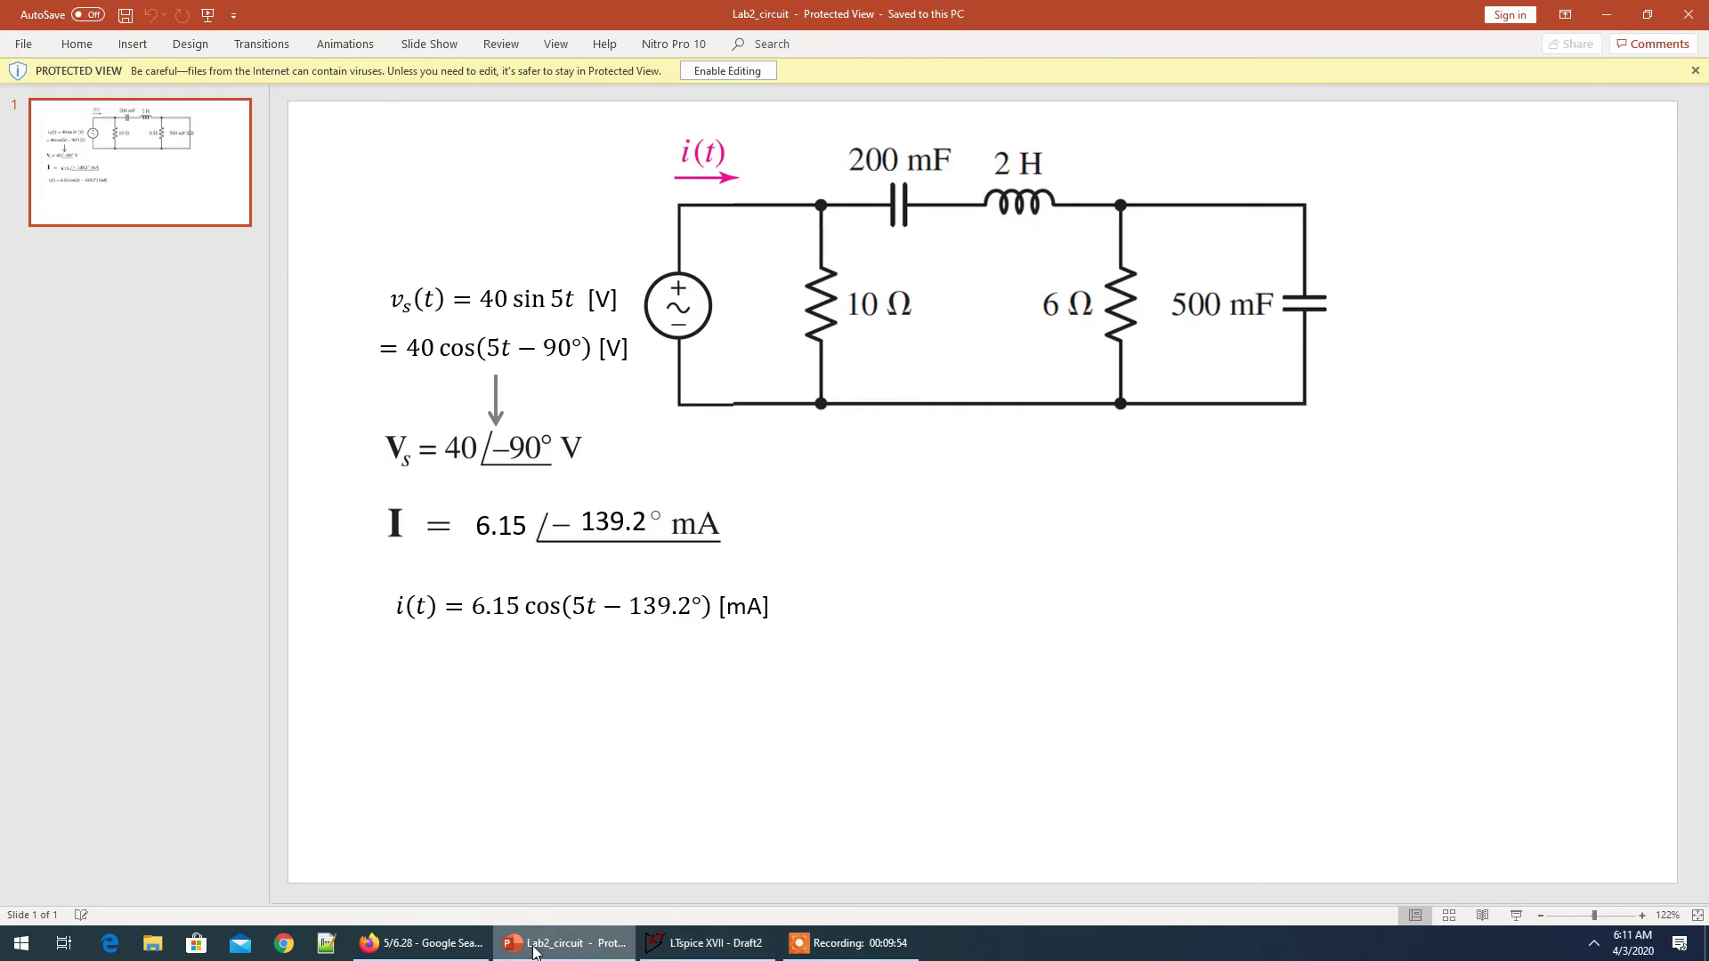
left_click(535, 949)
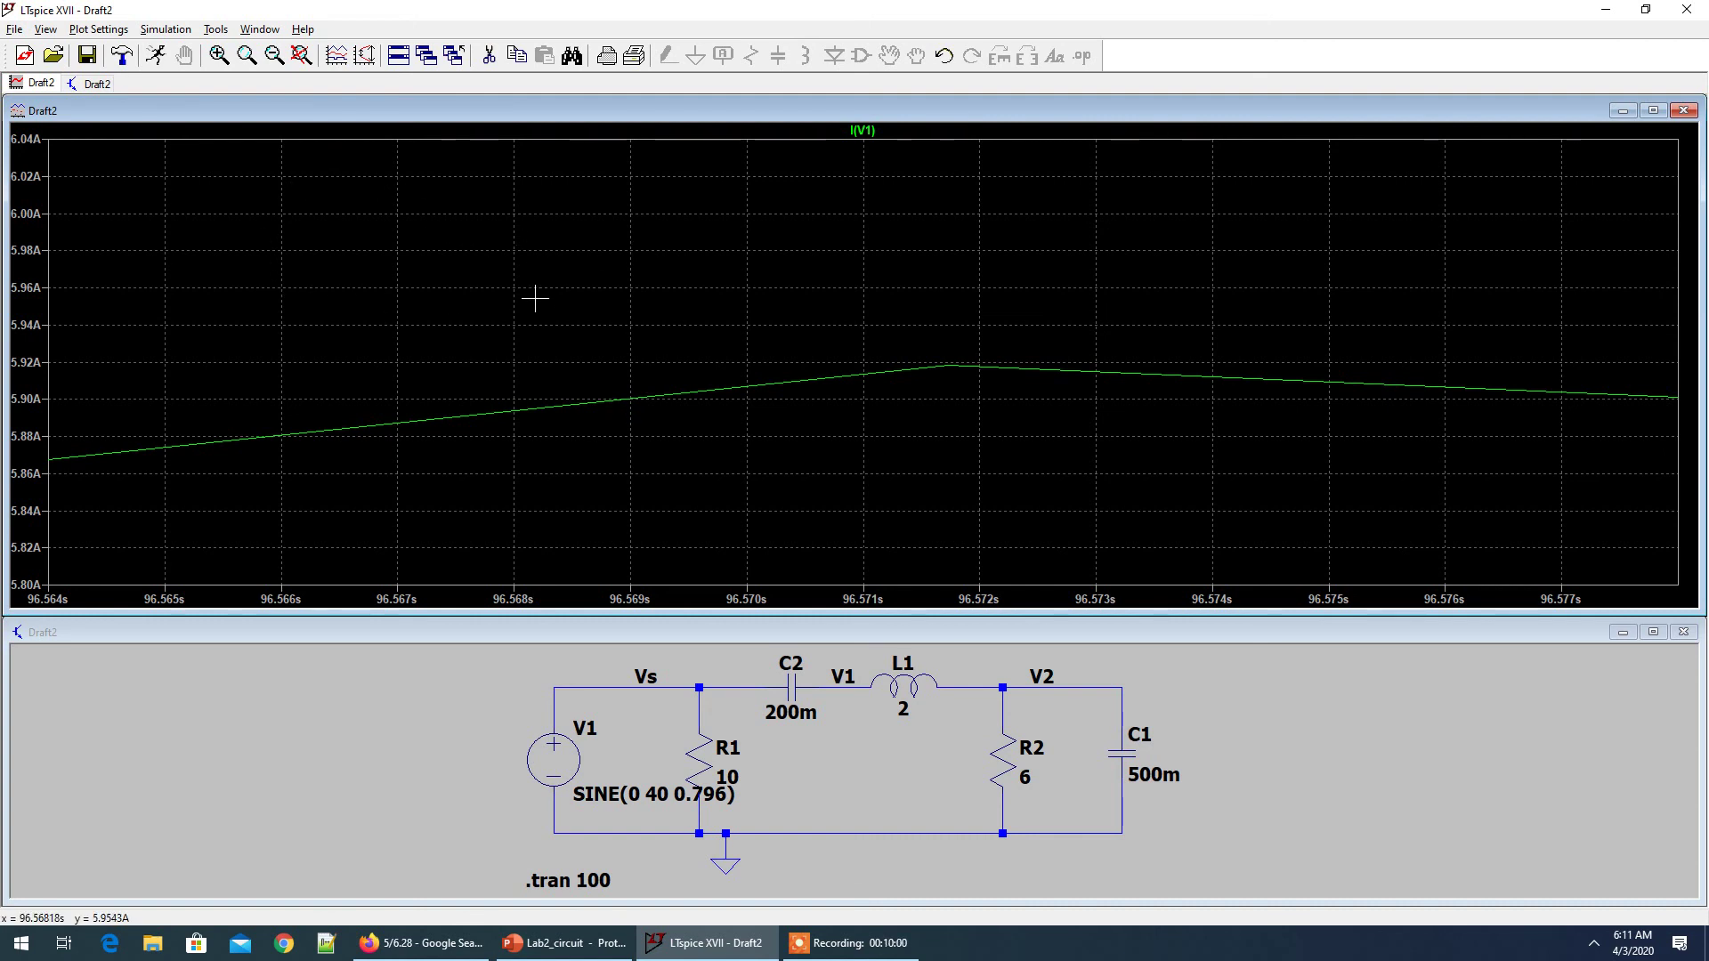
Restore the plot's full time range and set the SPICE engine's solver to Alternate
left_click(298, 57)
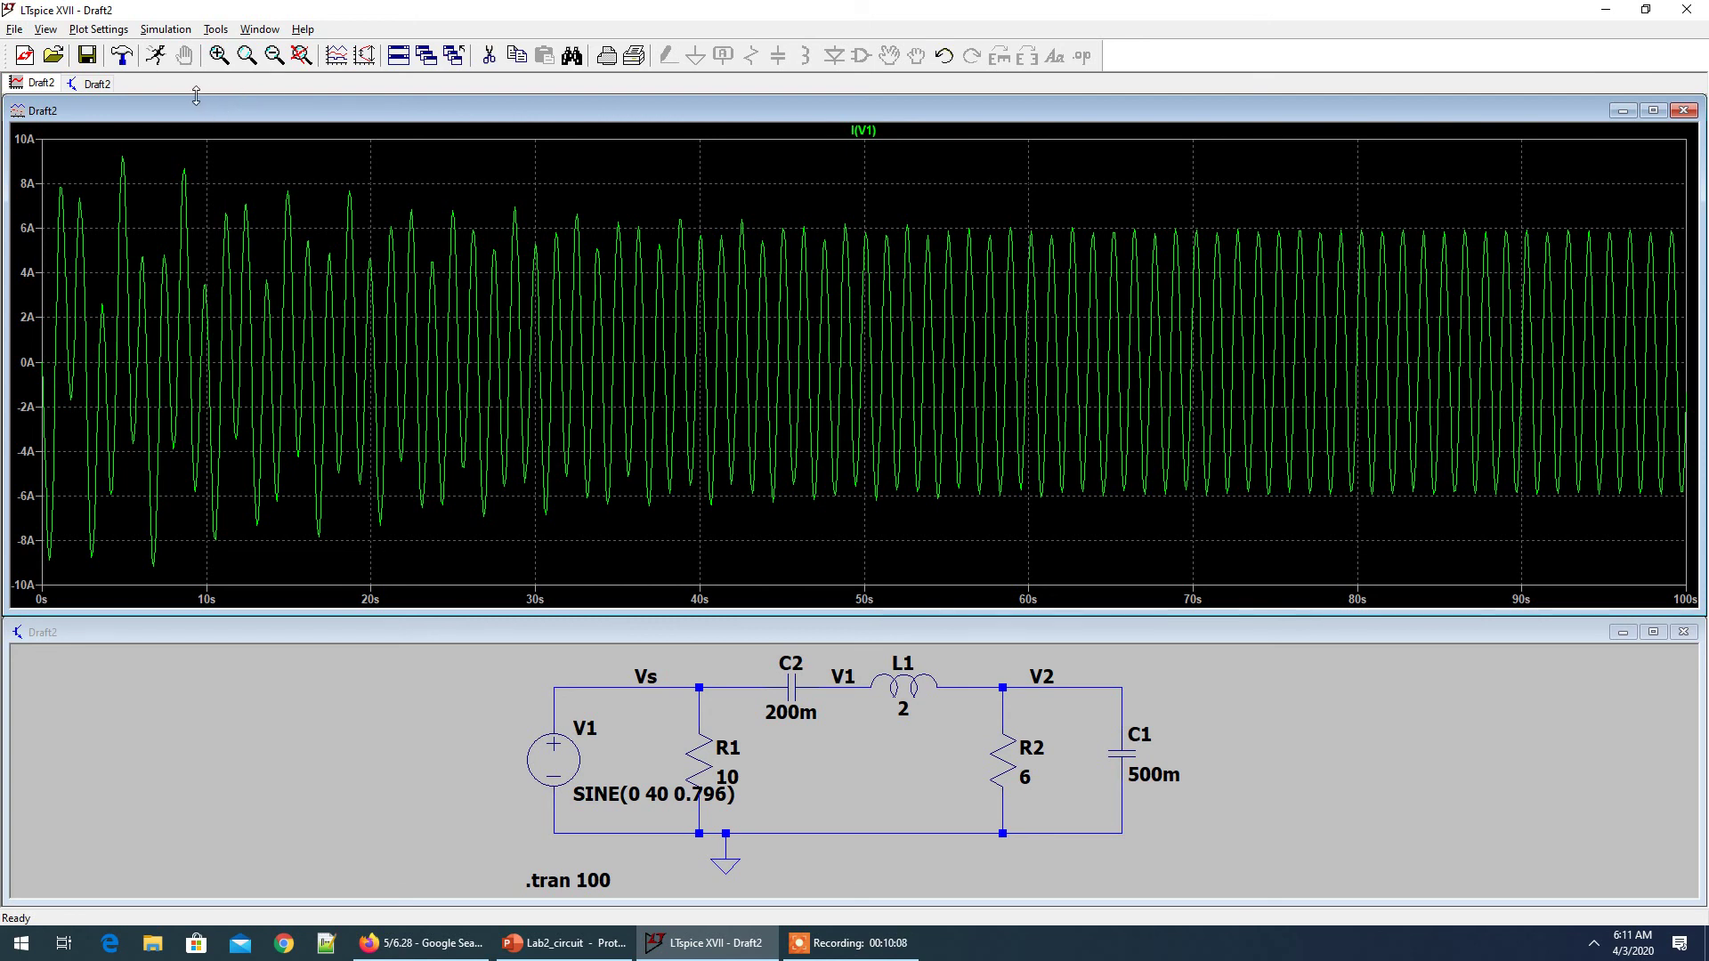
left_click(319, 696)
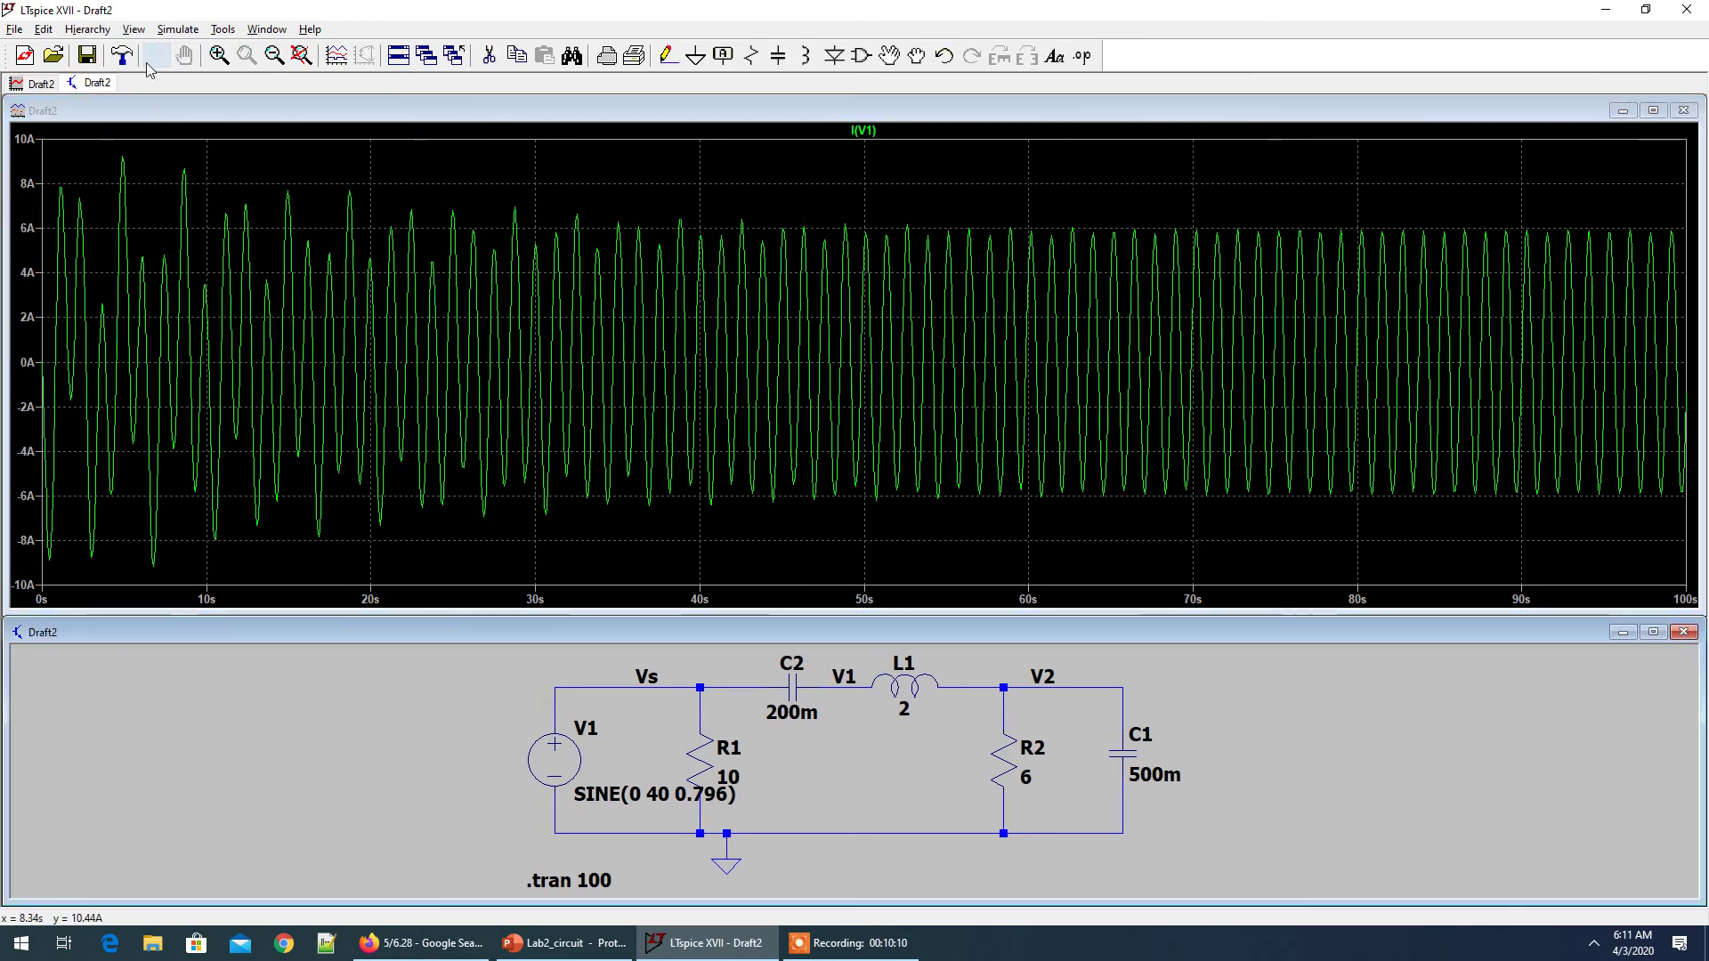
left_click(179, 29)
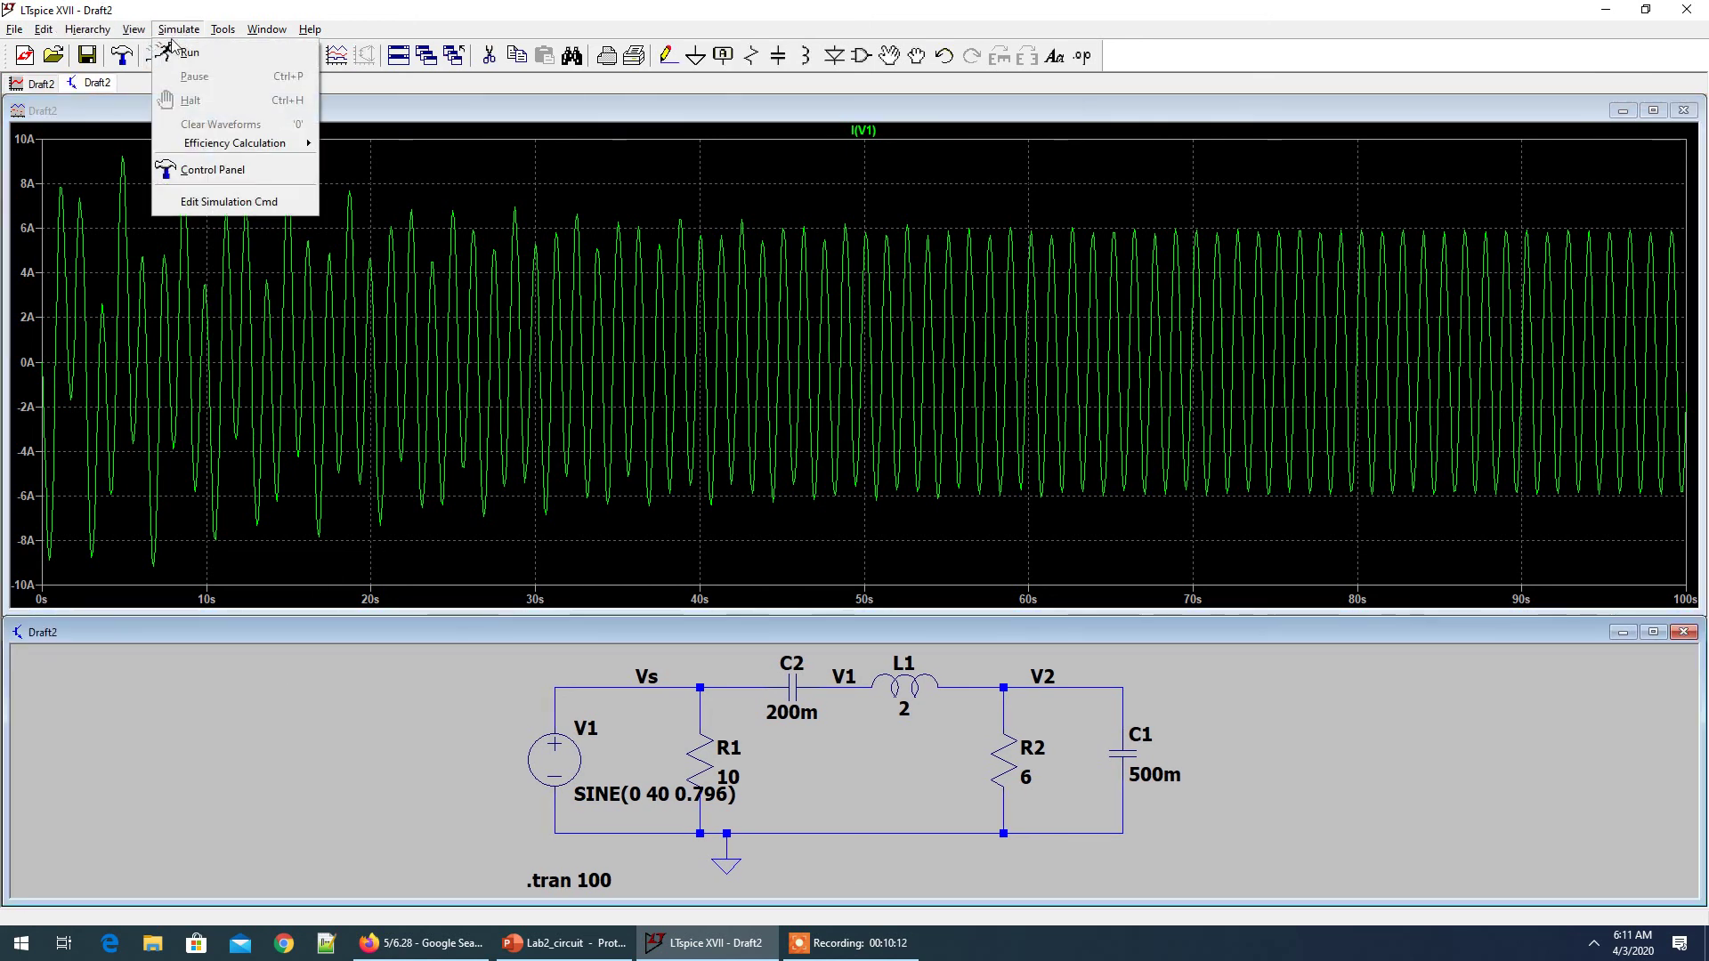
left_click(243, 180)
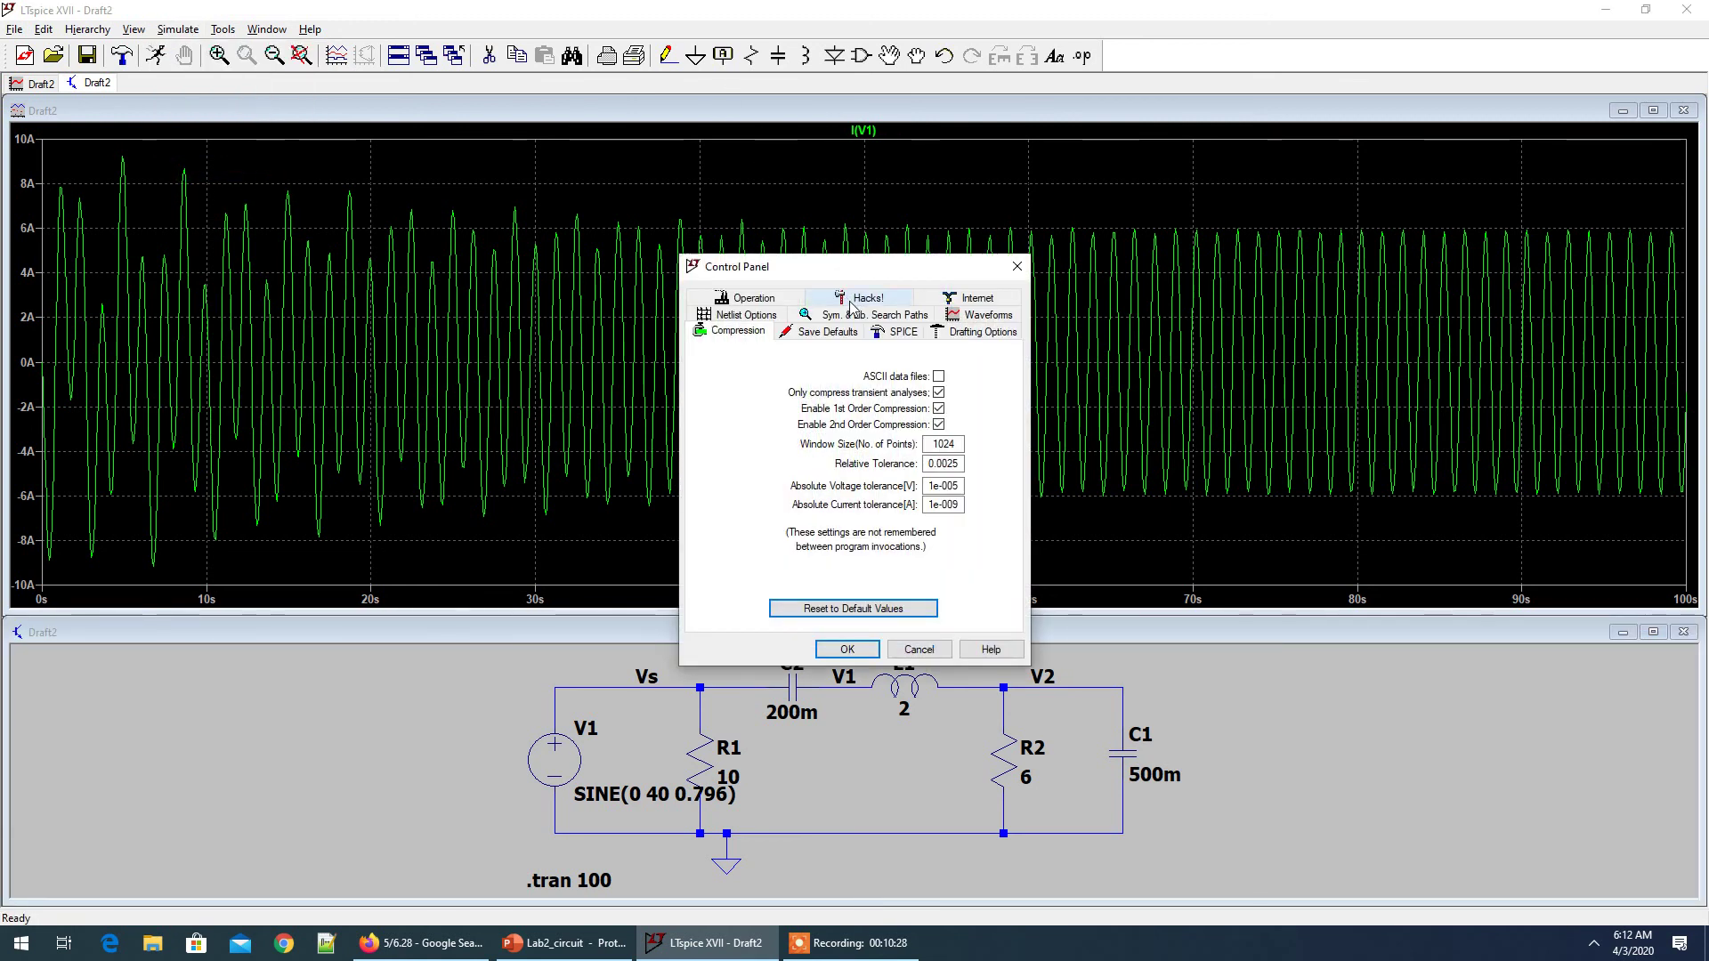
left_click(903, 331)
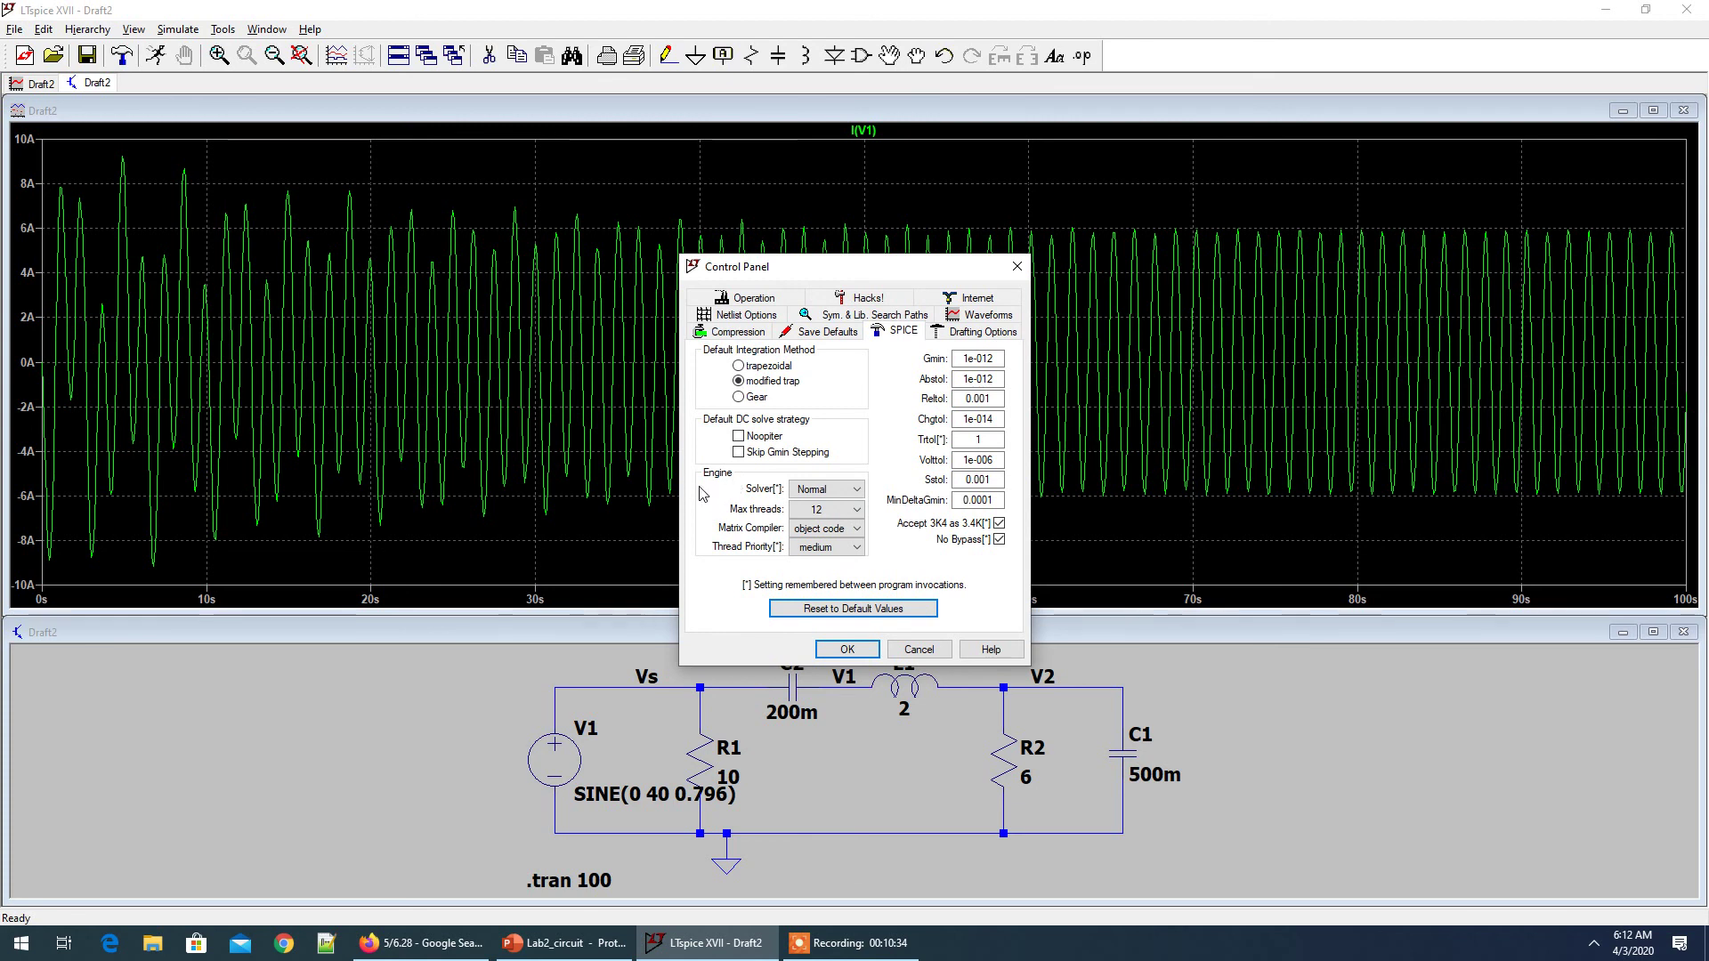
left_click(860, 491)
left_click(817, 520)
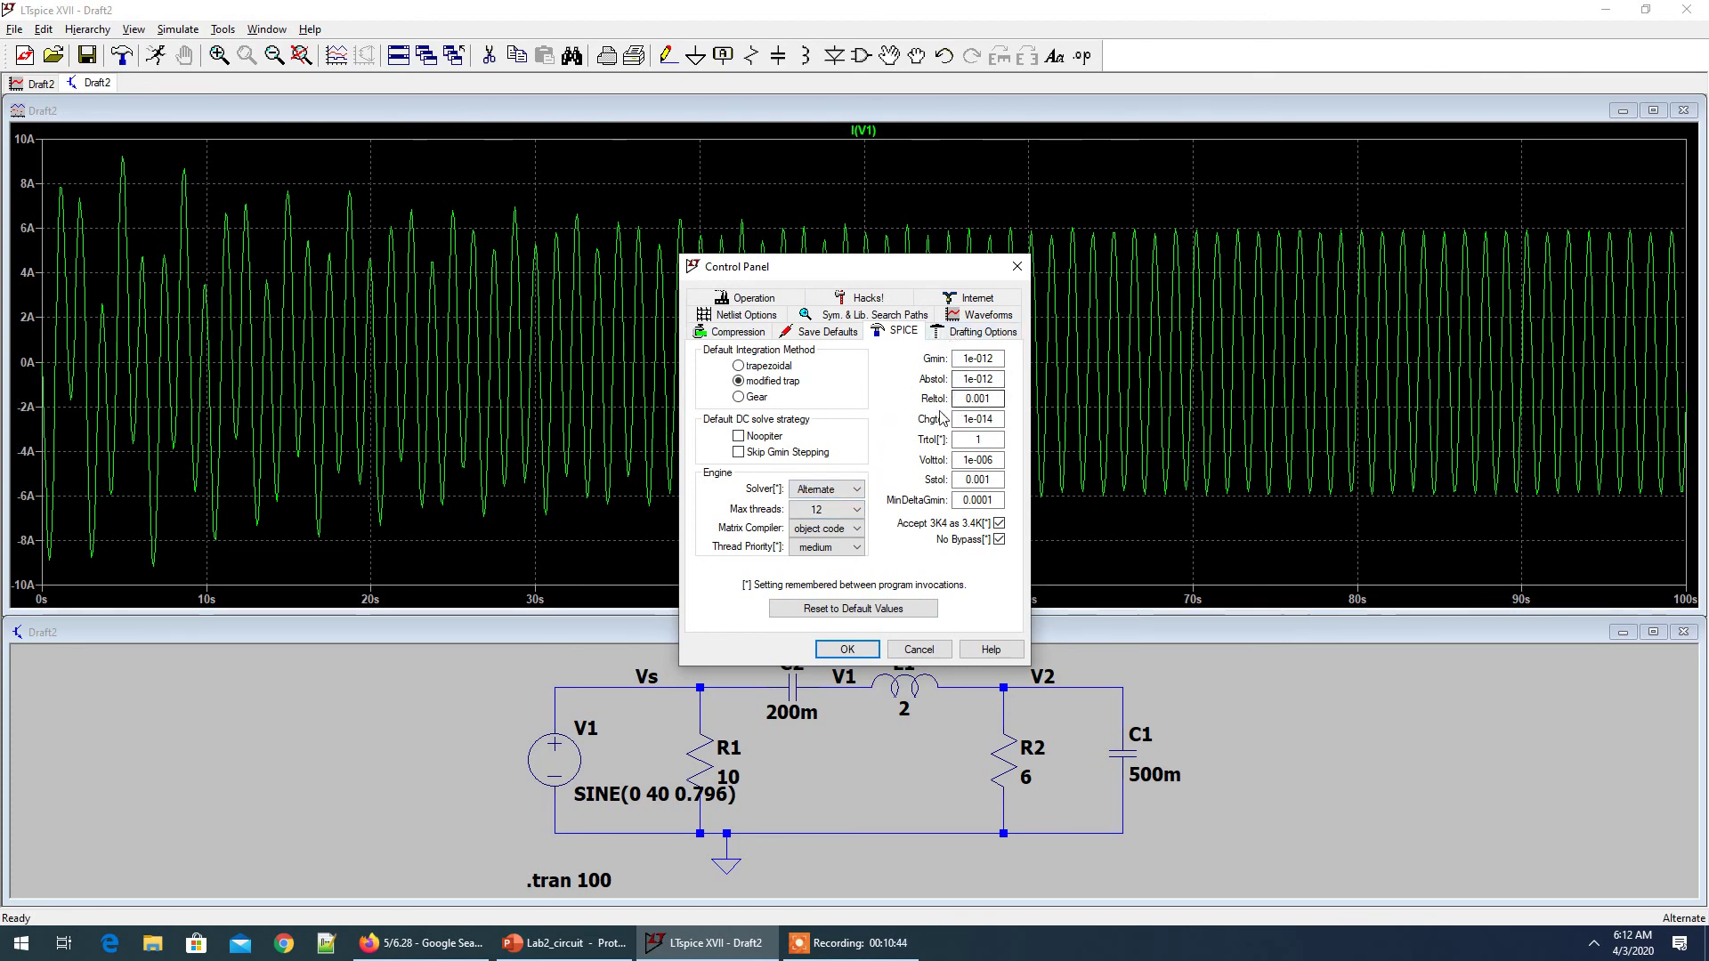
Lower the SPICE relative tolerance Reltol by inserting seven more zeros after its decimal point, apply the settings and rerun the simulation
left_click(981, 398)
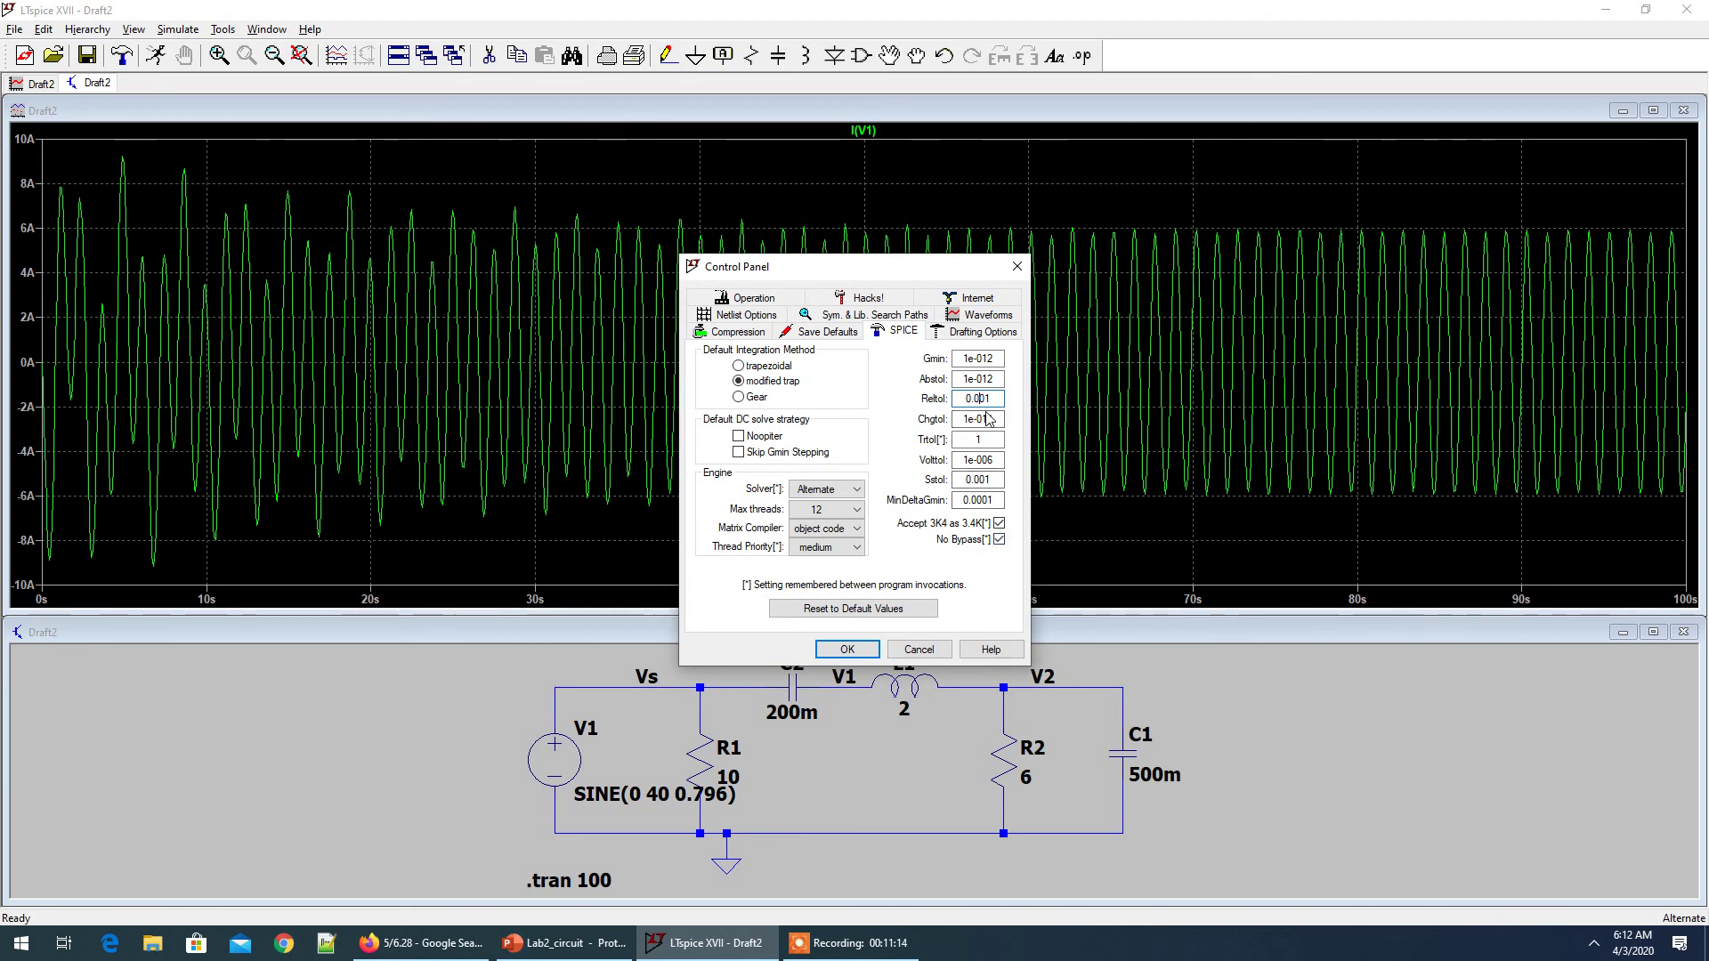
type("0000000")
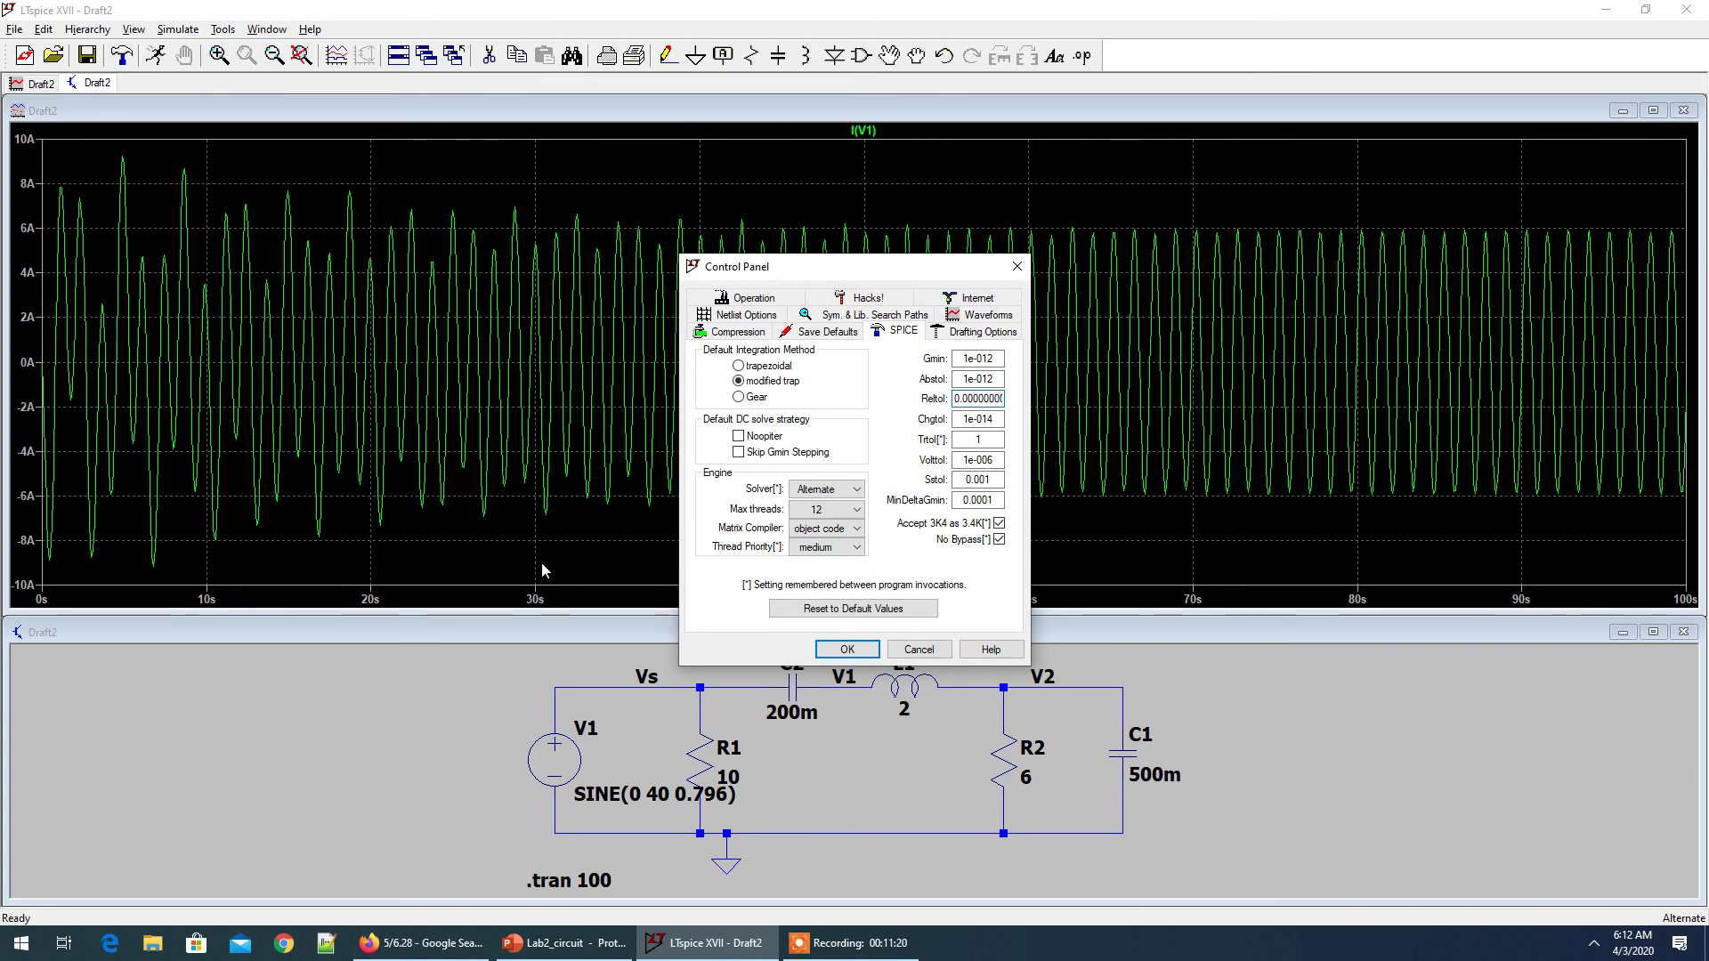
left_click(844, 649)
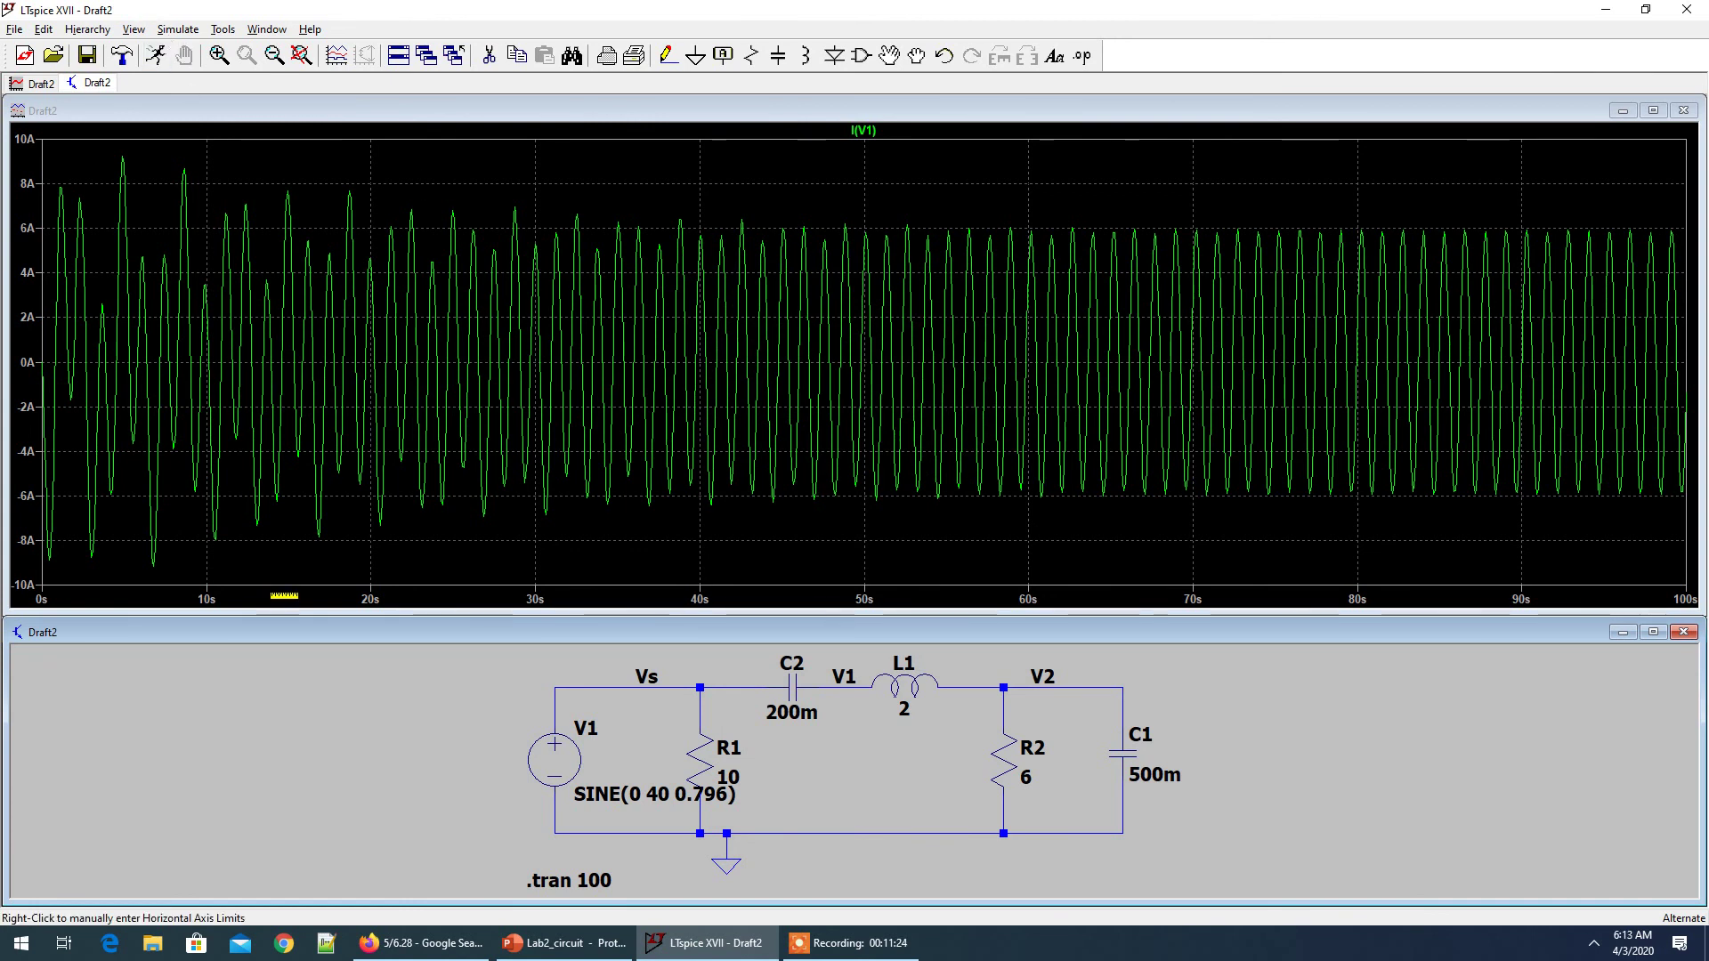
left_click(155, 56)
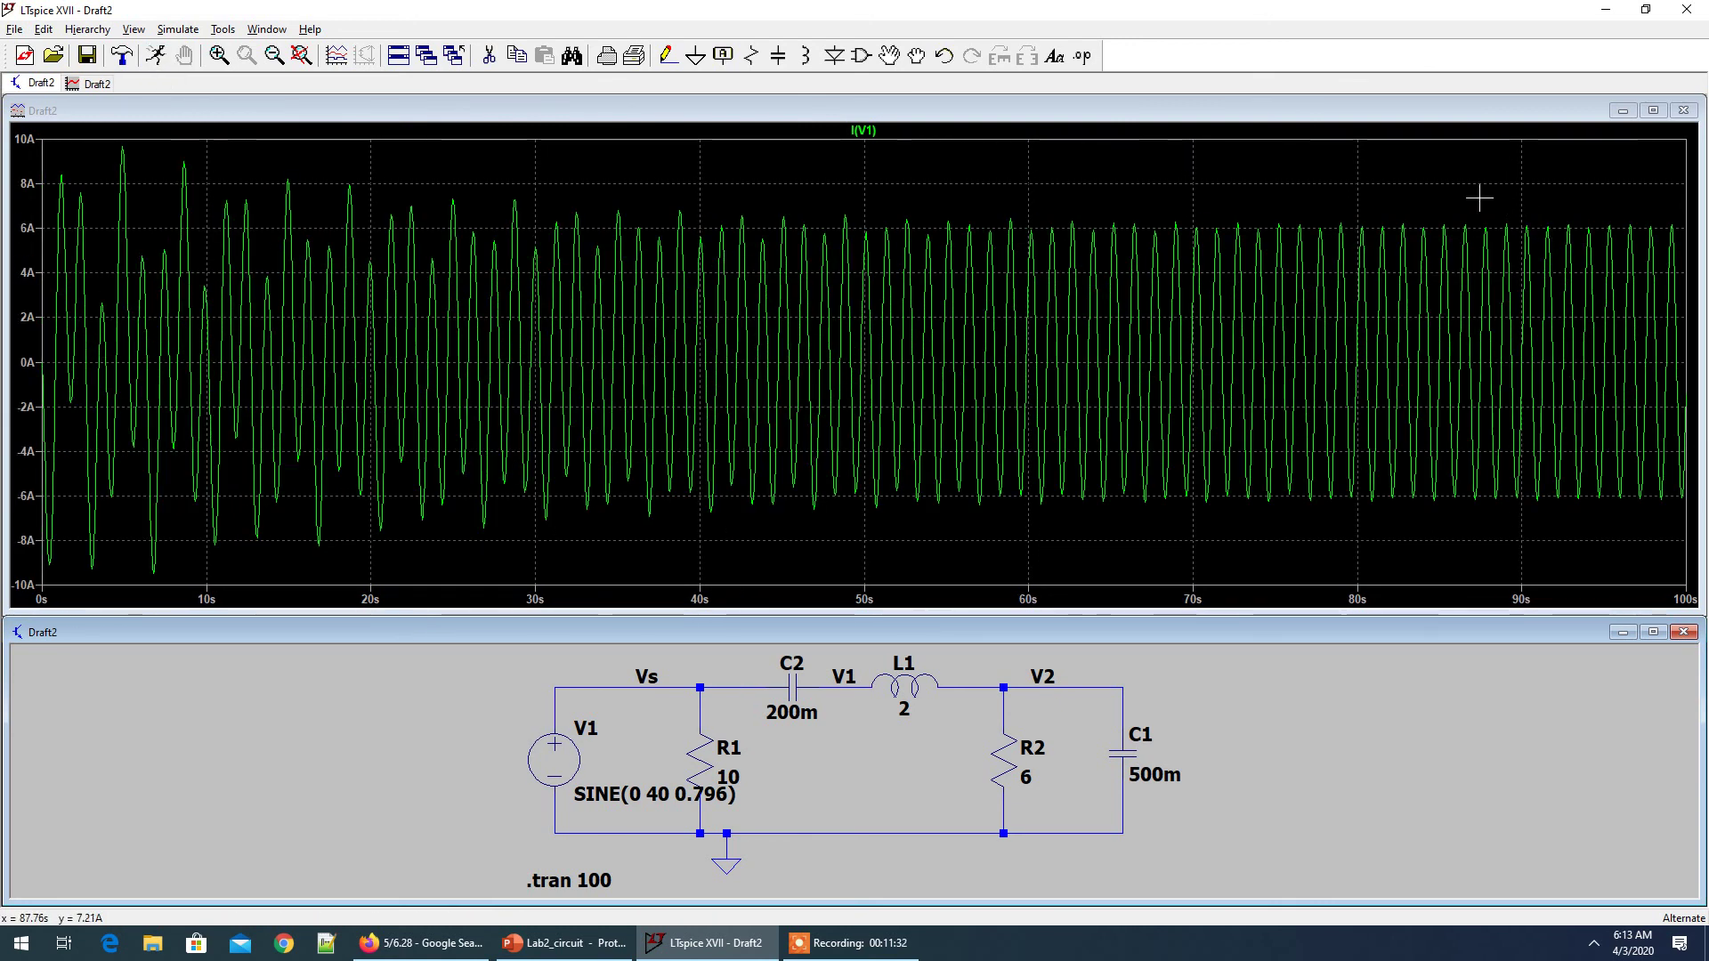
Zoom in on a steady-state peak of V1's current near 90.31 s to read its amplitude
left_click_drag(1501, 201, 1546, 545)
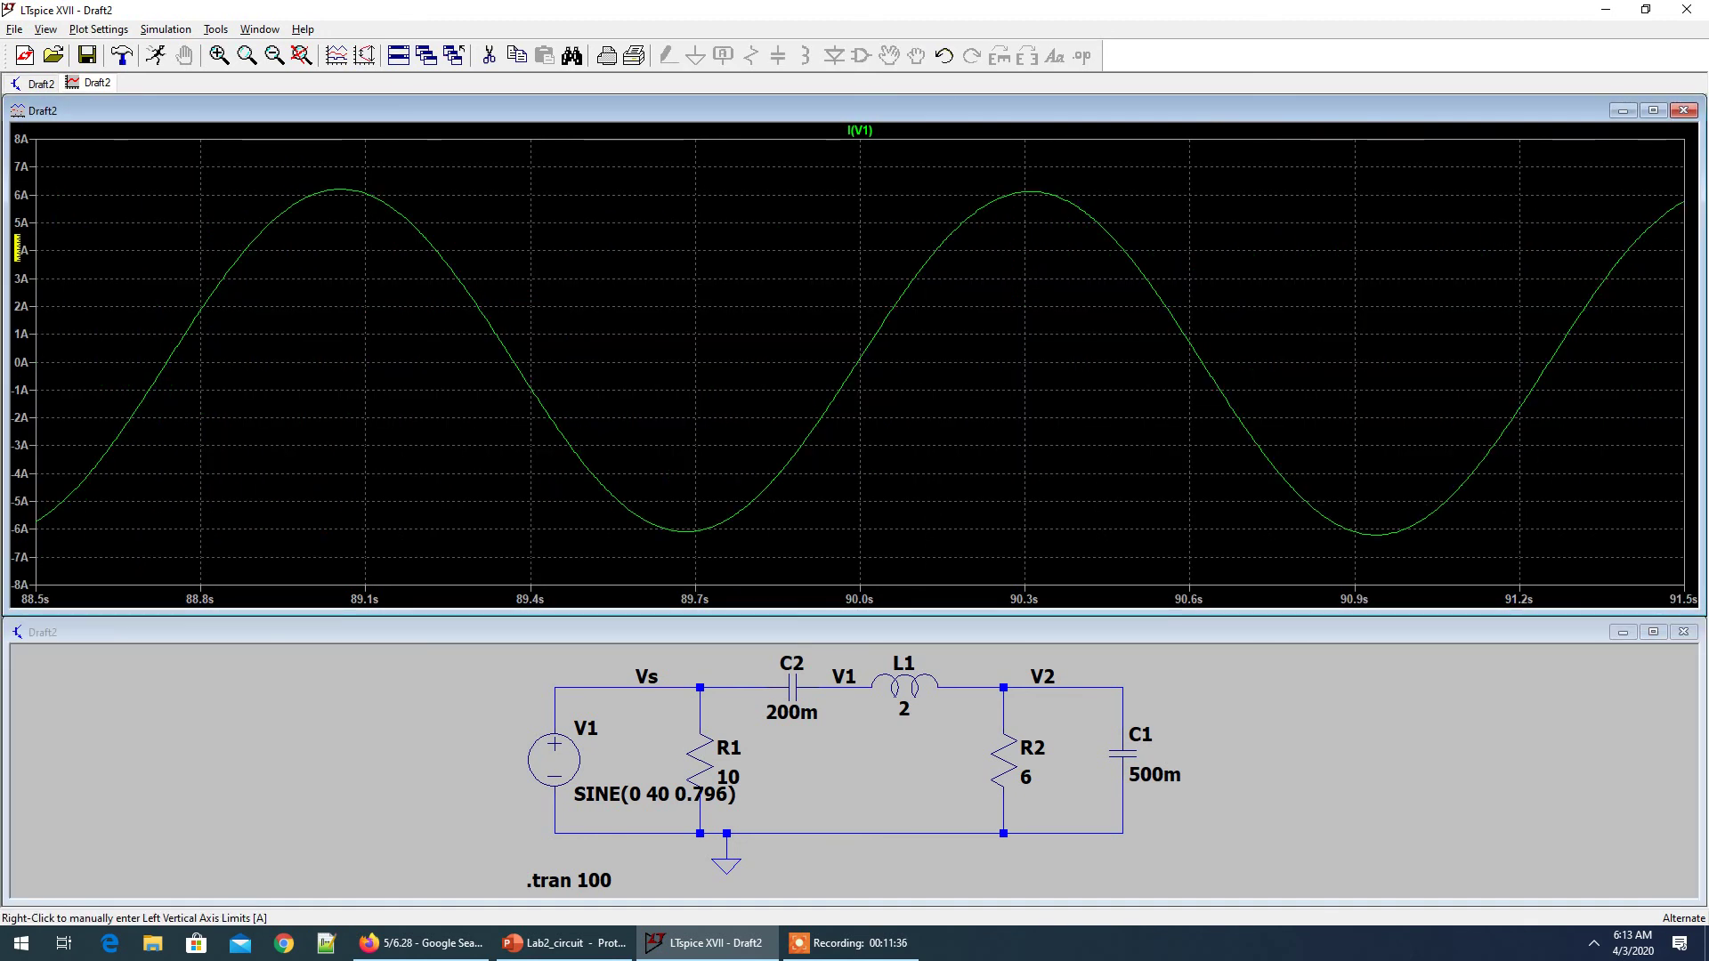
left_click_drag(970, 170, 1109, 230)
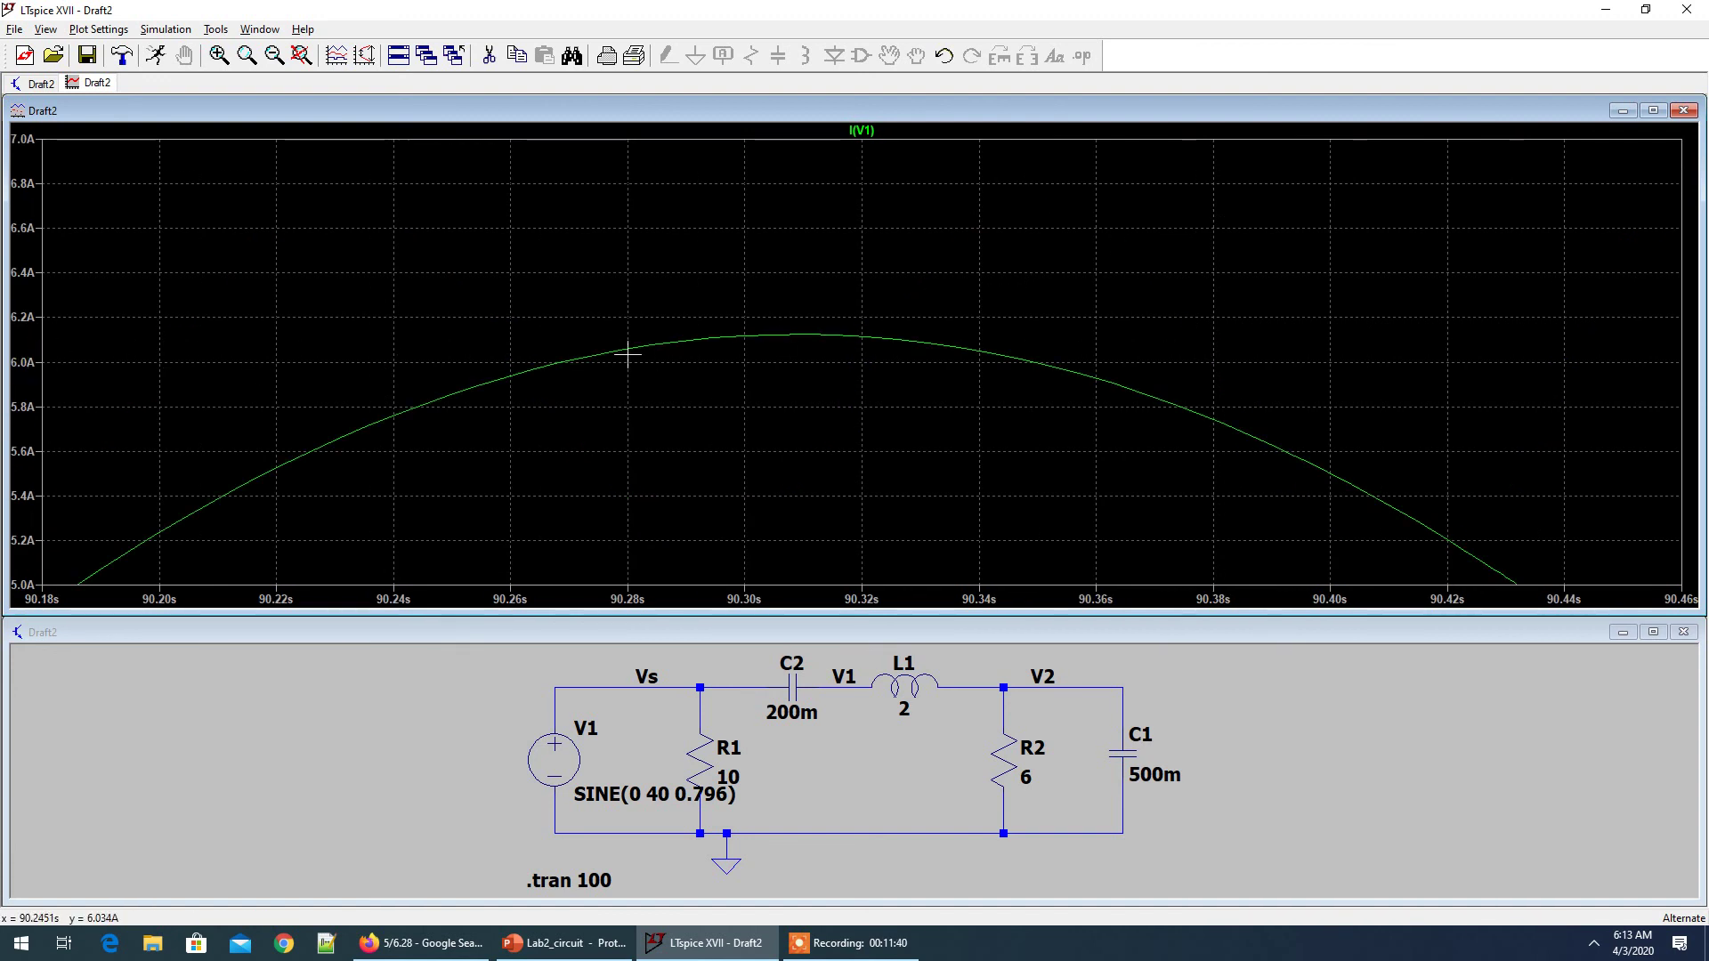
left_click_drag(646, 309, 988, 397)
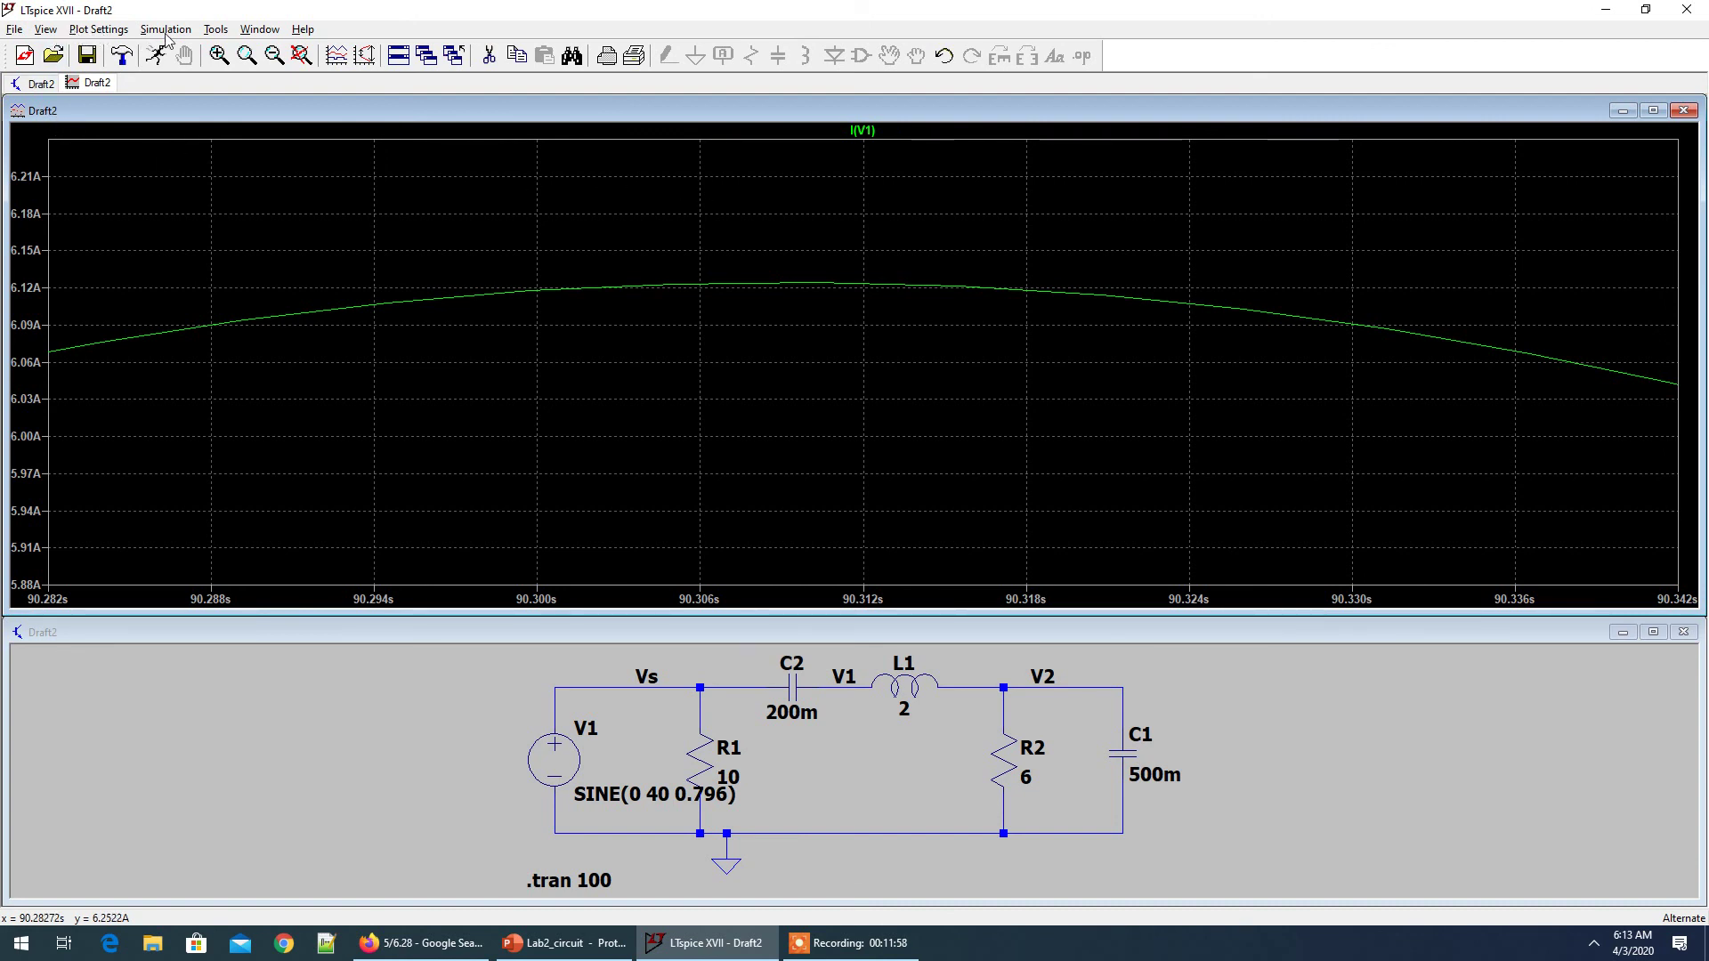
left_click(275, 698)
left_click(168, 29)
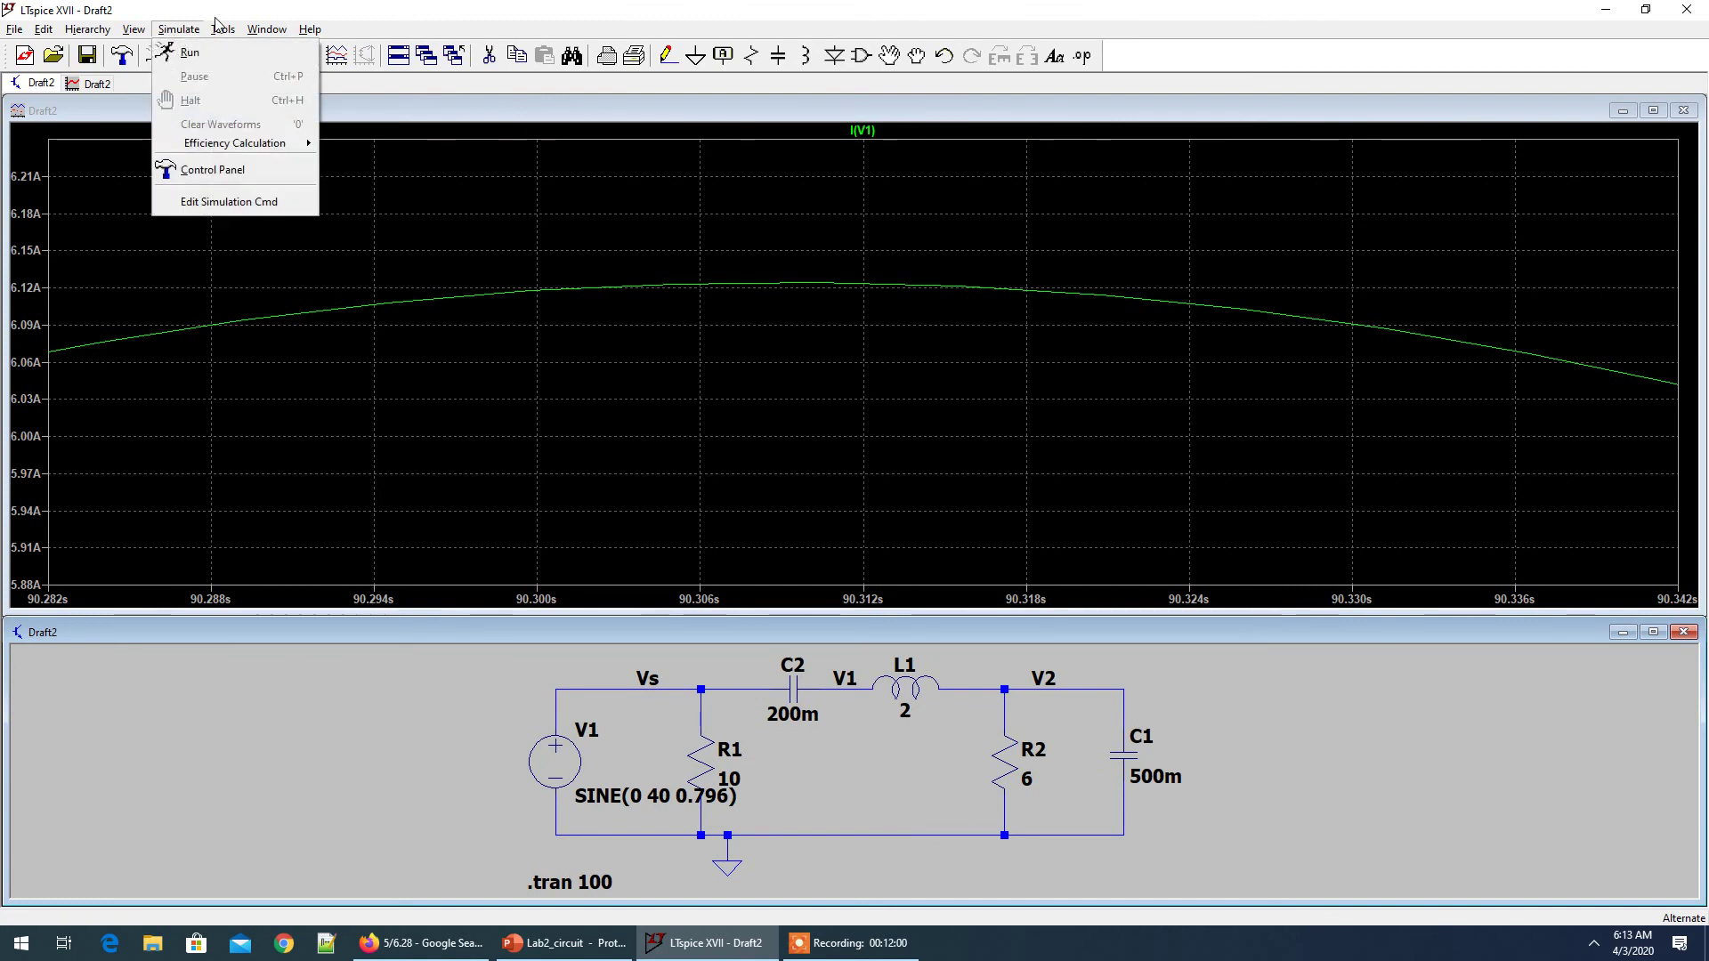
left_click(217, 196)
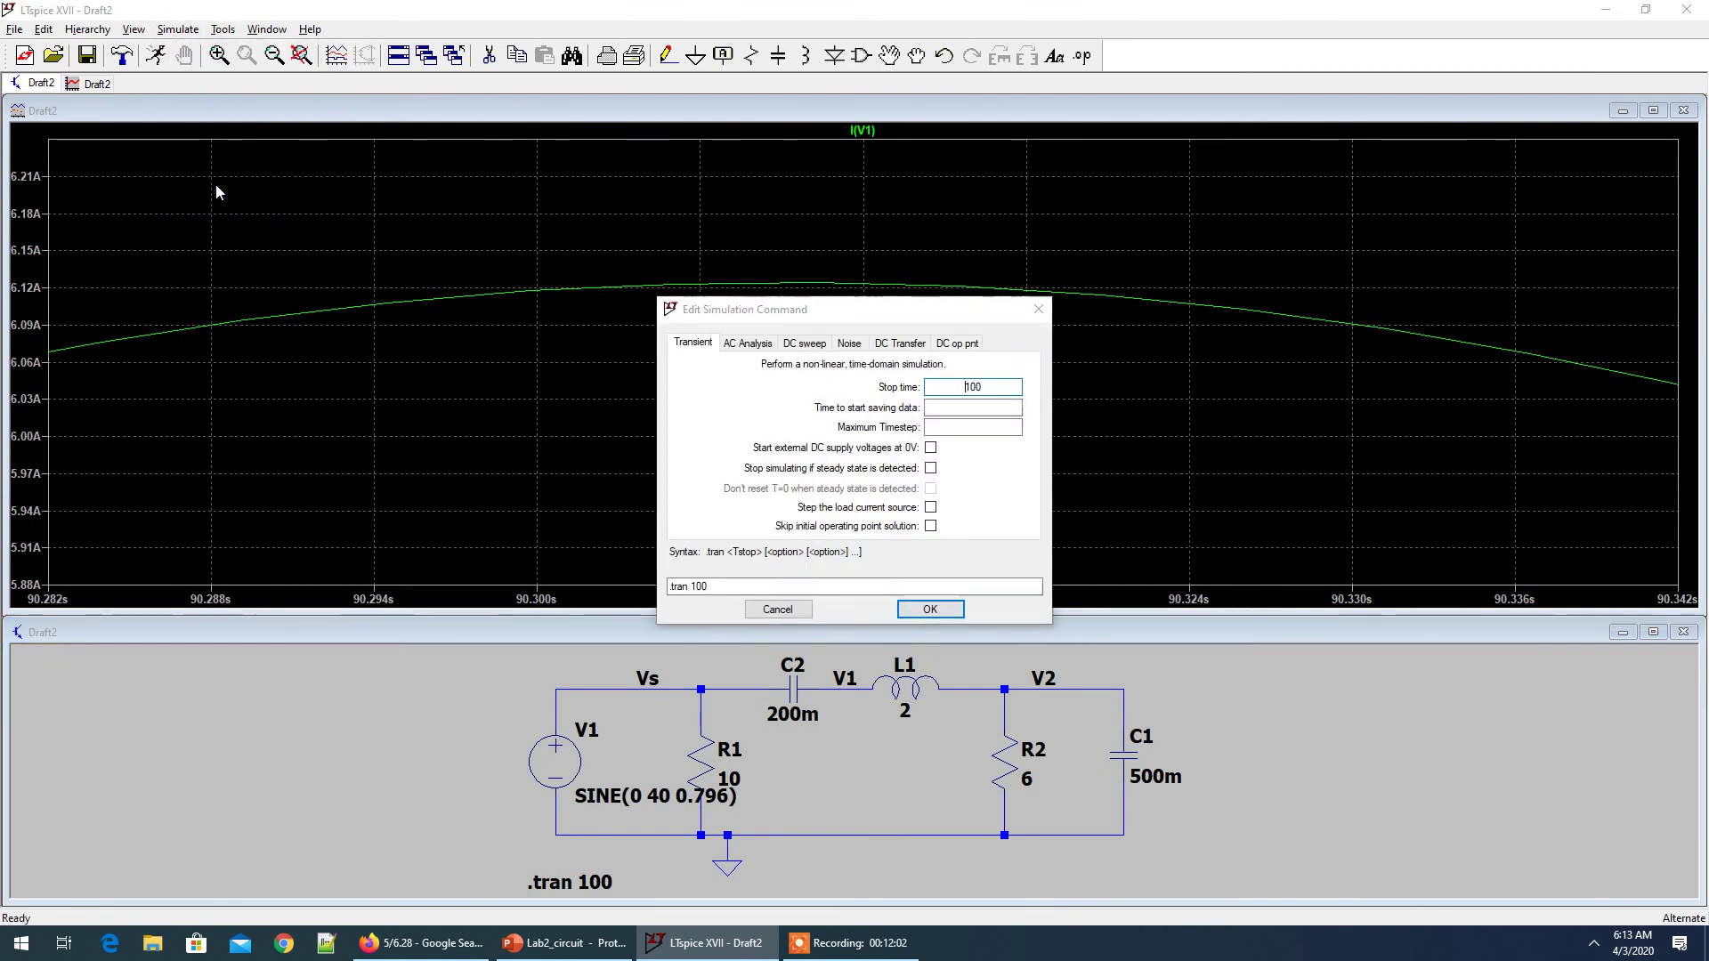
left_click(1039, 309)
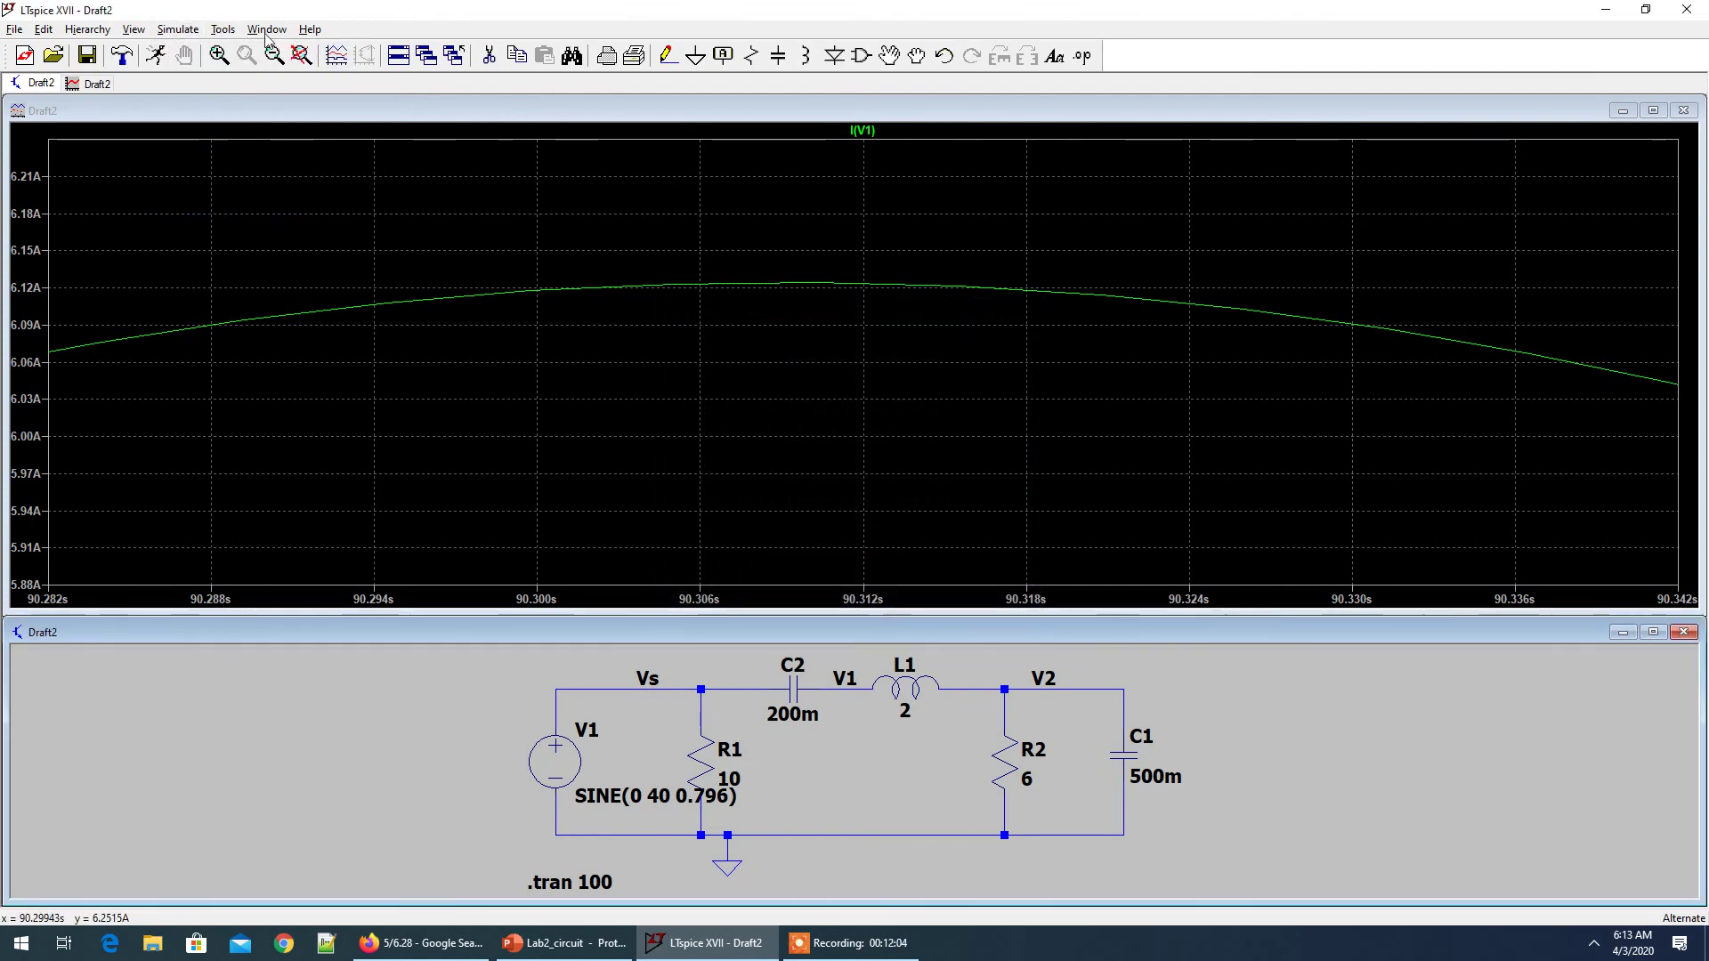
Set the SPICE relative tolerance Reltol to 1e-012, apply the settings and rerun the simulation
left_click(178, 28)
left_click(213, 170)
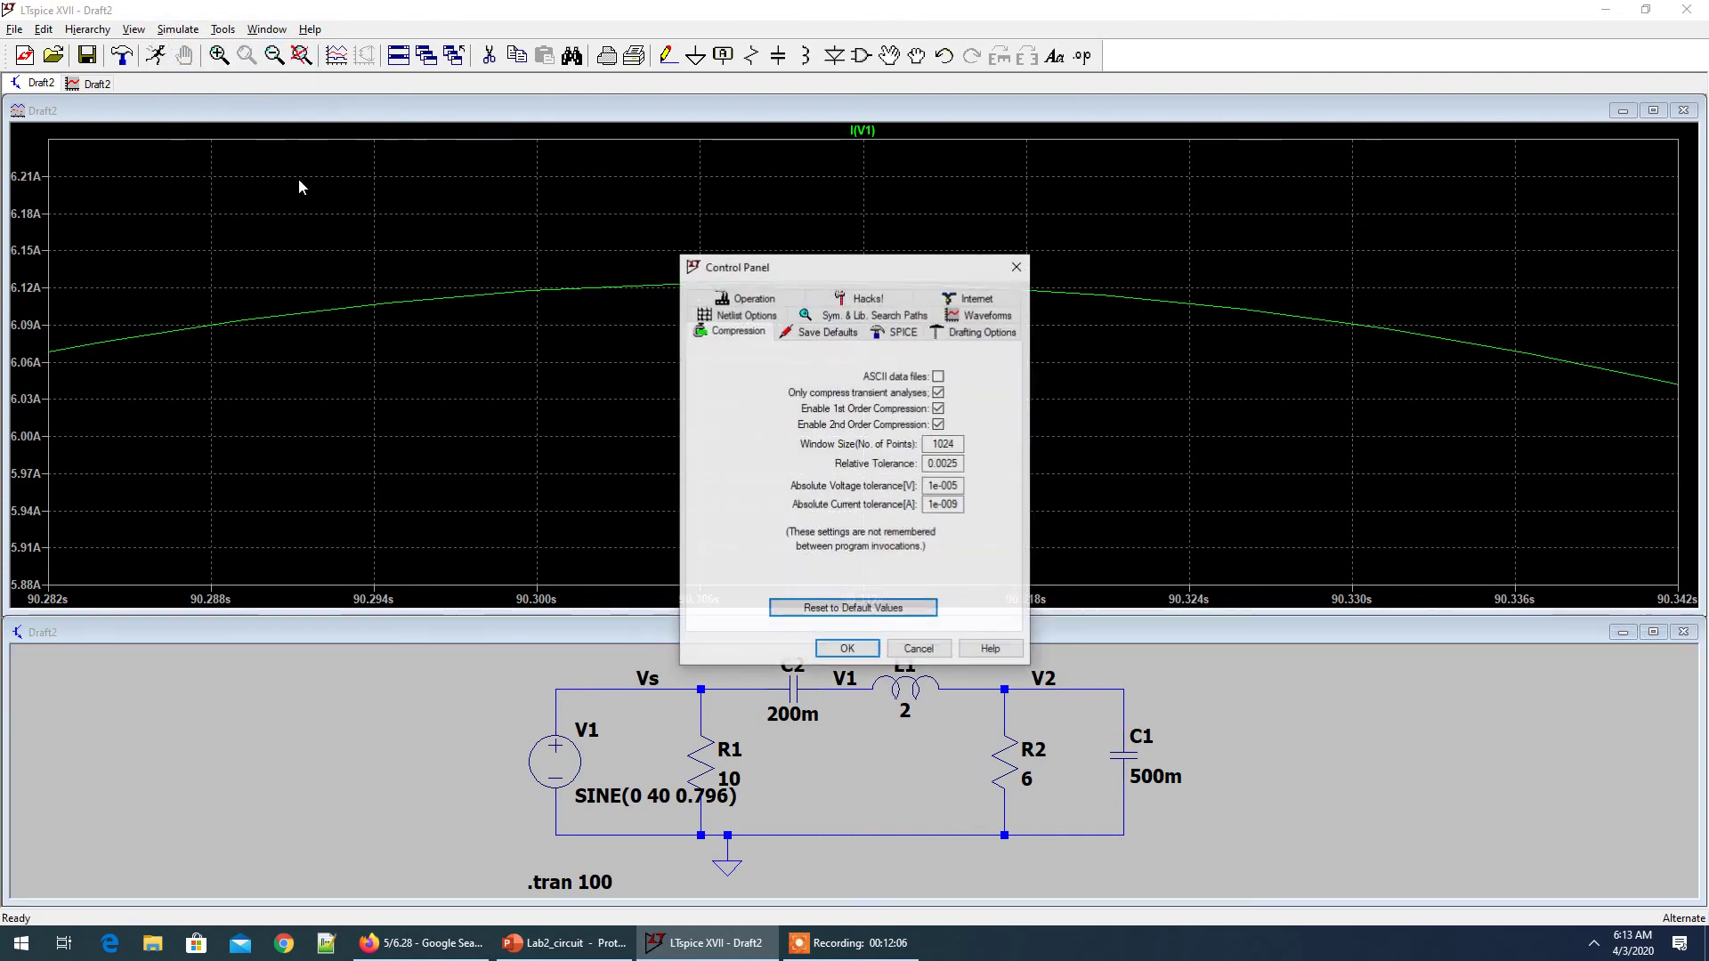
left_click(899, 331)
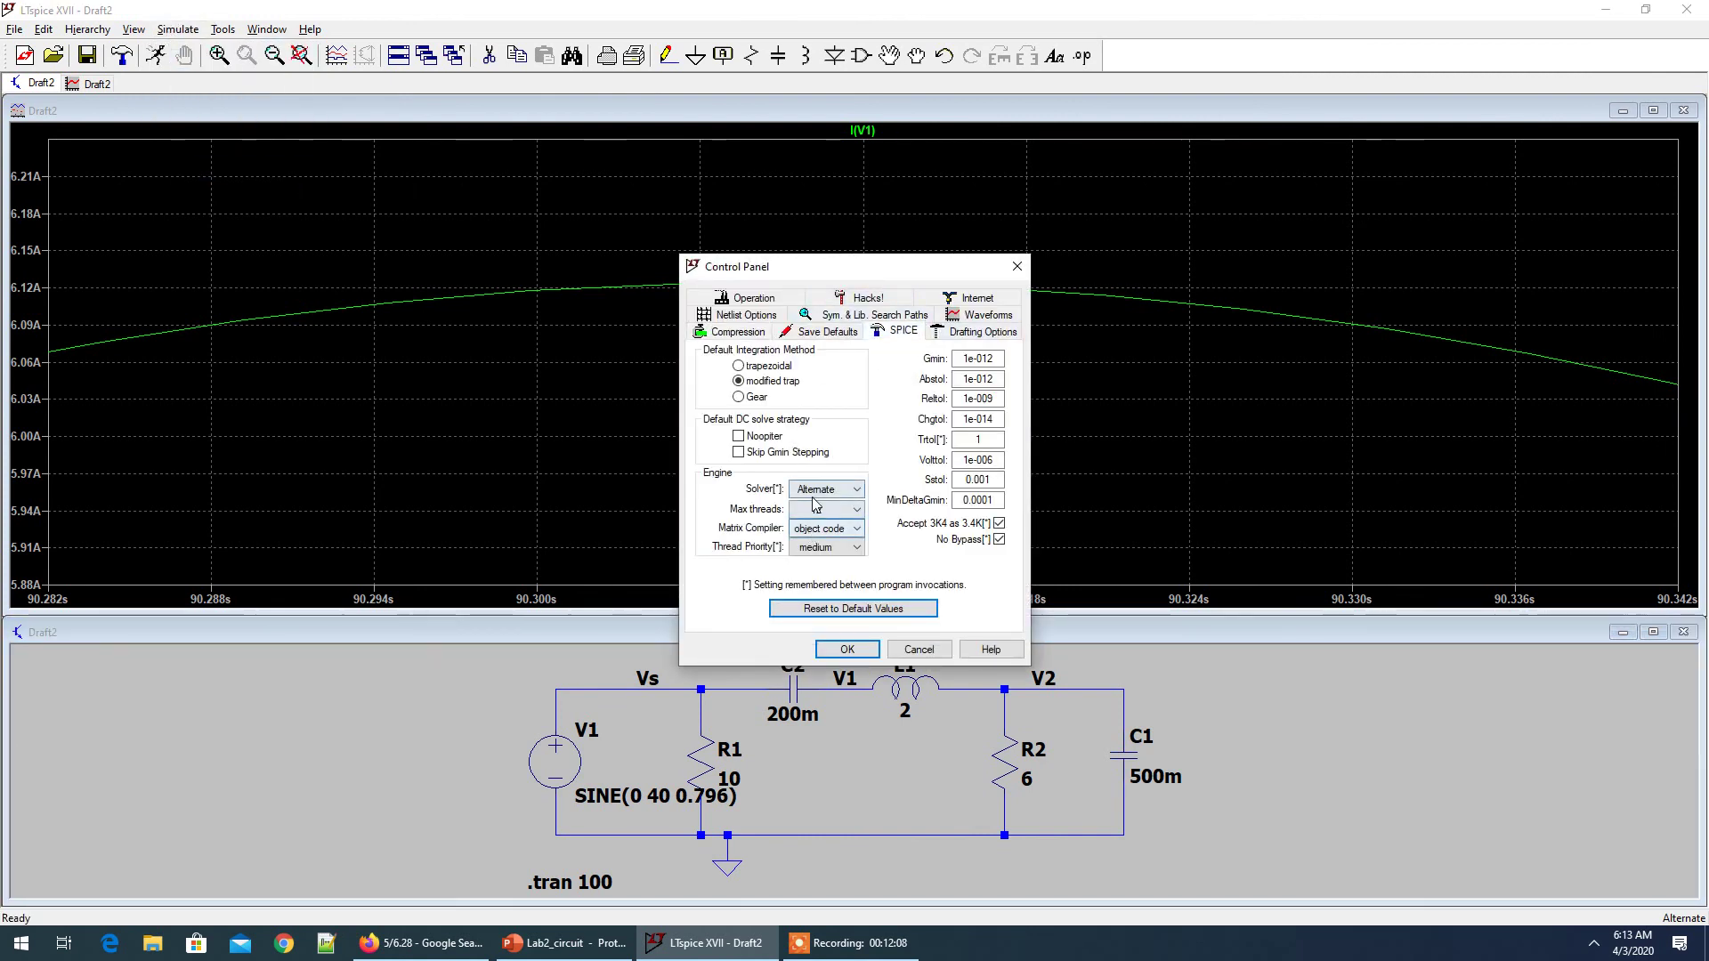
double_click(983, 399)
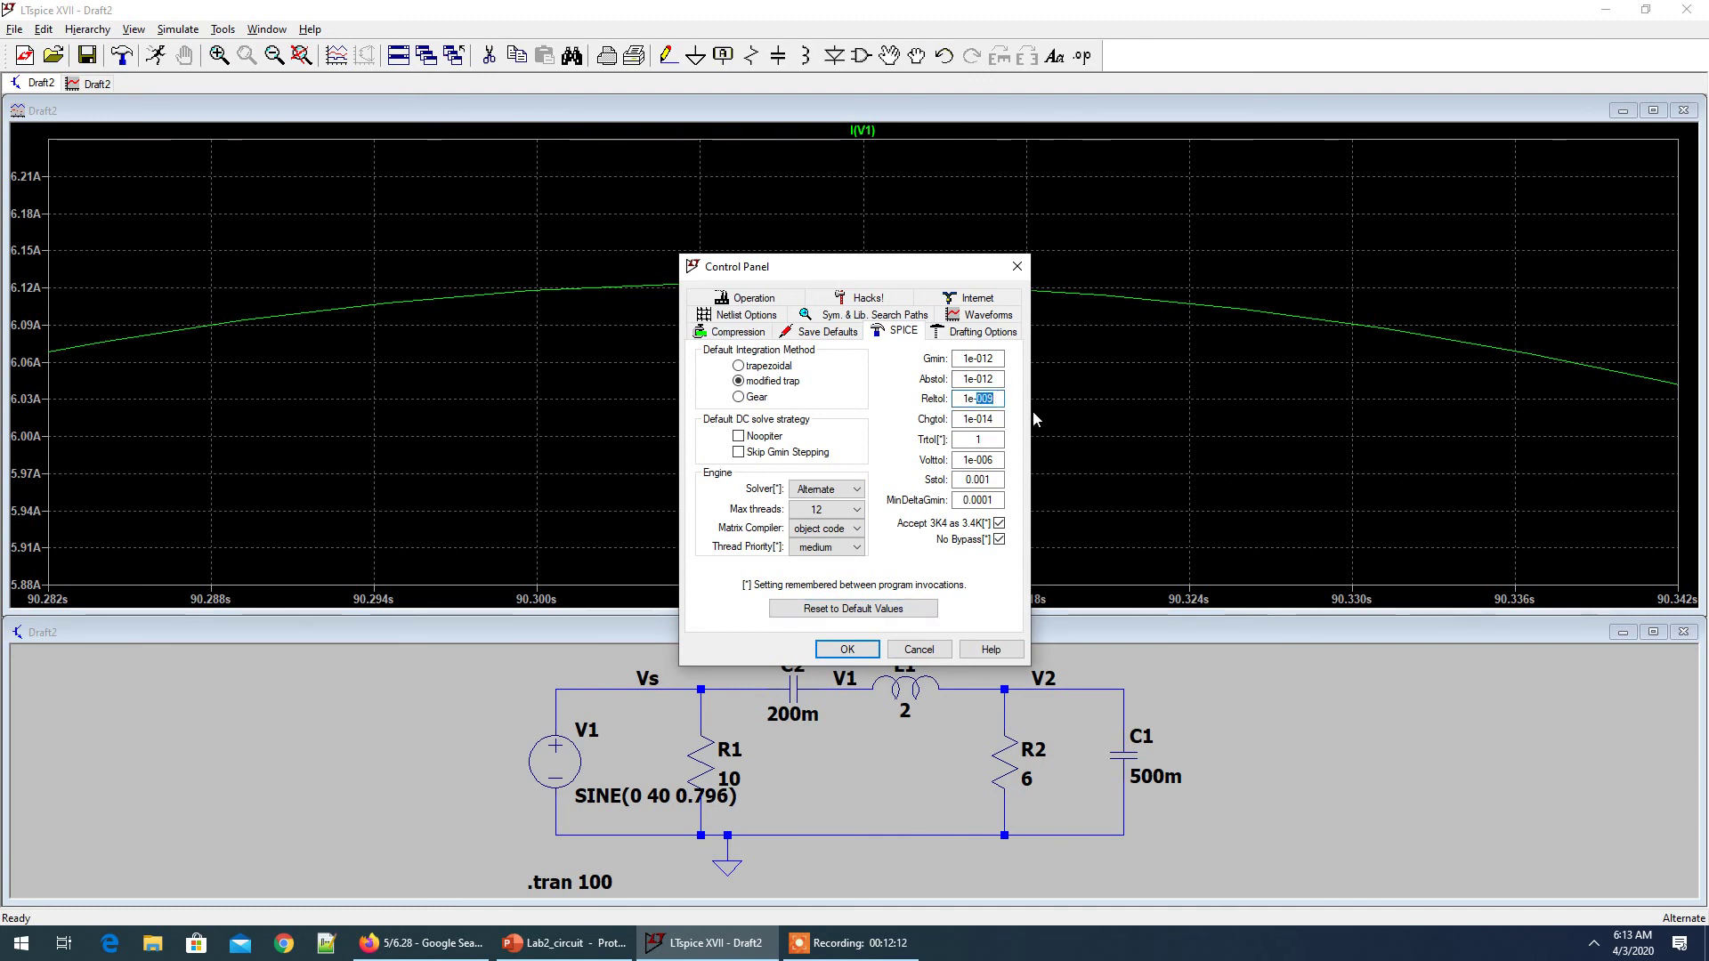
type("12")
left_click(847, 648)
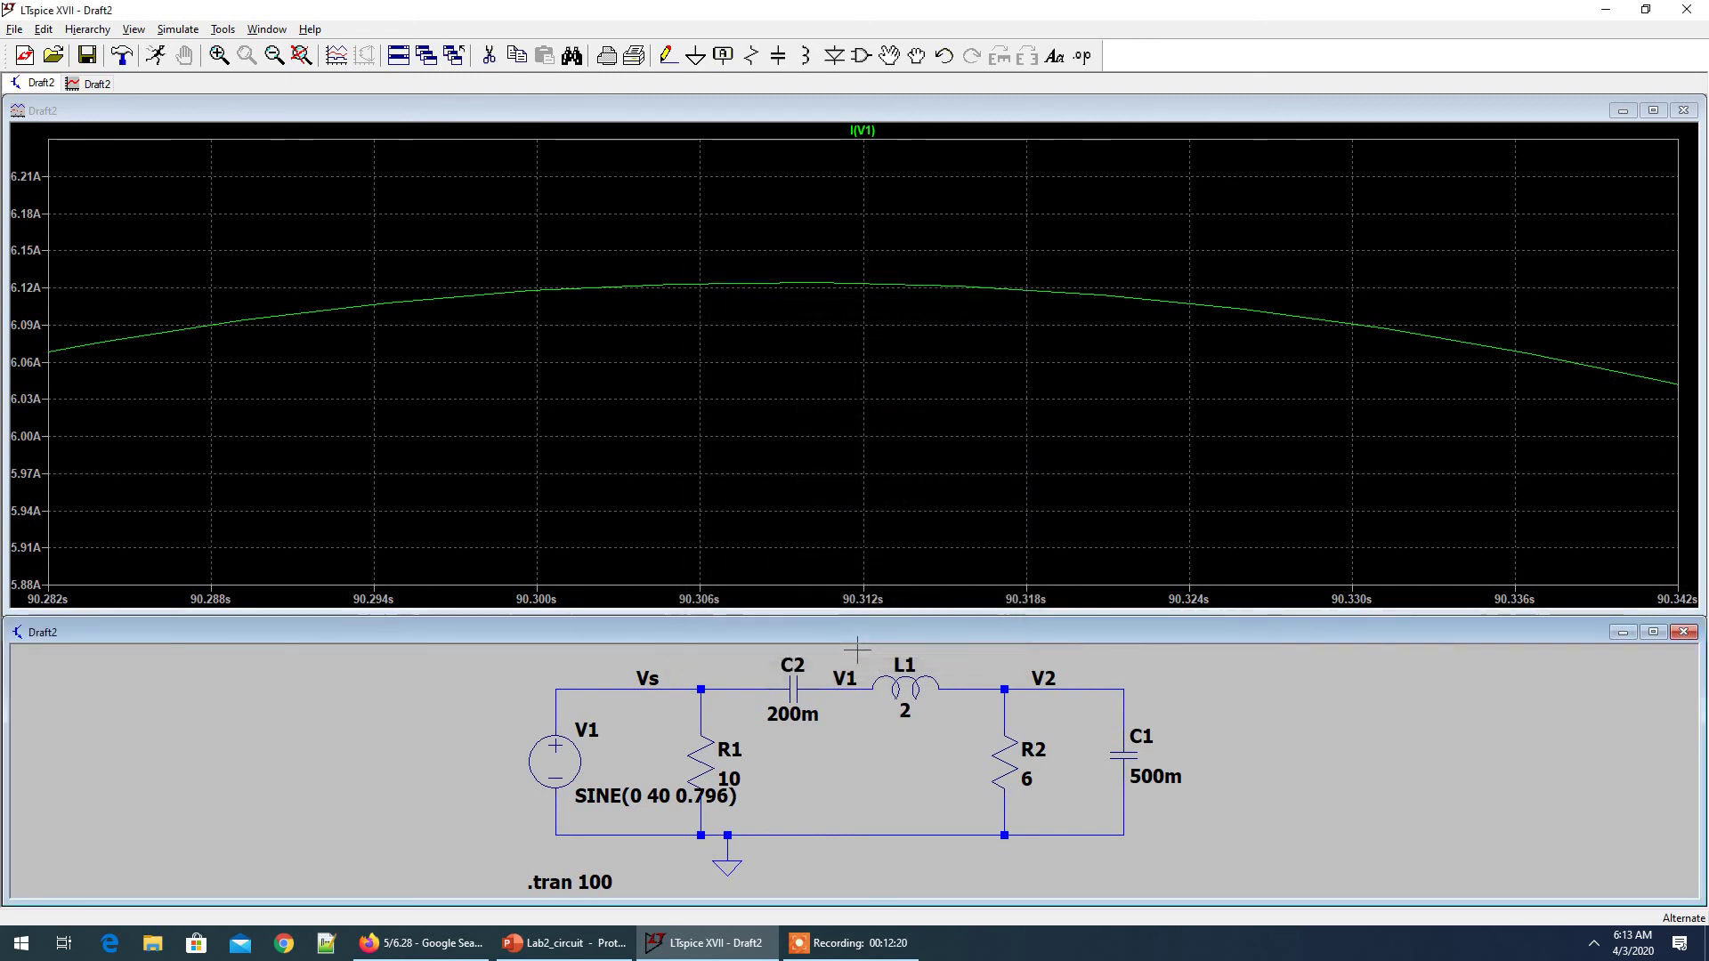
left_click(156, 56)
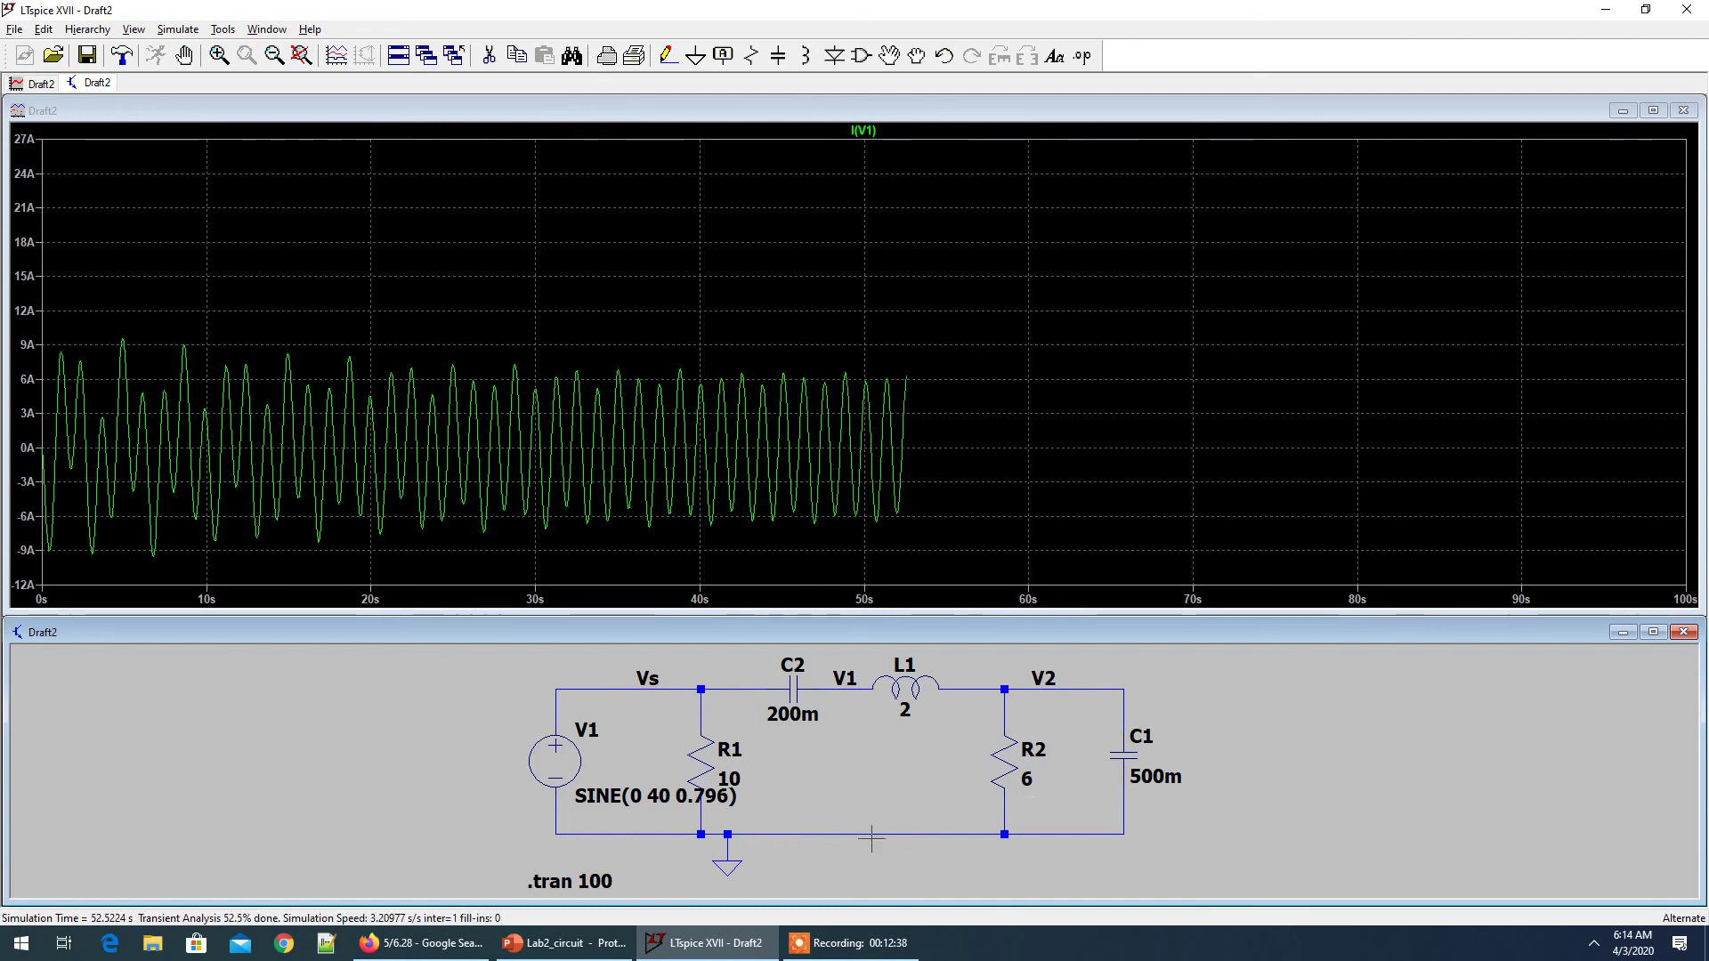
Review the calculated current on the Lab2_circuit slide in PowerPoint, return to LTspice and examine V1's current peak near 91.57 s
left_click(553, 946)
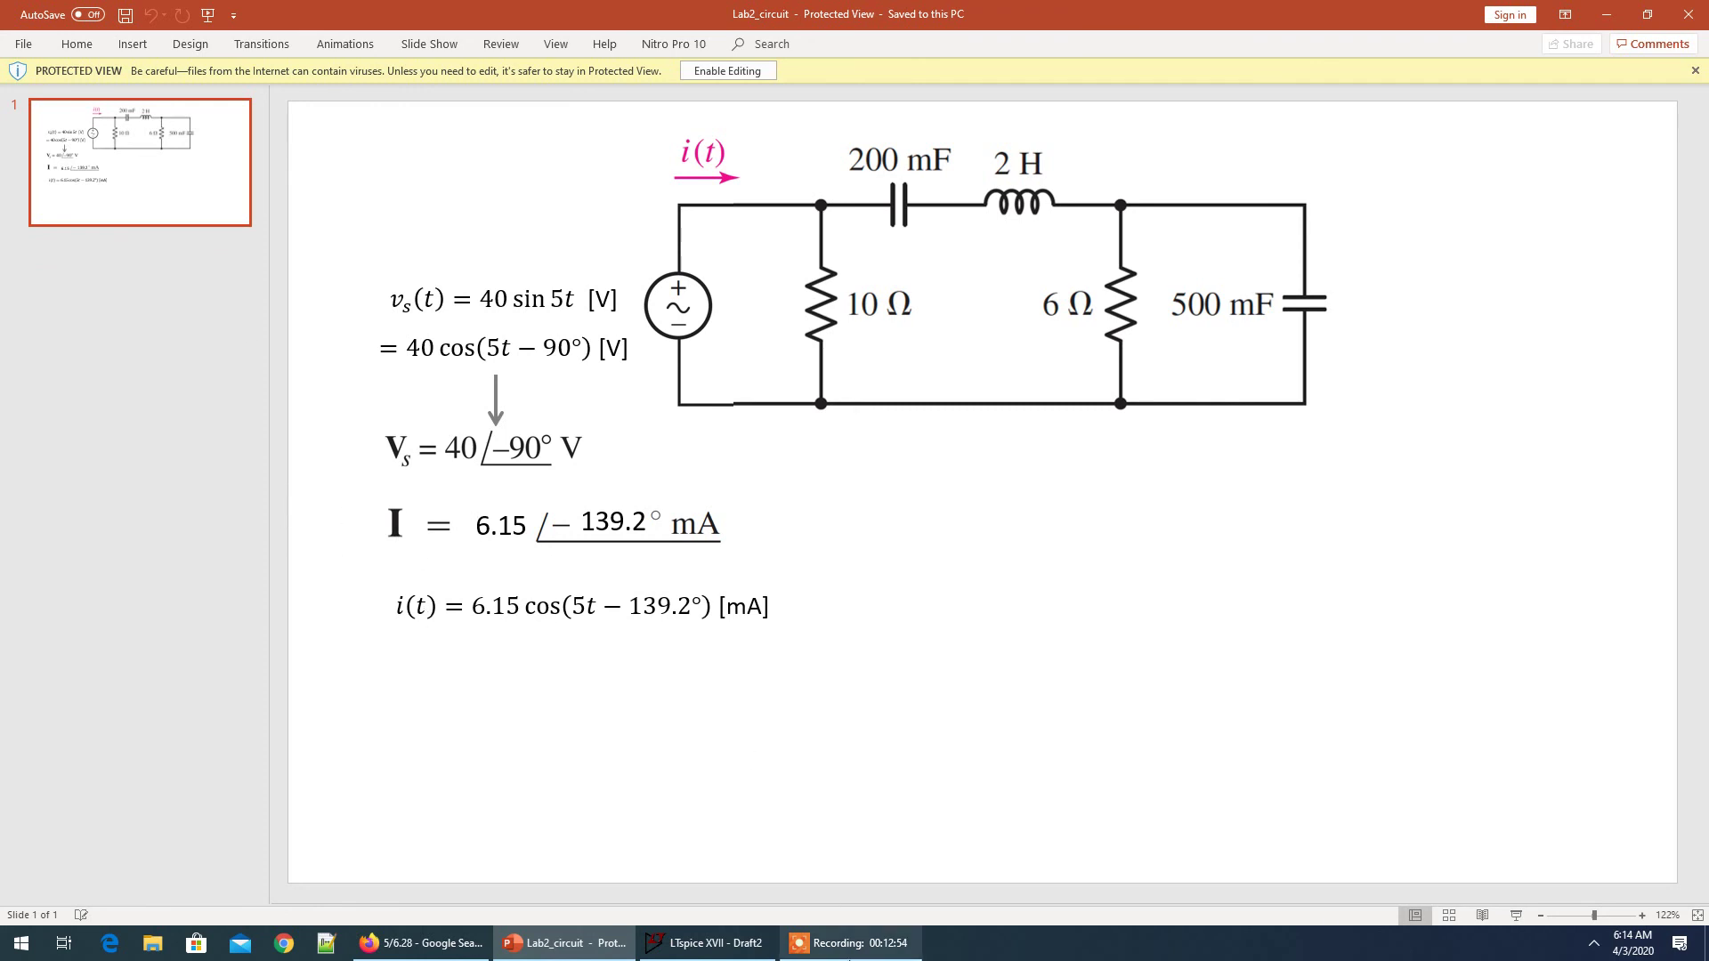
left_click(706, 946)
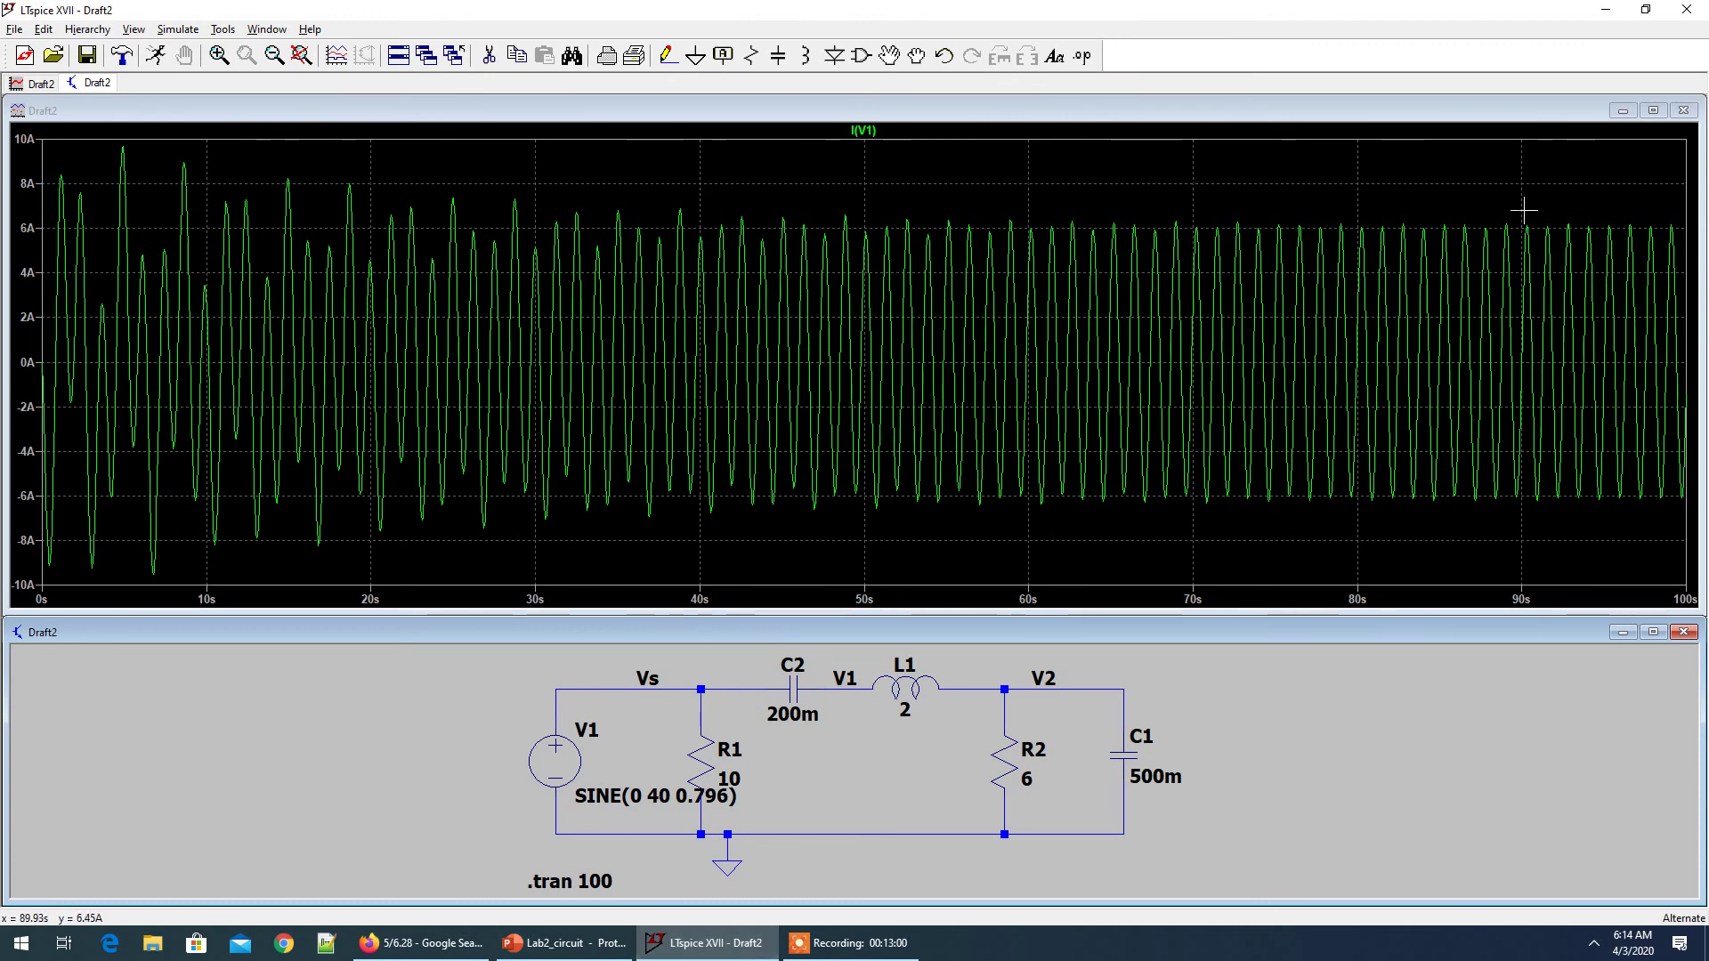
left_click_drag(1526, 196, 1574, 522)
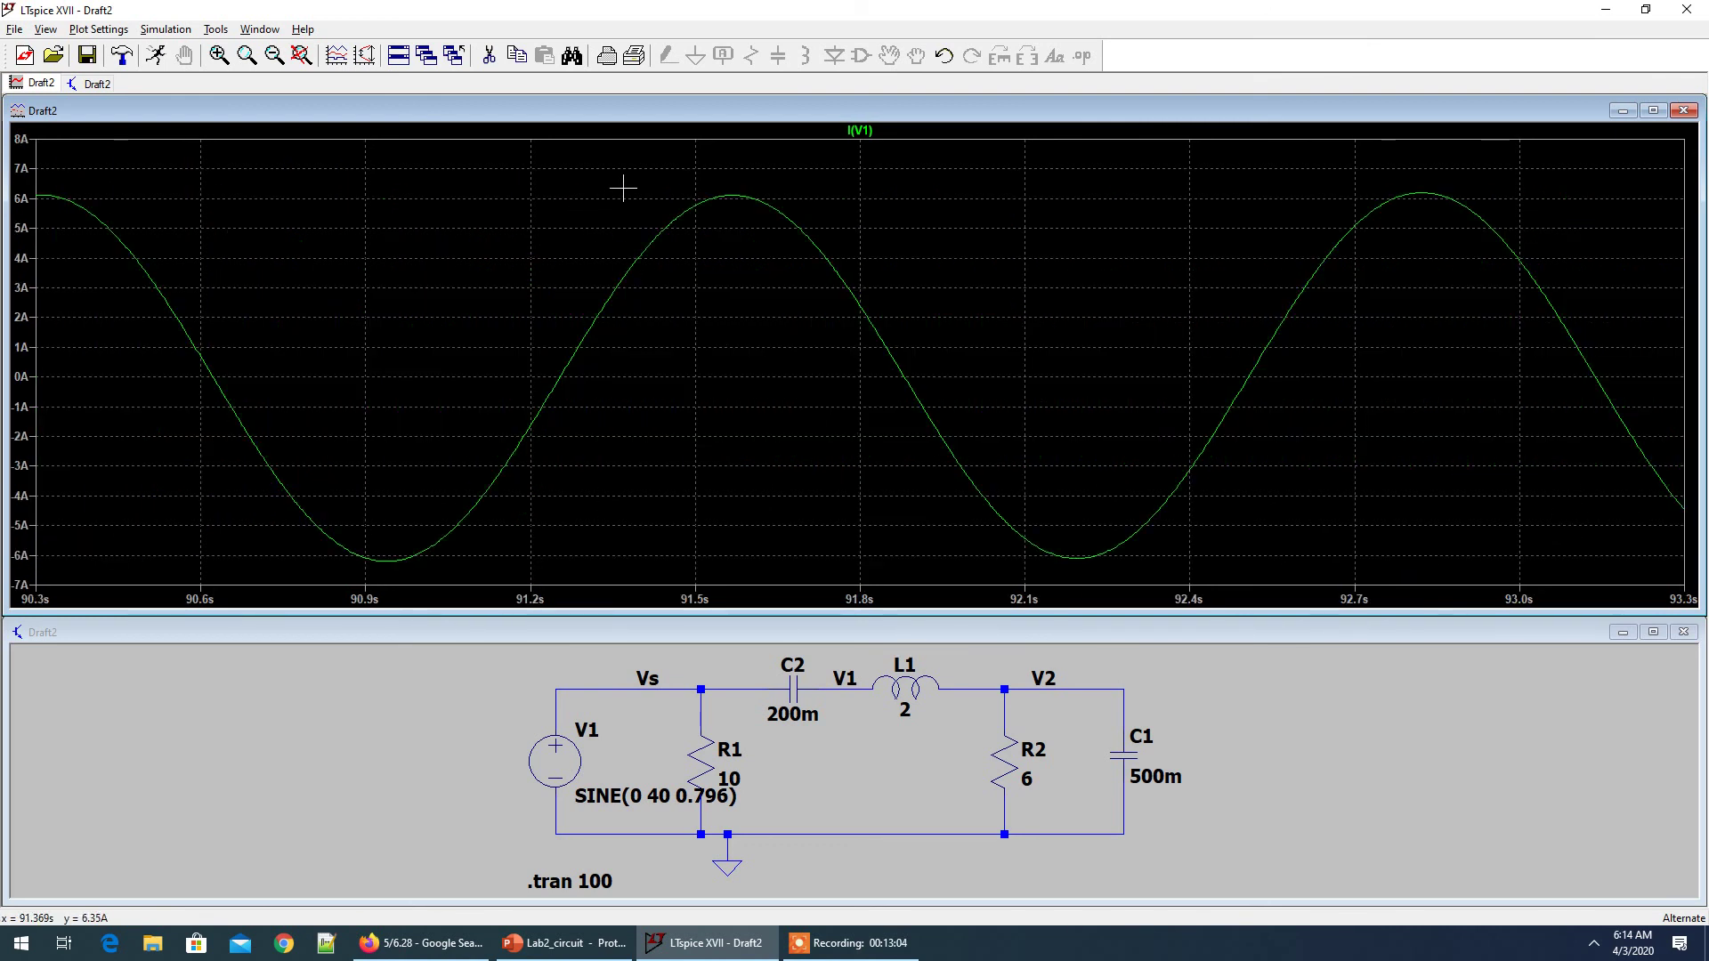
left_click_drag(656, 175, 927, 318)
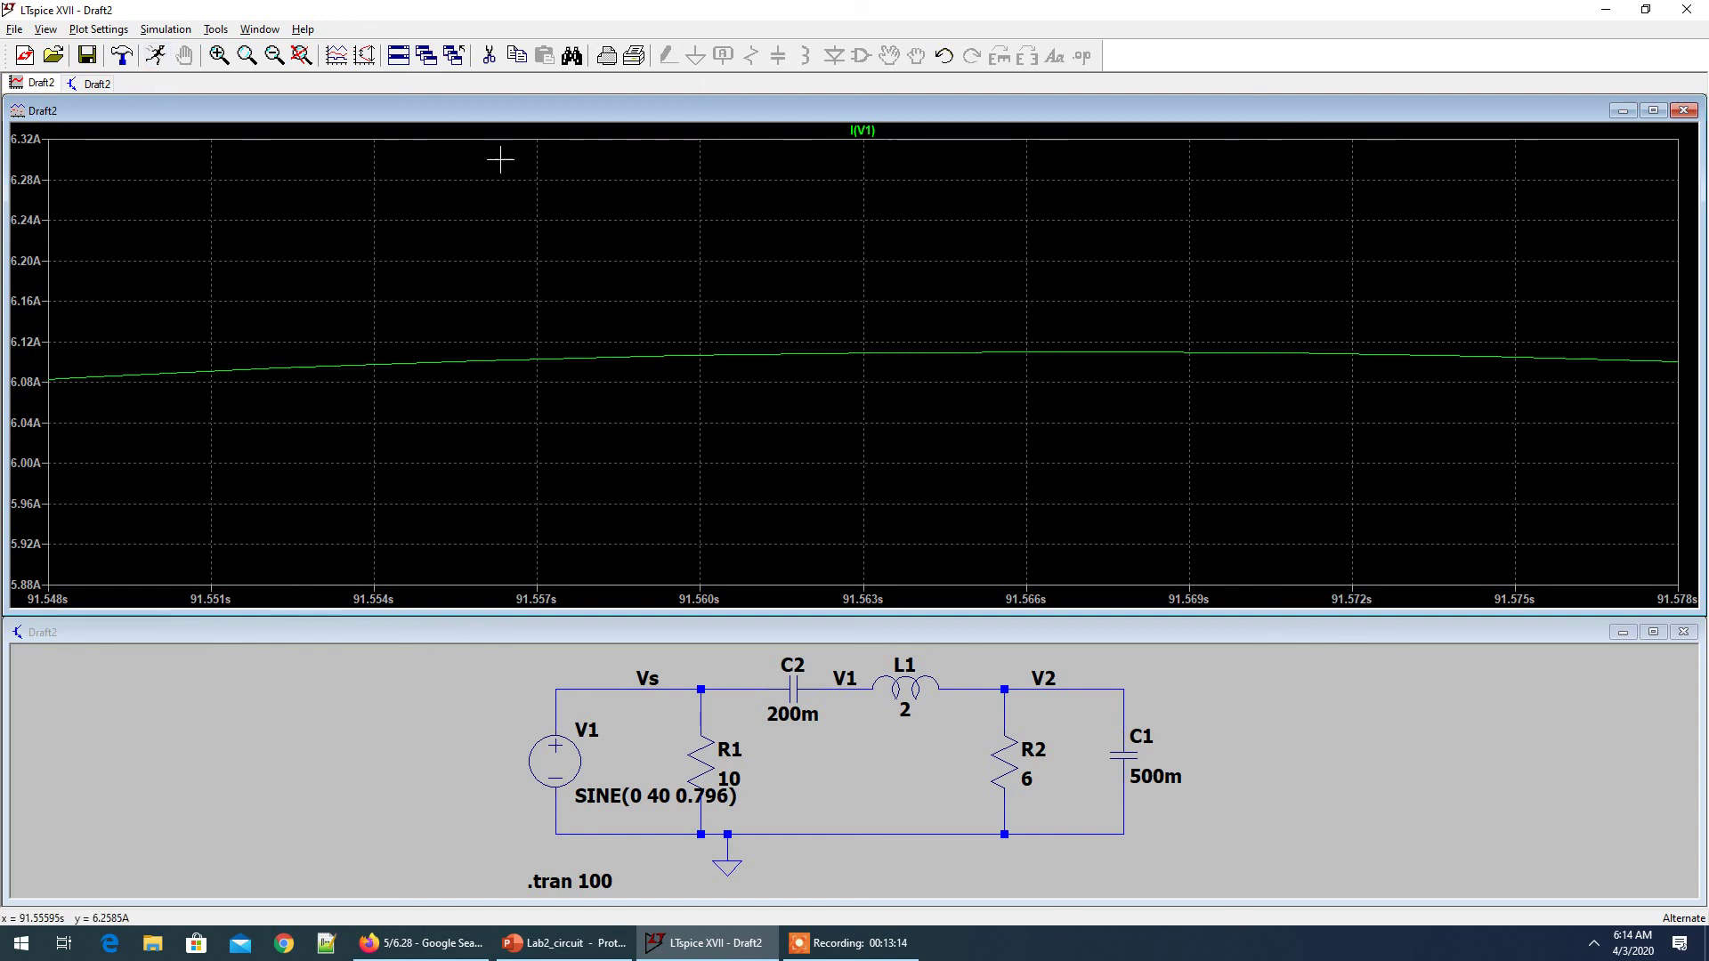
Restore the plot's full time range and zoom in on V1's current peak near 99.1 s to read its amplitude
left_click(300, 55)
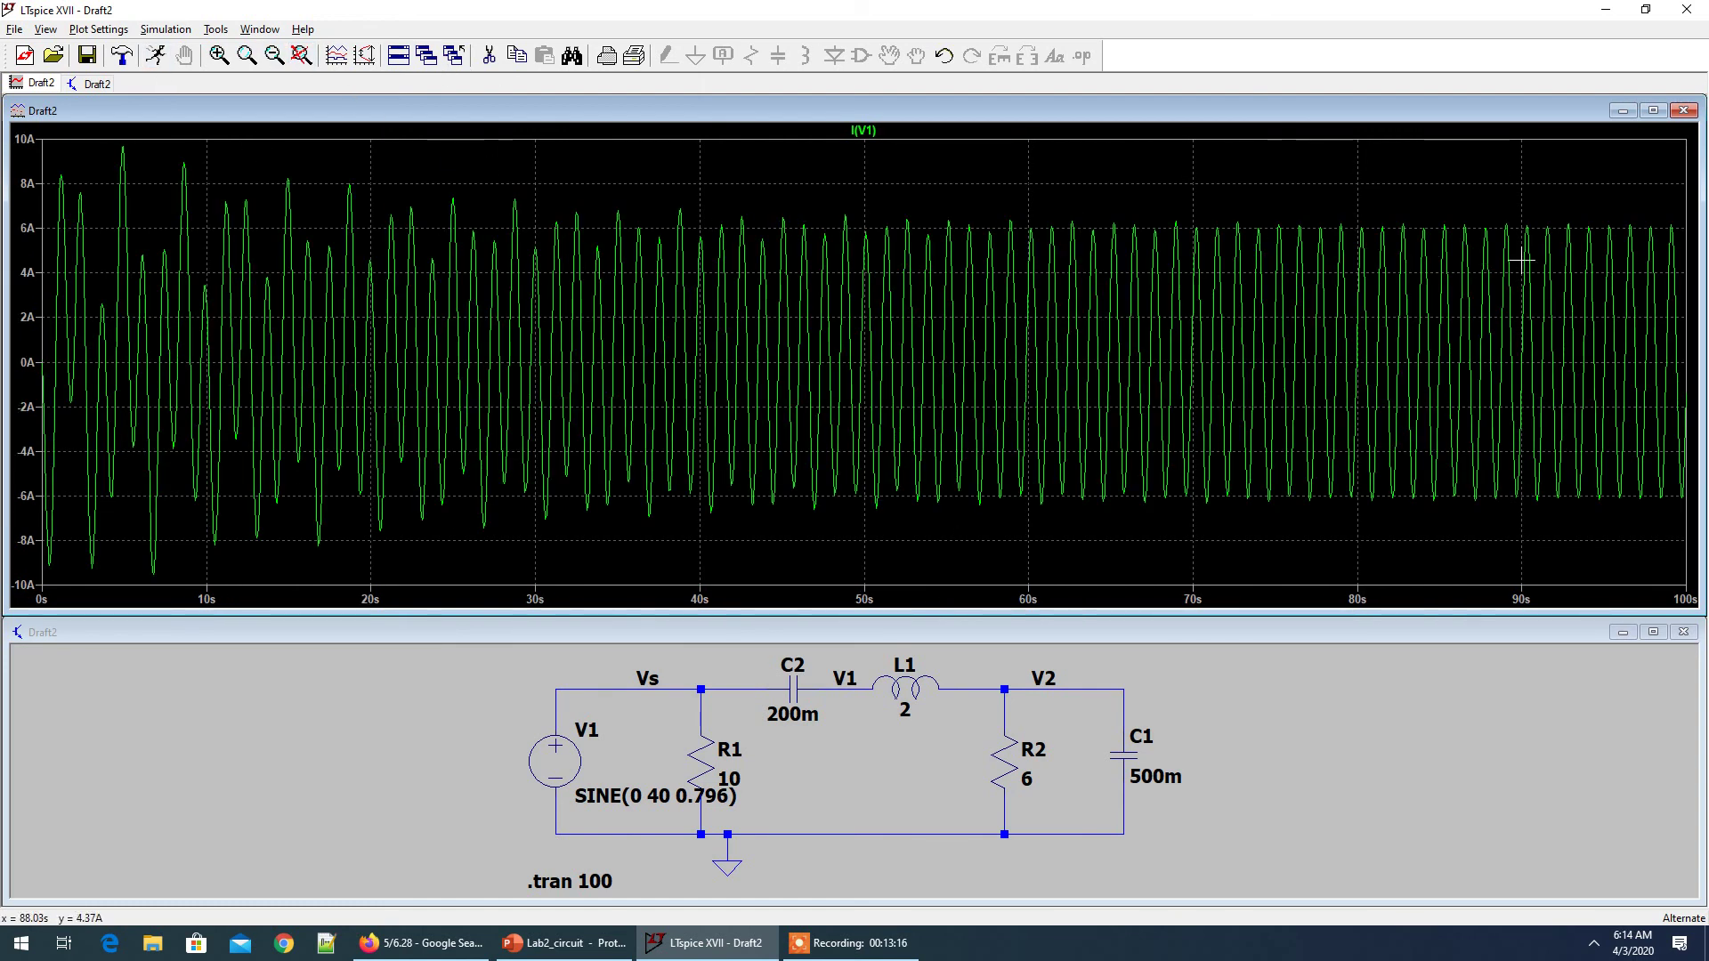
left_click_drag(1635, 211, 1679, 255)
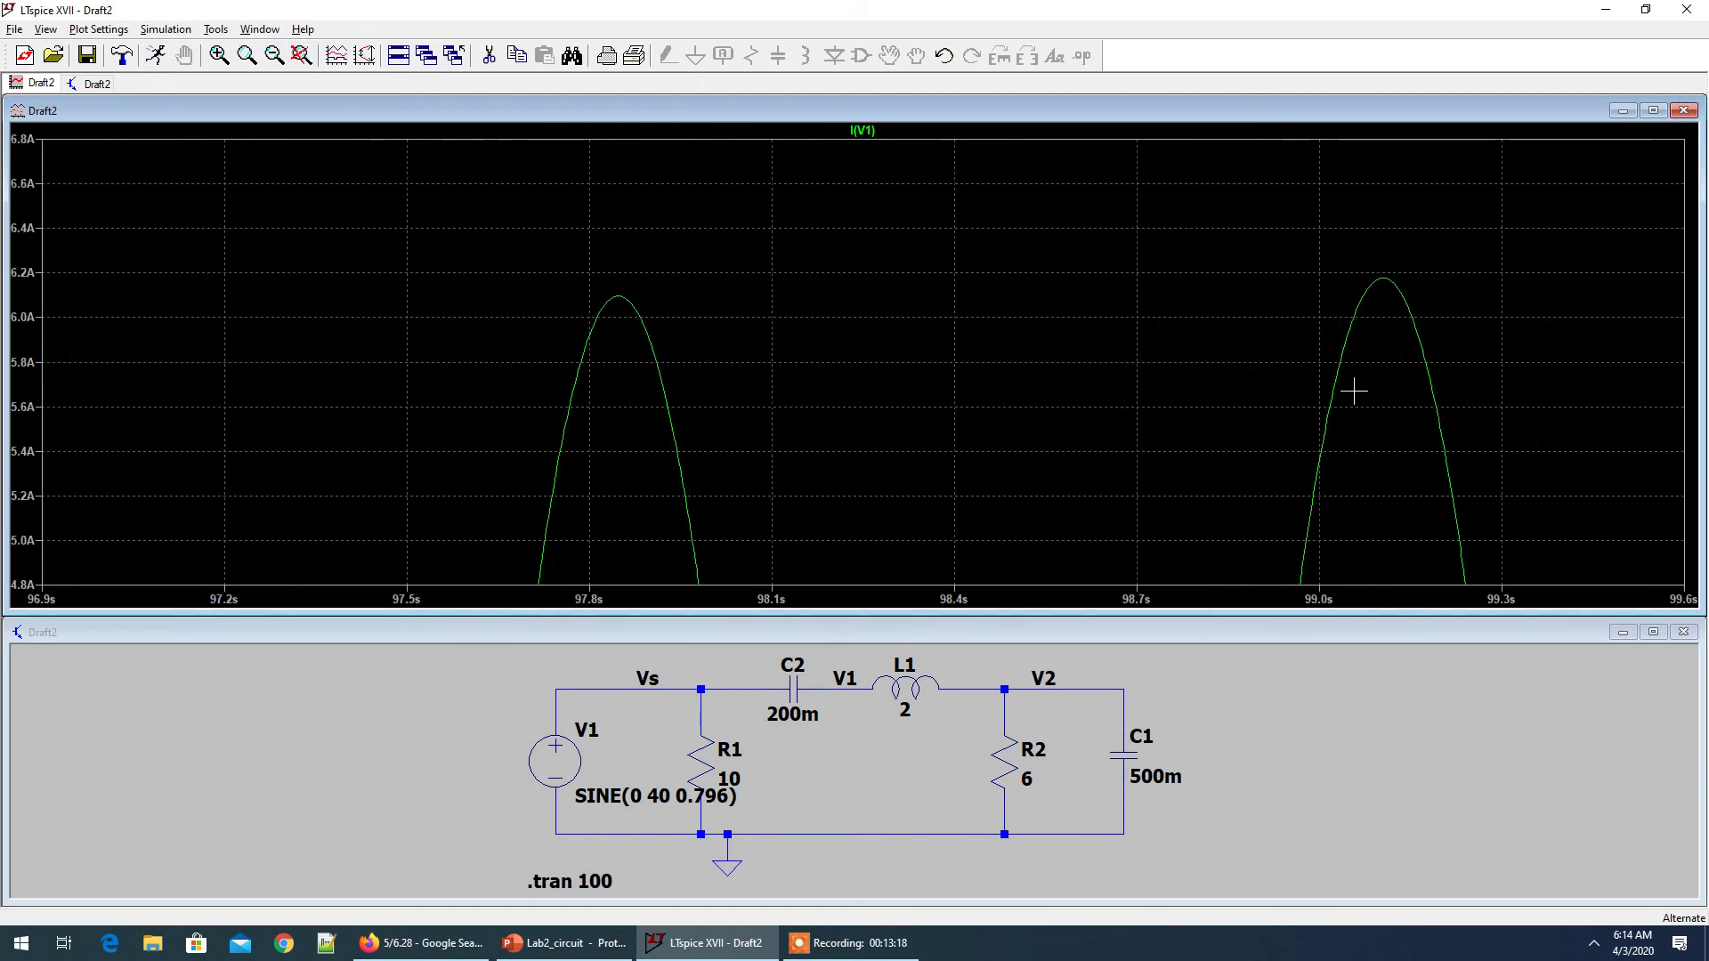
left_click_drag(1330, 254, 1452, 324)
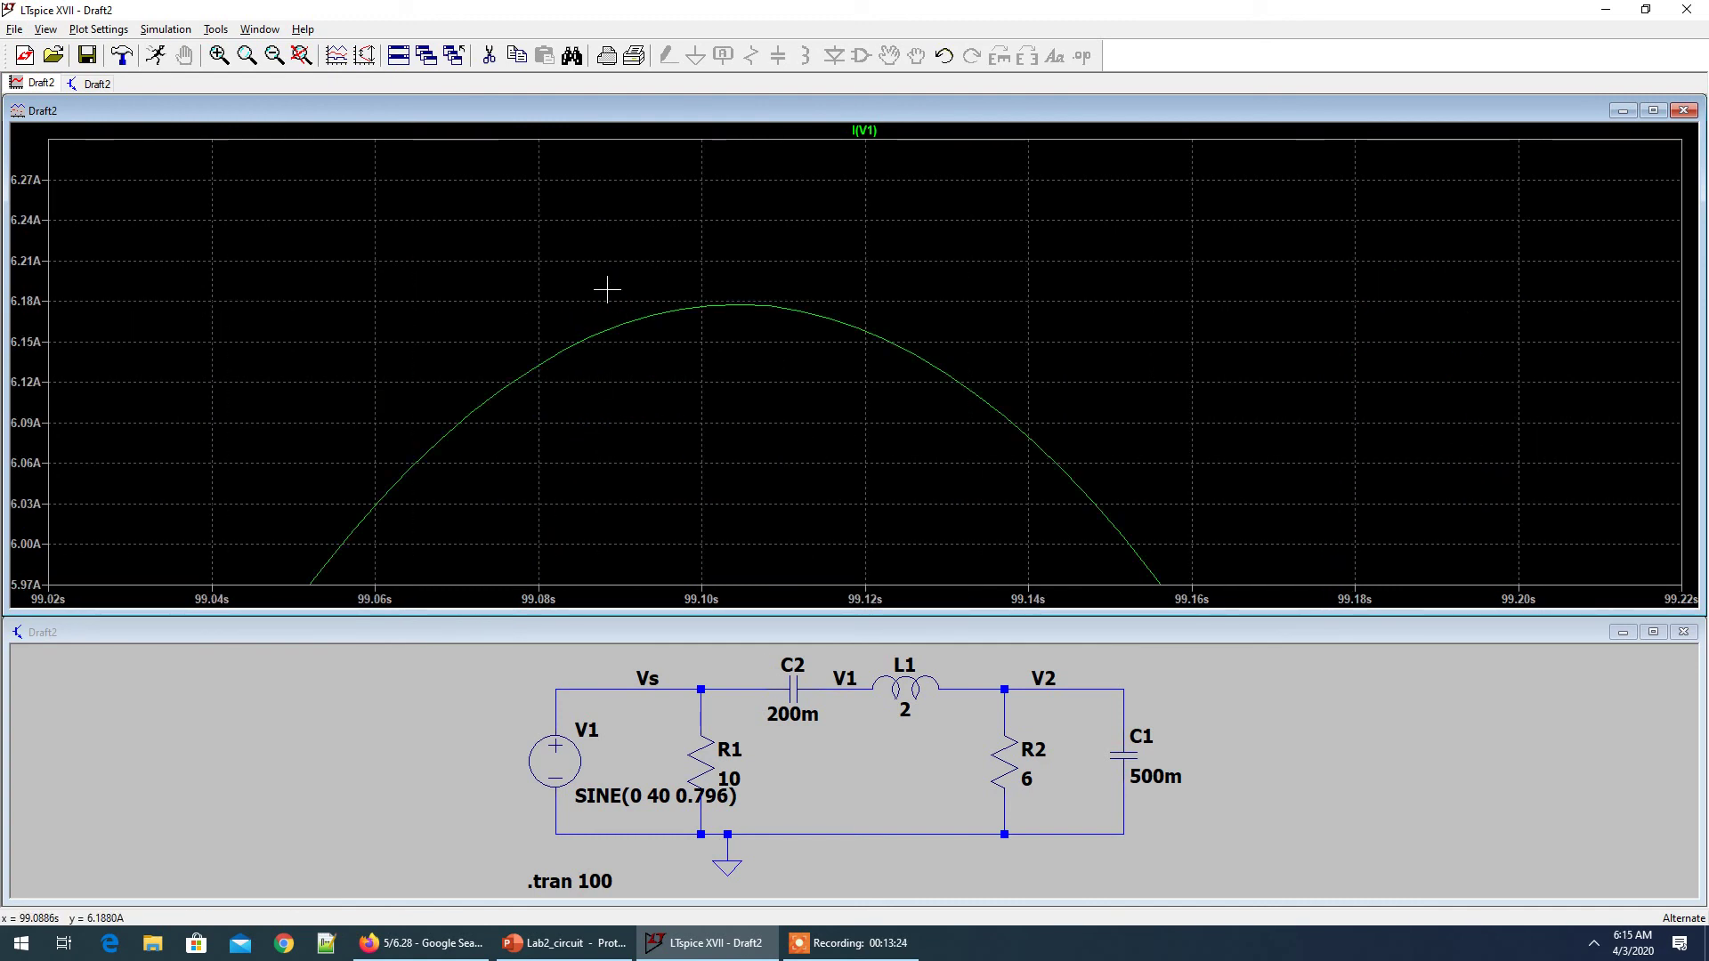
left_click_drag(609, 281, 868, 390)
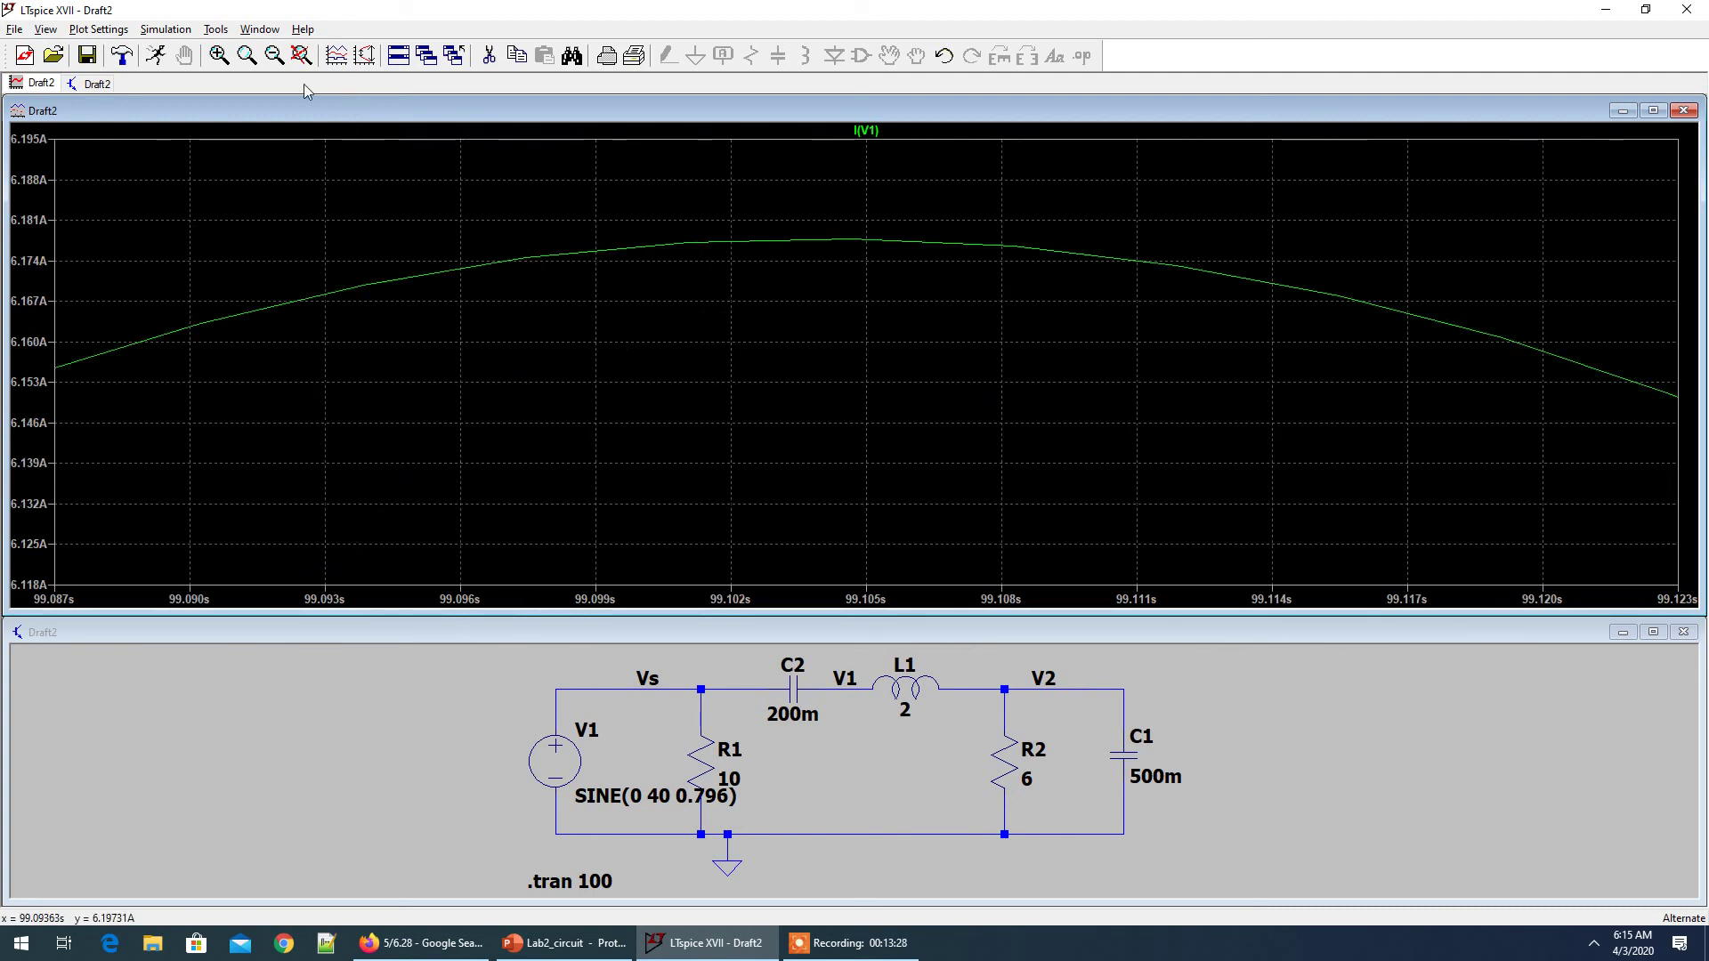
Return the plot to its full time range and examine the amplitude of V1's current peak near 90.31 s
left_click(301, 55)
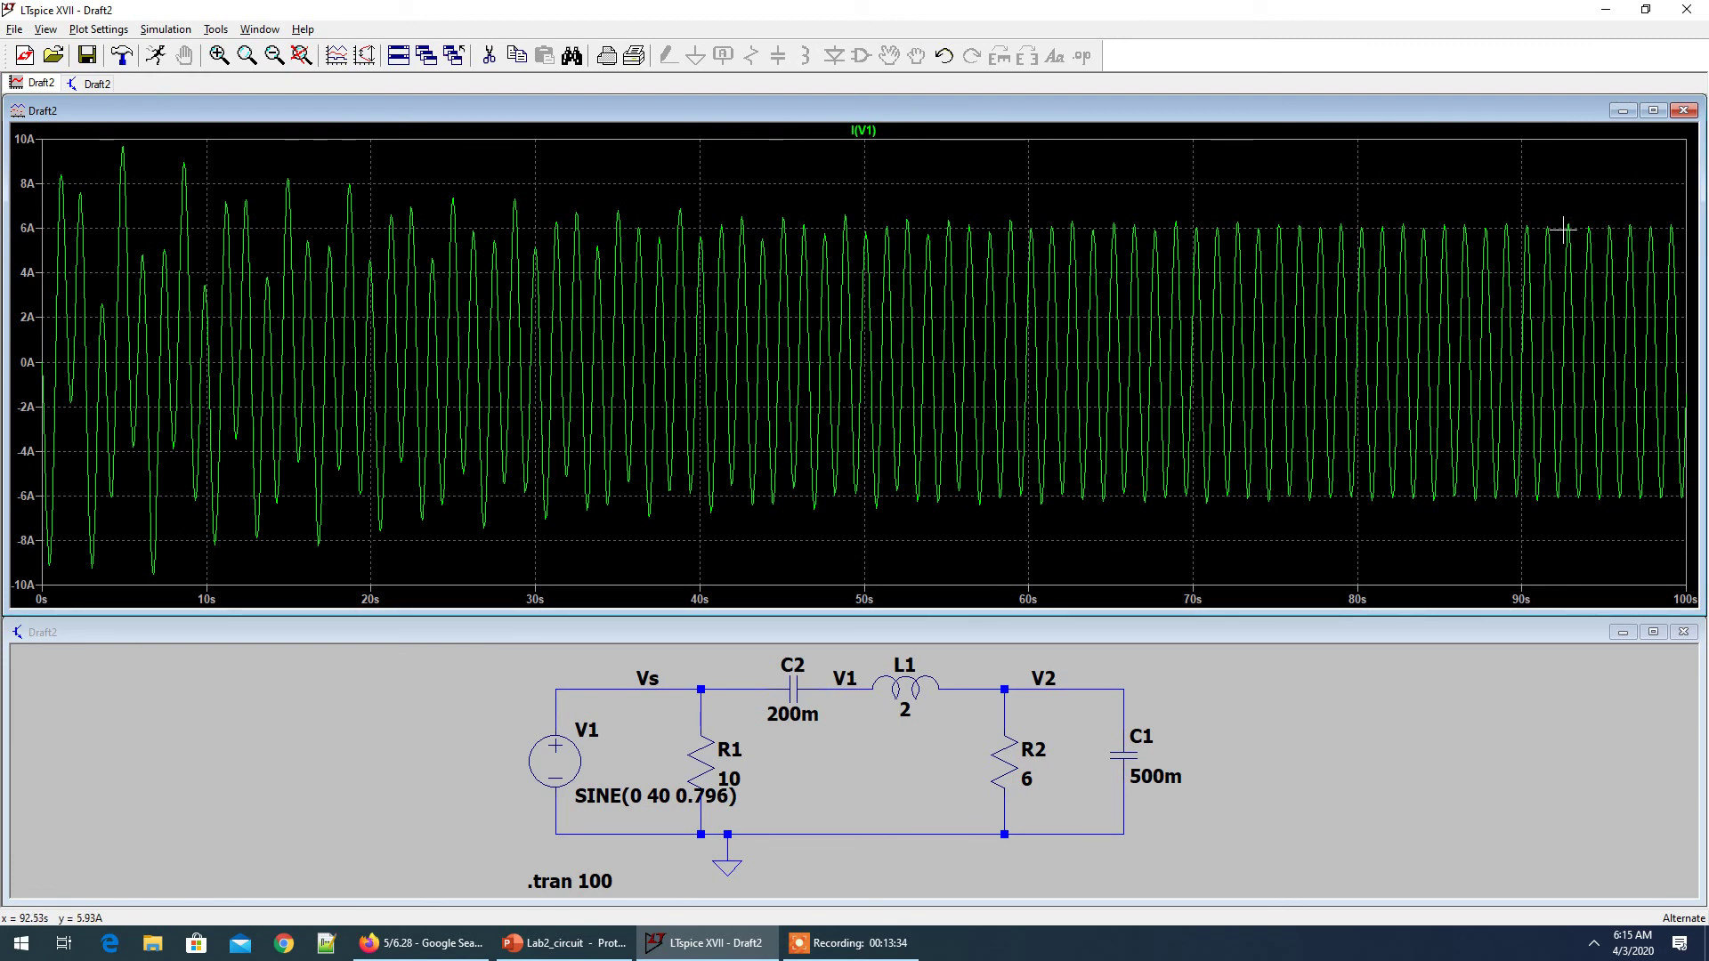
left_click_drag(1485, 205, 1554, 251)
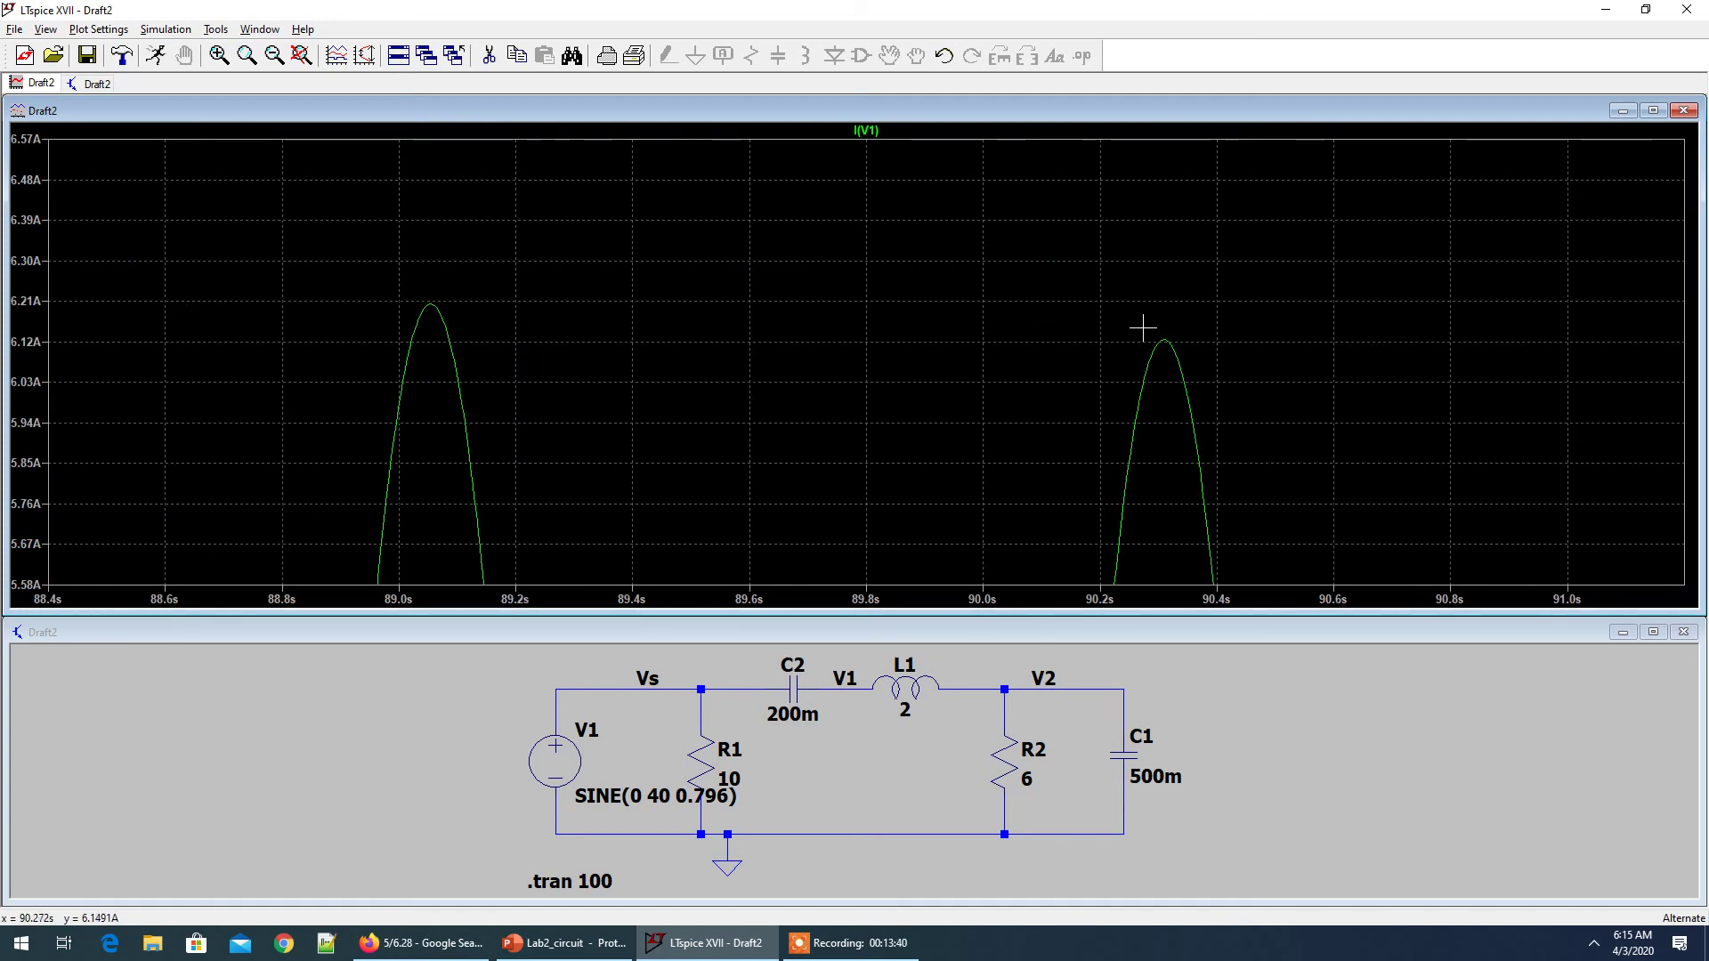
left_click_drag(1143, 328, 1219, 375)
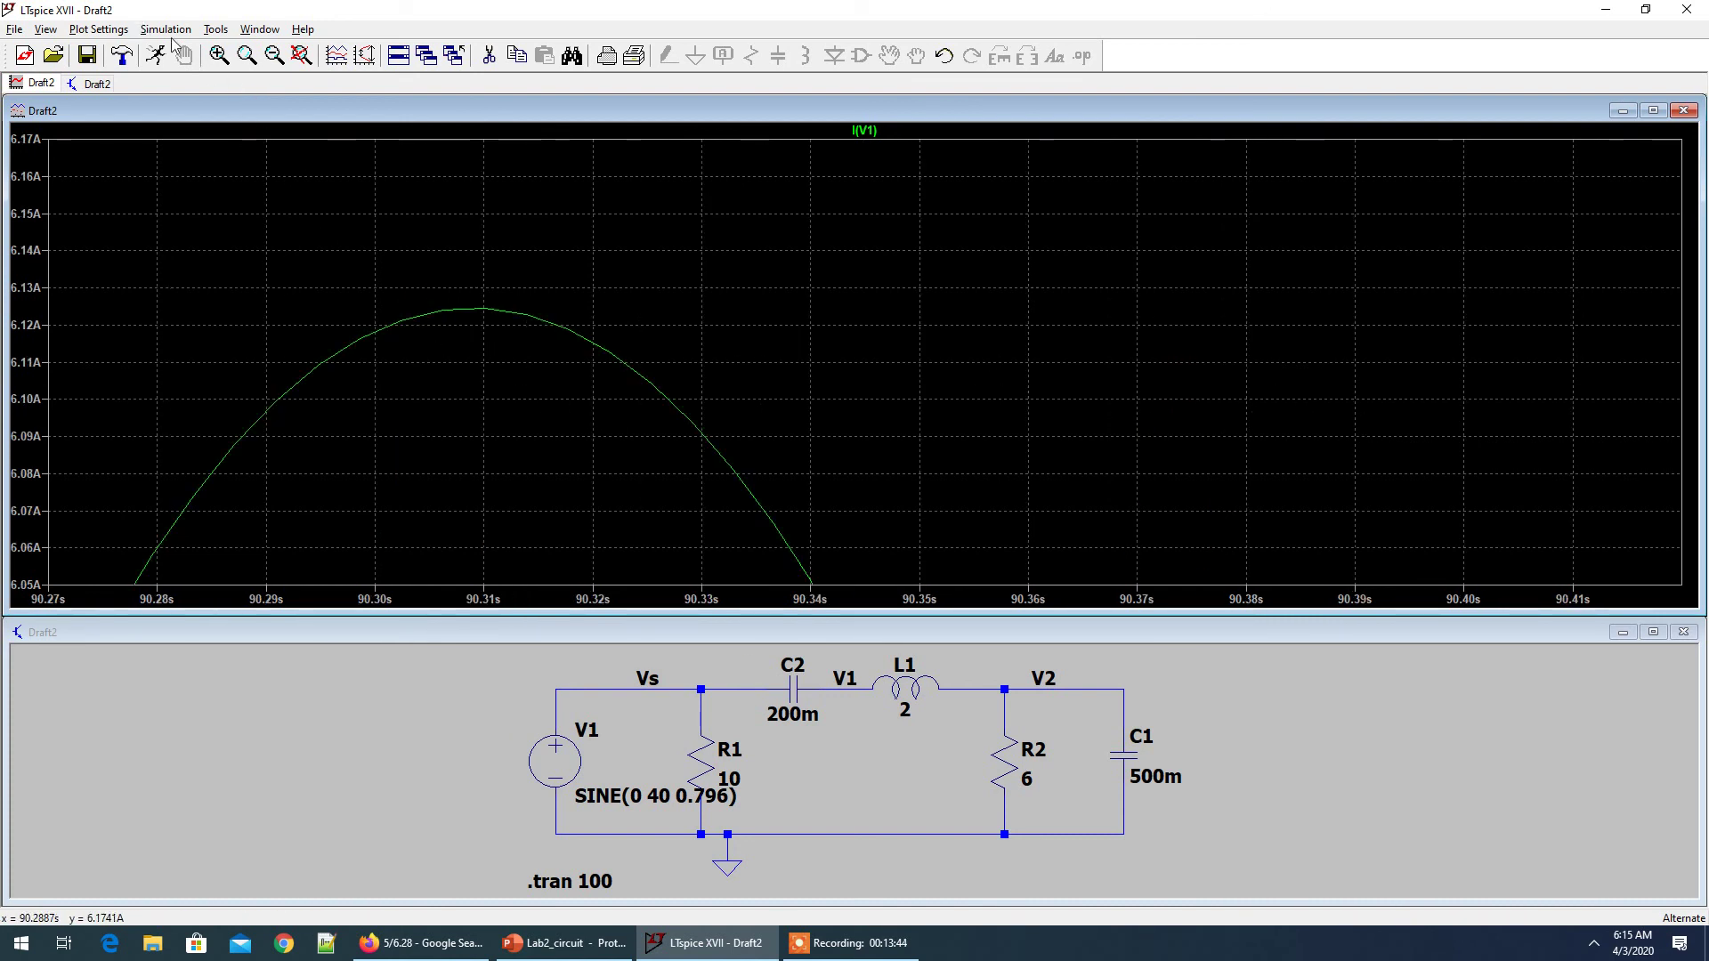
Change the SPICE relative tolerance Reltol to 1e-008, apply the settings and rerun the simulation
left_click(222, 713)
left_click(178, 29)
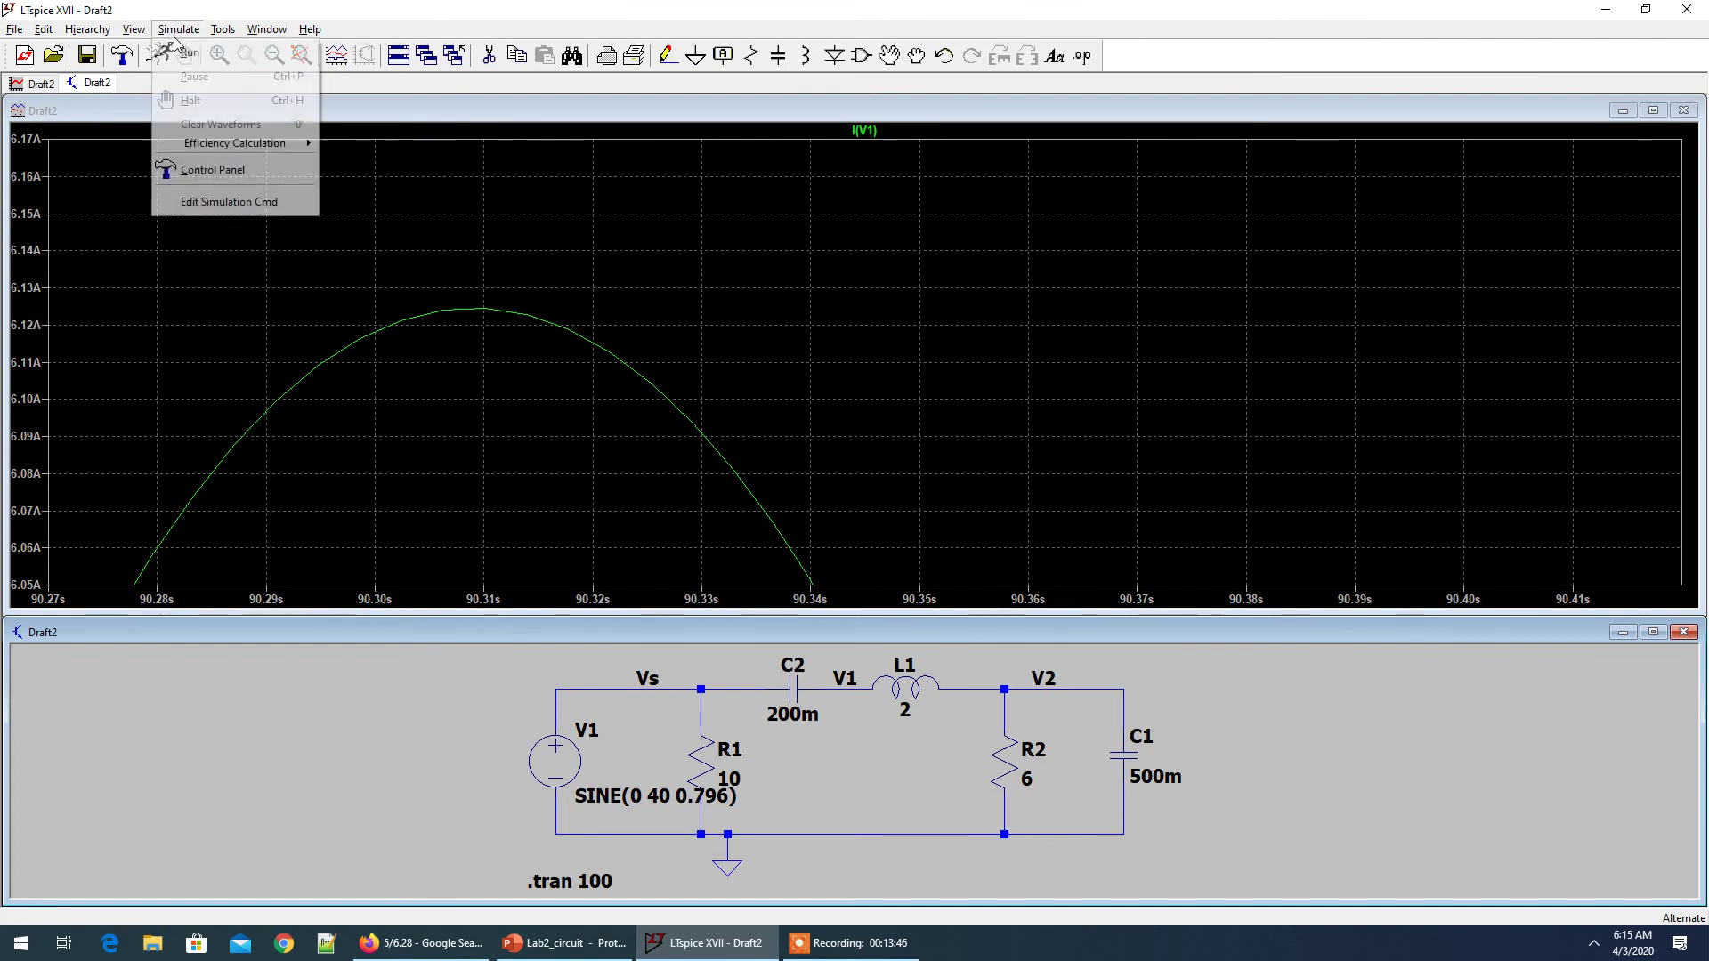
left_click(233, 171)
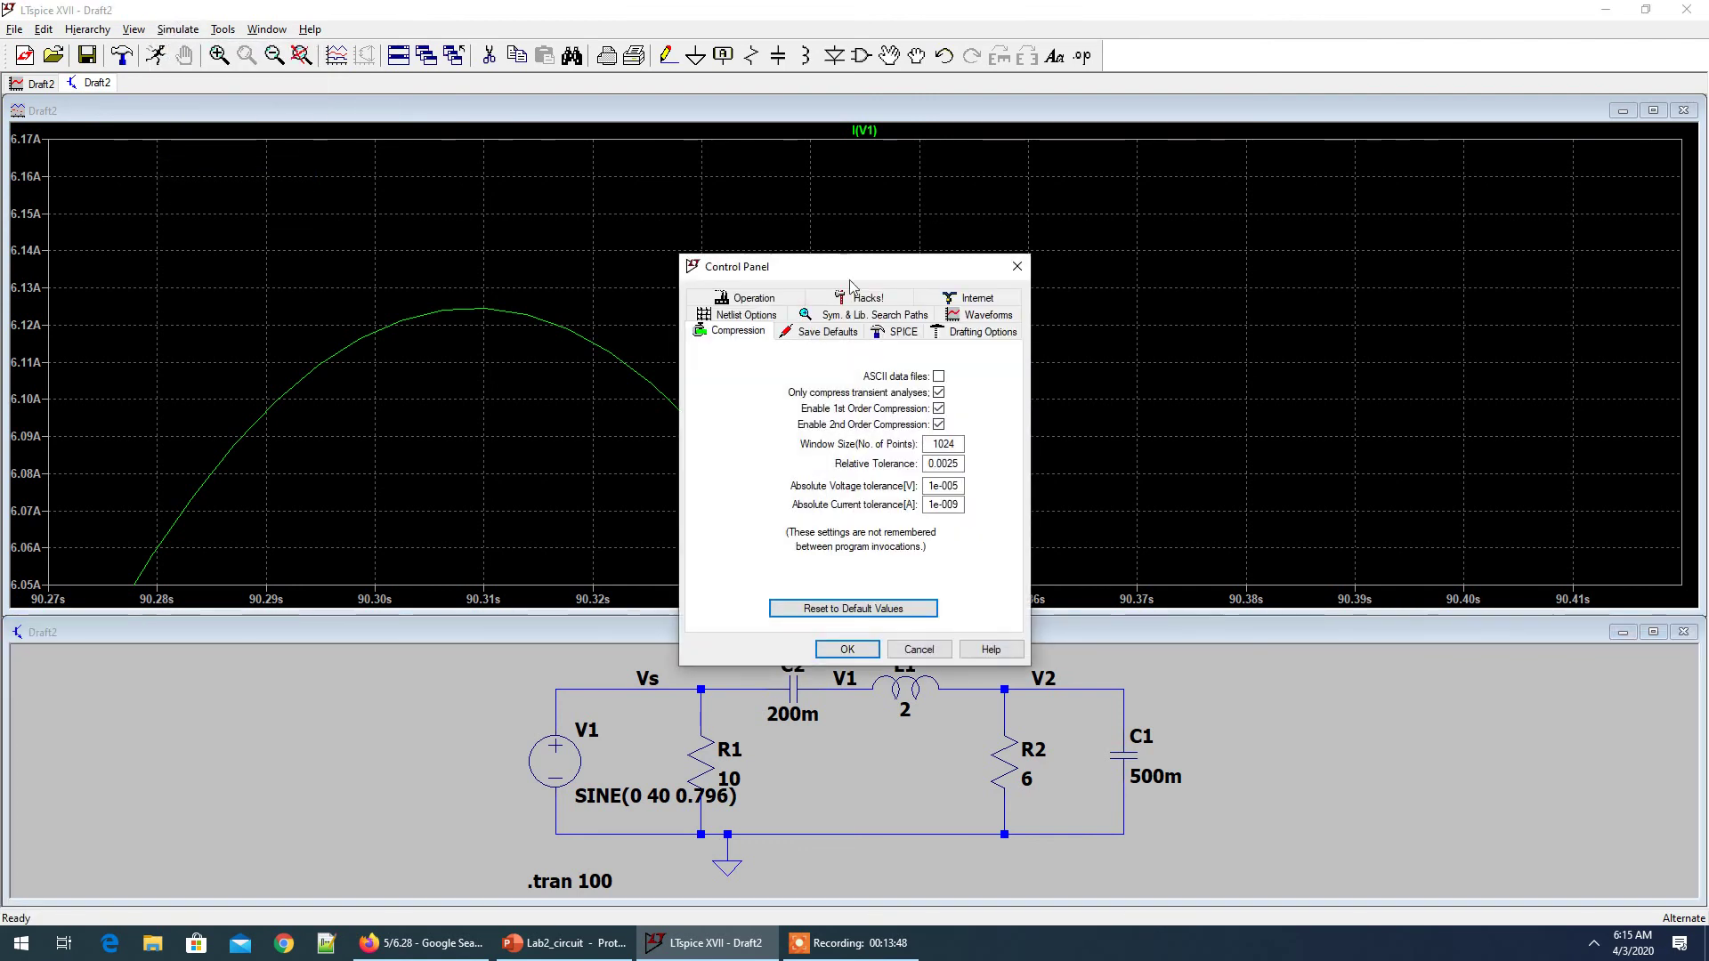
left_click(901, 331)
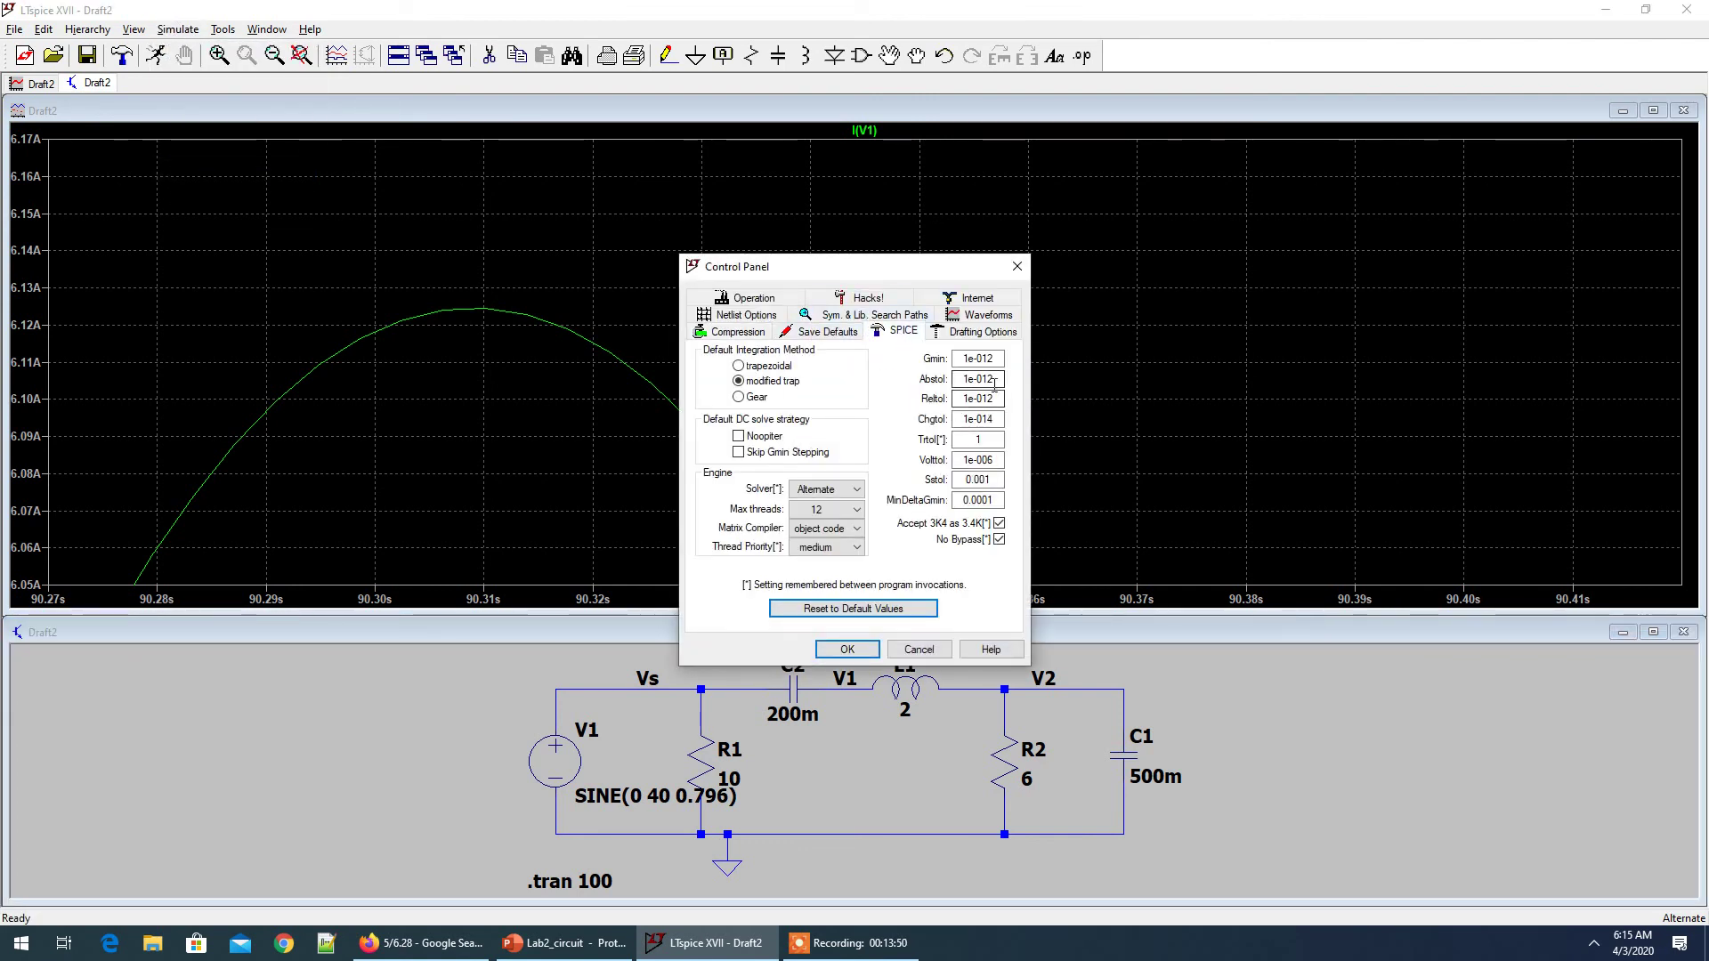
left_click(997, 399)
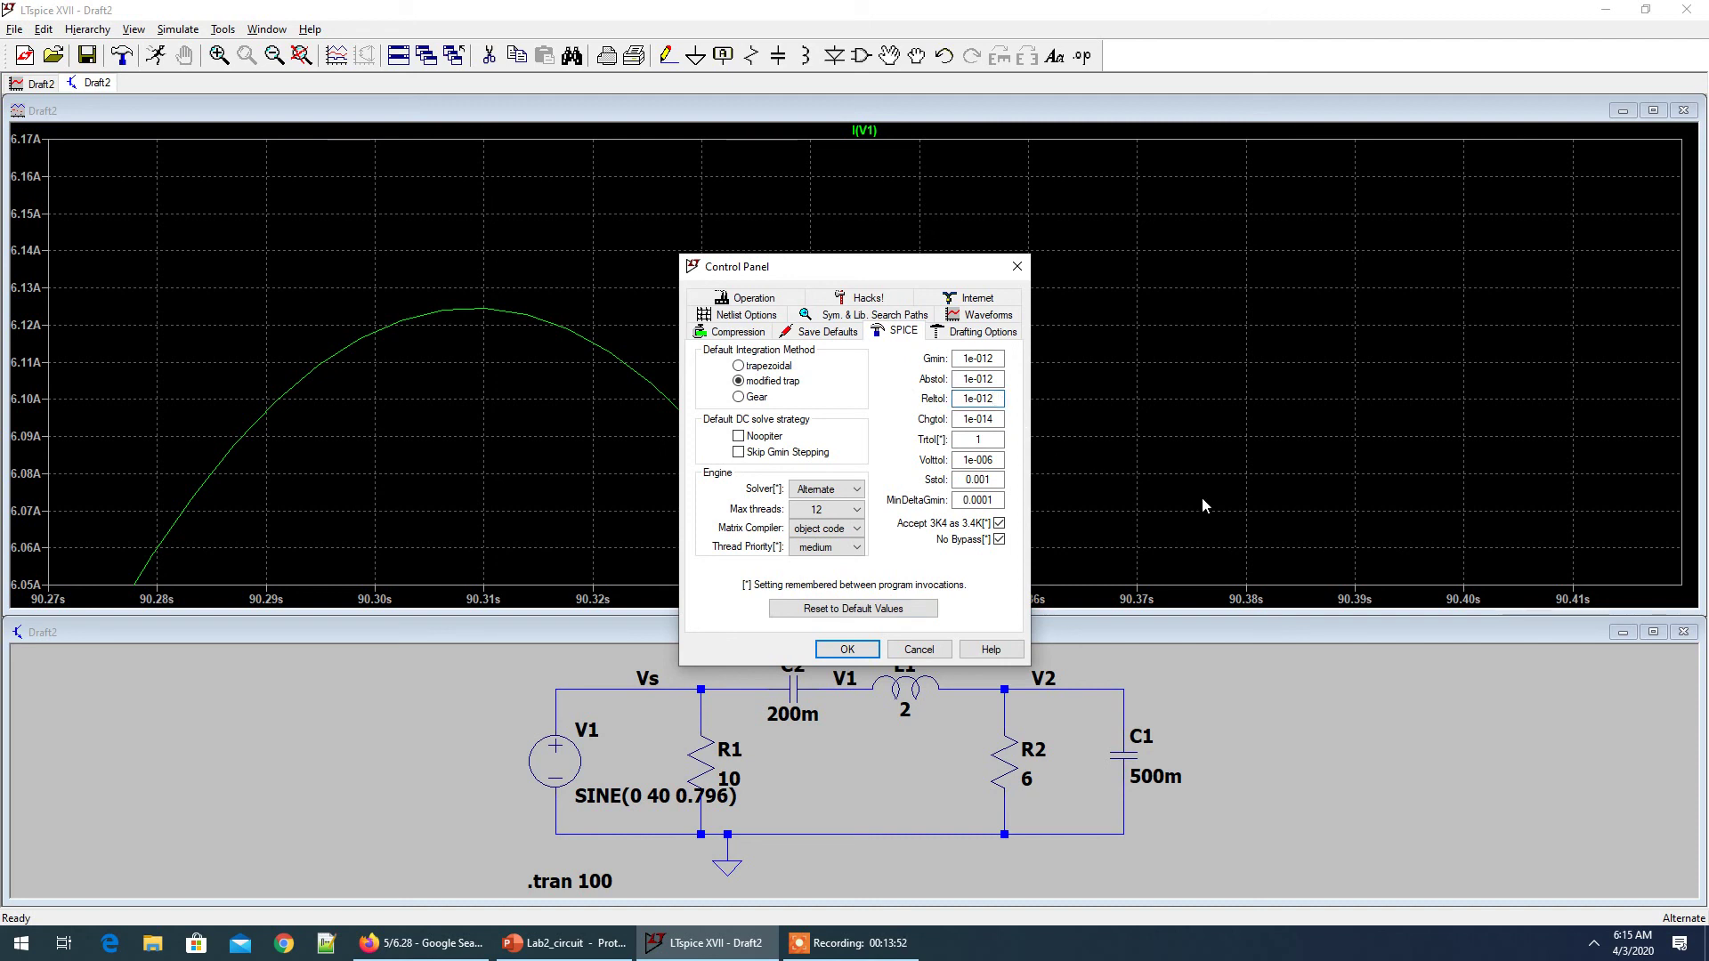
key("BackSpace")
key("BackSpace")
type("08")
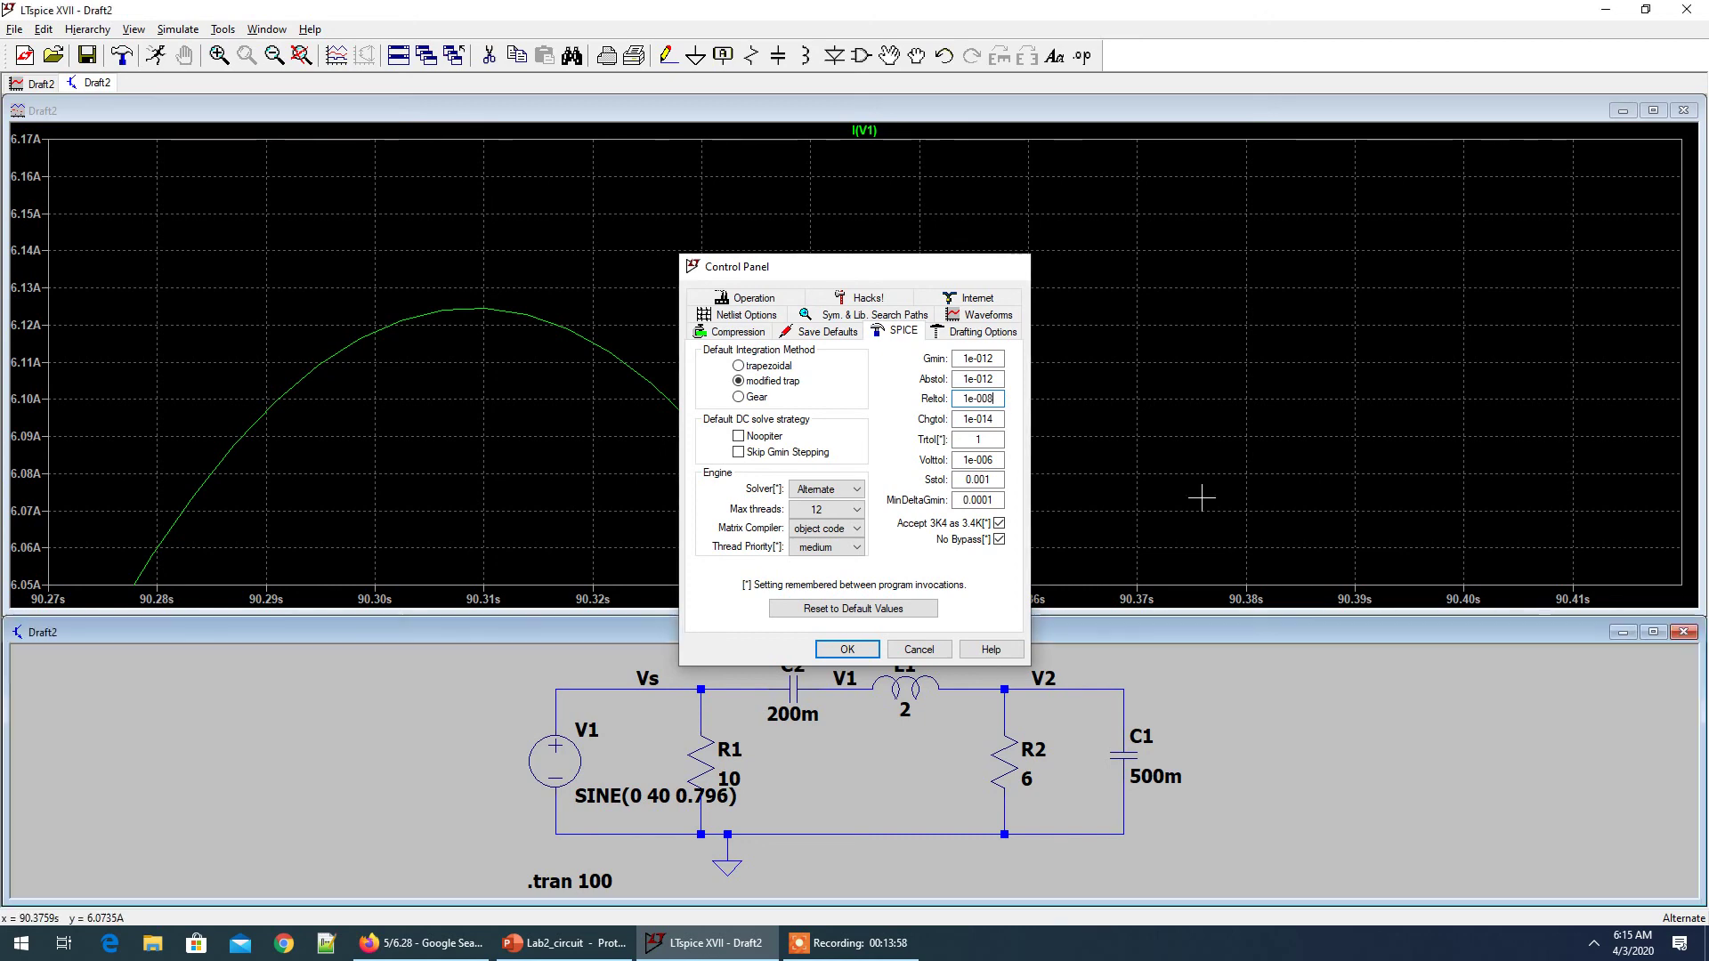
key("Return")
left_click(153, 56)
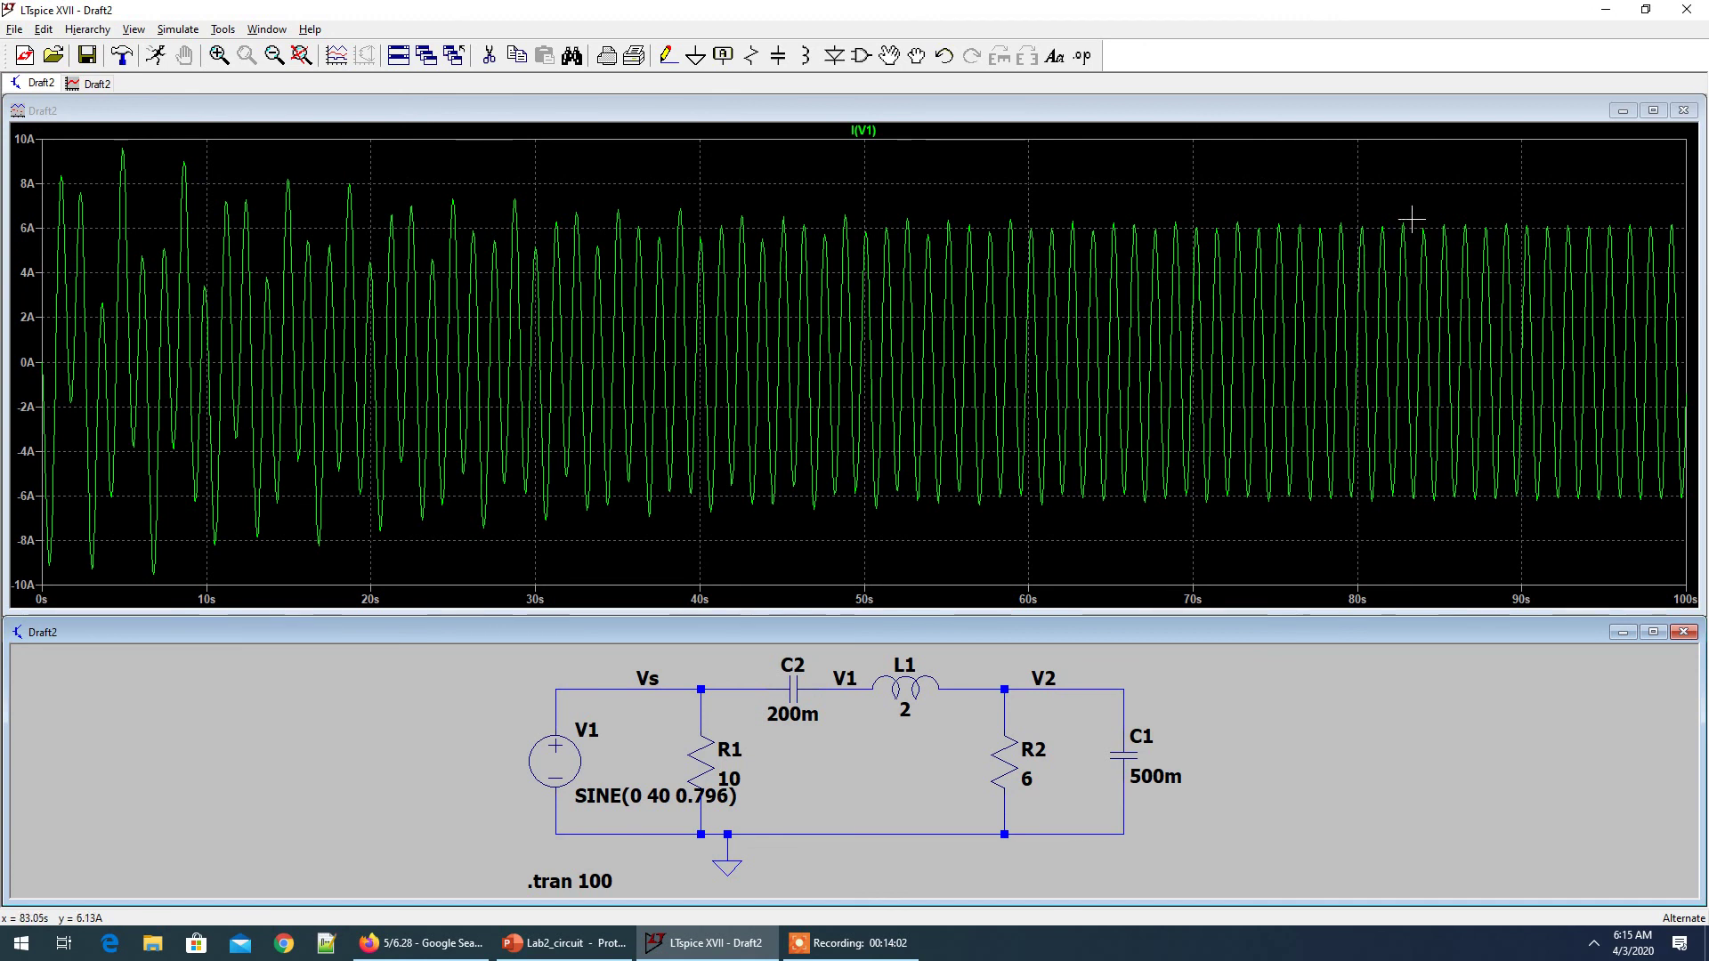
Zoom in on V1's current peak near 91.57 s to read its amplitude, and restore the full time range
left_click_drag(1511, 190, 1550, 530)
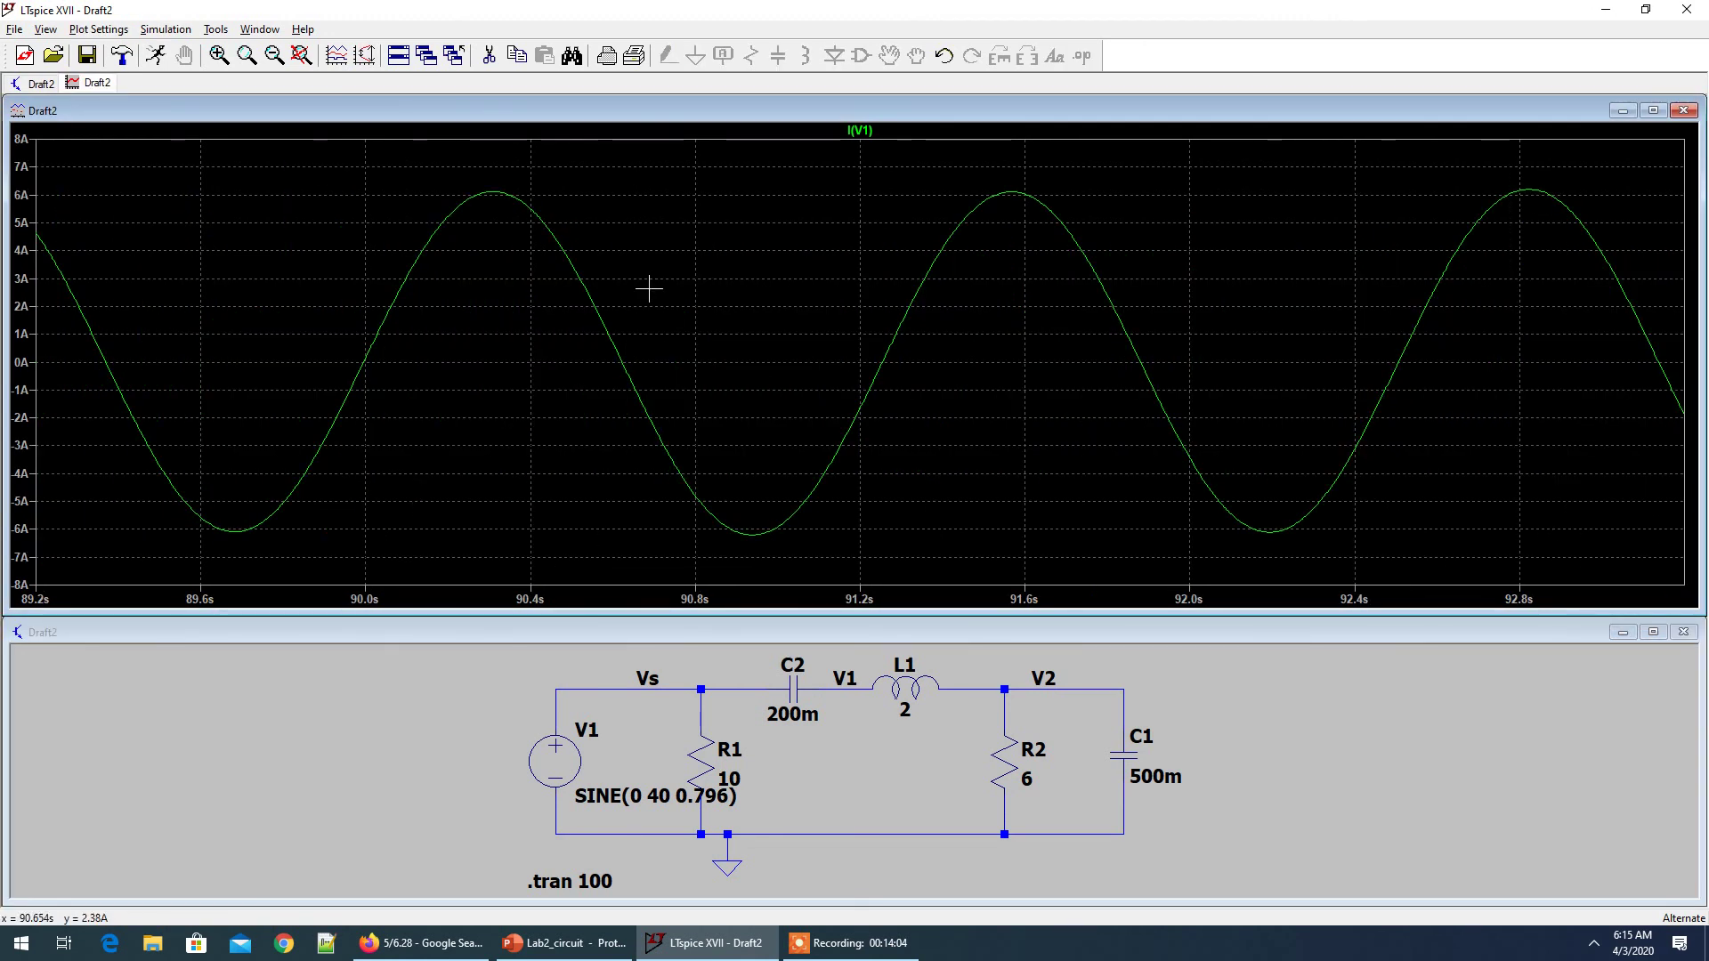
left_click_drag(962, 169, 1060, 236)
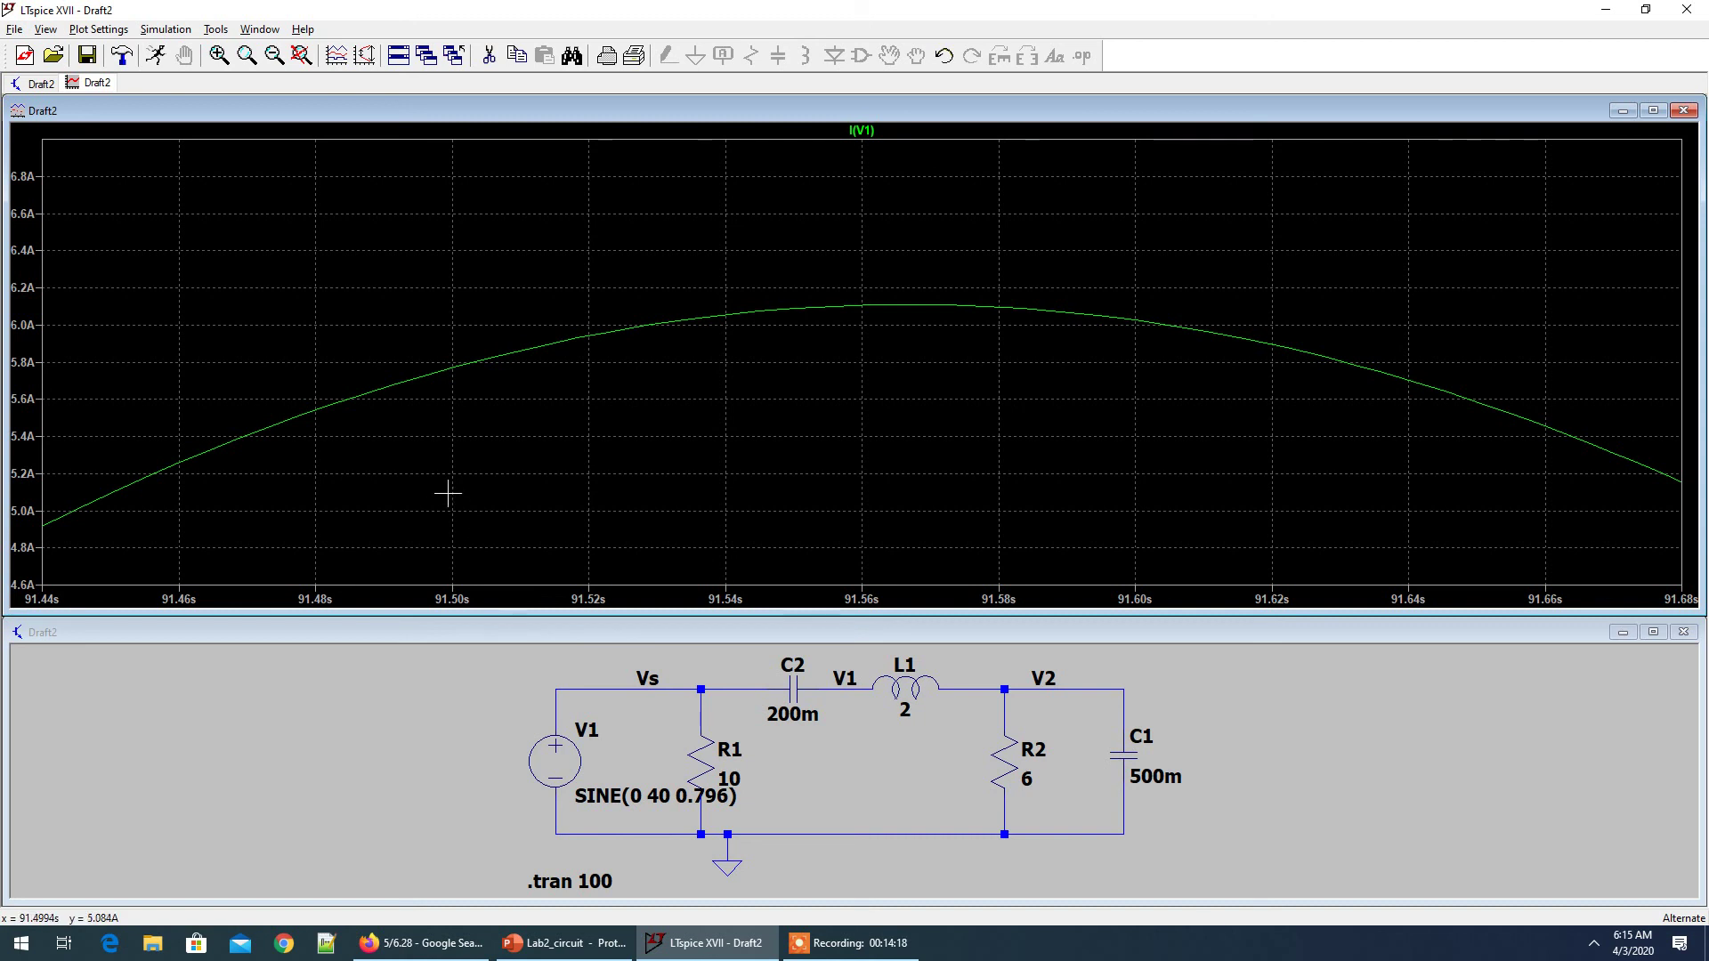
left_click(301, 55)
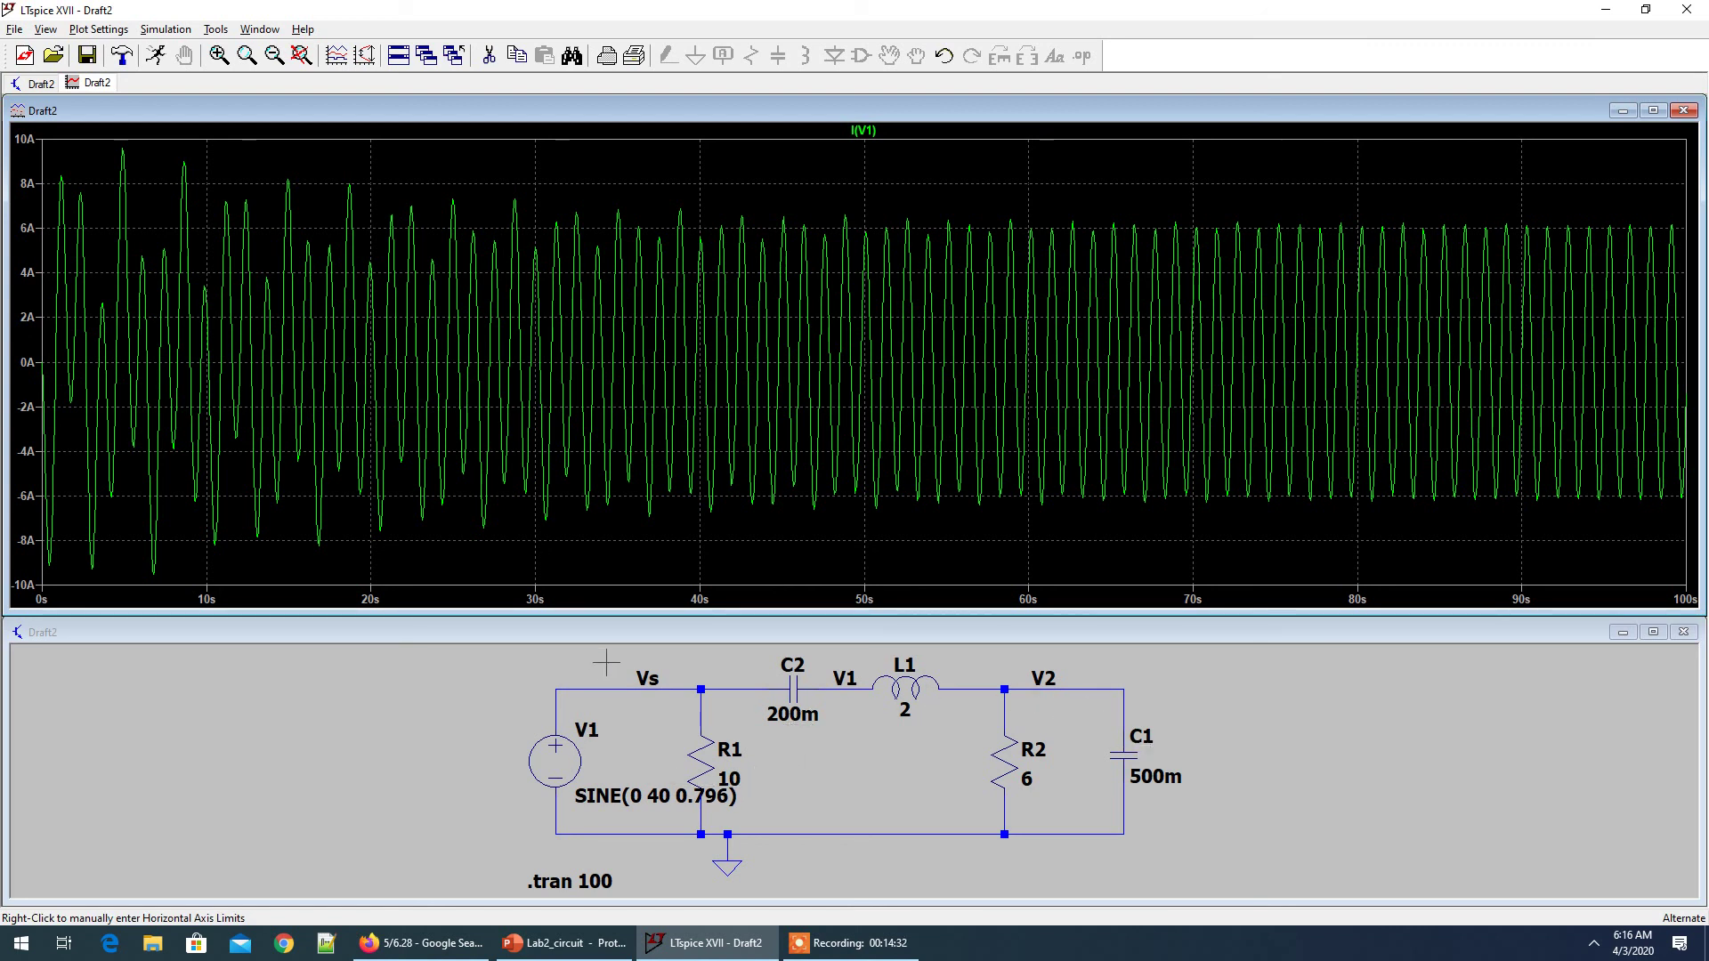
Replace the plotted trace with the voltage at node V2 and show its steady-state portion from about 83.7 s to 93 s
left_click(1213, 752)
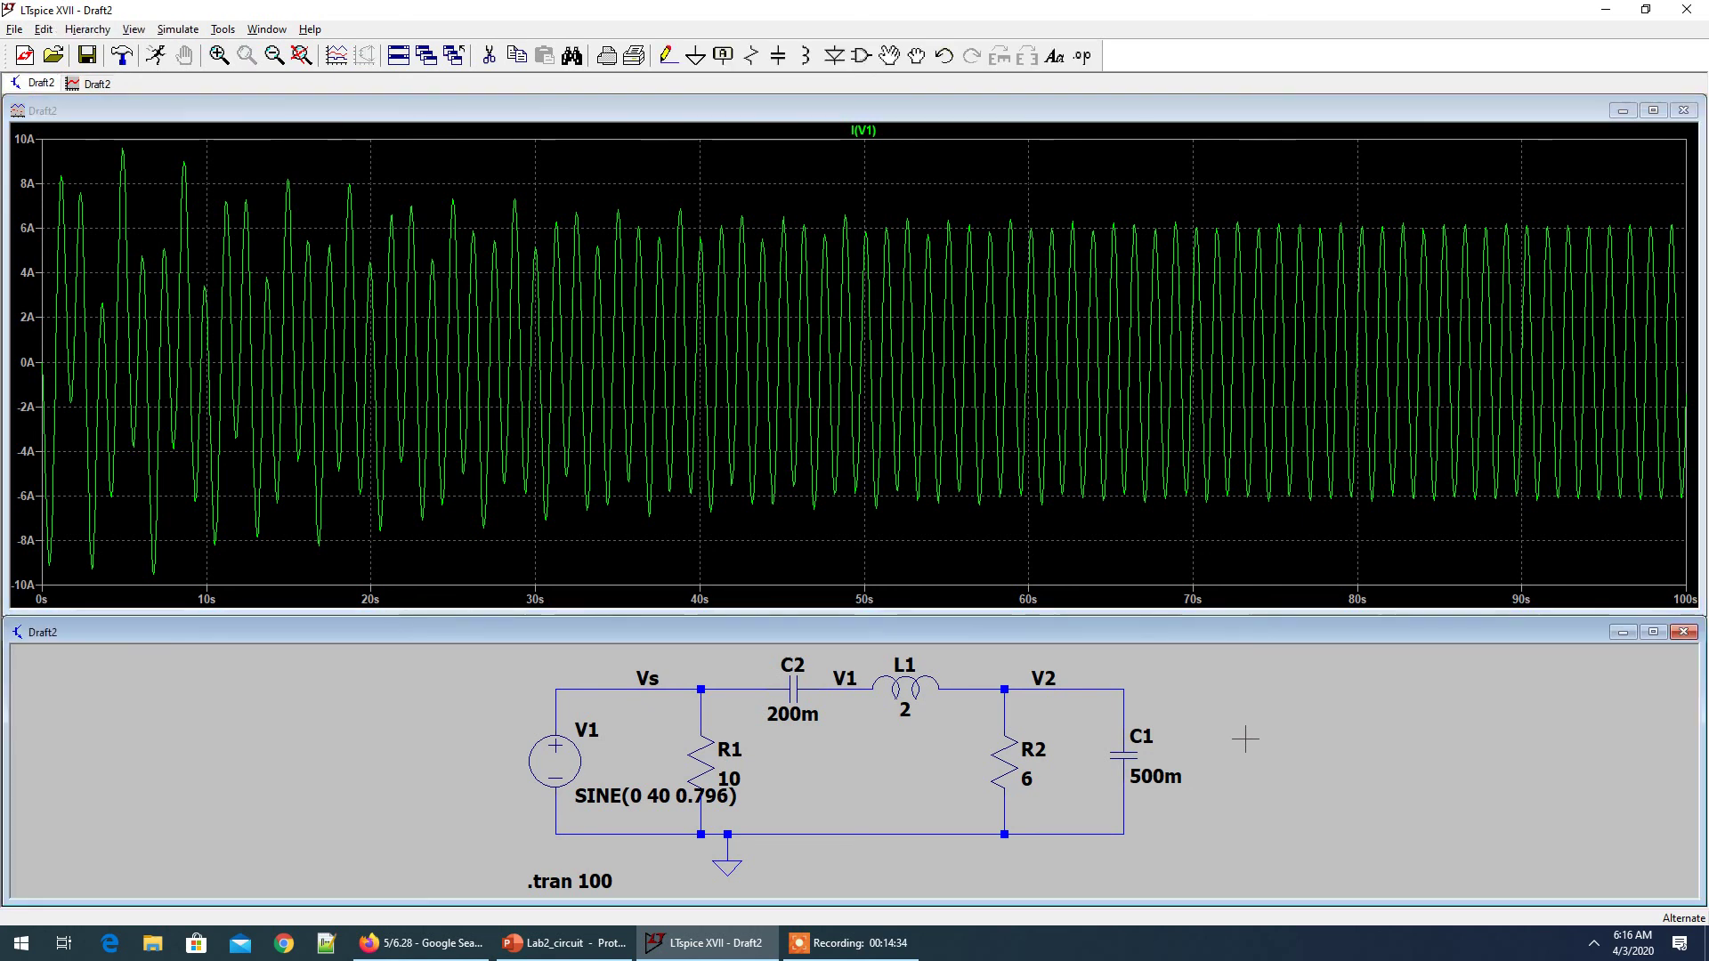
left_click(1049, 680)
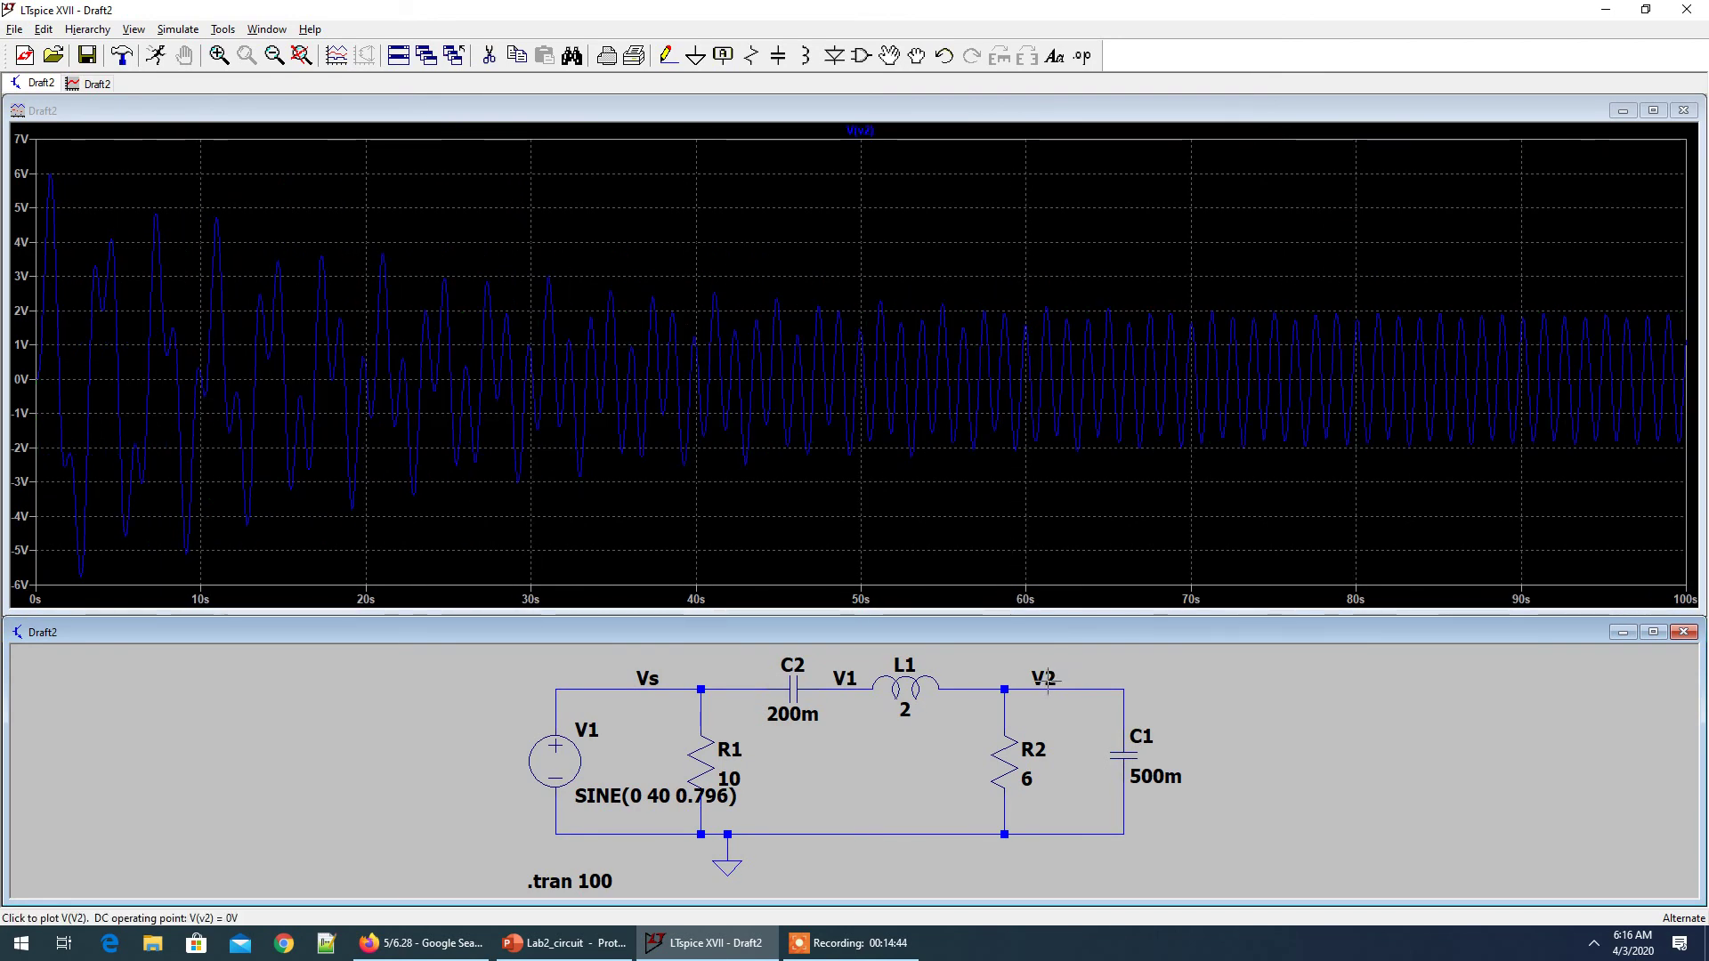
left_click_drag(1420, 260, 1578, 503)
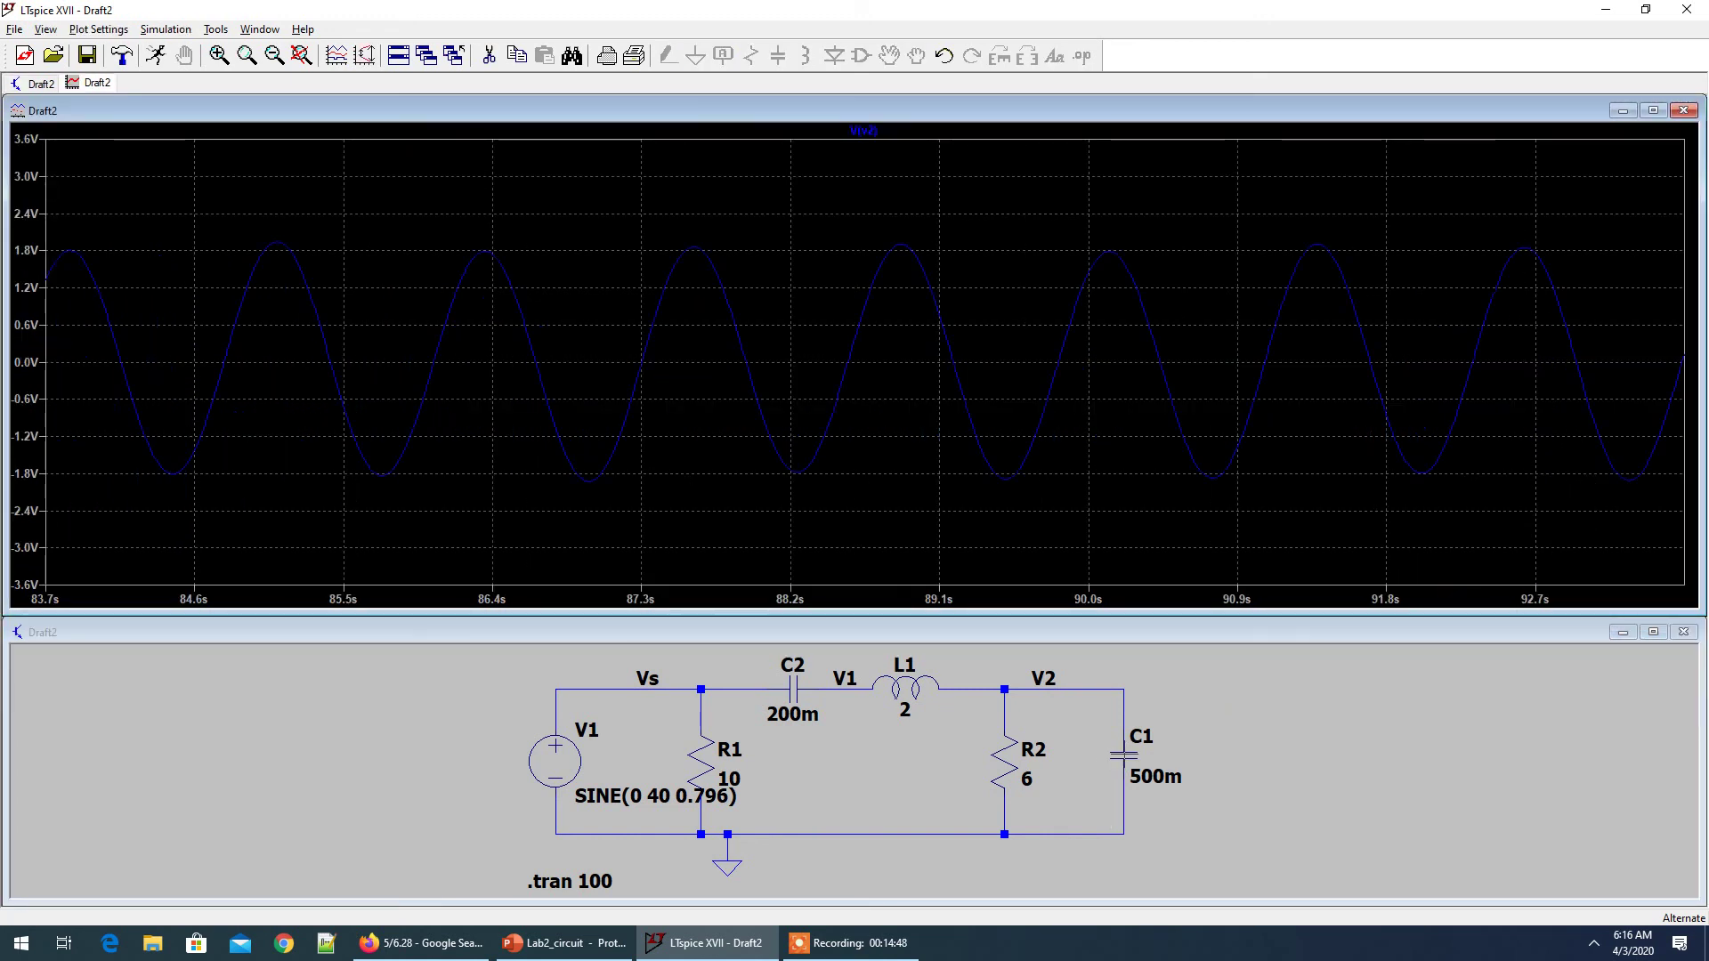
Add capacitor C1's current to the plot and show several steady-state cycles of both traces, starting at about 83.2 s
left_click(1277, 733)
left_click(1129, 755)
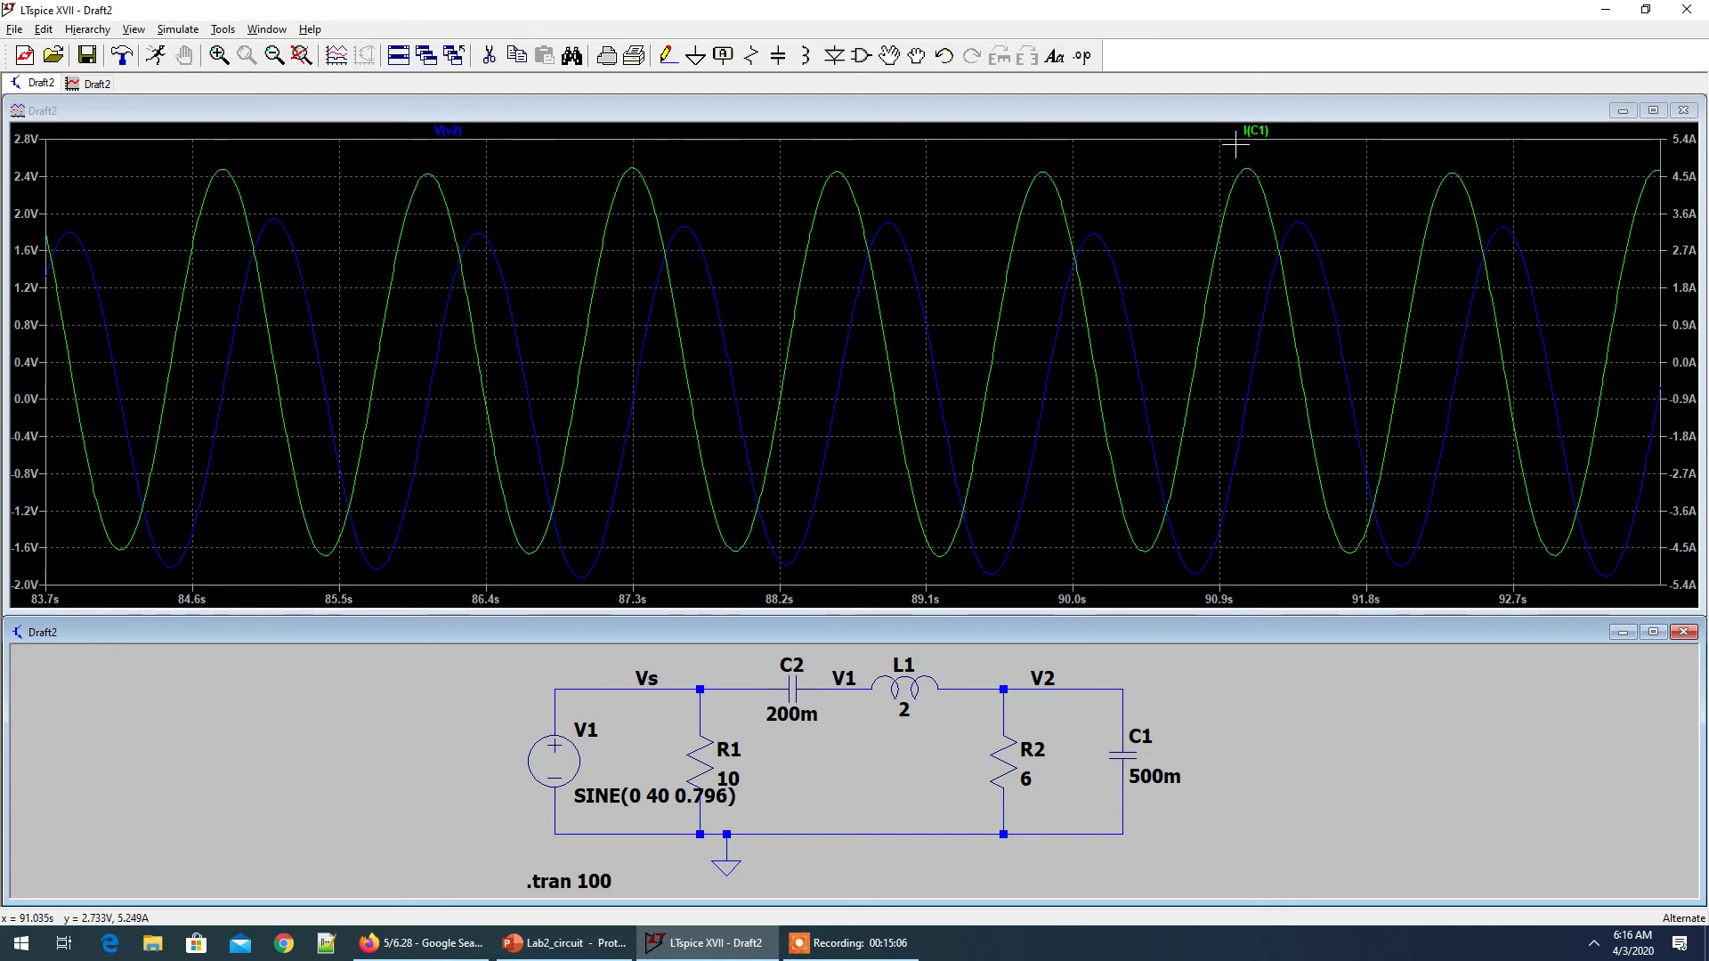
left_click_drag(1214, 155, 1398, 584)
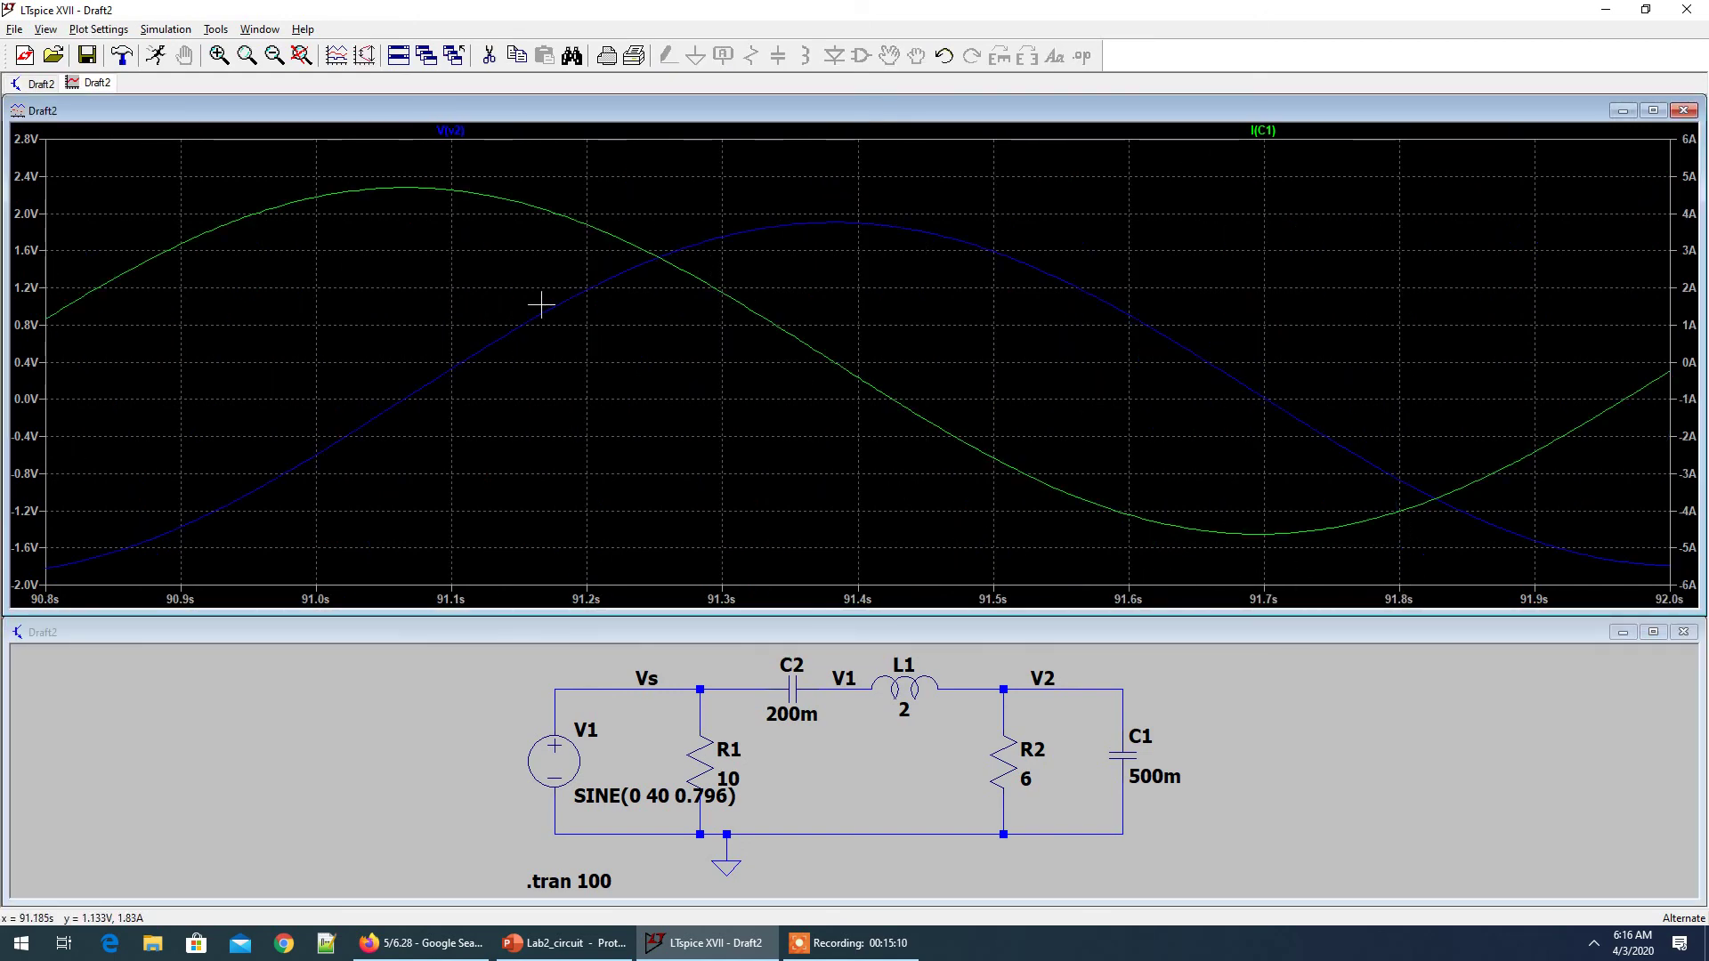
left_click(302, 56)
left_click_drag(1391, 280, 1459, 482)
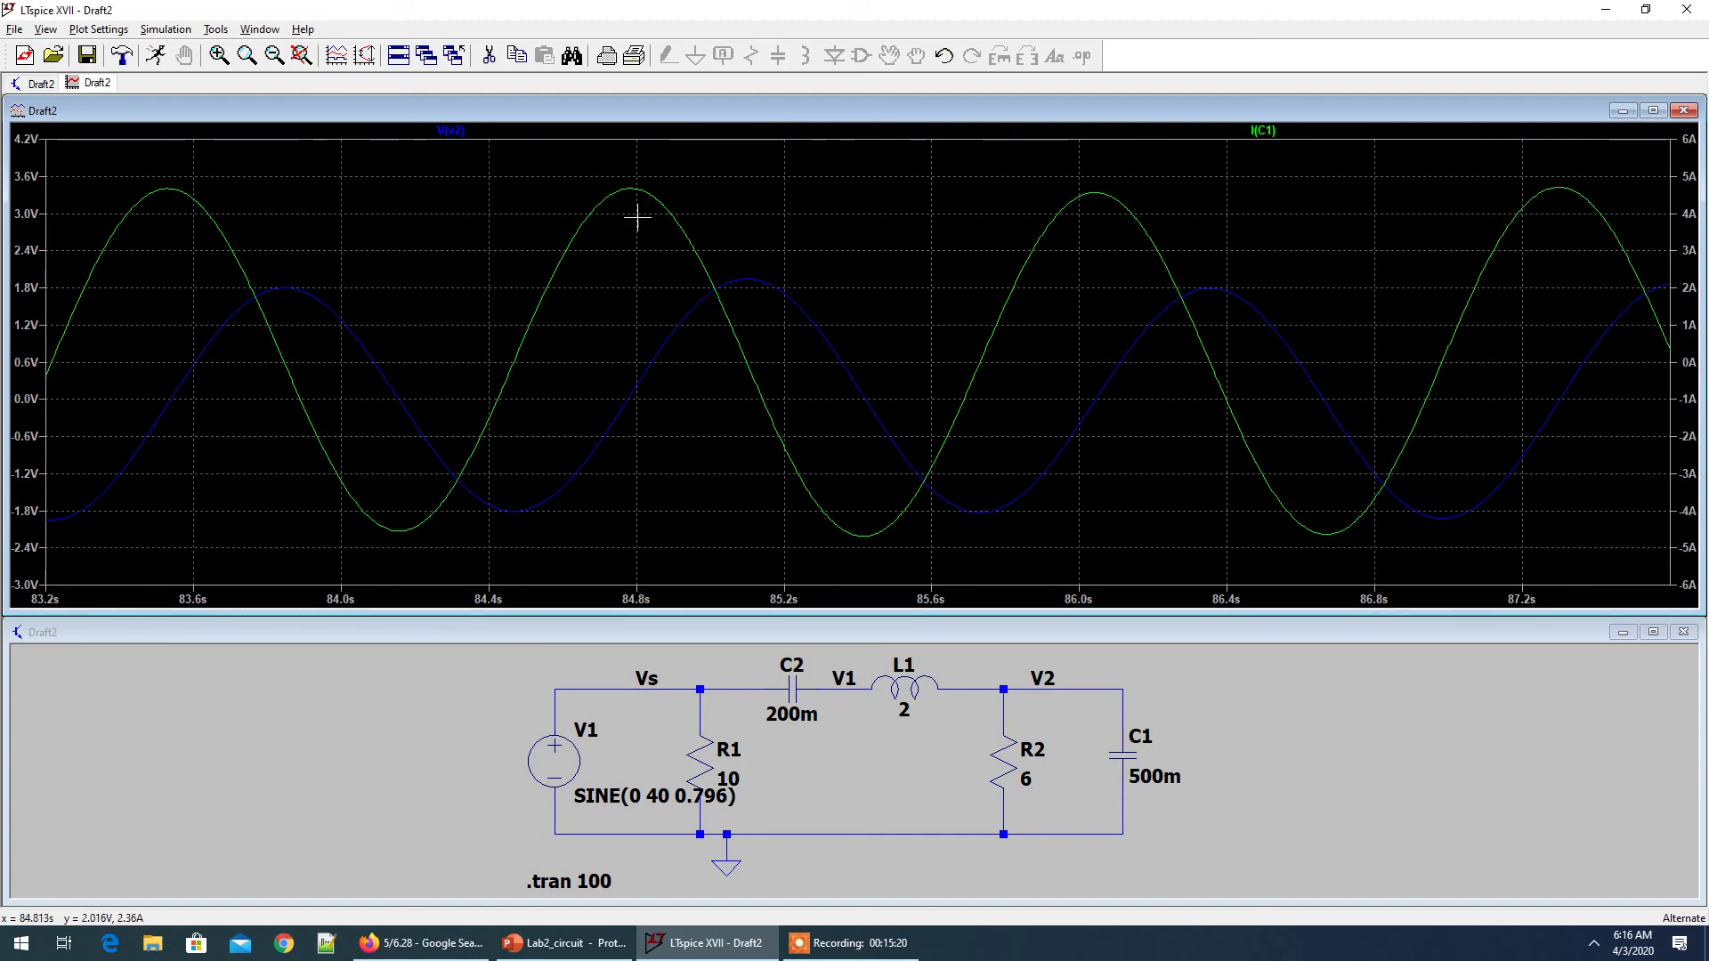
Draw a vertical line on the plot down from C1's current peak near 84.8 s, and add inductor L1's current trace
right_click(412, 212)
mouse_move(500, 392)
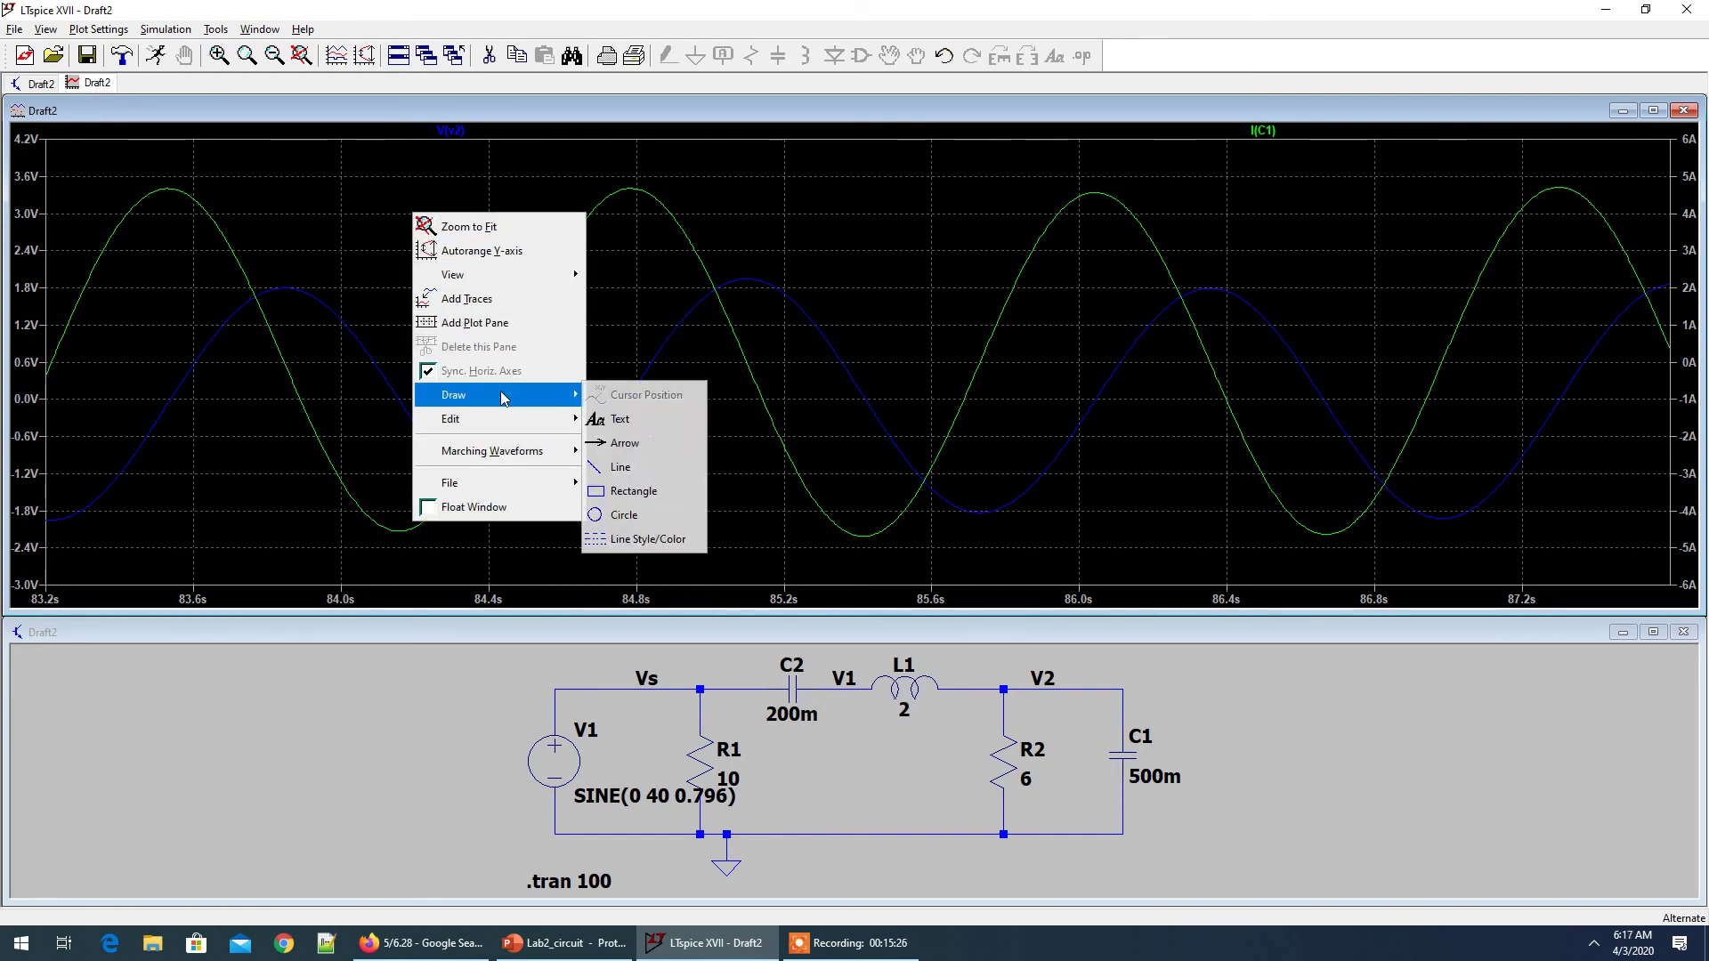
left_click(621, 467)
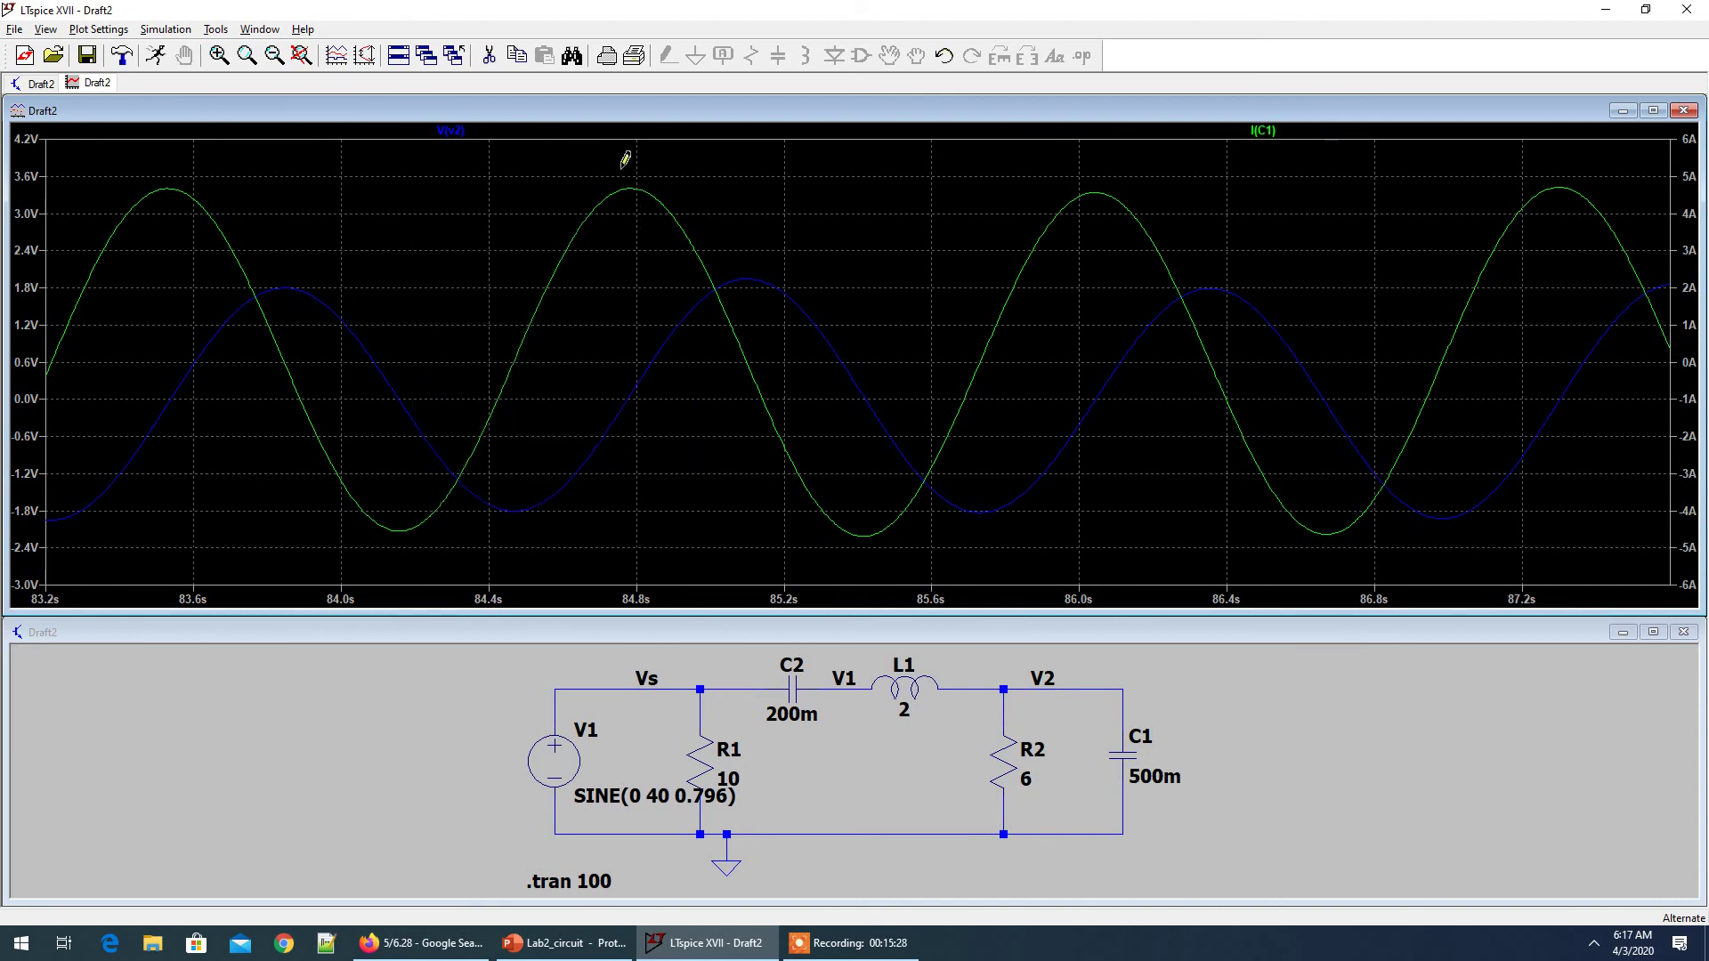
left_click(633, 189)
left_click(630, 437)
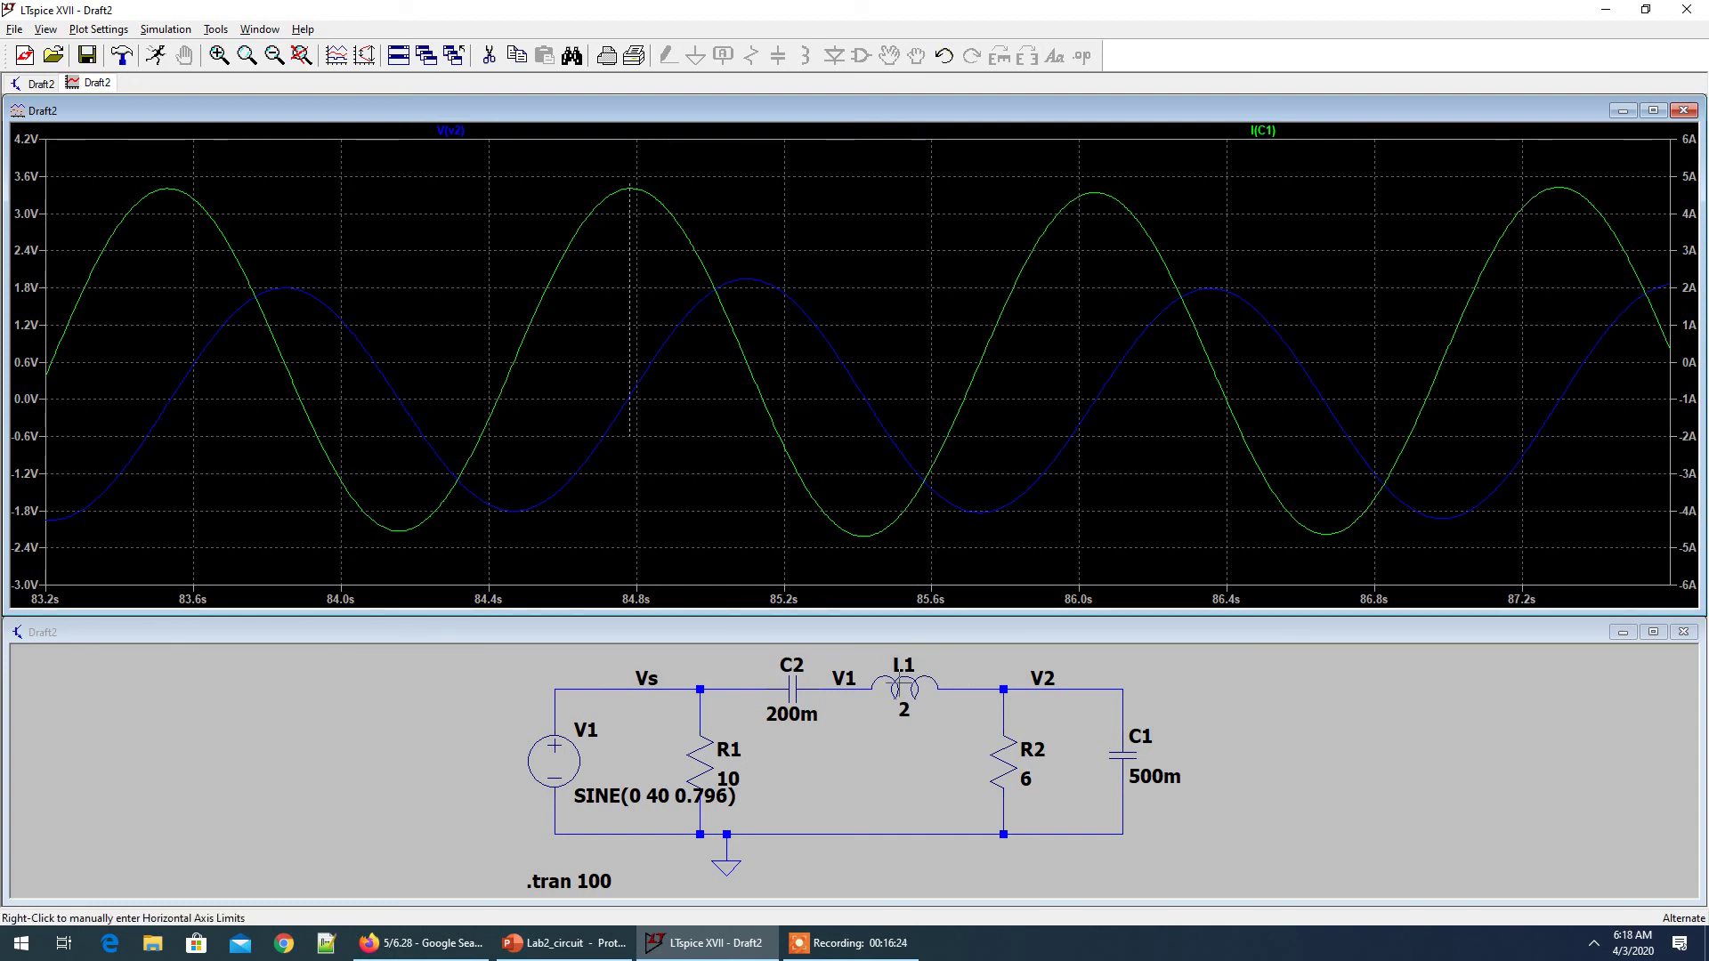
left_click(908, 689)
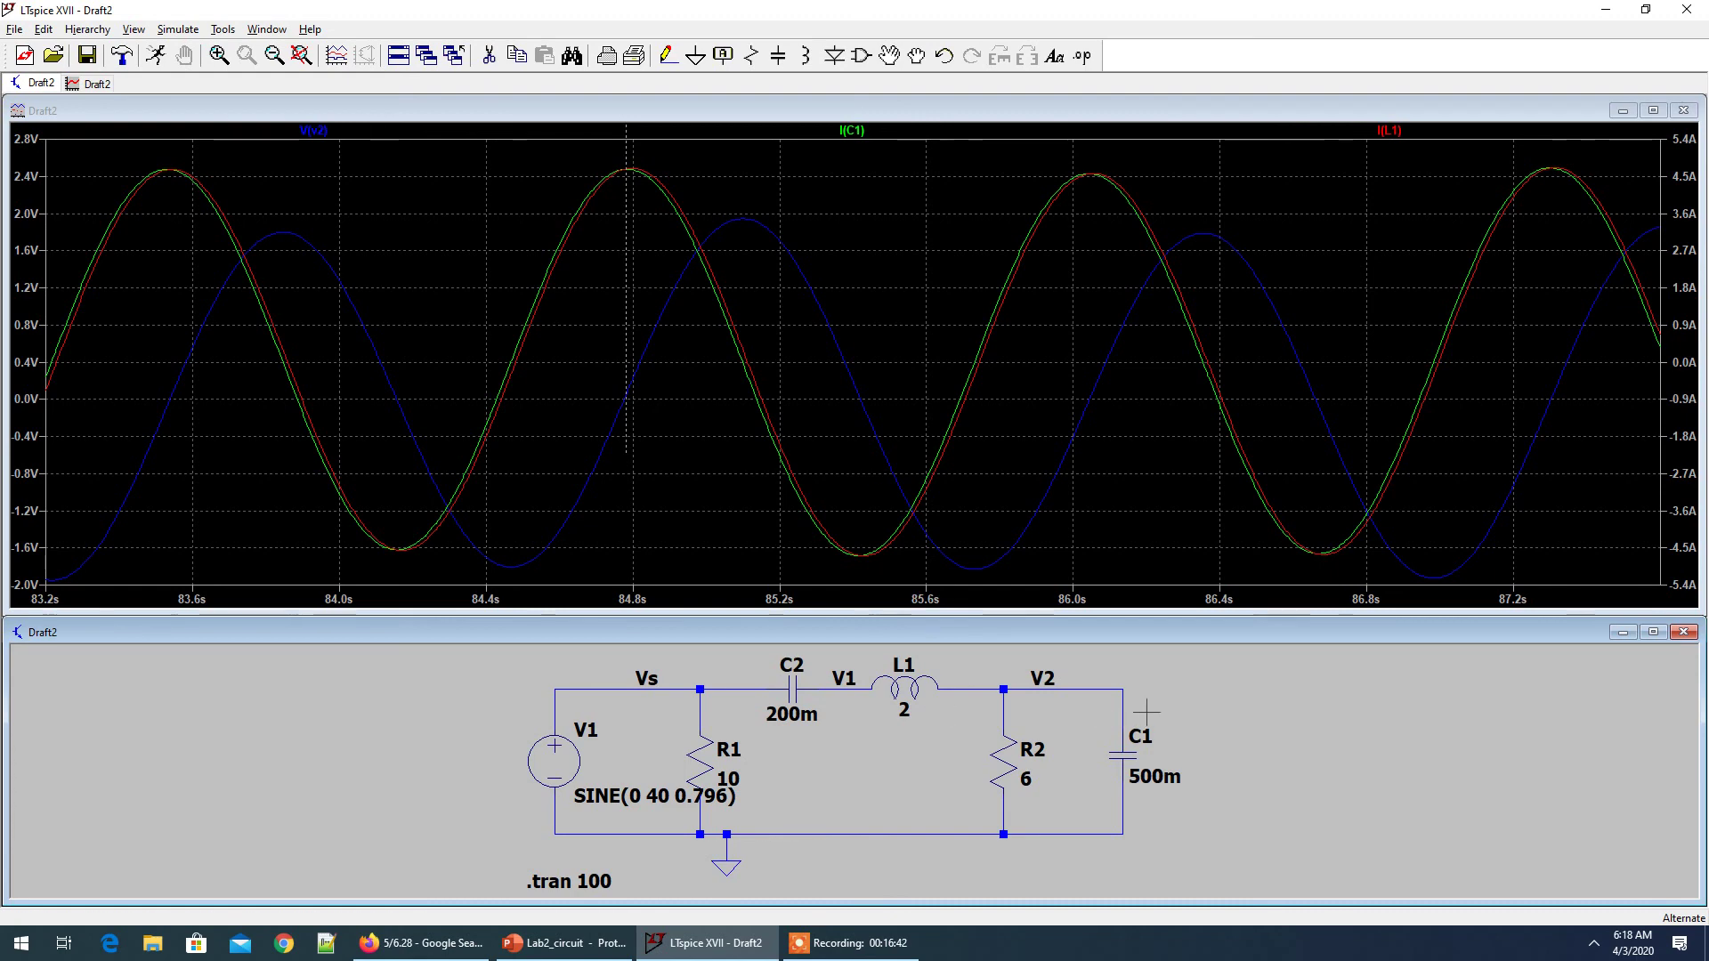
Show only the voltage at node V2 in the plot, and add inductor L1's voltage as the expression V(v1)-V(v2)
left_click(1082, 688)
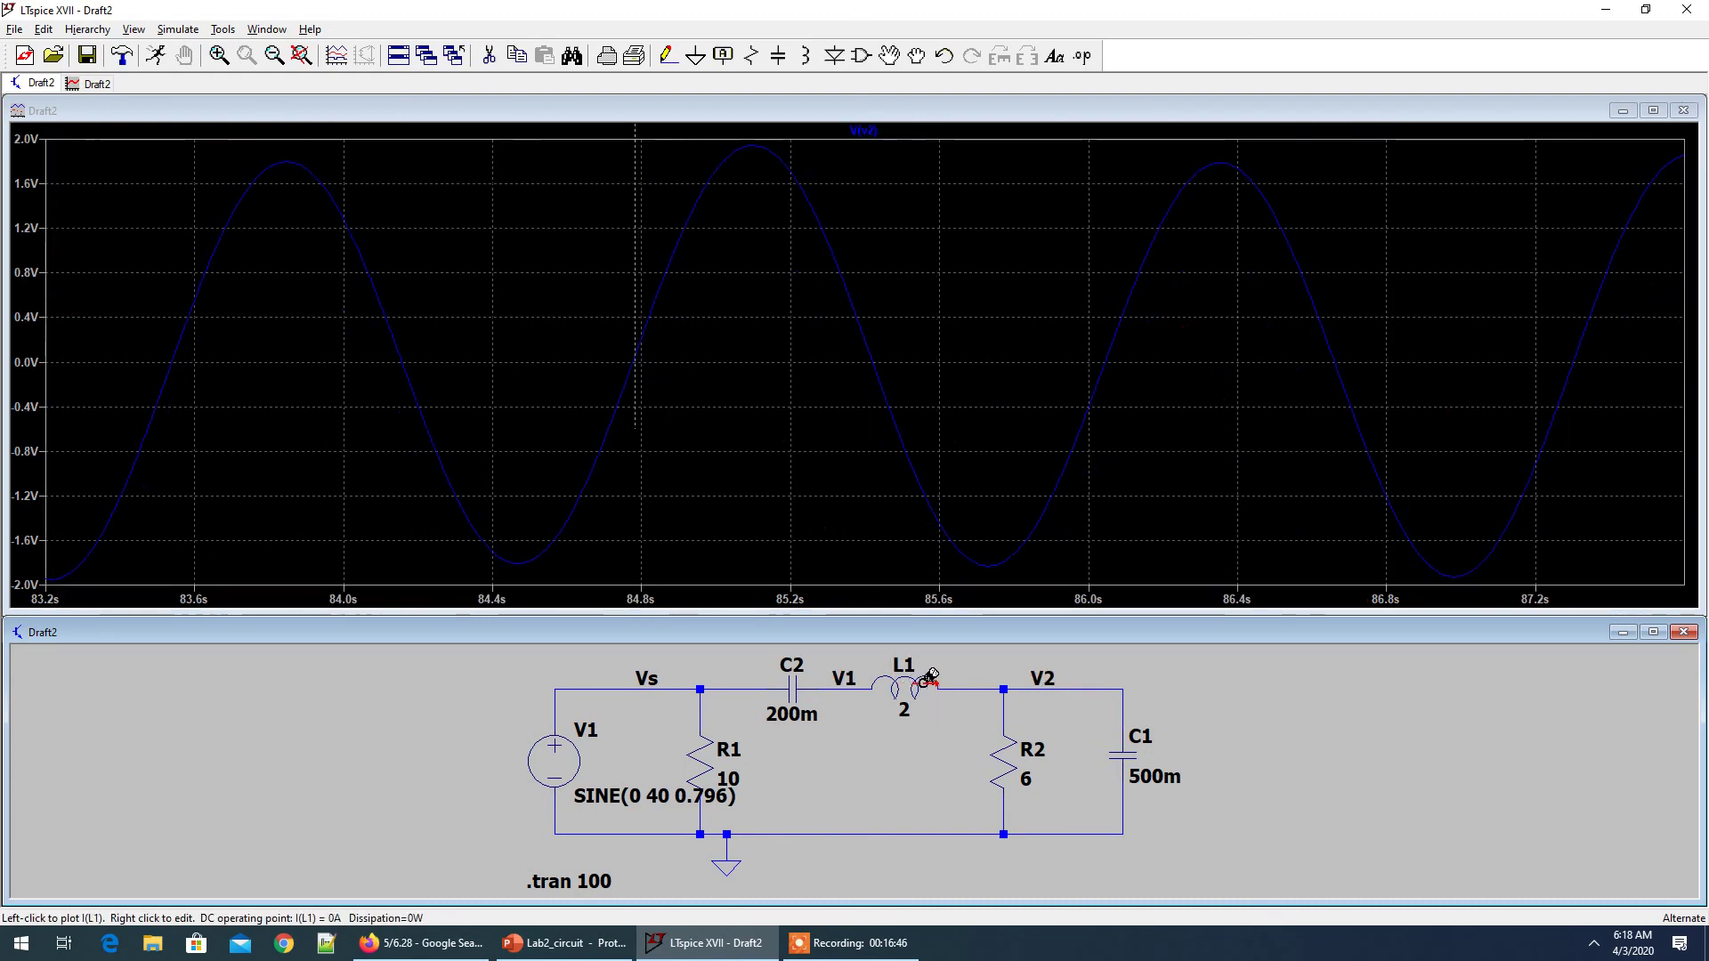
right_click(944, 242)
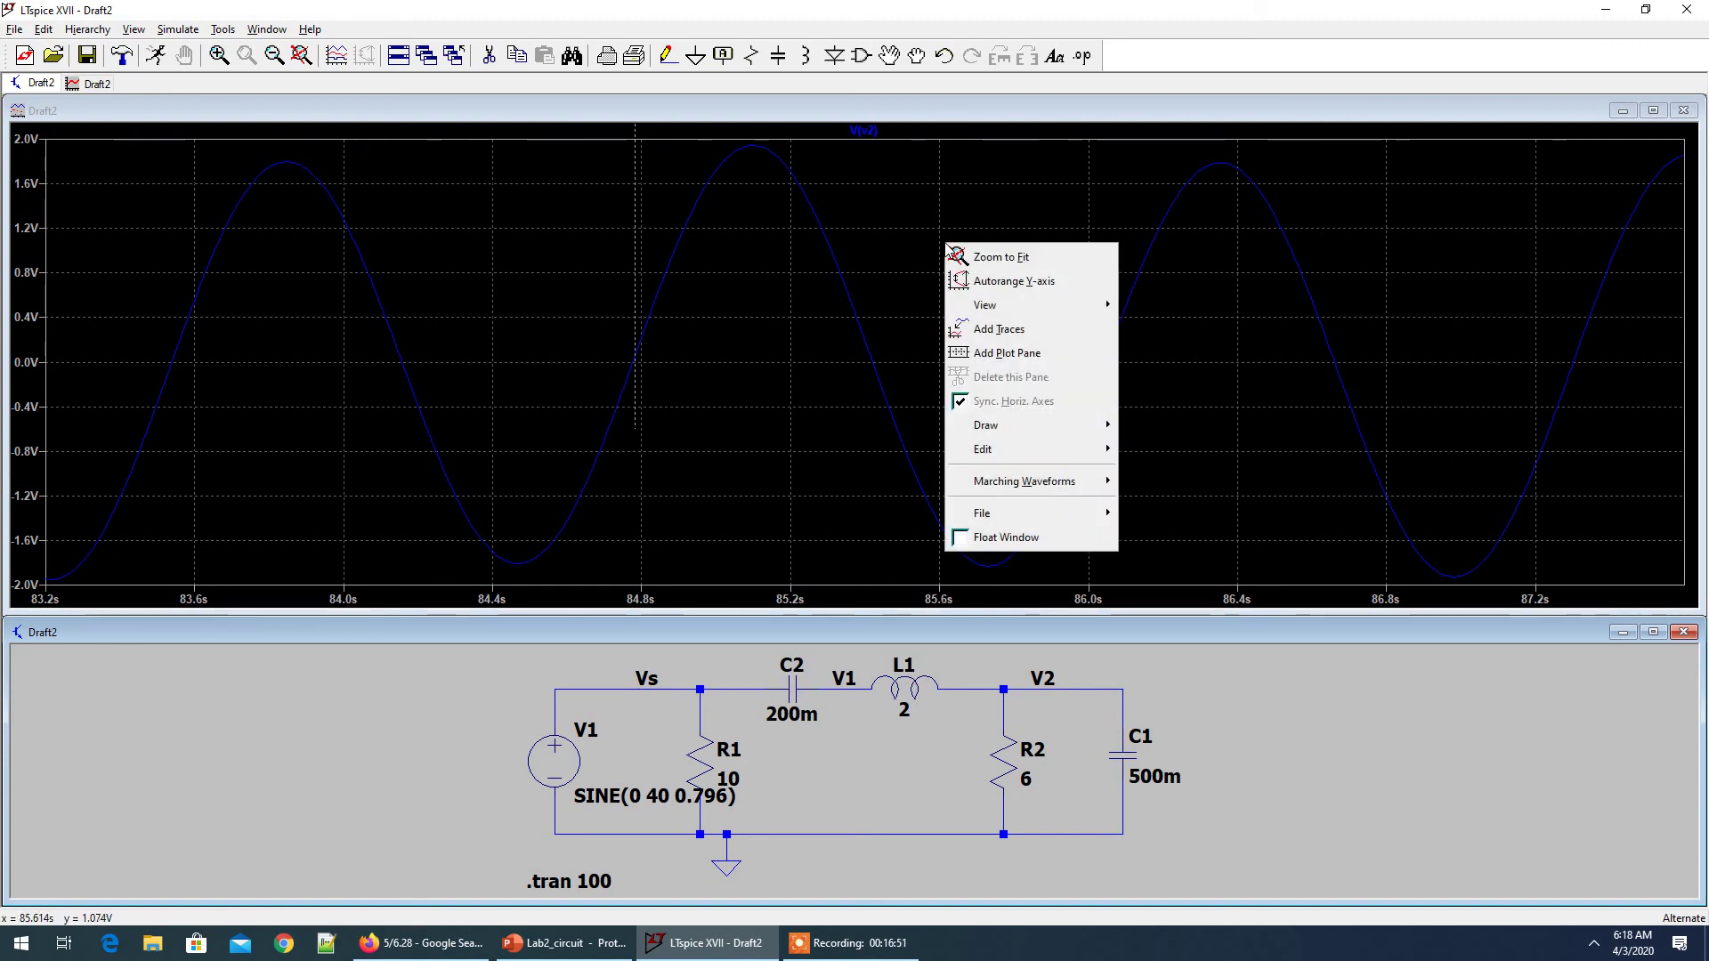
left_click(1000, 330)
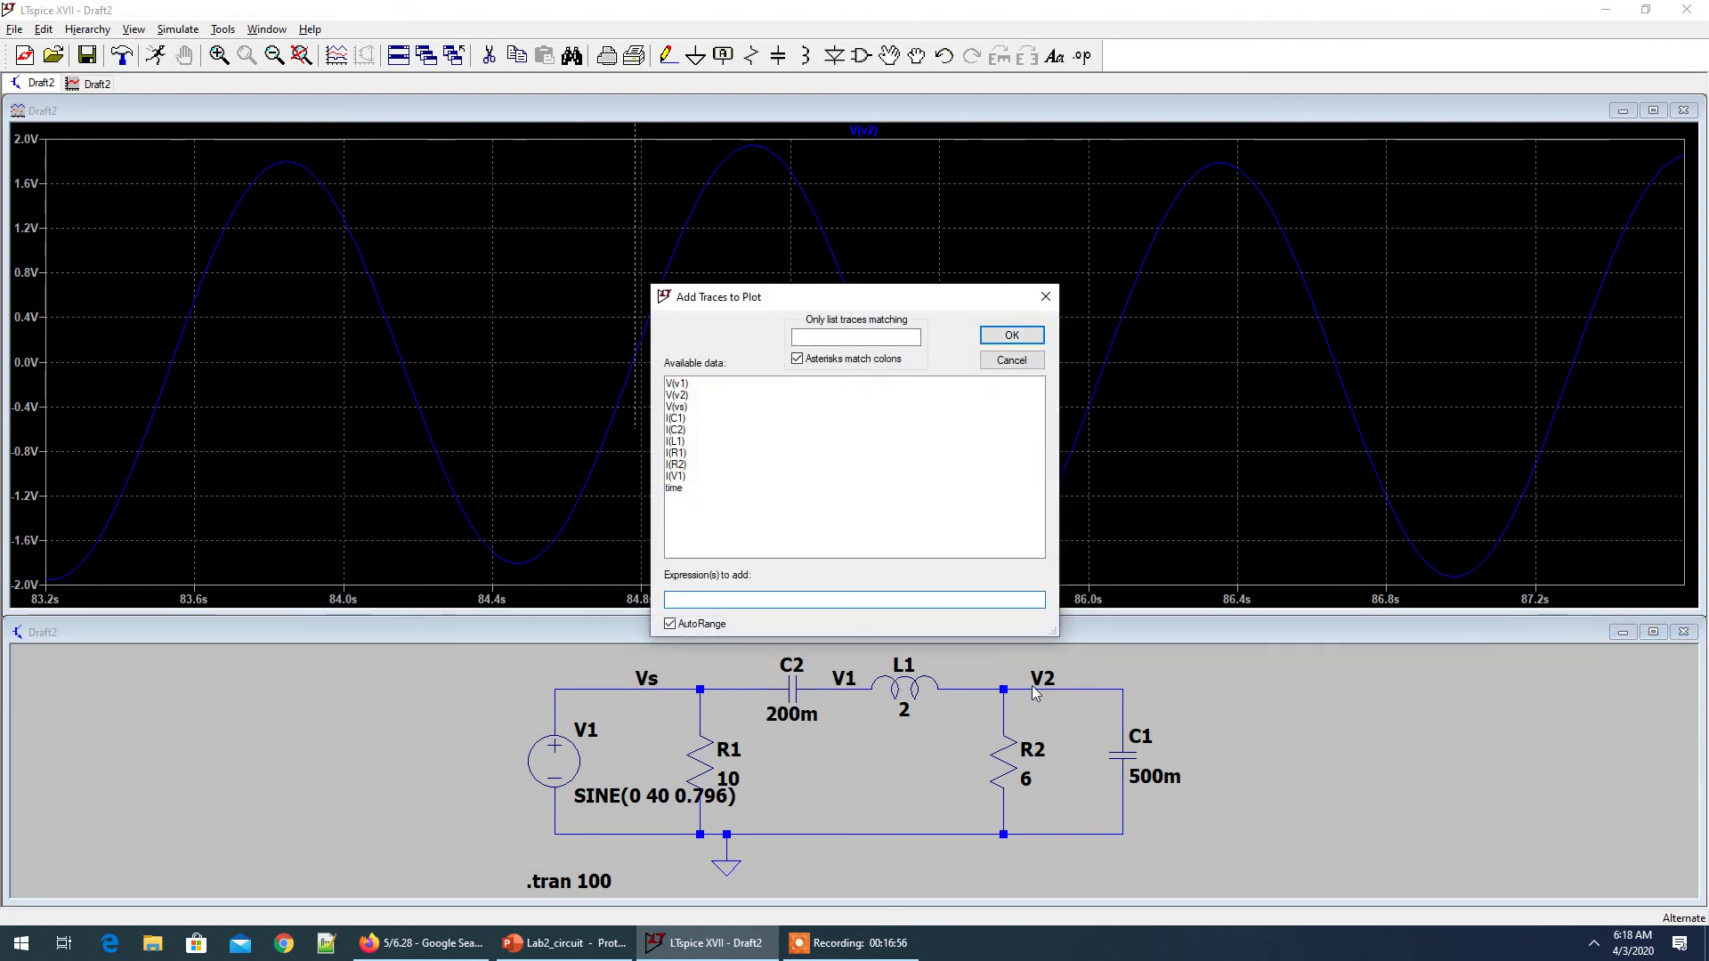
left_click(688, 385)
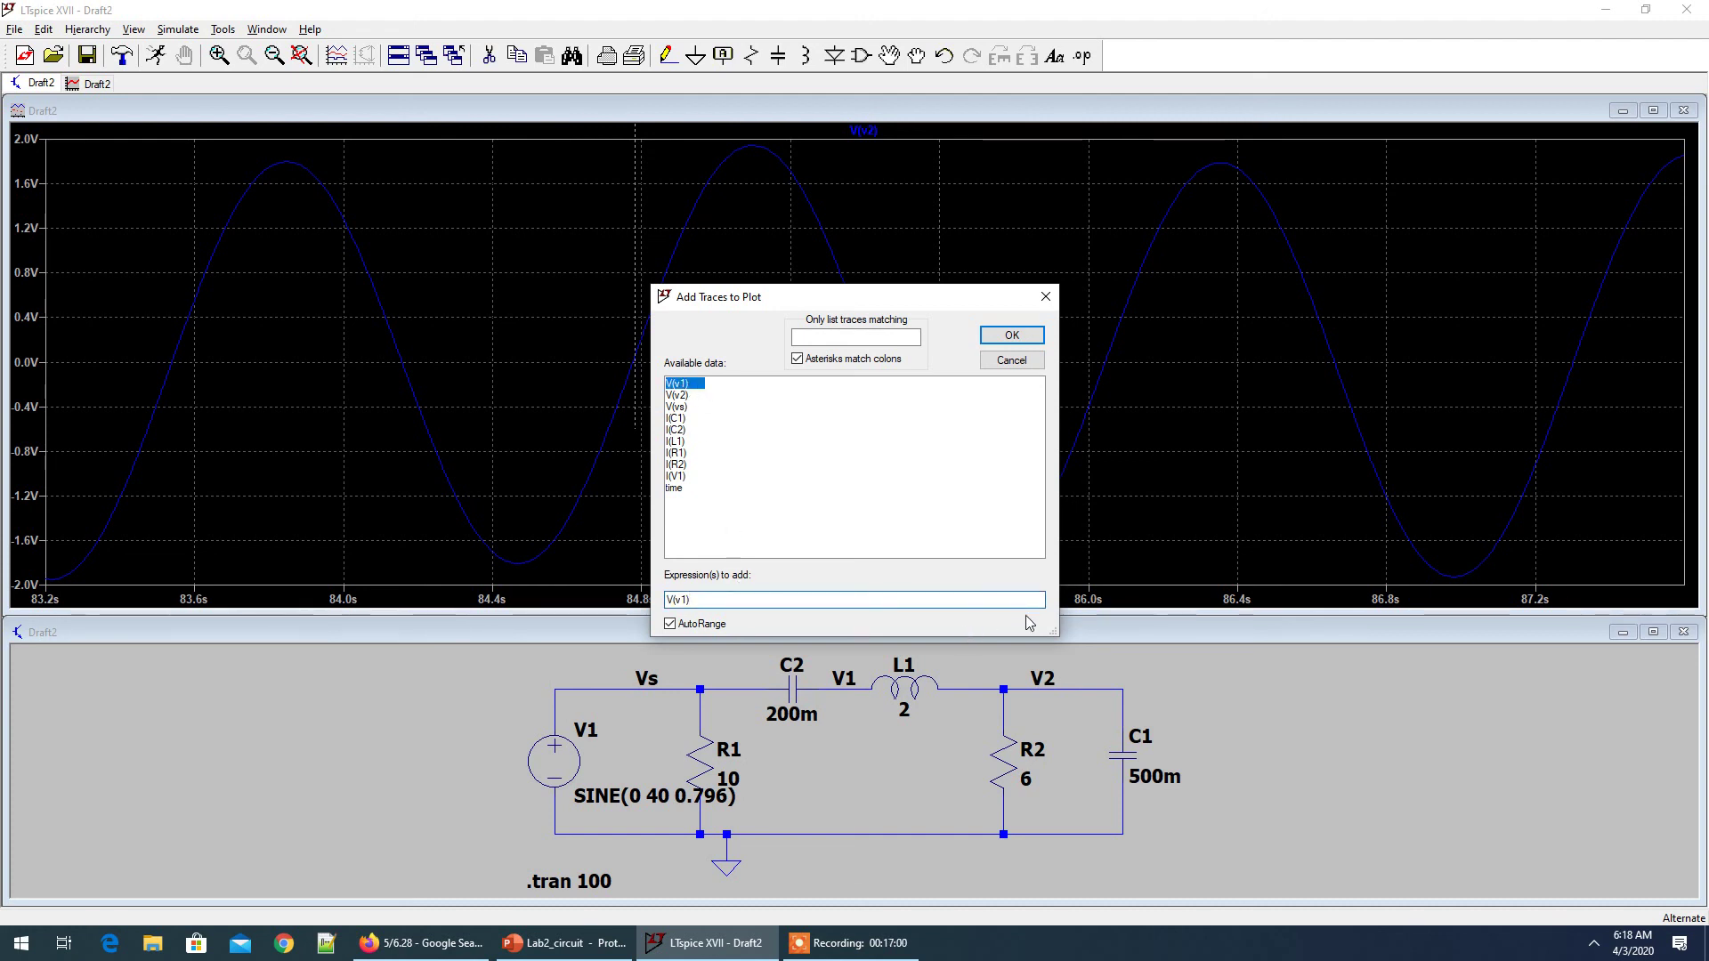
type("-")
left_click(678, 394)
left_click(1012, 335)
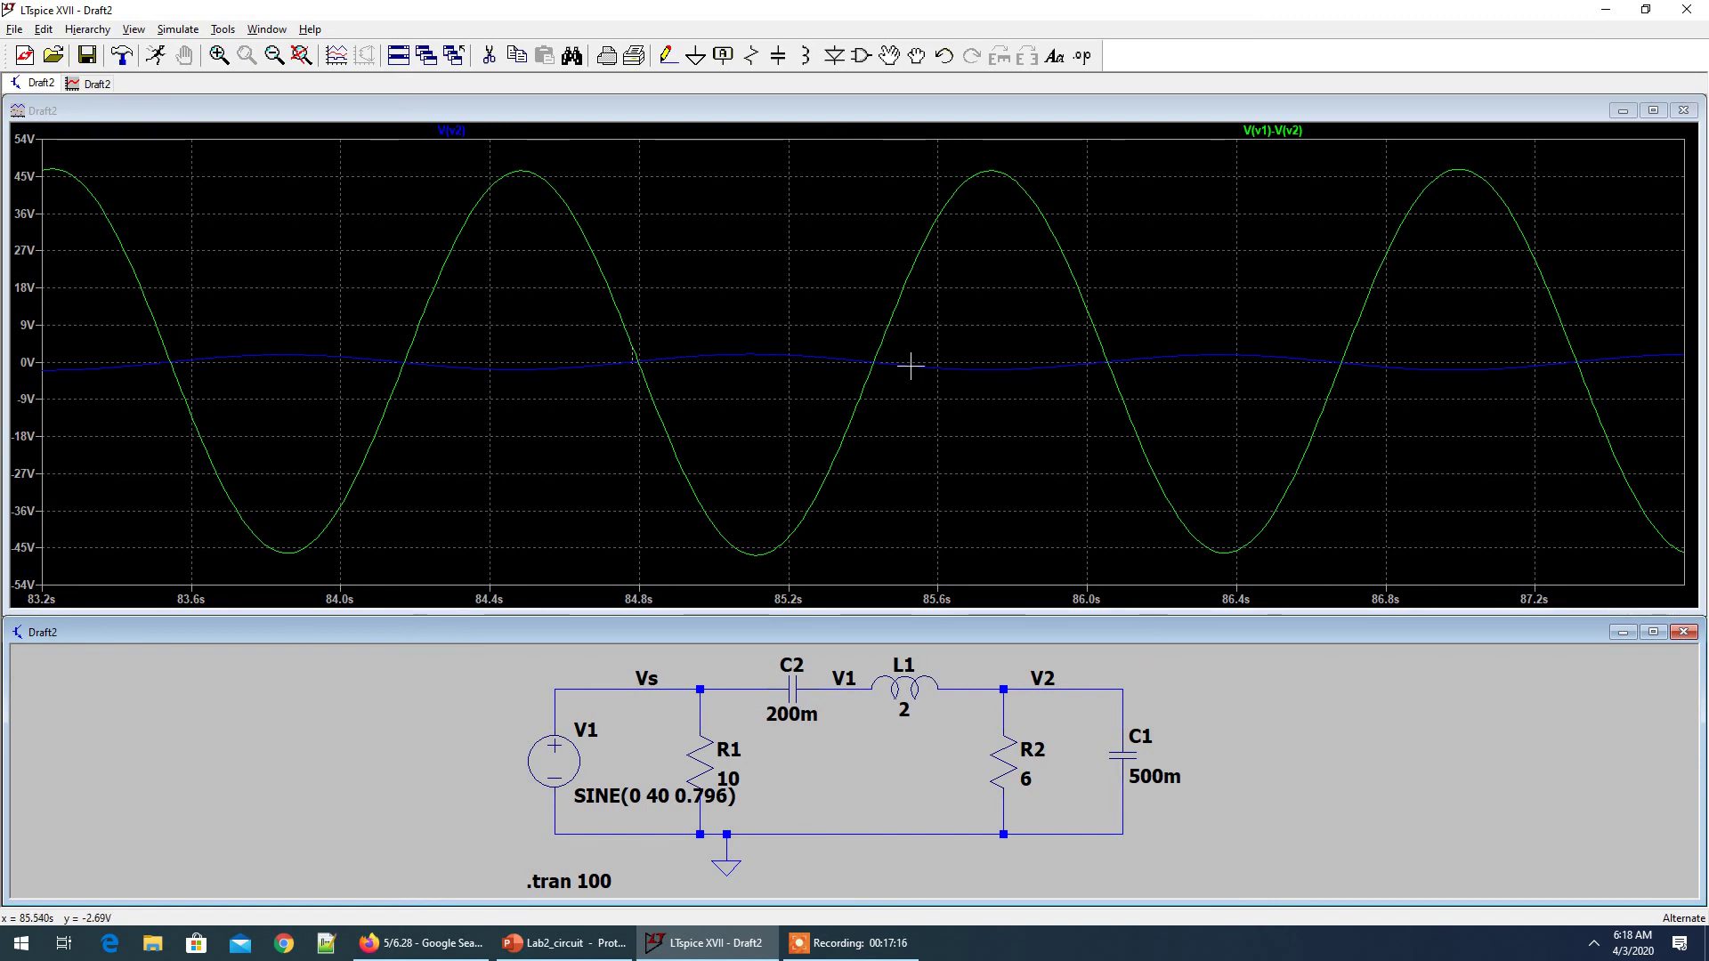
Add inductor L1's current to the plot and delete the V(v2) trace
left_click(906, 684)
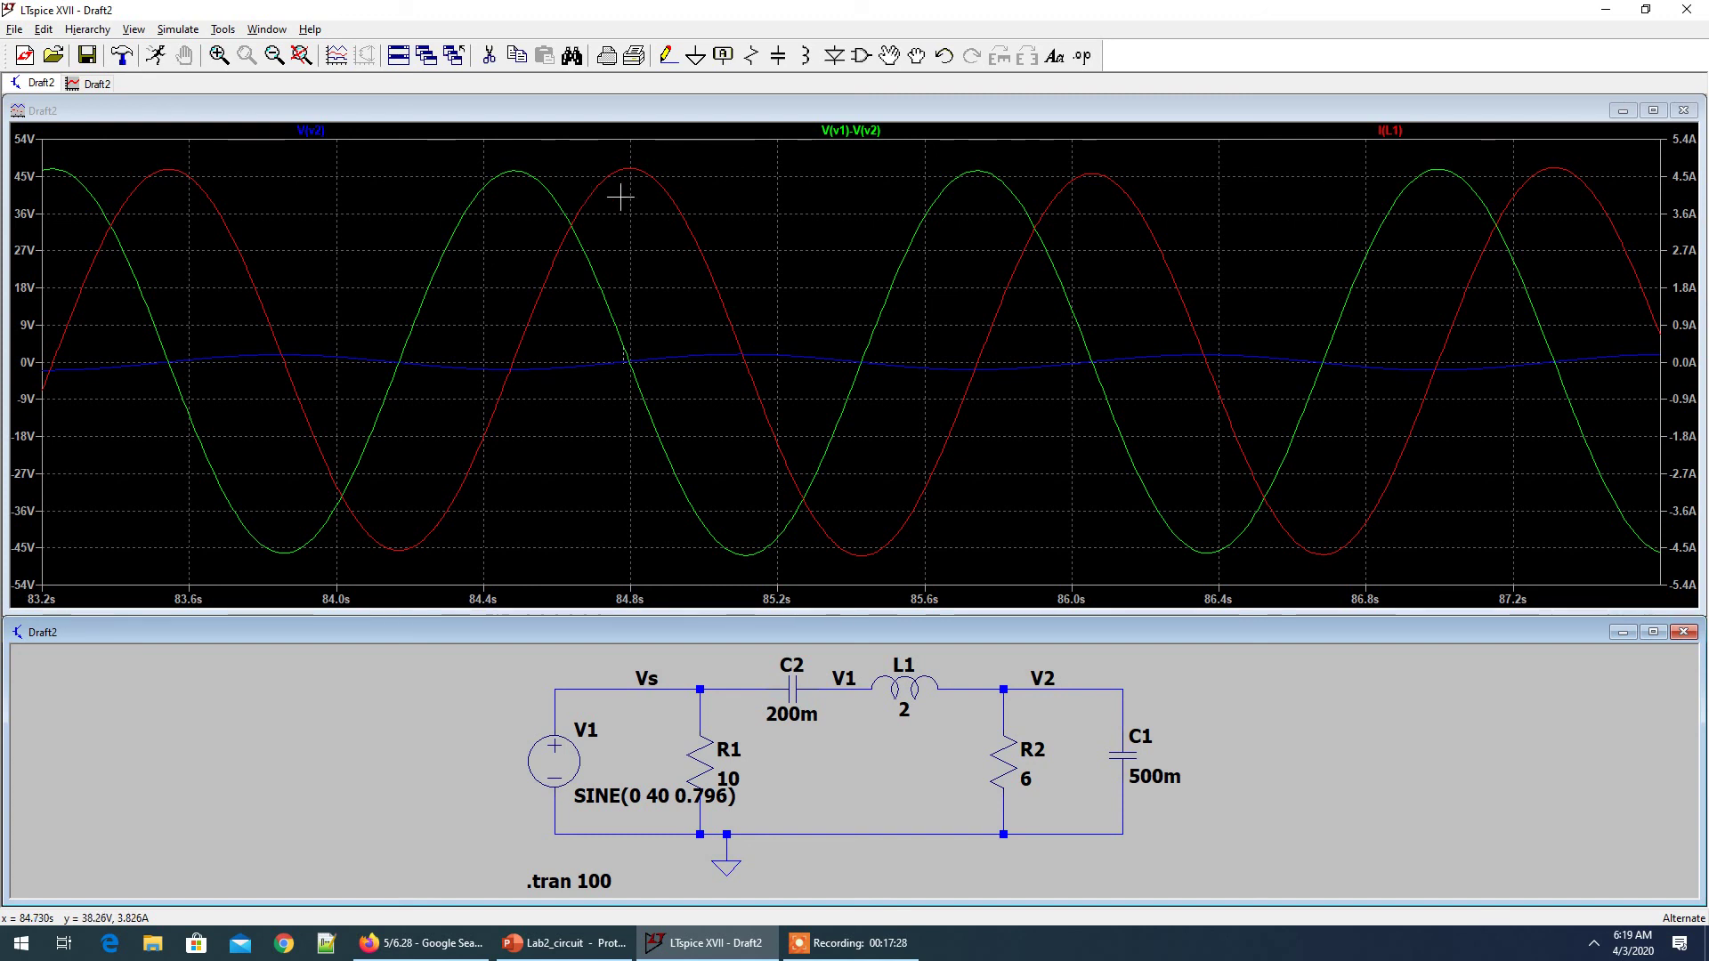
right_click(313, 132)
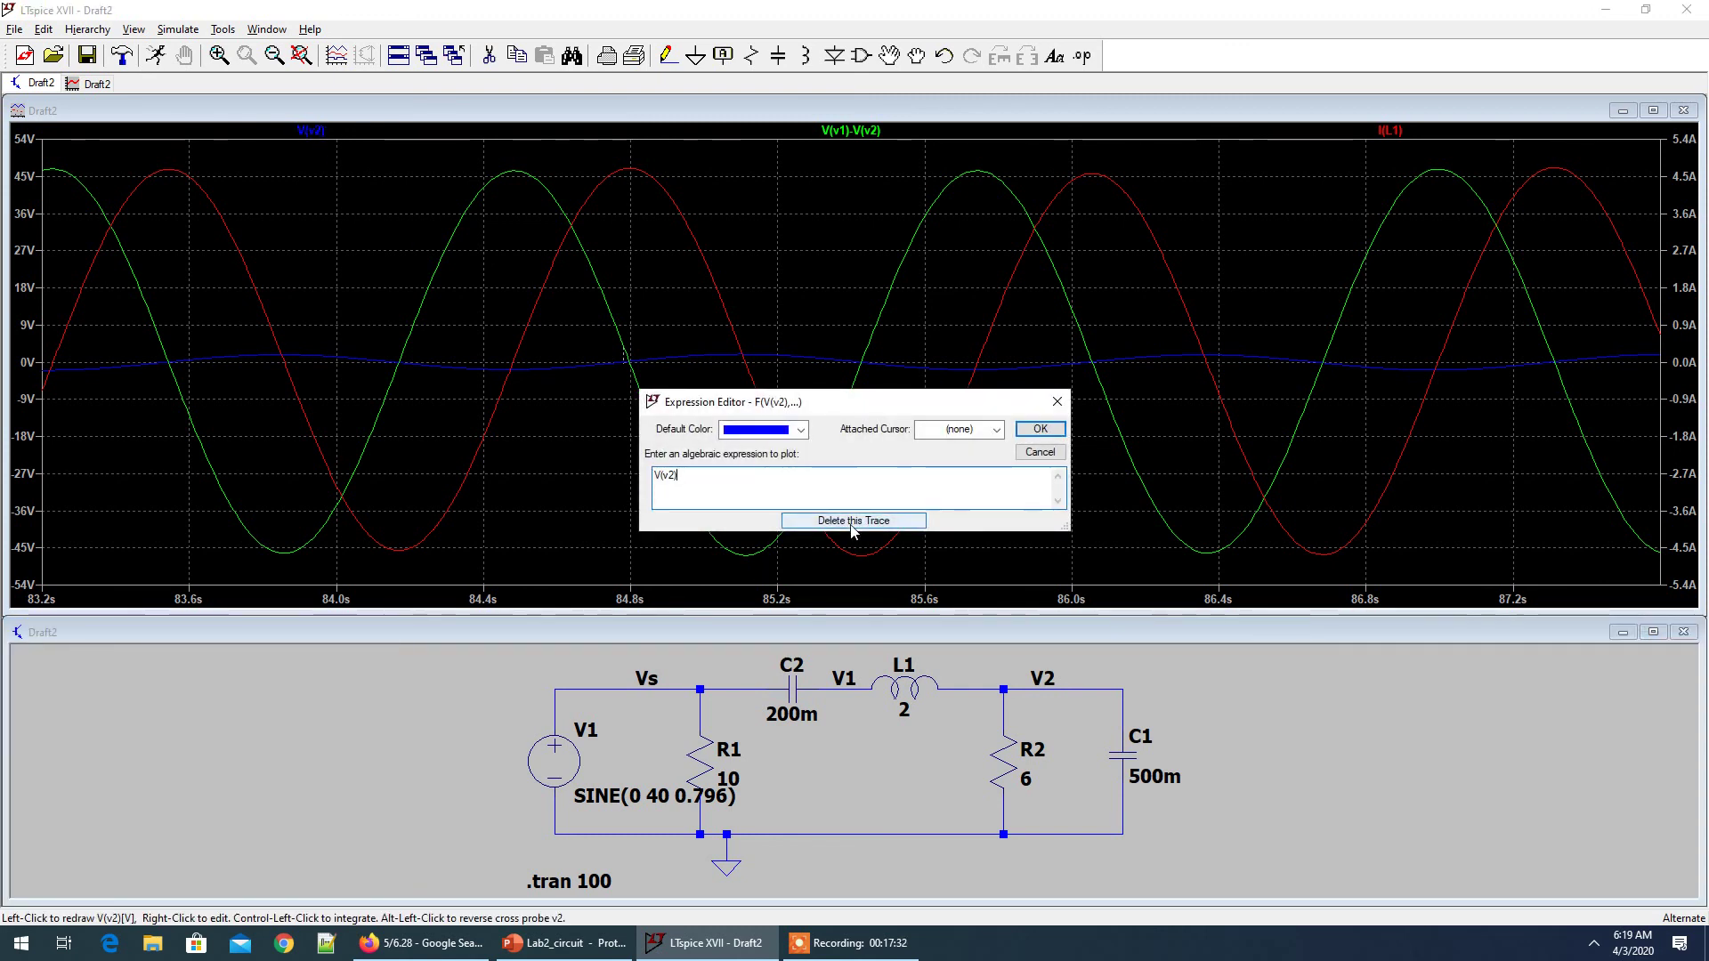
left_click(852, 522)
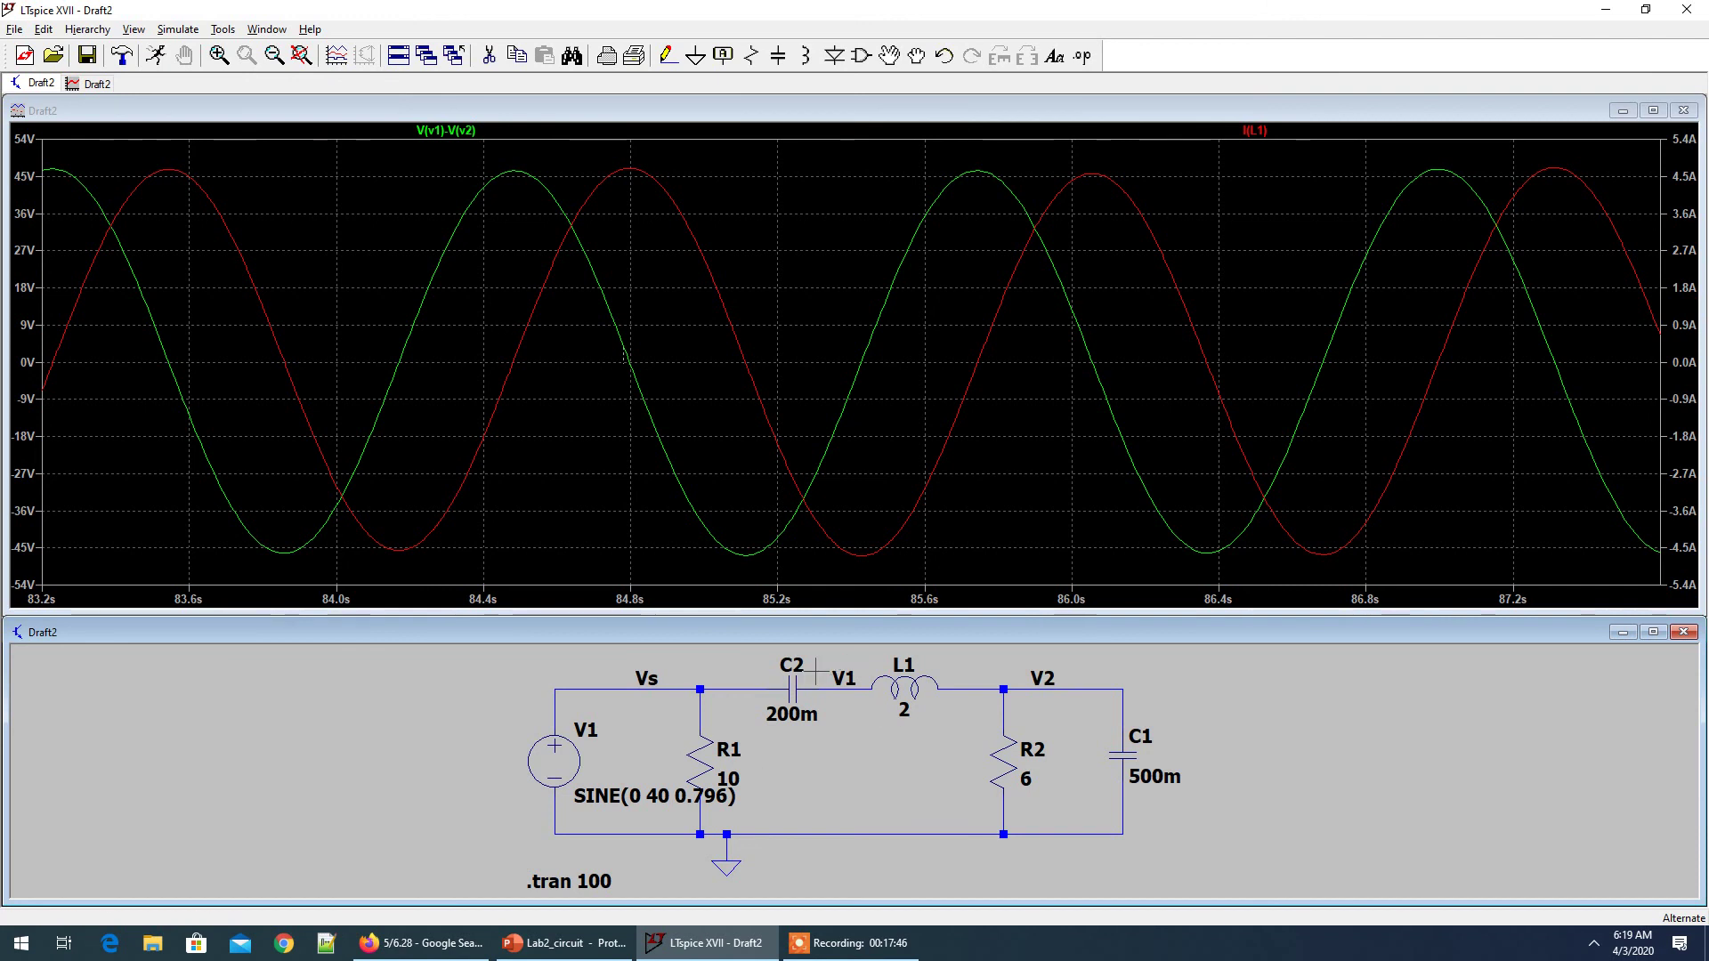
Add the currents of C2, R2, R1, source V1 and C1 to the plot
left_click(795, 688)
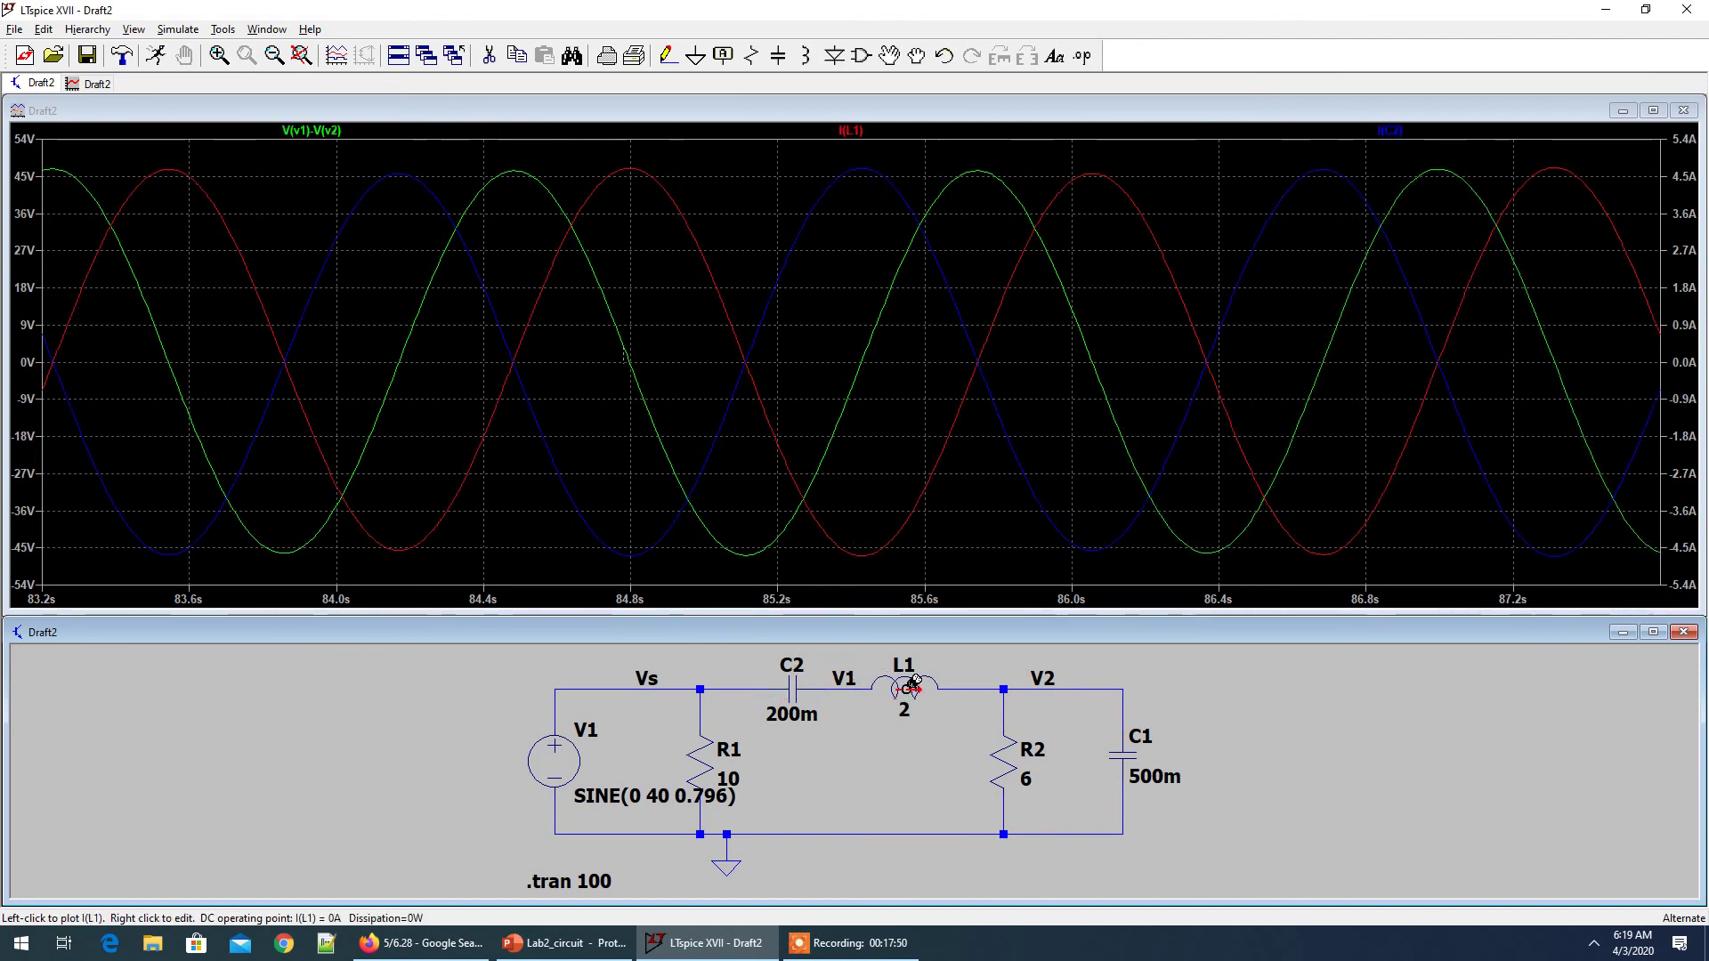
left_click(1009, 761)
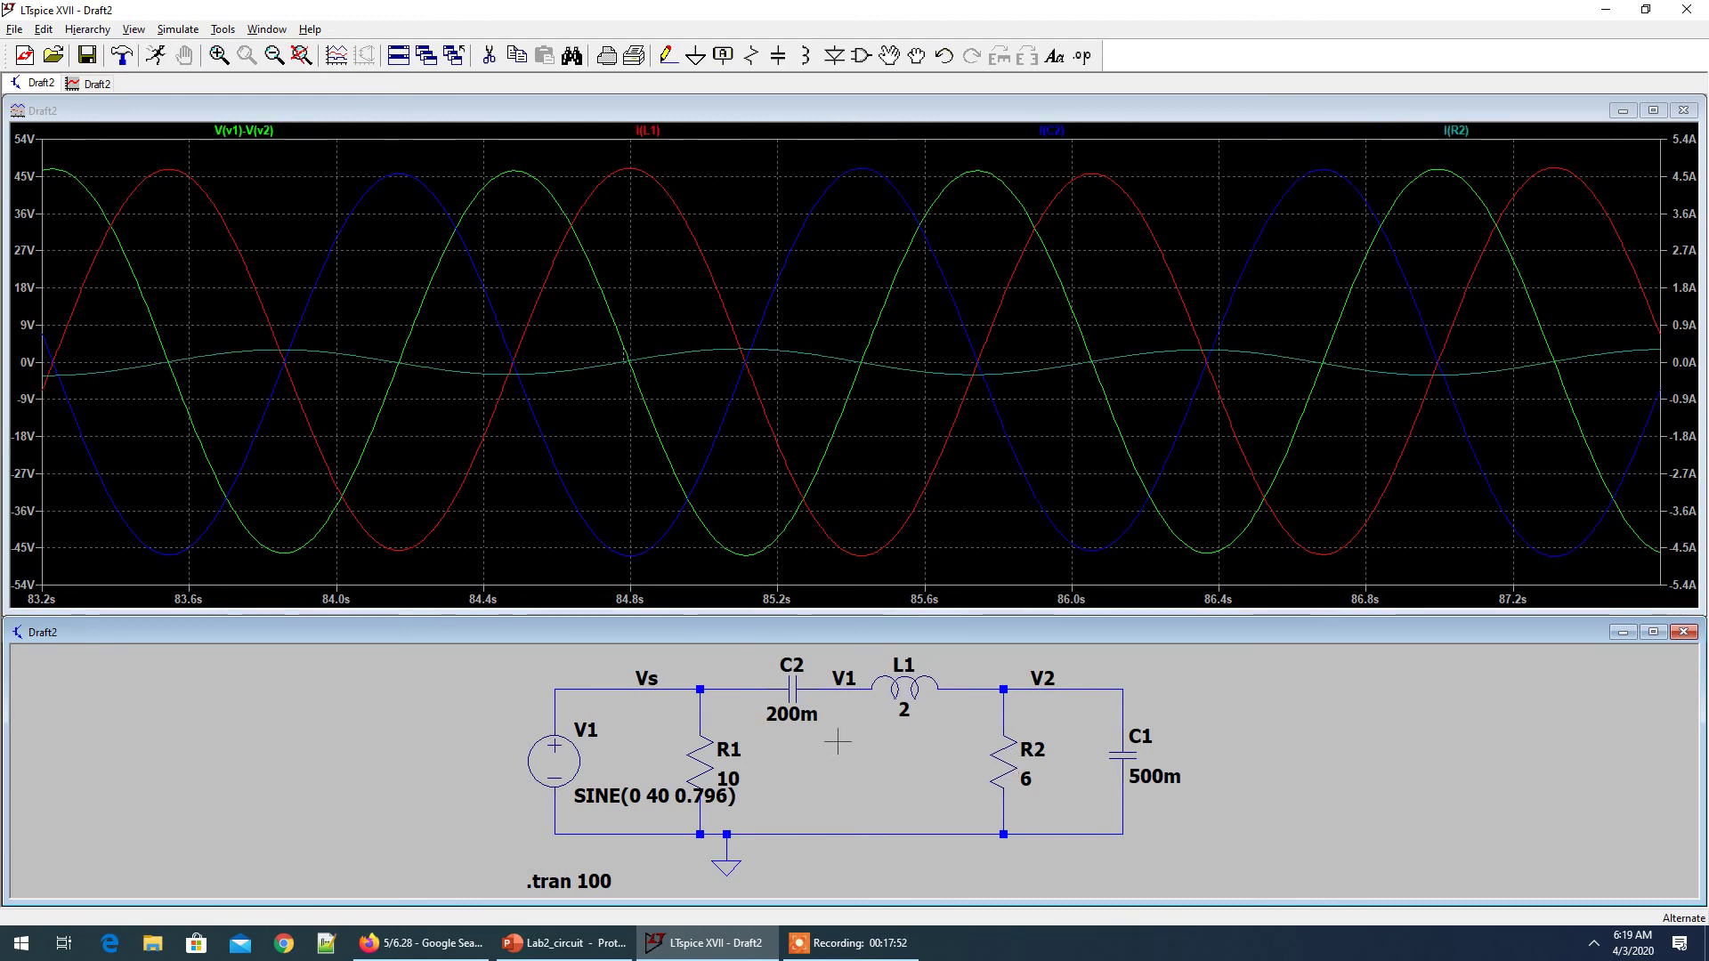
left_click(709, 763)
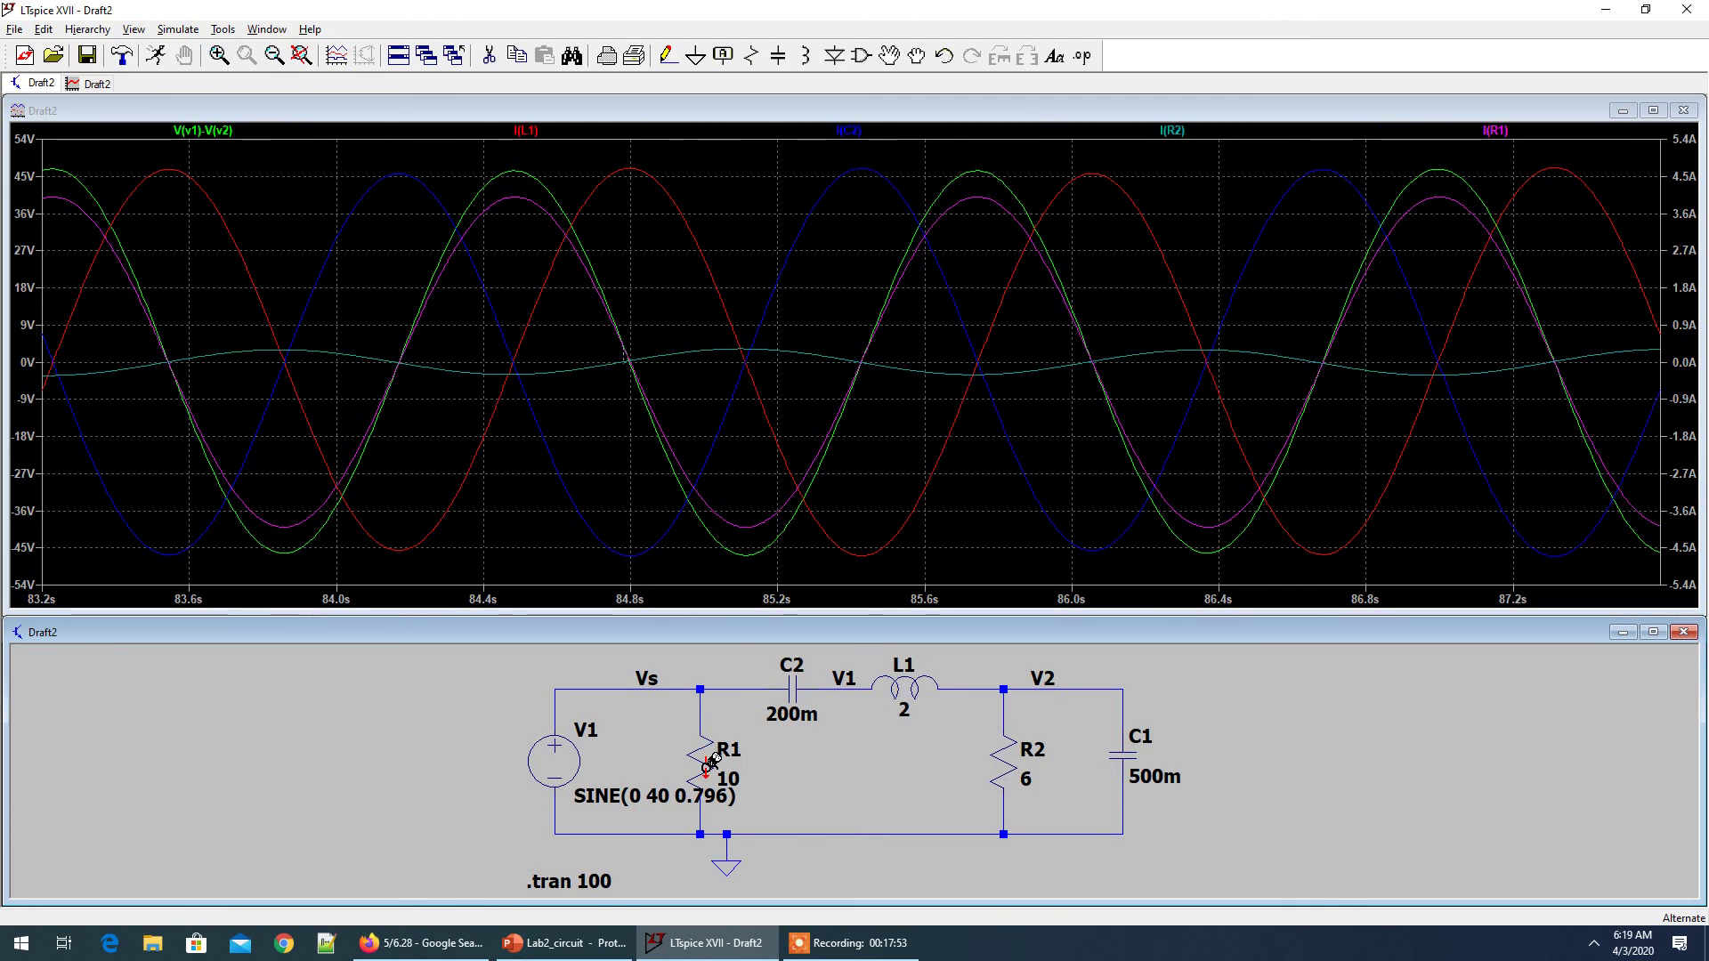
left_click(567, 747)
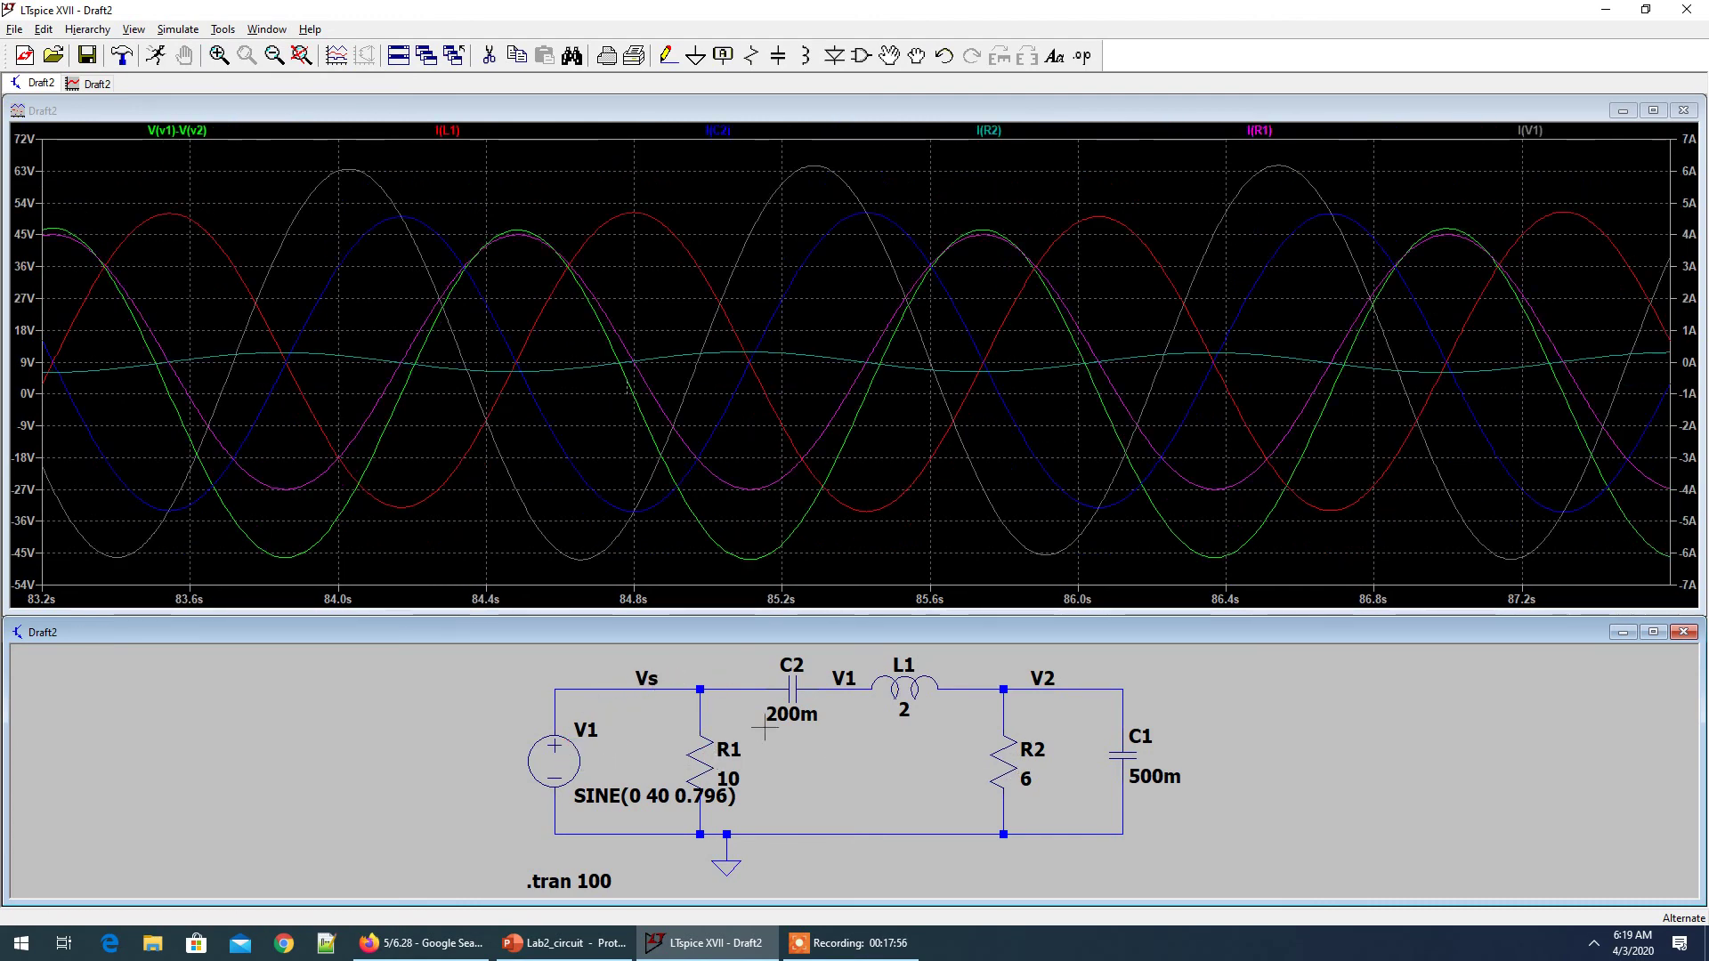
left_click(1124, 755)
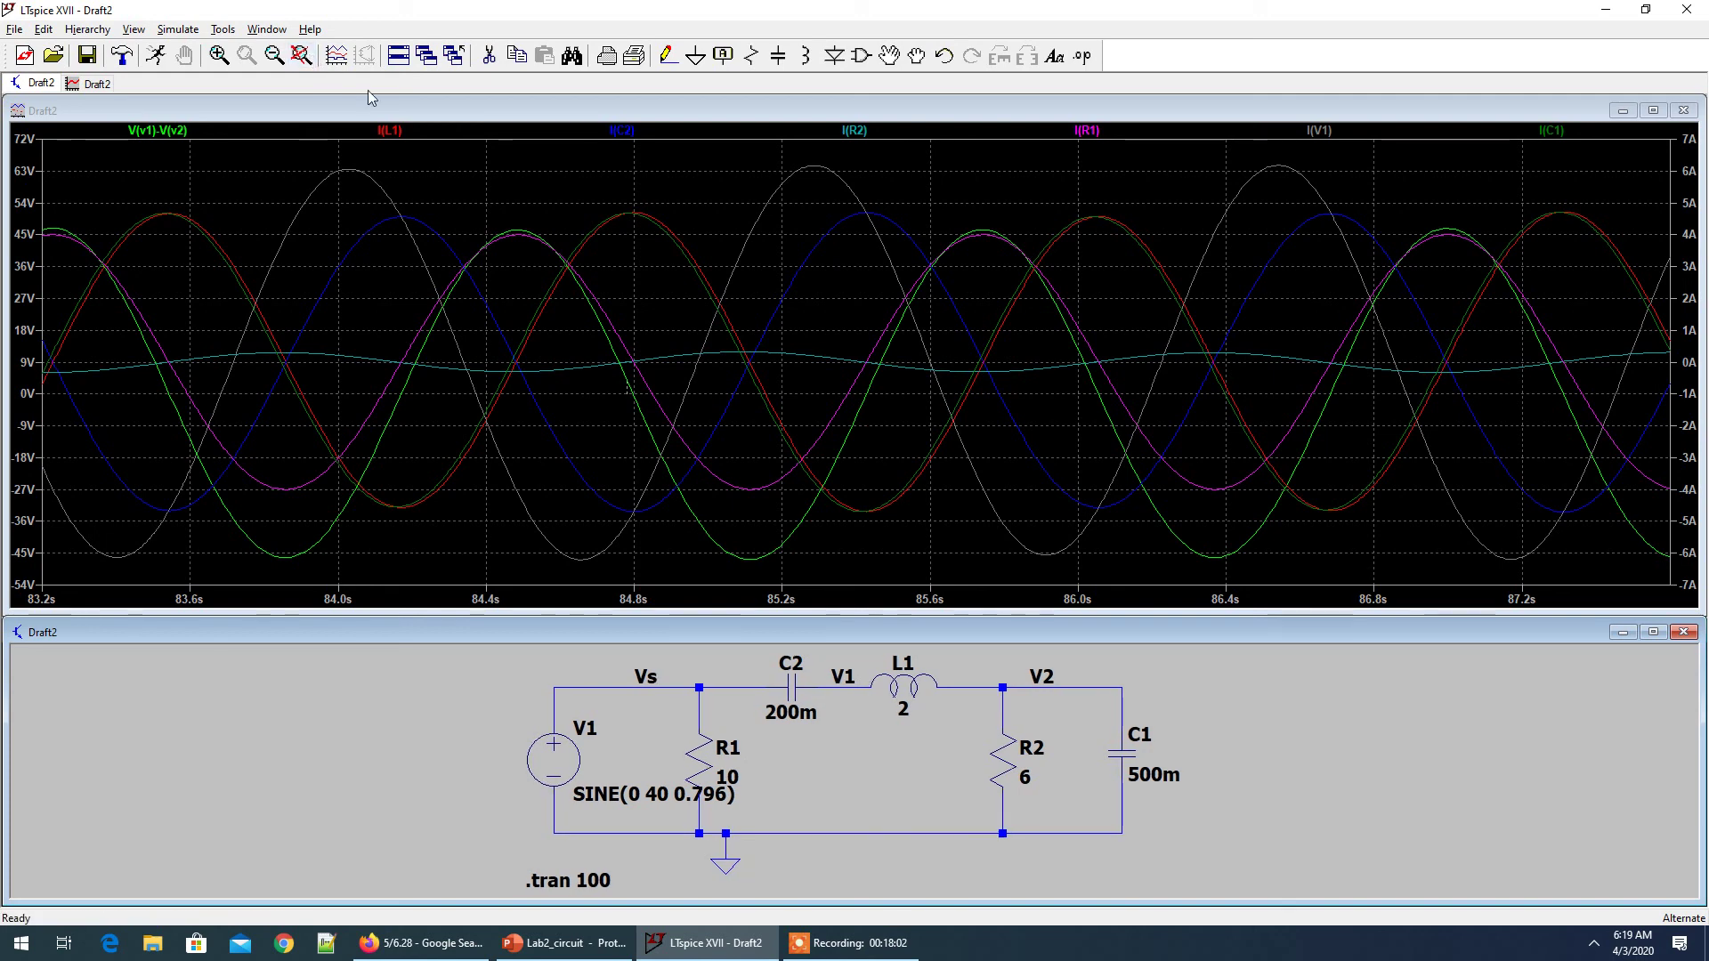
Restore the plot's full time range and zoom in on all traces between about 44.6 s and 46.8 s
left_click(324, 112)
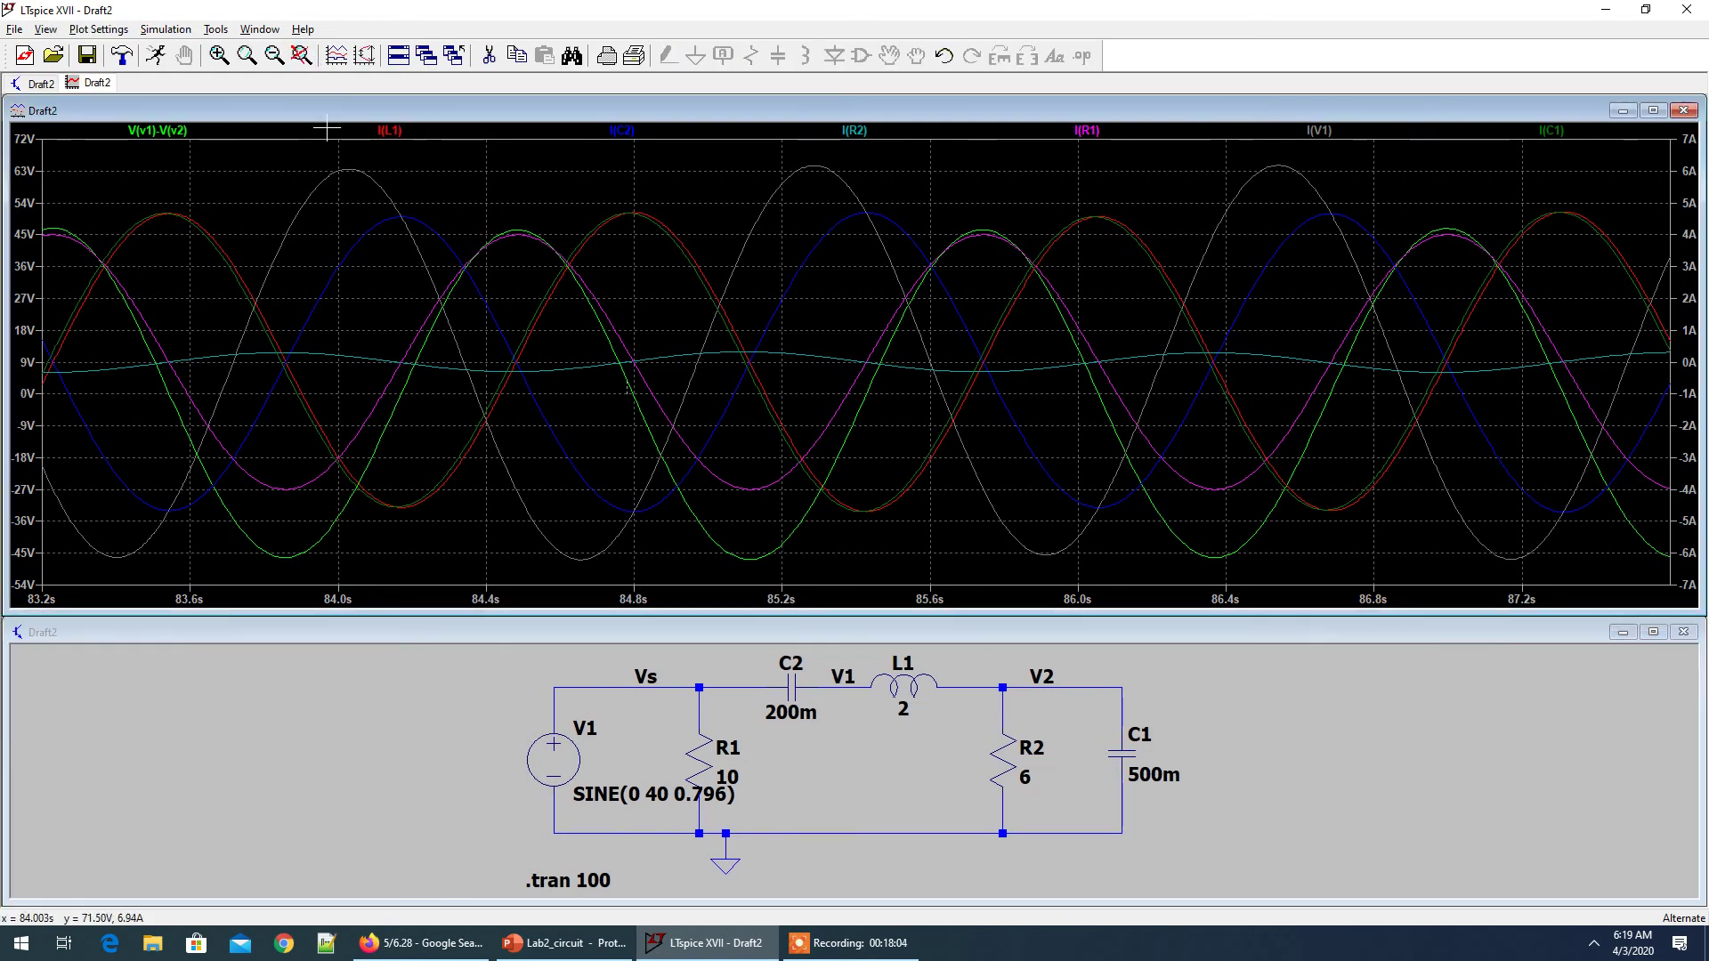
left_click(301, 56)
left_click_drag(599, 169, 820, 536)
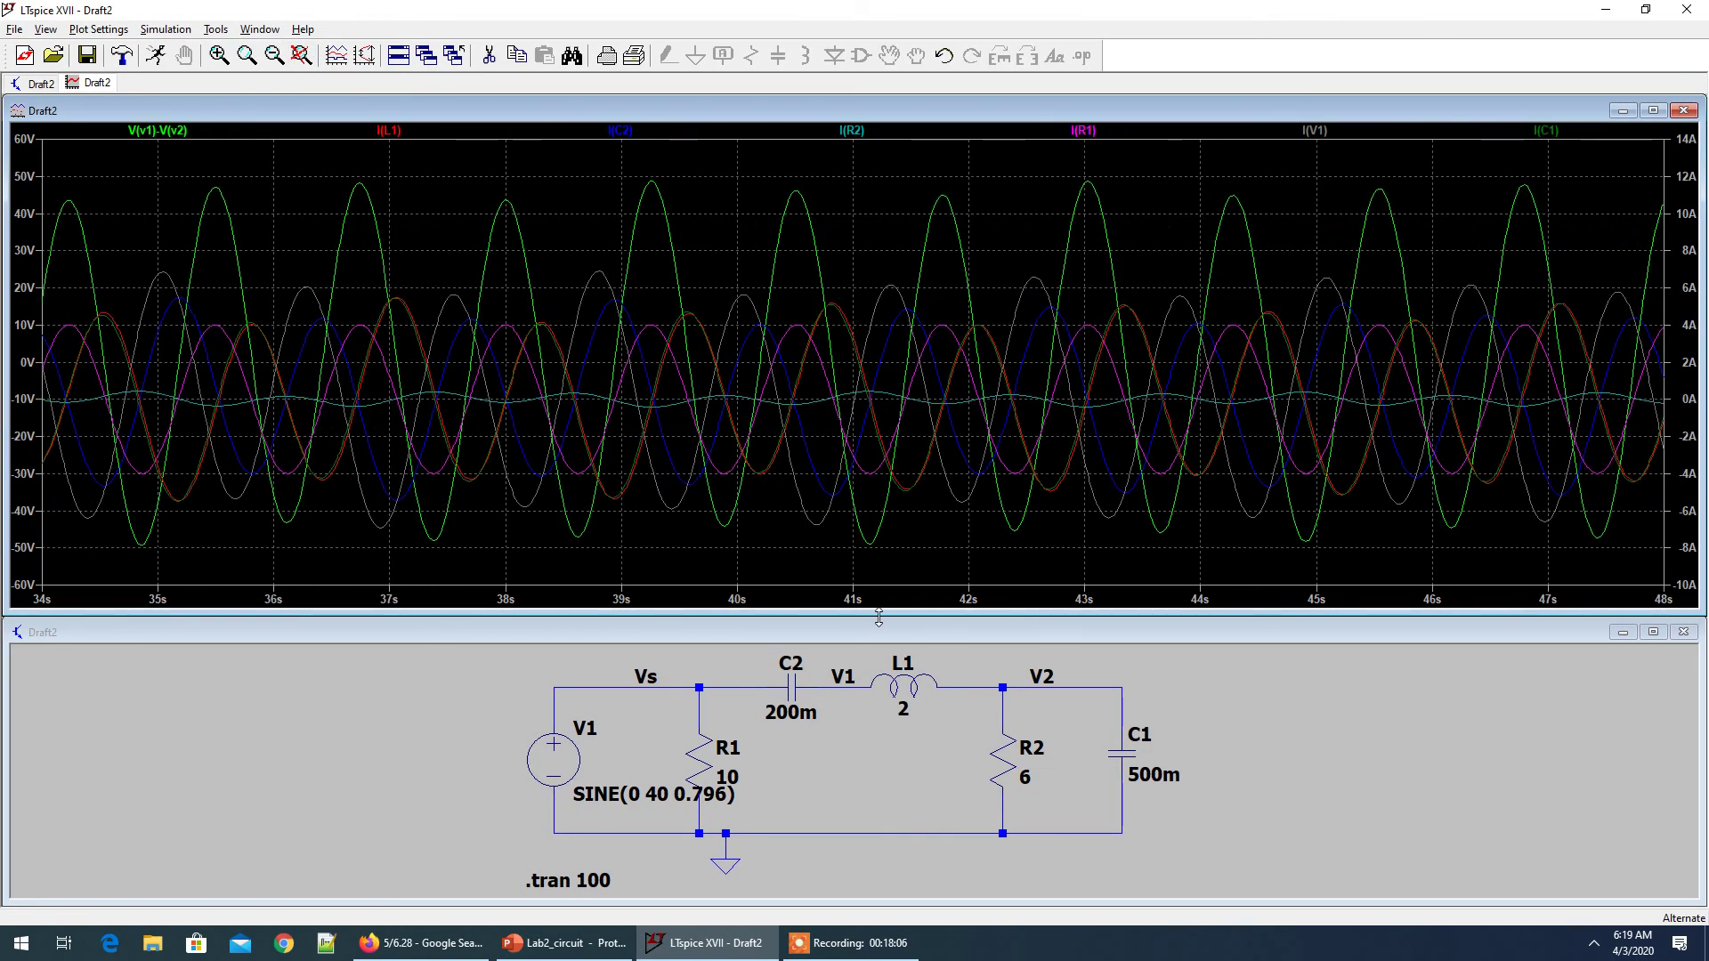
left_click_drag(1278, 181, 1522, 592)
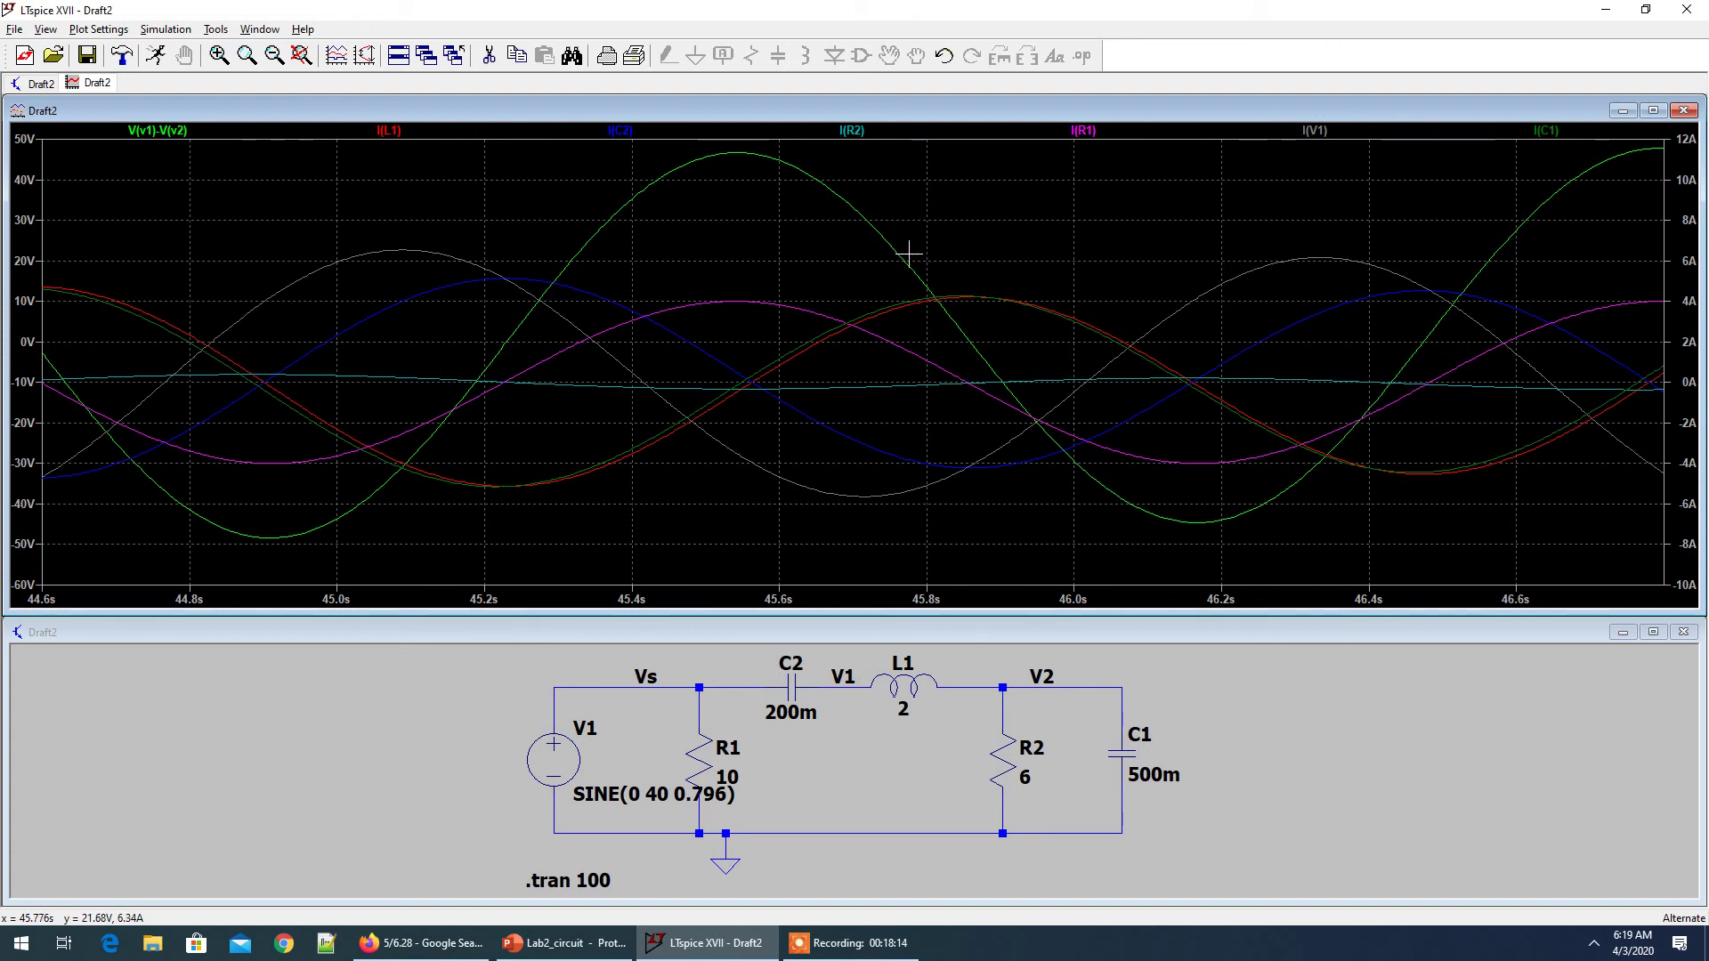
Mark the data points on the plotted traces and show the time range from about 63.5 s to 69.5 s
right_click(989, 260)
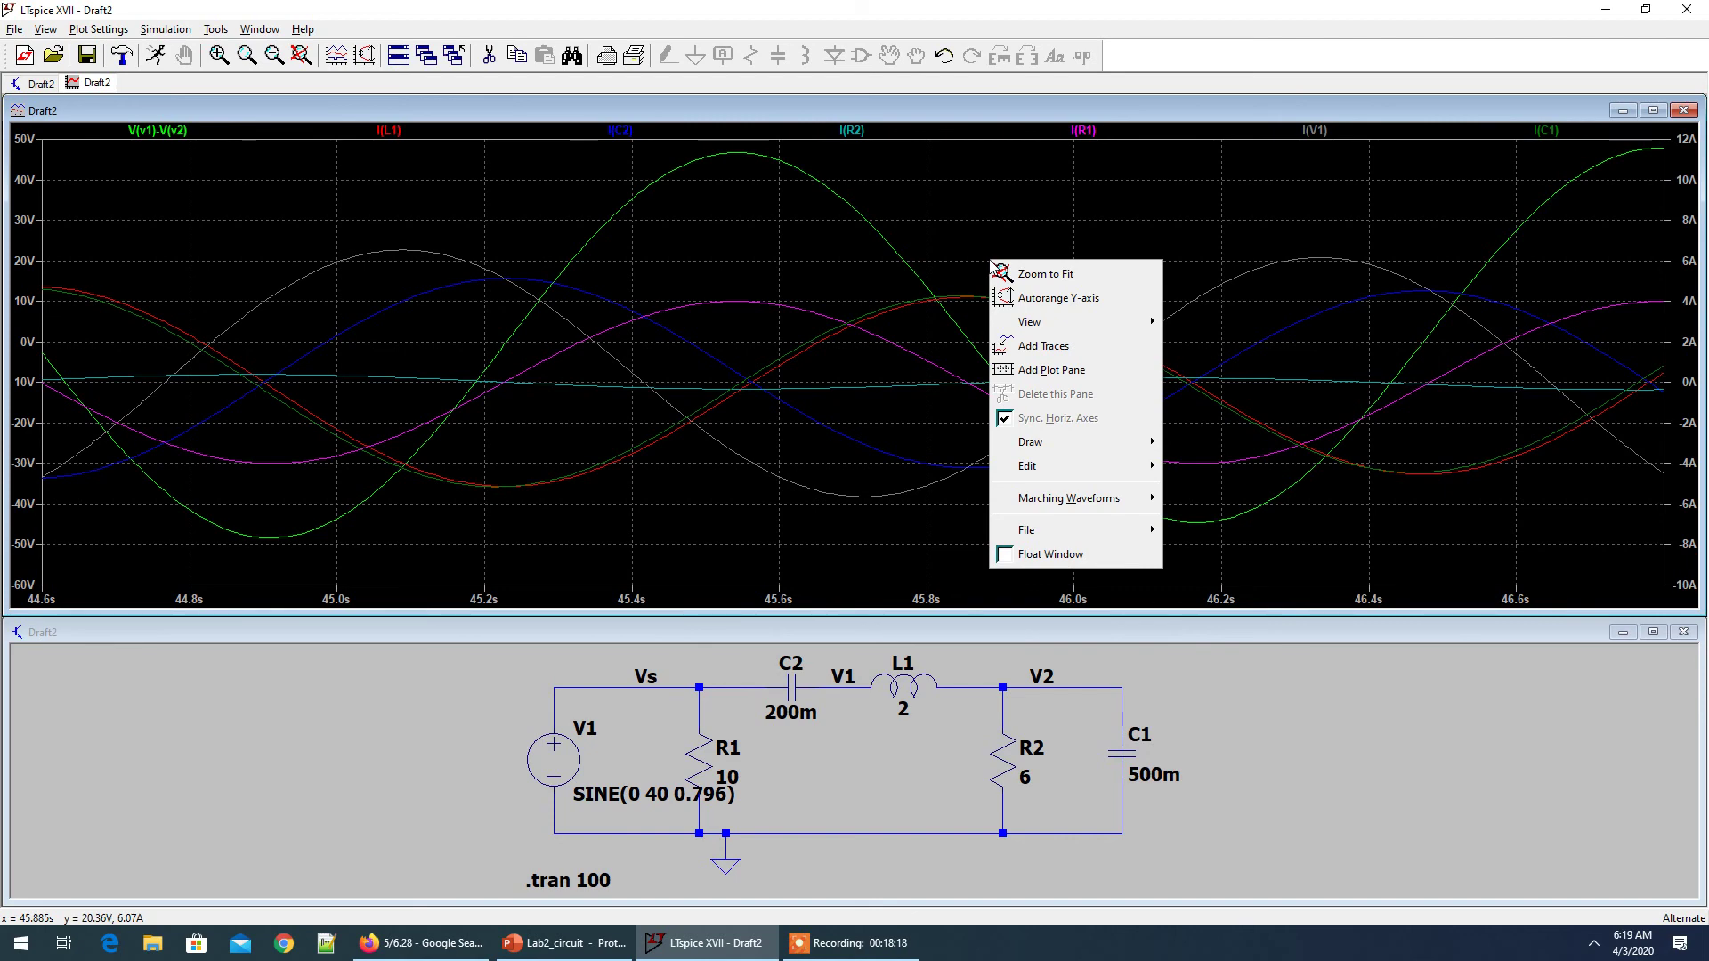
mouse_move(1077, 334)
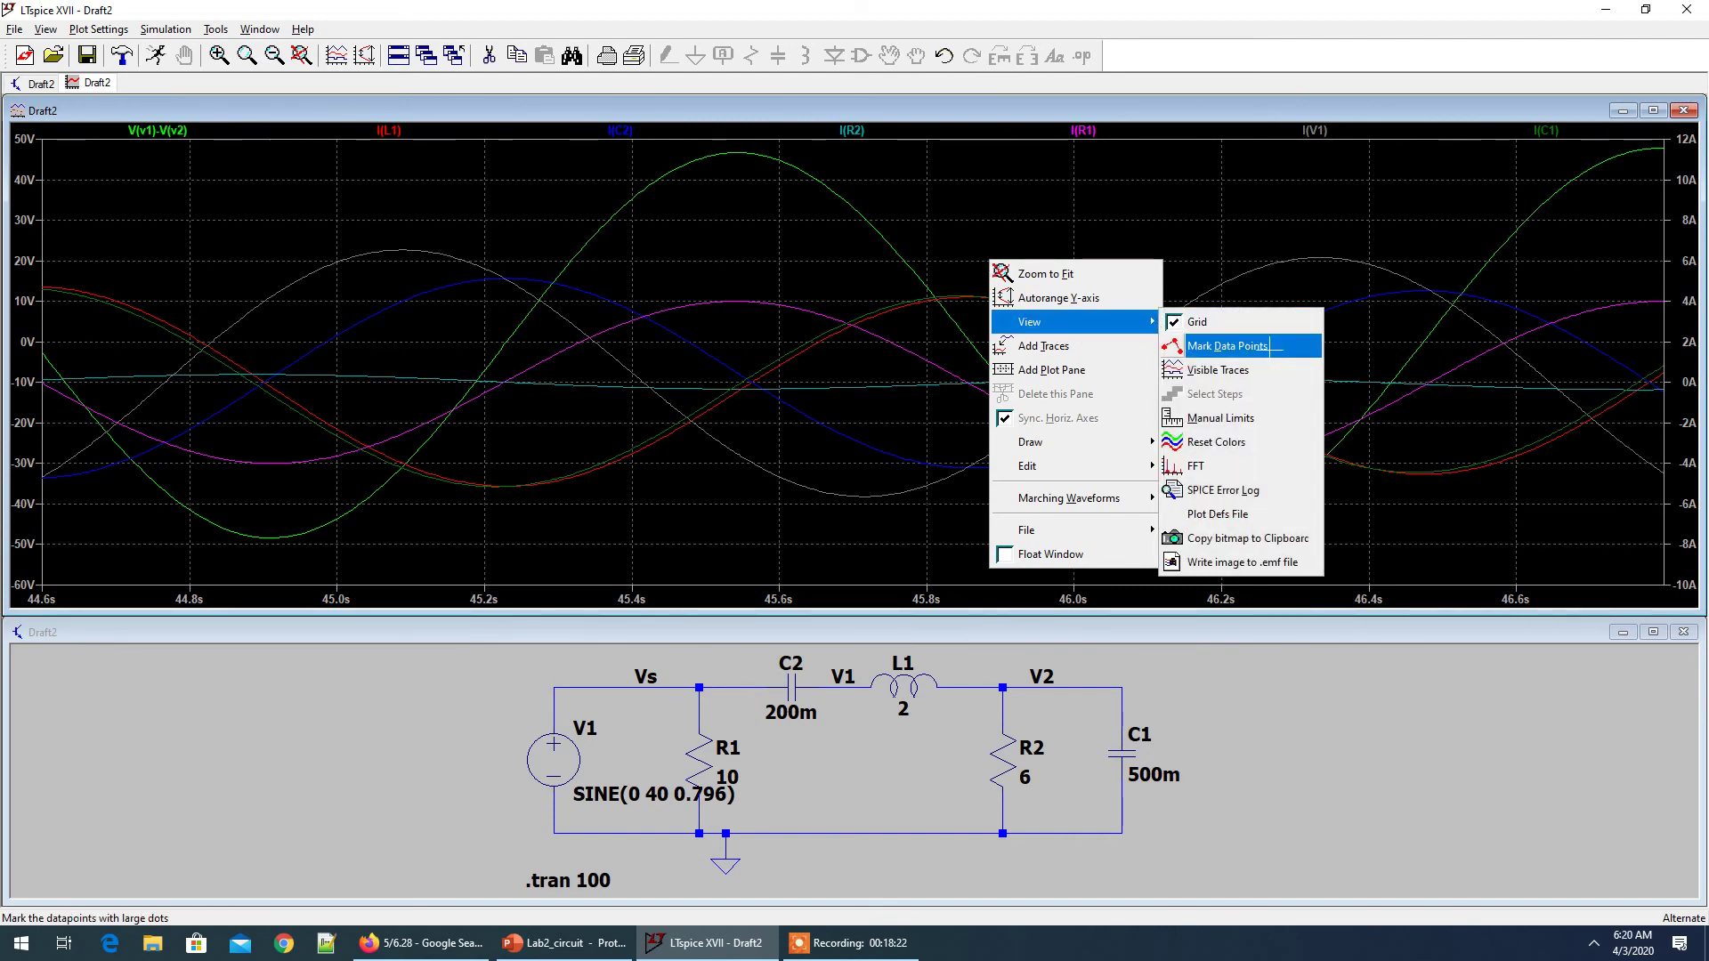
left_click(1271, 346)
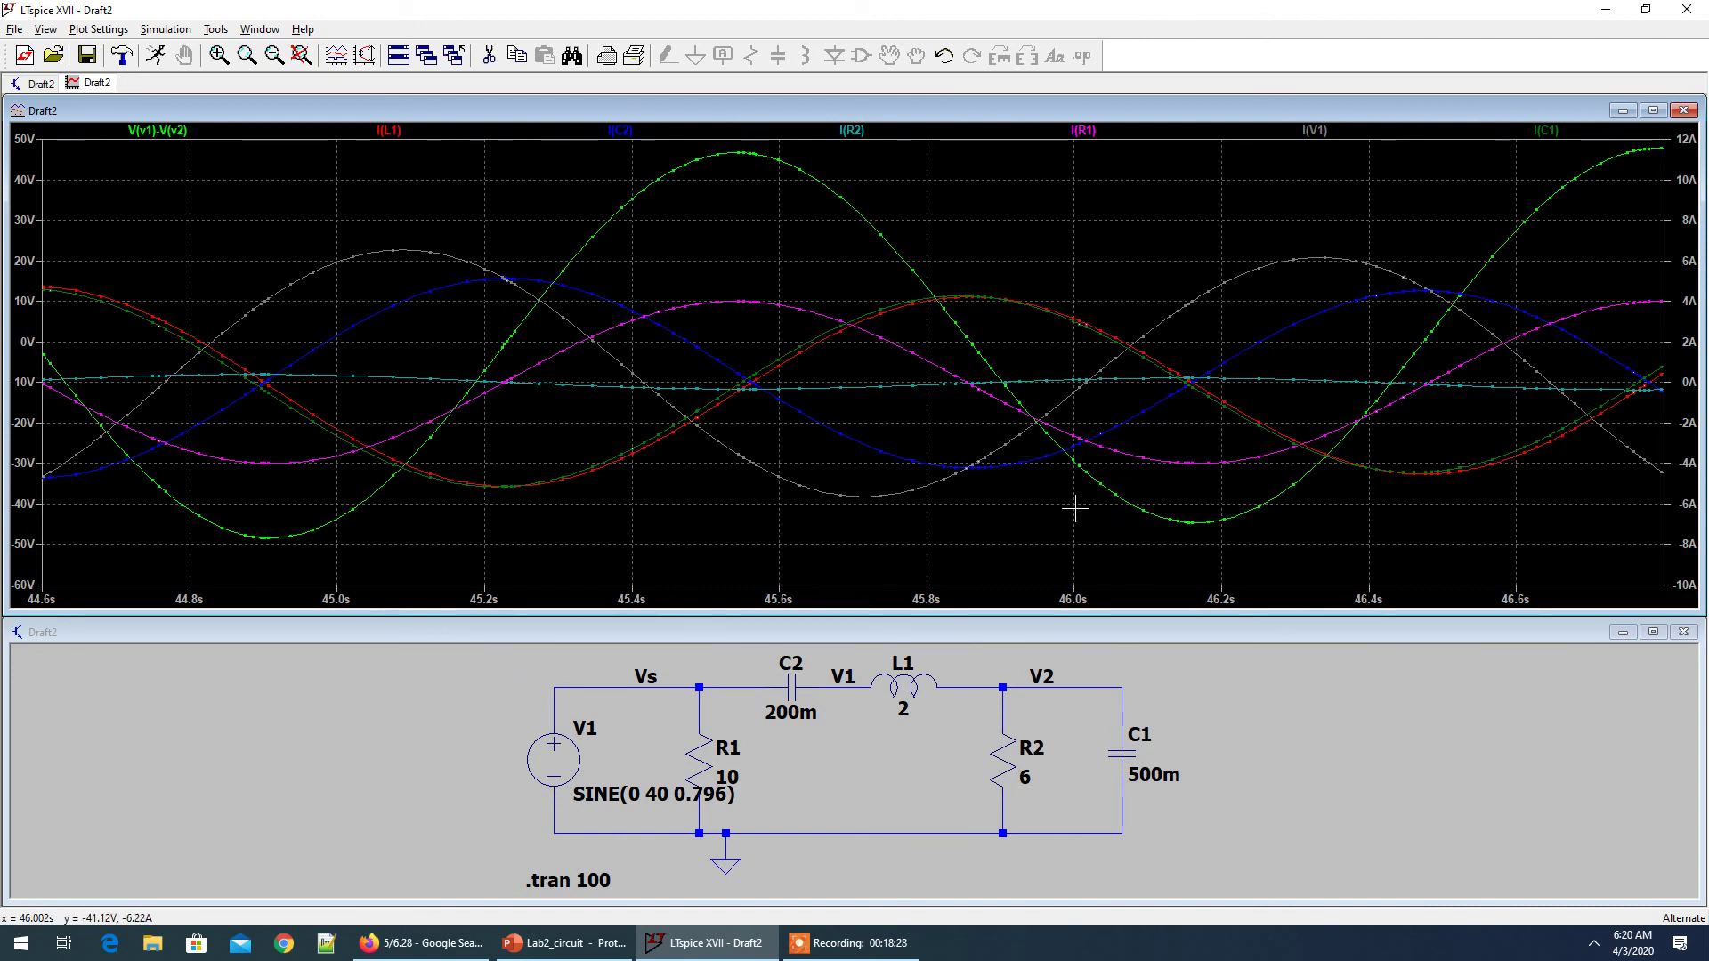
left_click(302, 57)
left_click_drag(1080, 175, 1160, 488)
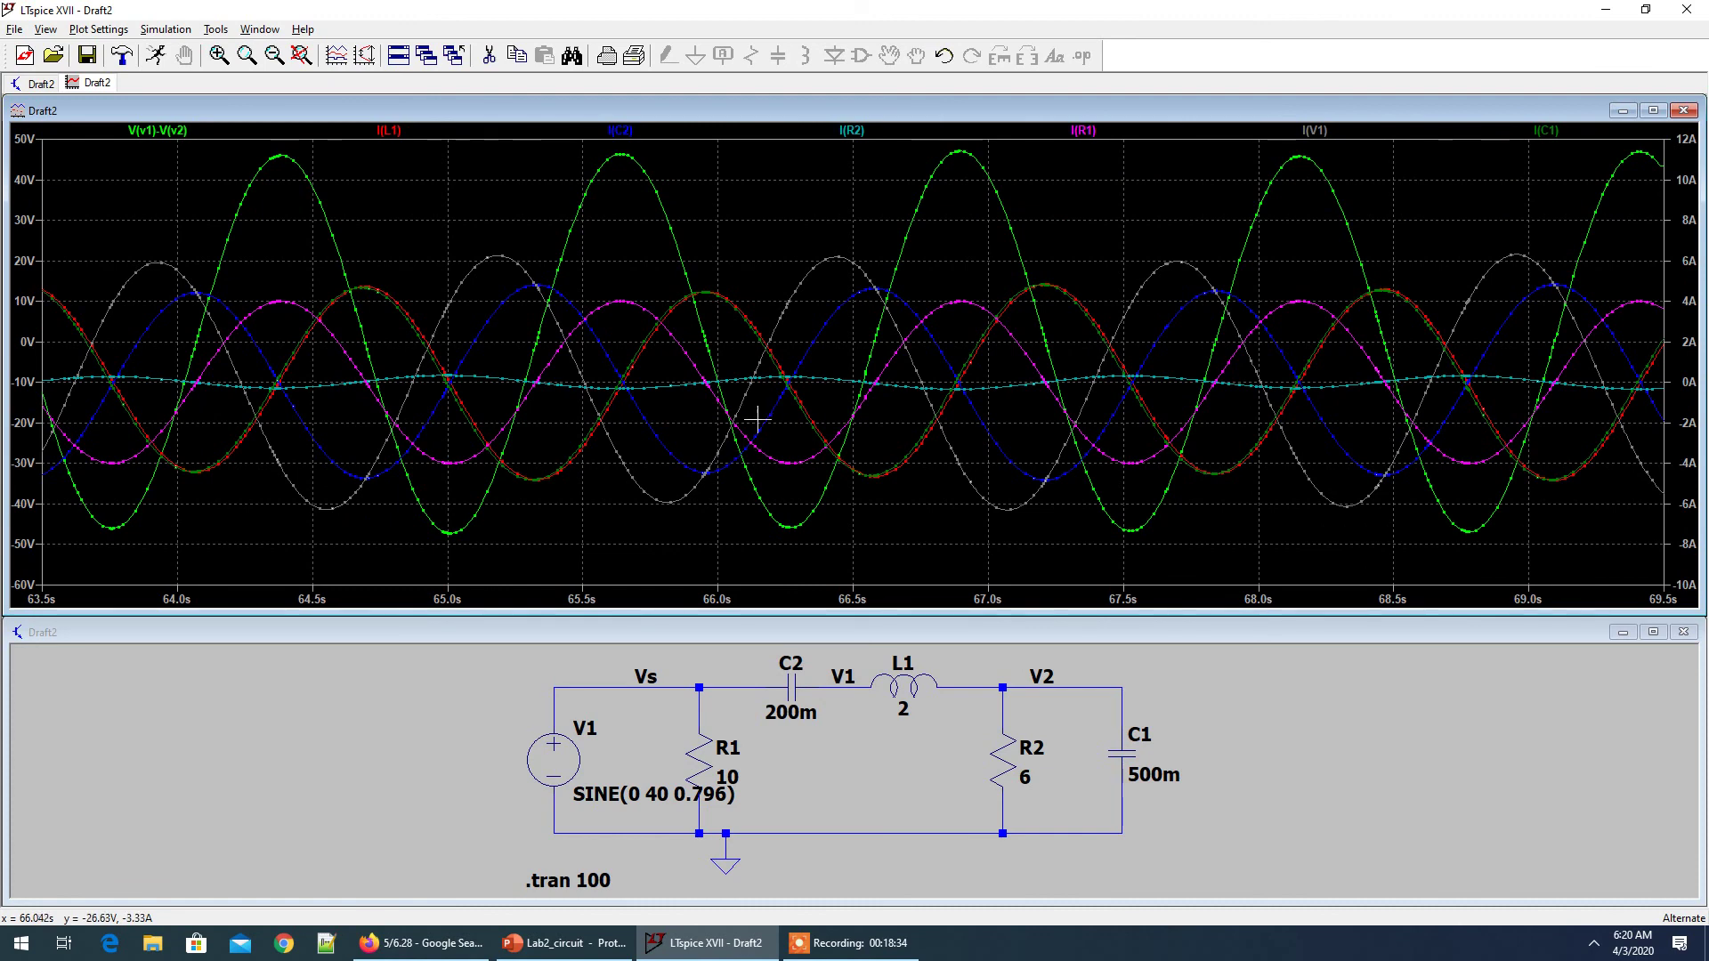